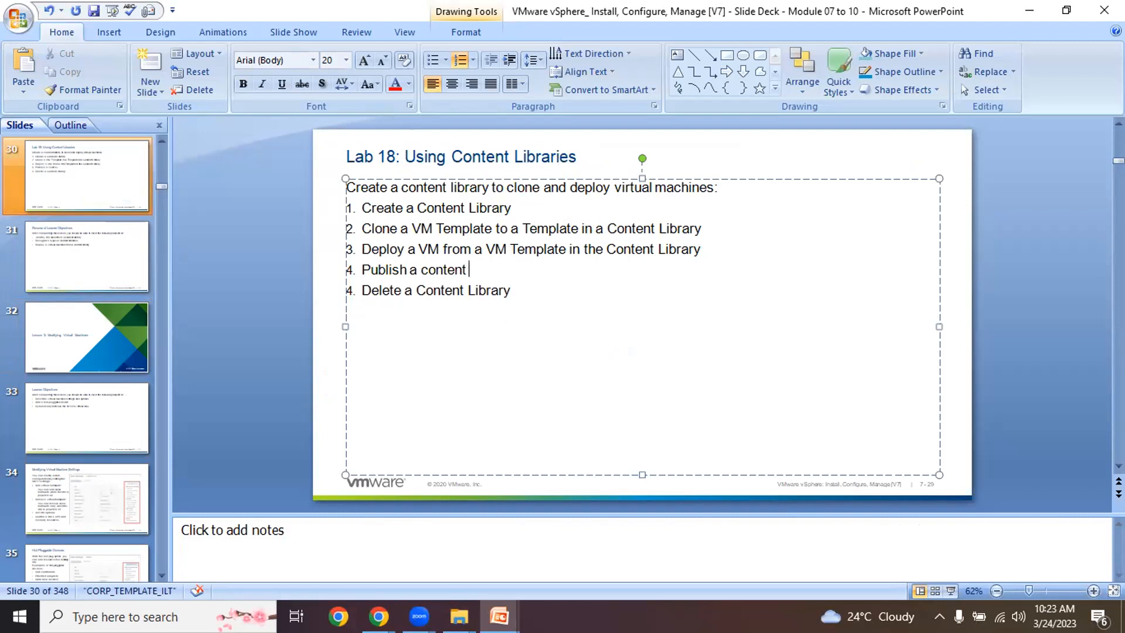
- Finish item 4 with 'content library' and add item 5 'Create a subscribed content library', fixing its spelling
type("rary")
key("Return")
type("Create ")
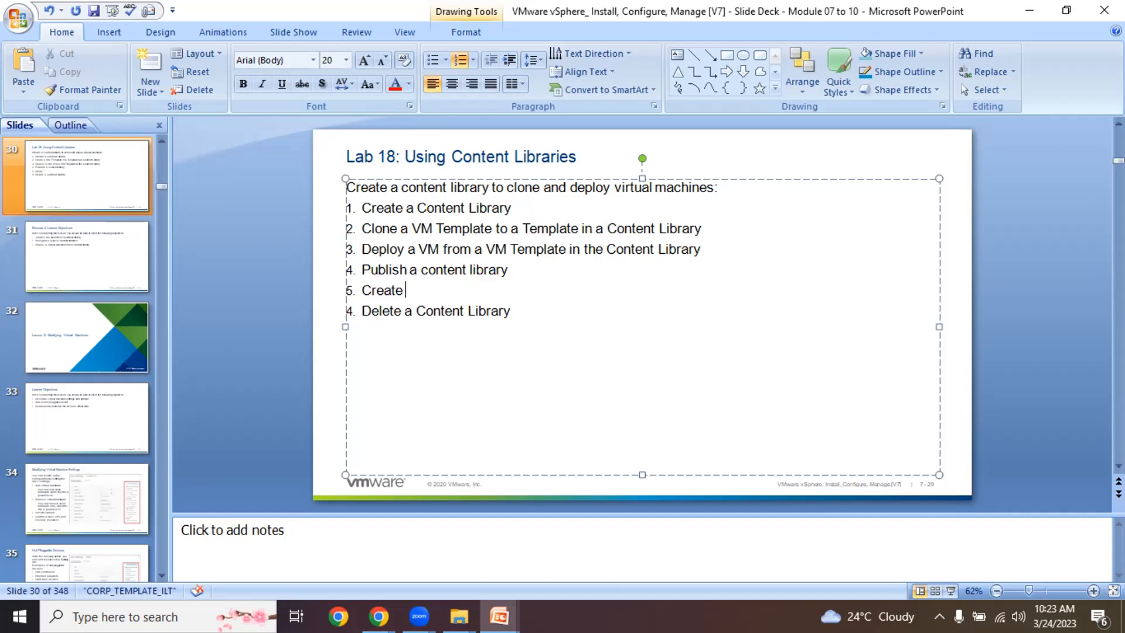
type("a subscribed conetnet")
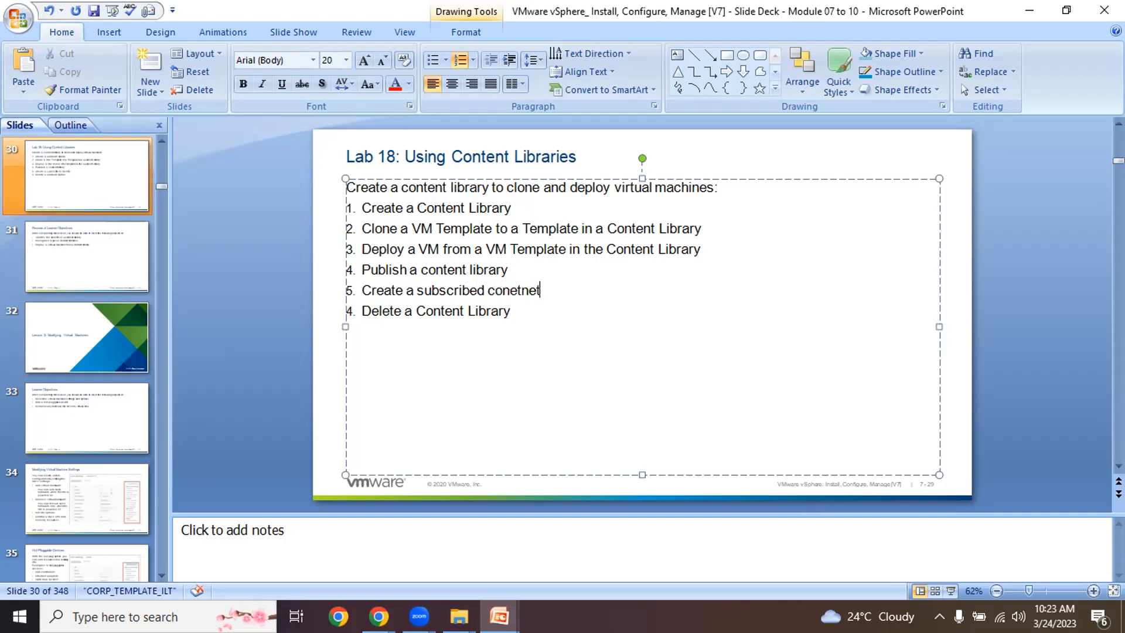
key("BackSpace")
key("BackSpace")
key("BackSpace")
type("ent libraray")
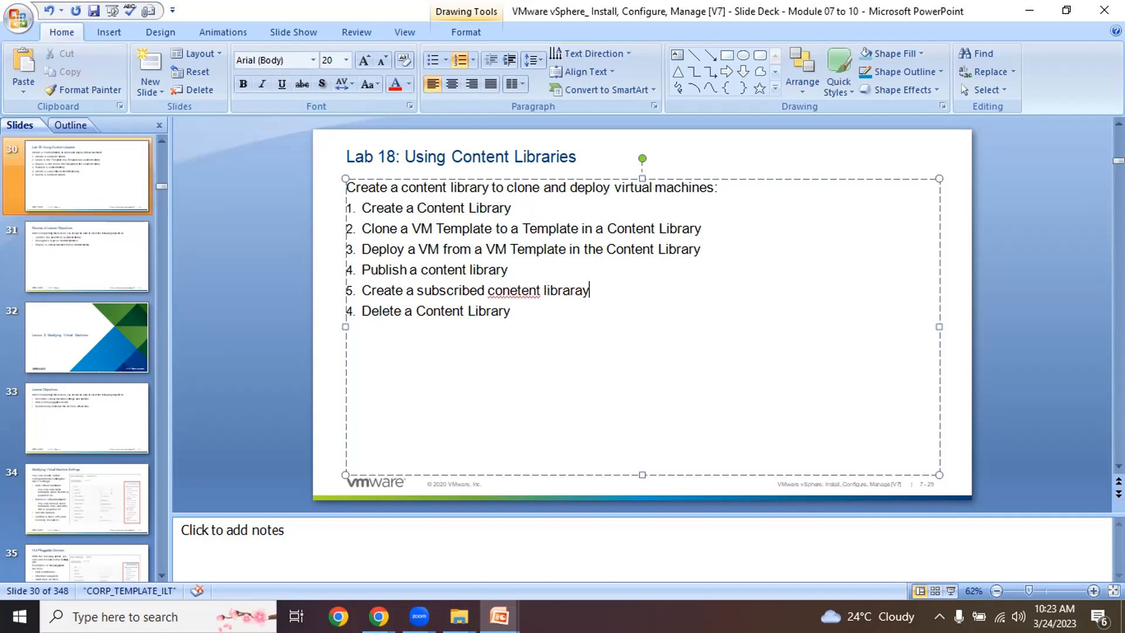
type("==")
key("BackSpace")
key("BackSpace")
key("BackSpace")
key("BackSpace")
key("BackSpace")
type("ry")
right_click(522, 284)
left_click(571, 296)
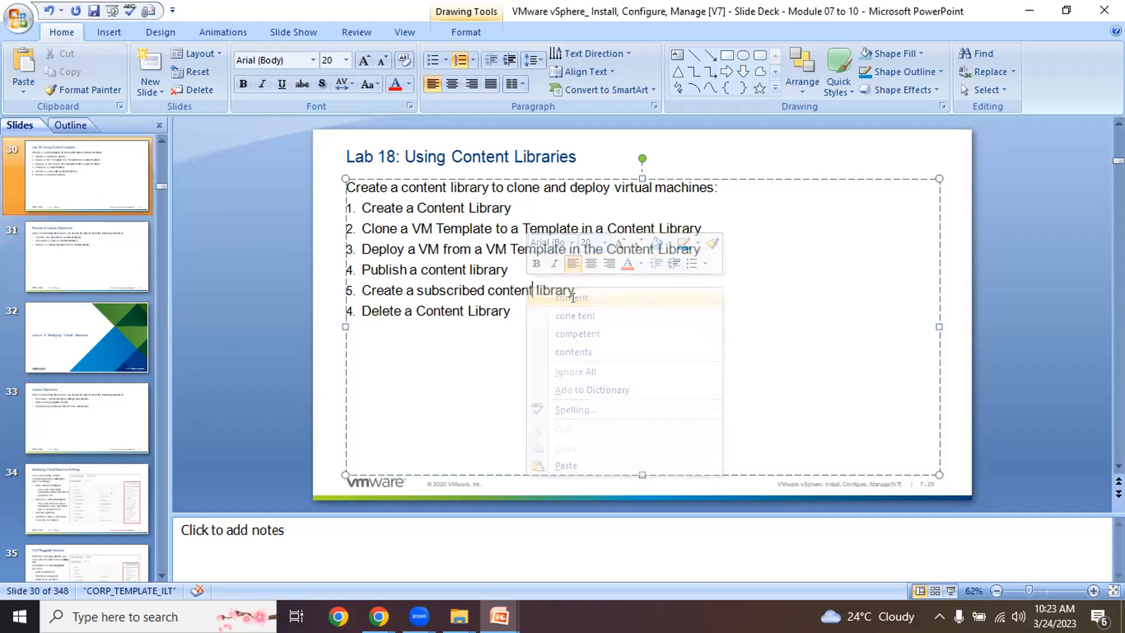
- Copy the deploy-from-template item 3 to a new item 6 and insert 'Subscribed' before Content
left_click_drag(702, 249, 375, 249)
left_click(376, 249)
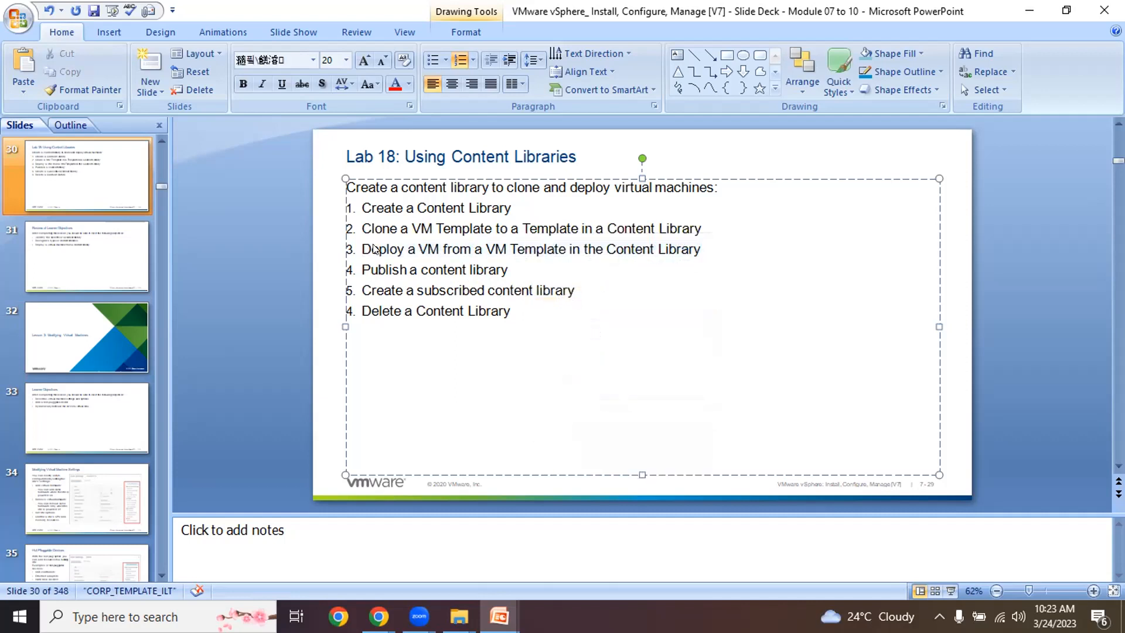
left_click_drag(701, 248, 362, 250)
key("ctrl+c")
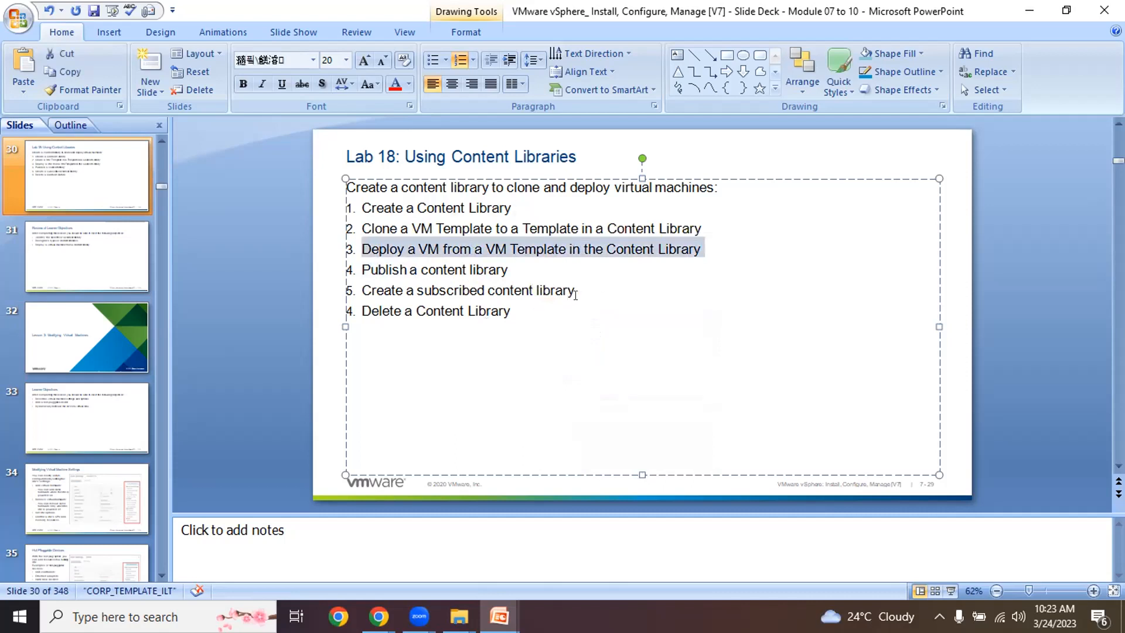
left_click(576, 293)
key("Return")
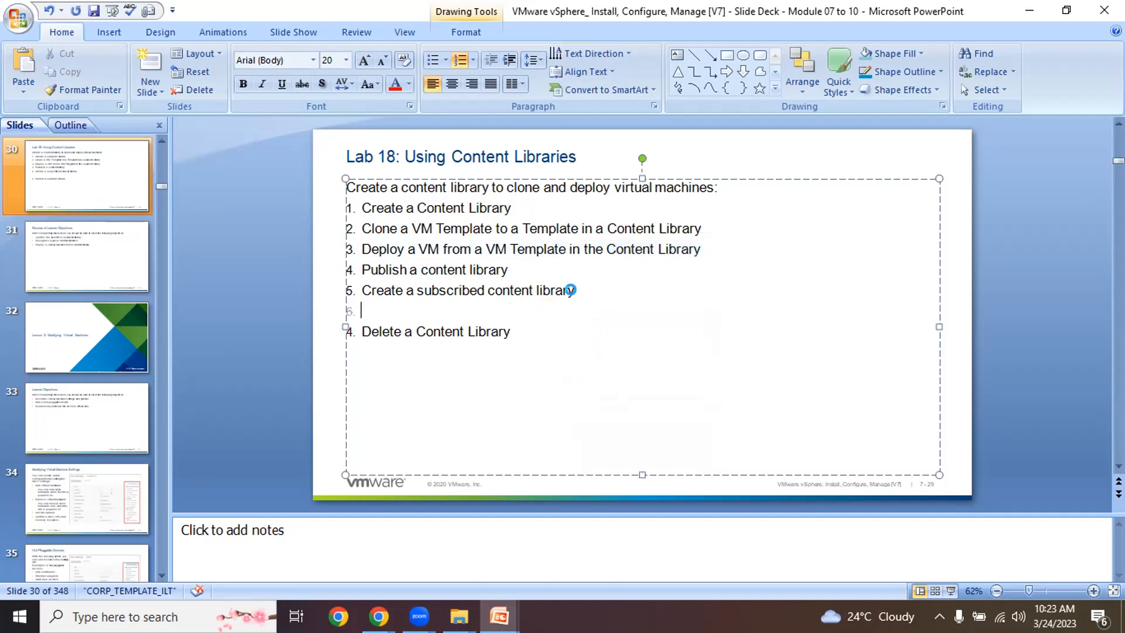
key("ctrl+v")
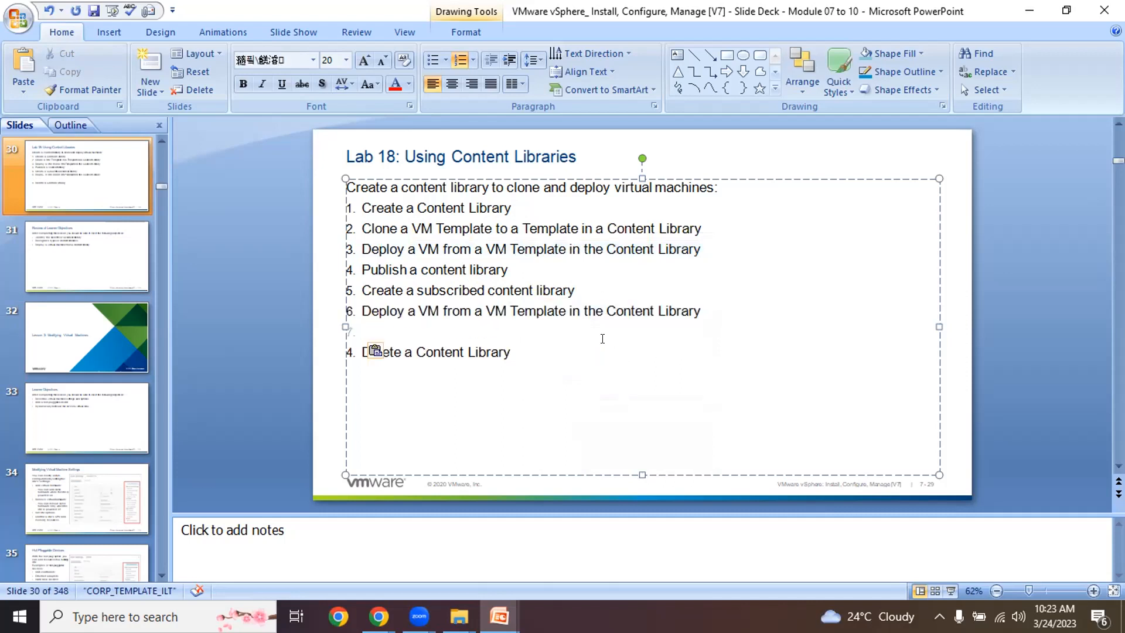
left_click(606, 311)
type("Subscribed")
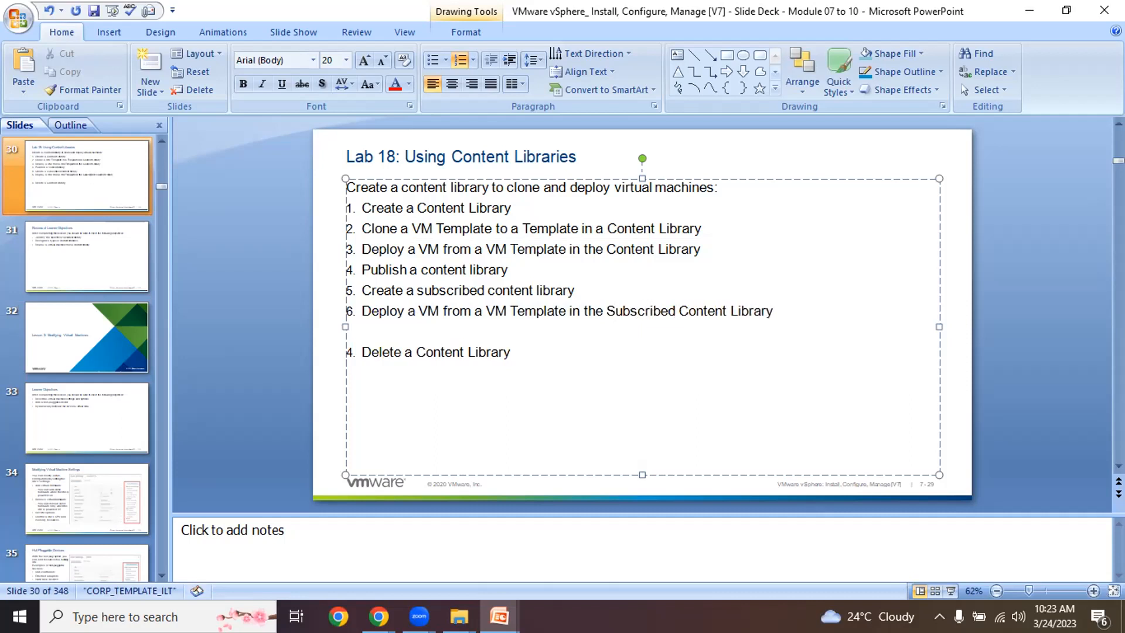
left_click(417, 334)
key("BackSpace")
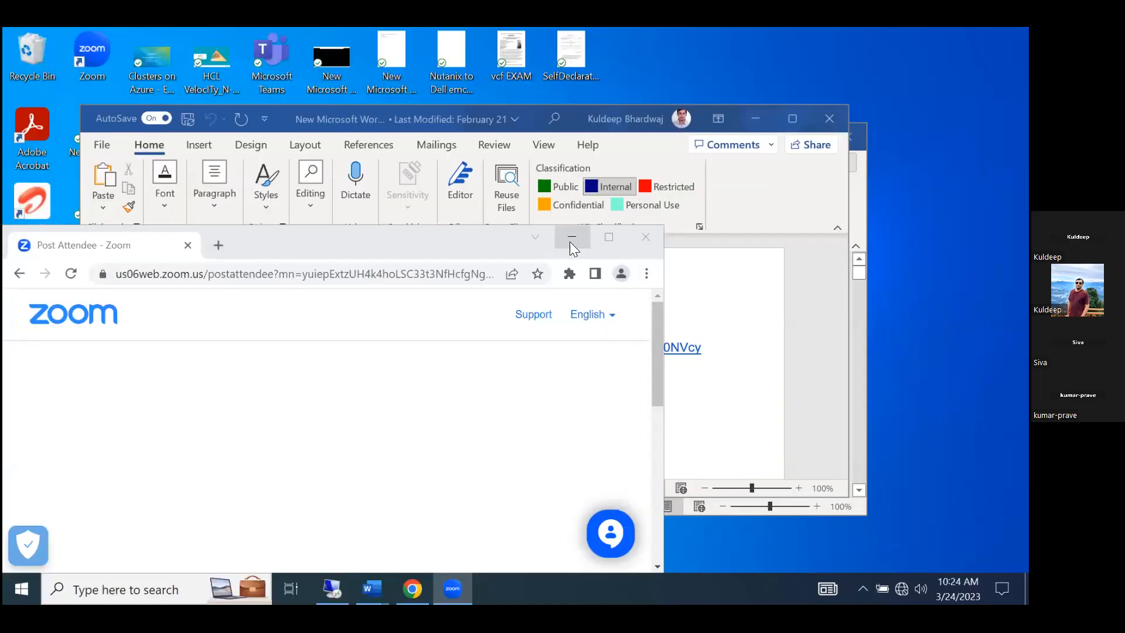
- Minimize the Zoom page and bring up the remote desktop session running vSphere
left_click(569, 241)
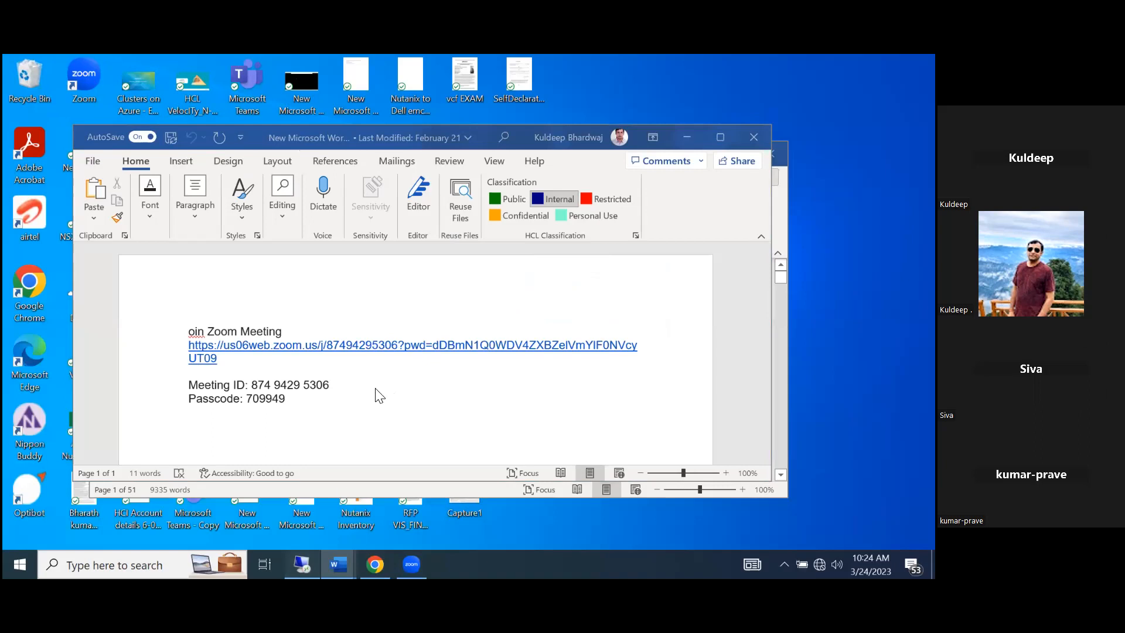
left_click(301, 564)
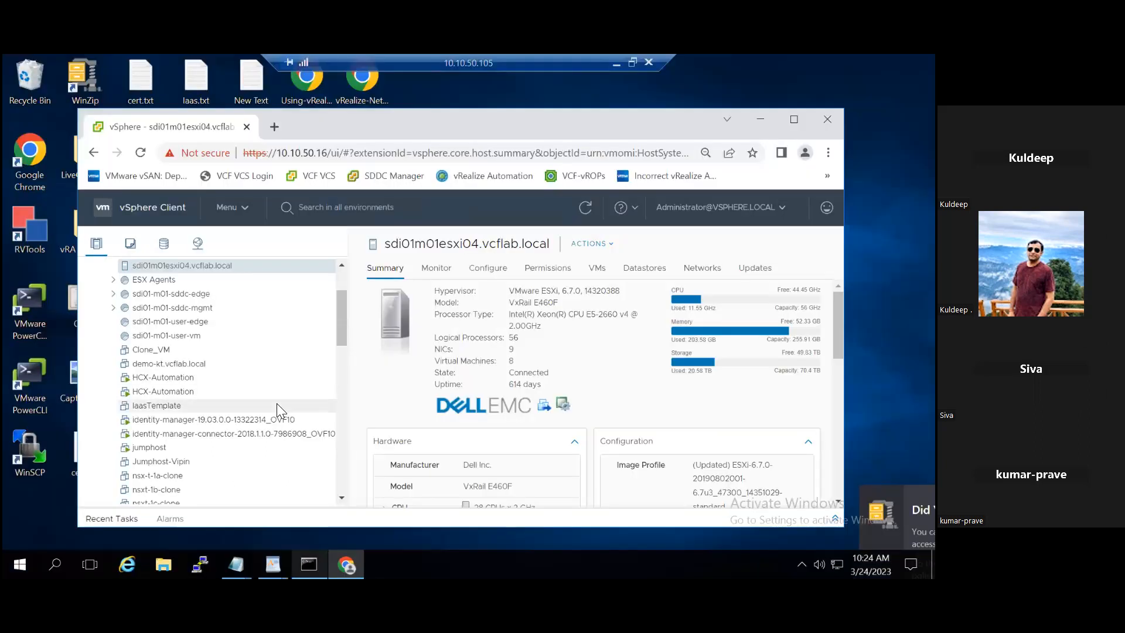
- Maximize the browser and open the VxRail-Datacenter summary (4 hosts, 66 VMs, 6 datastores)
left_click(343, 265)
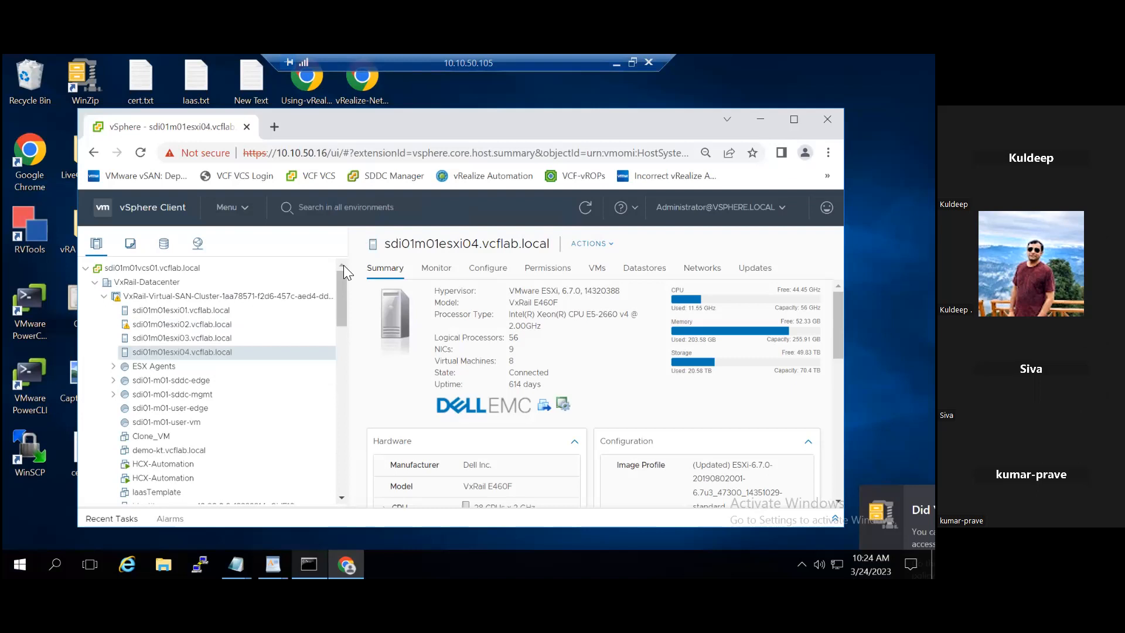
left_click(794, 120)
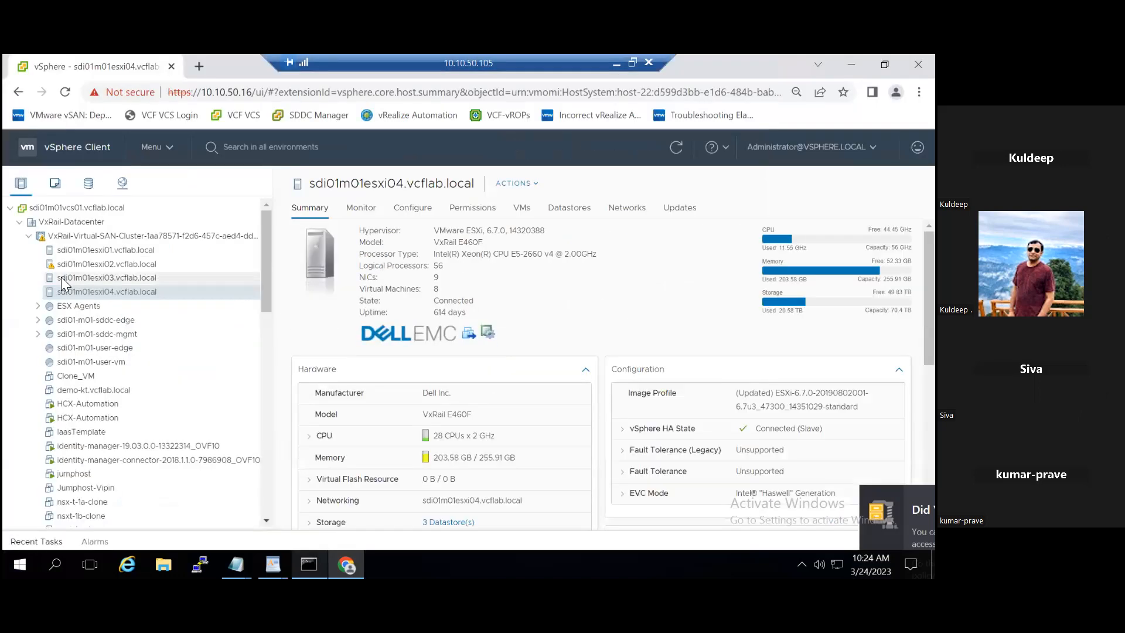
left_click(19, 223)
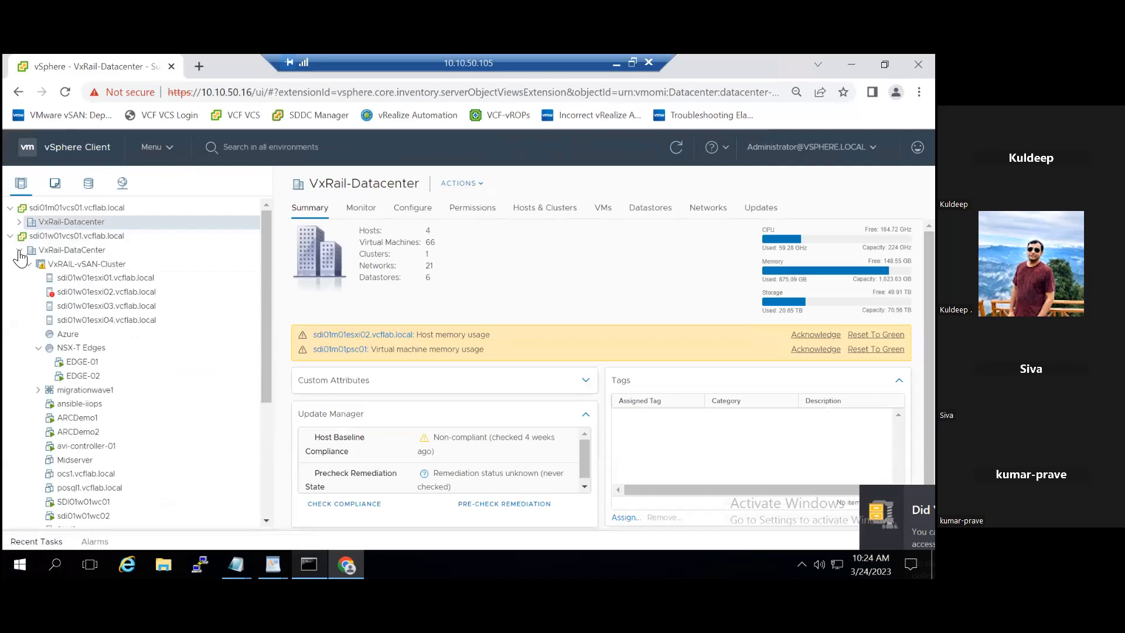
- Collapse and re-expand the second VxRail-DataCenter, then bring up the vSphere Menu list
left_click(19, 250)
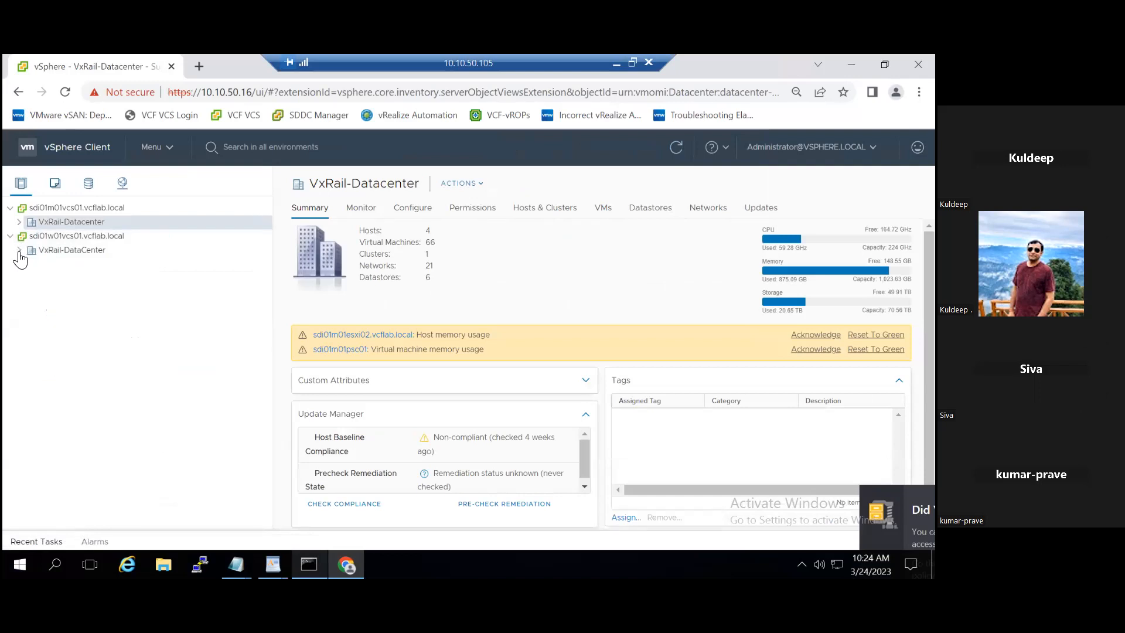
left_click(20, 252)
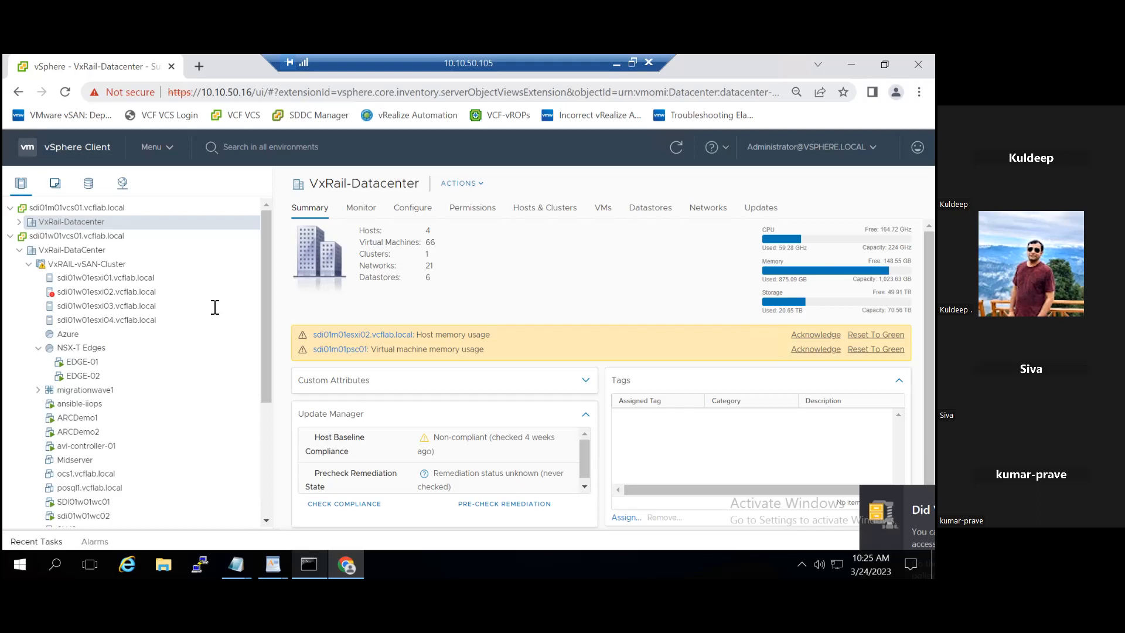
left_click(166, 147)
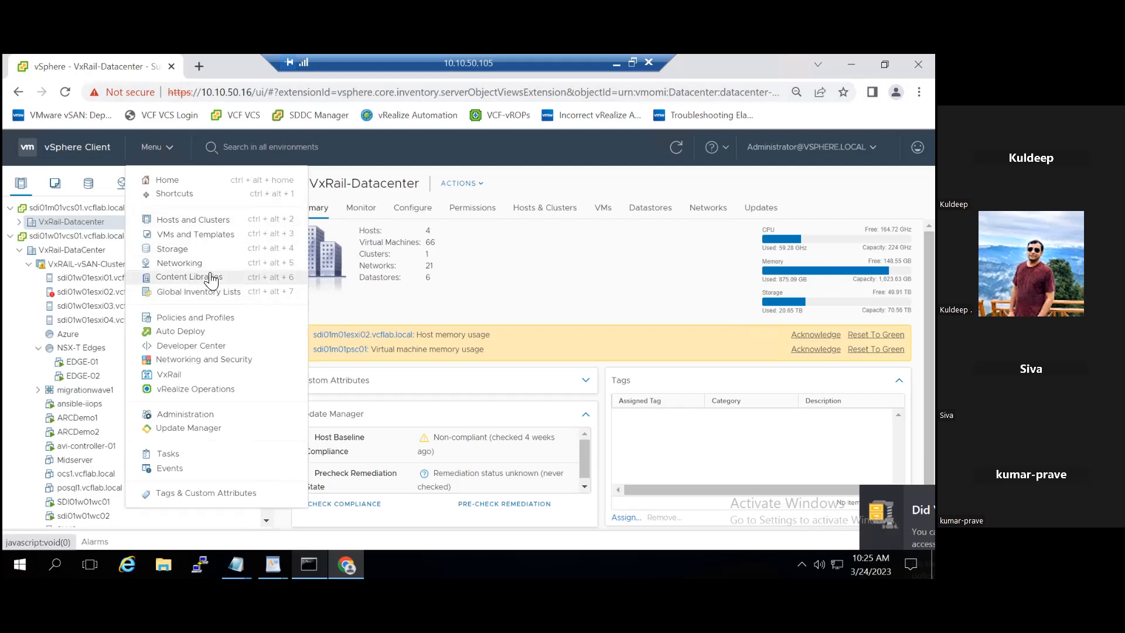
- Go to Content Libraries (CLB-Demo, sbs-clb, test) and start a new library with +
left_click(209, 278)
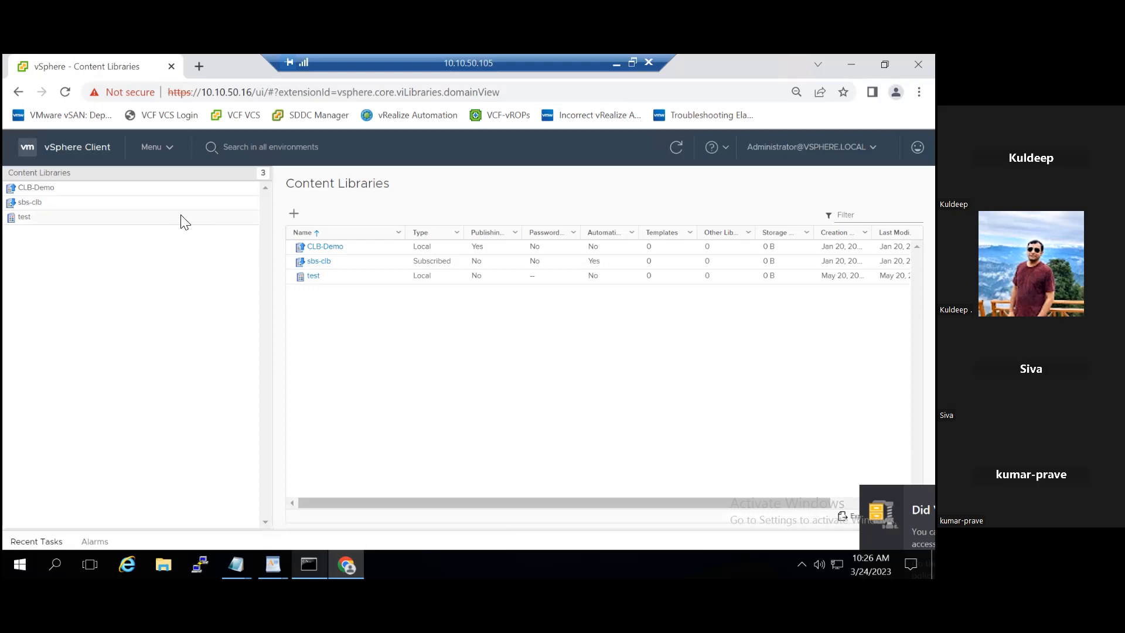
left_click_drag(181, 221, 300, 215)
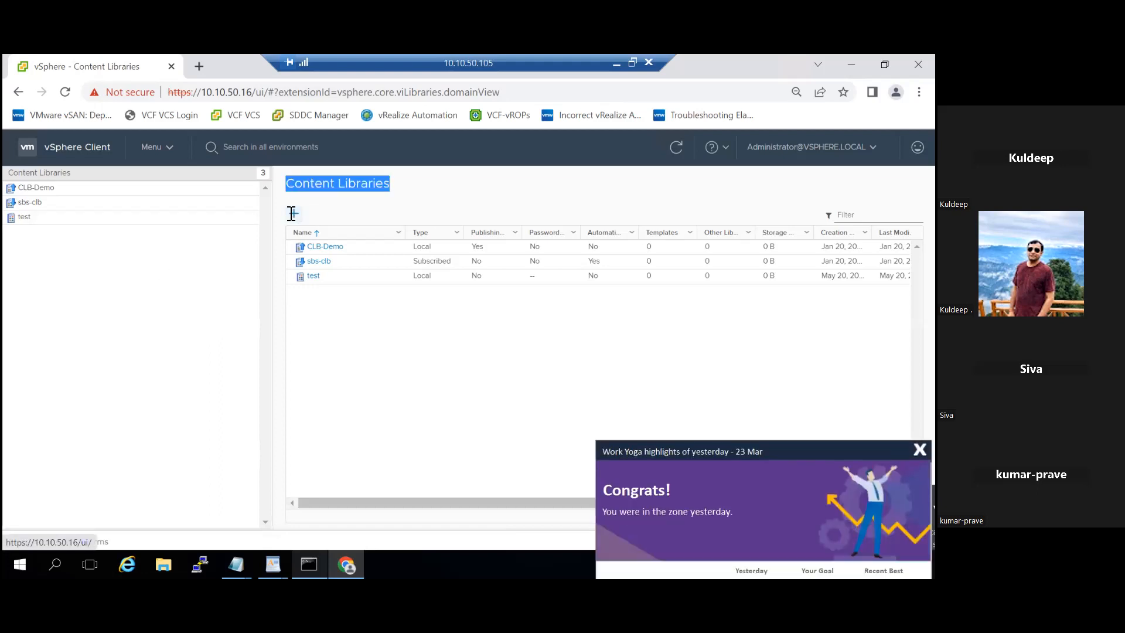
left_click_drag(282, 188, 469, 232)
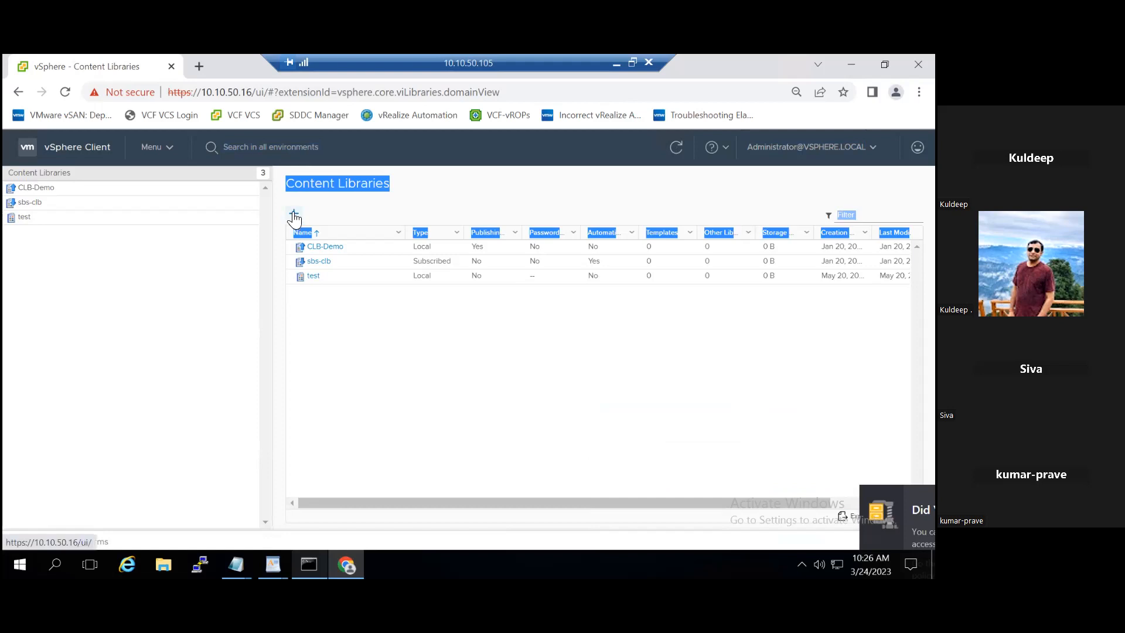
left_click(294, 215)
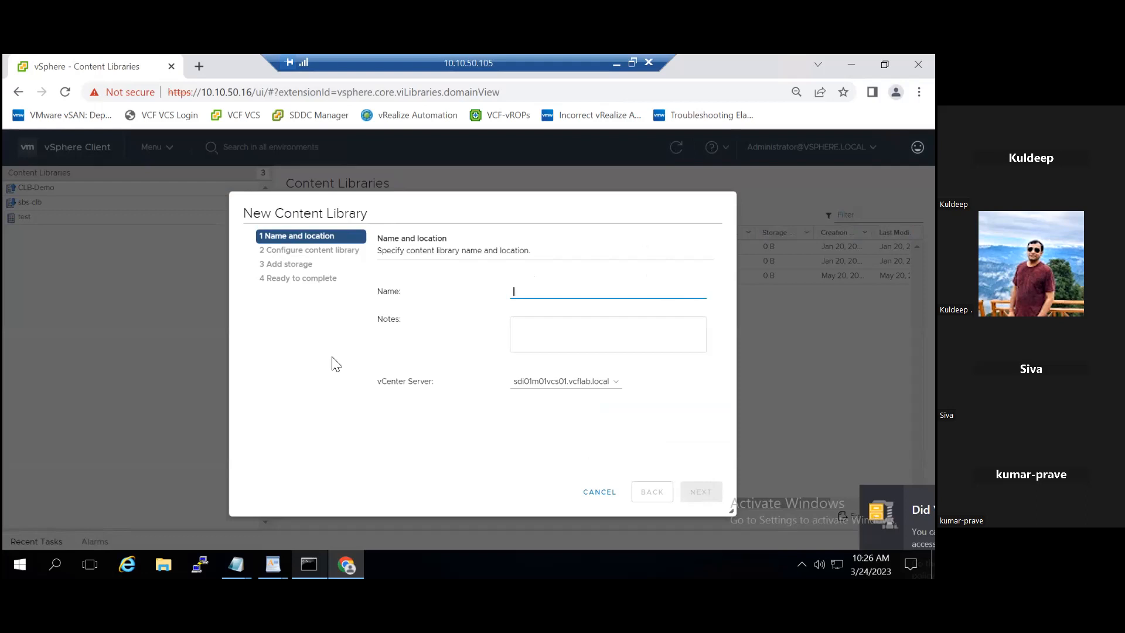
- Name the library LCB01 with notes LCB01 on vCenter sdi01w01vcs01.vcflab.local and continue
type("L")
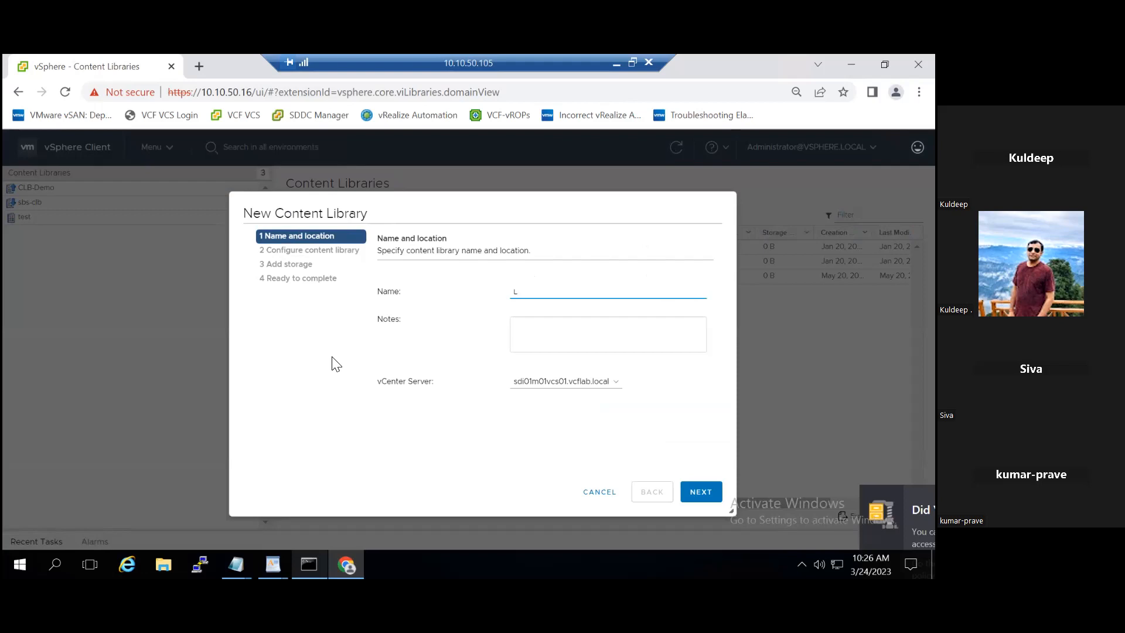
type("VCB01")
left_click(580, 343)
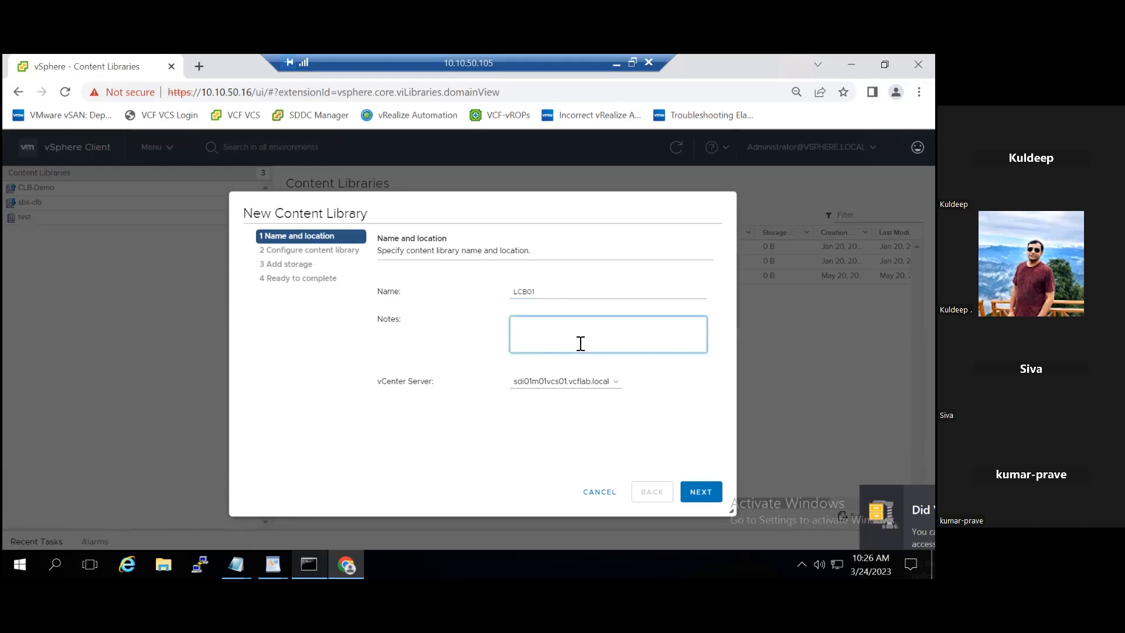
type("LCB01")
left_click(611, 383)
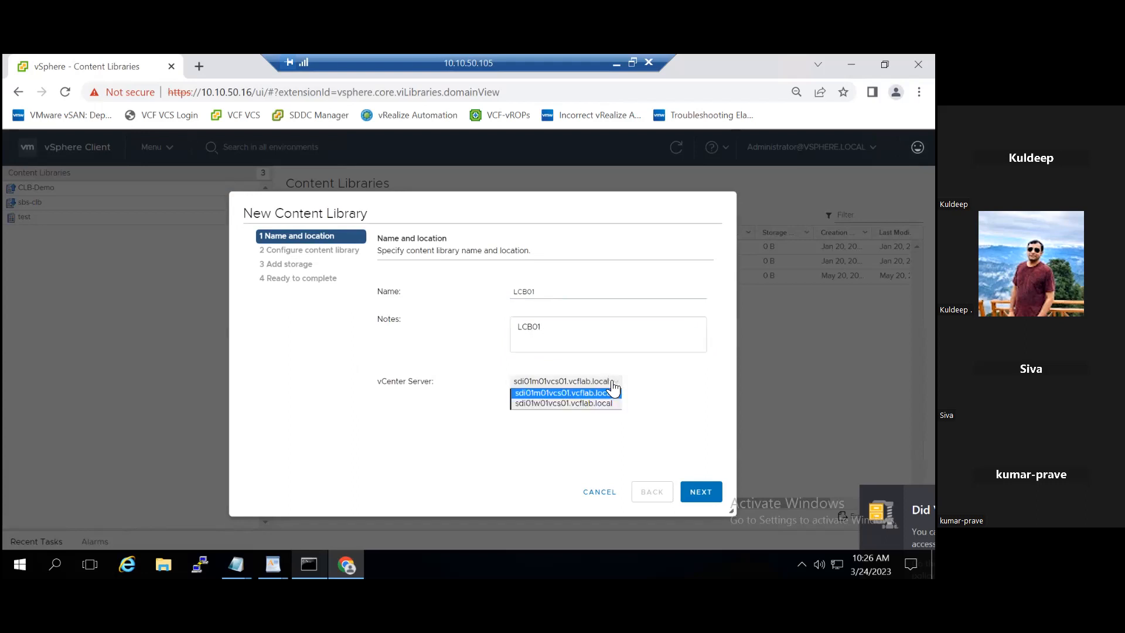
left_click(571, 403)
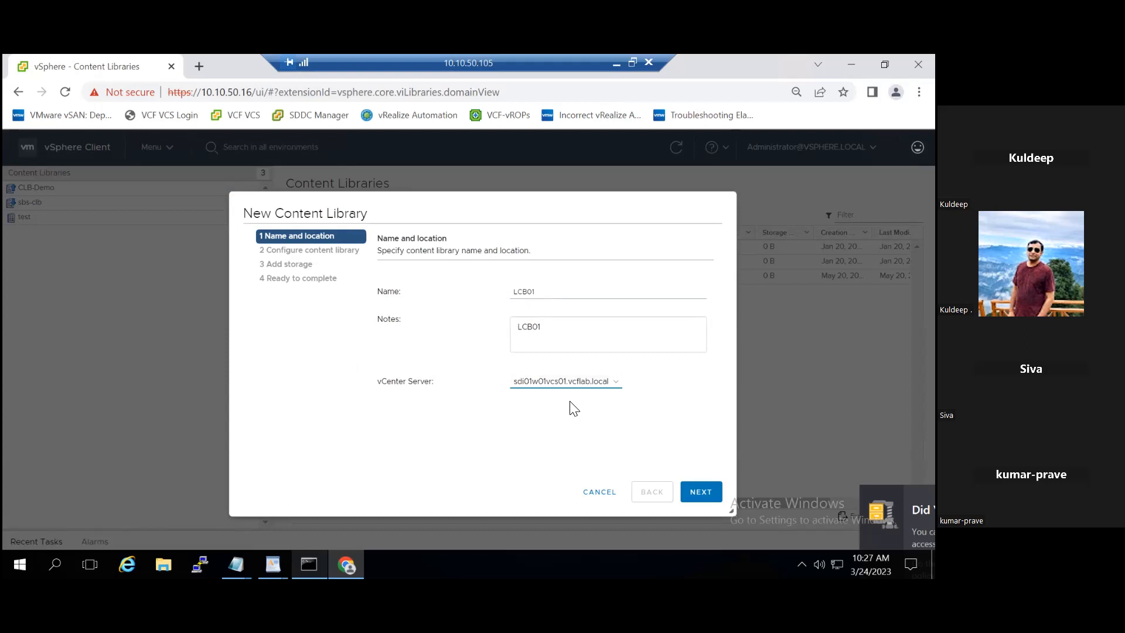
left_click(698, 493)
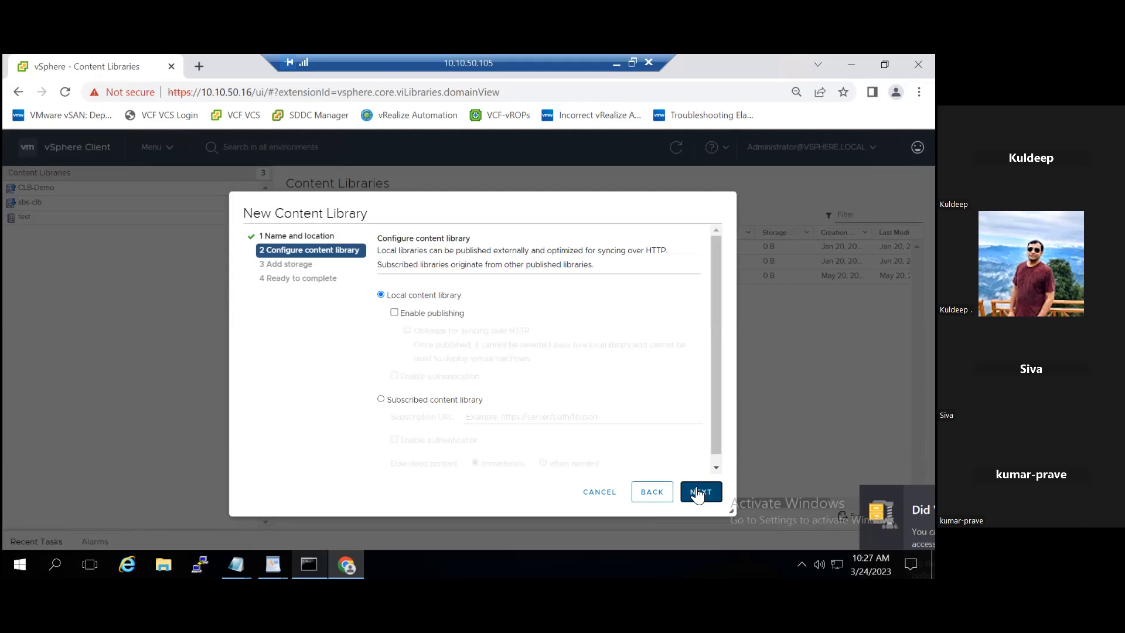
- Keep LCB01 local, store it on the VxRail-Virtual-SAN datastore, and finish the wizard
left_click(698, 496)
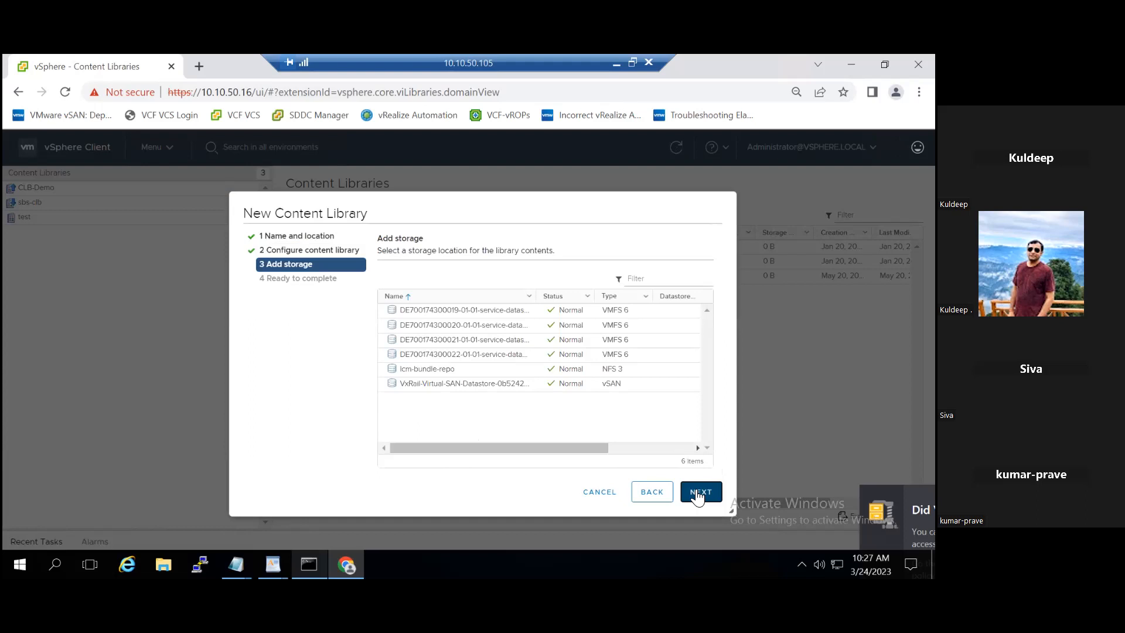
left_click(494, 388)
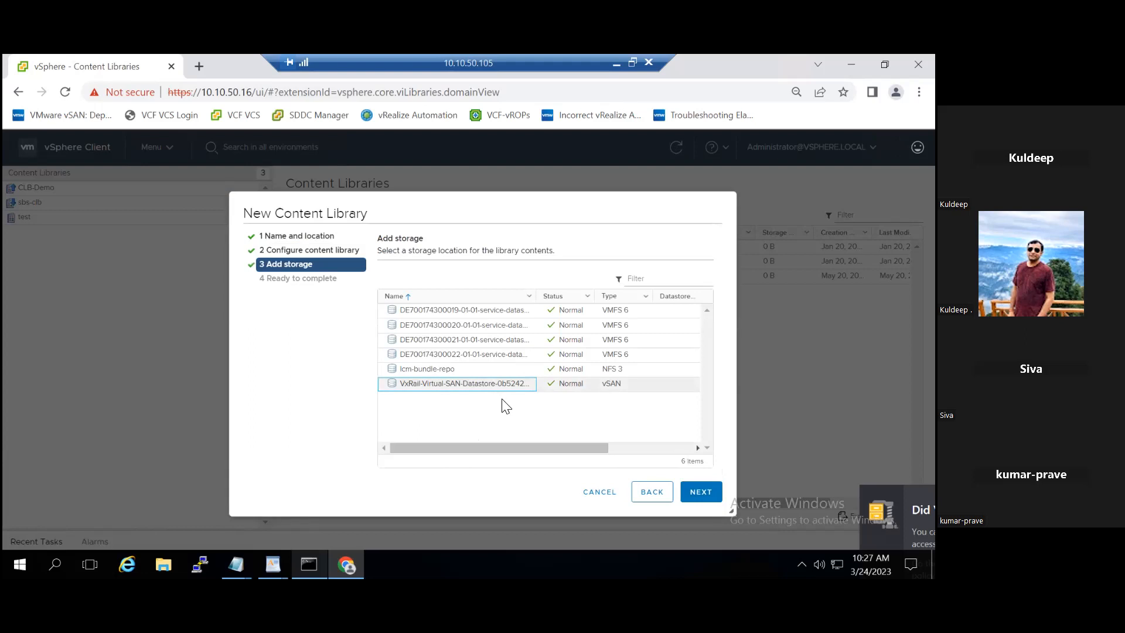
left_click(702, 494)
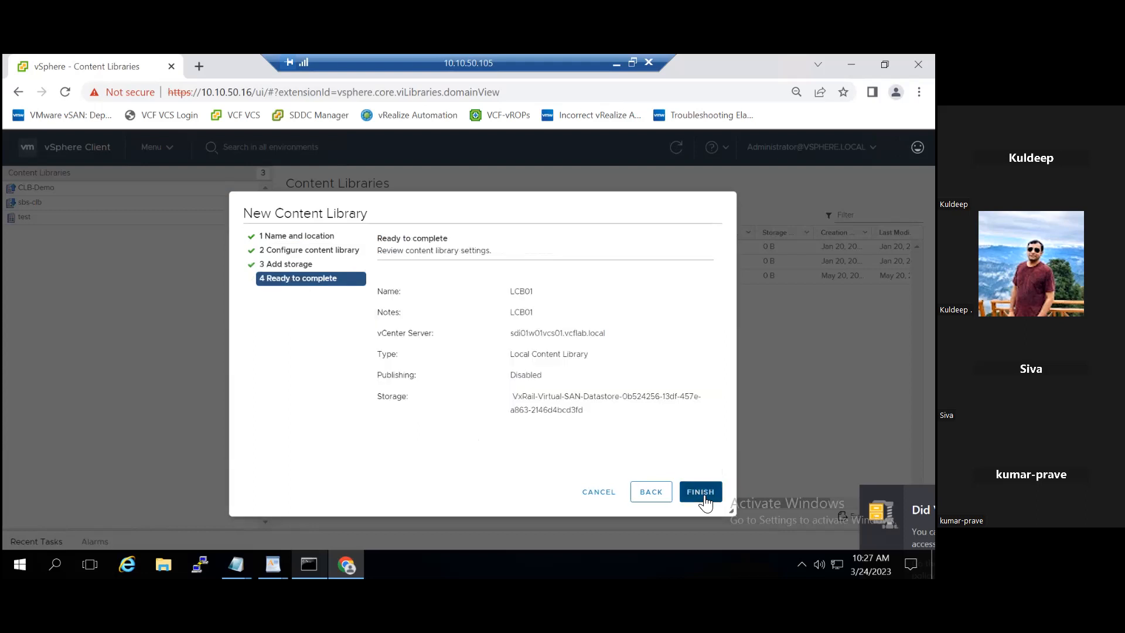
left_click(703, 496)
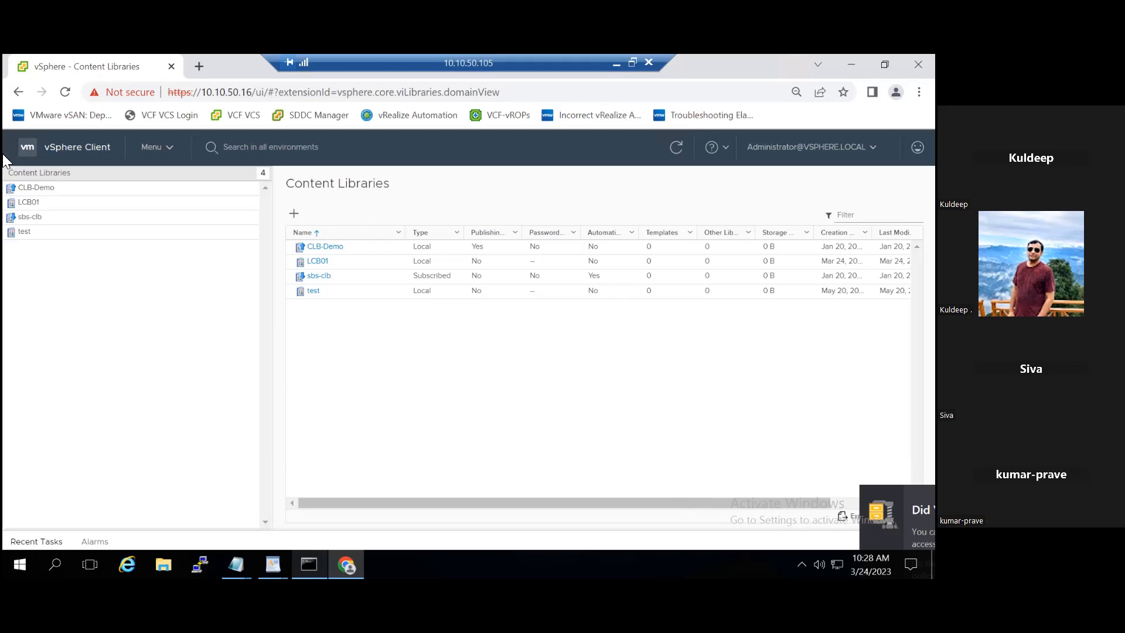
- Switch to the VMs and Templates inventory and select the Win2k16std VM
left_click(170, 157)
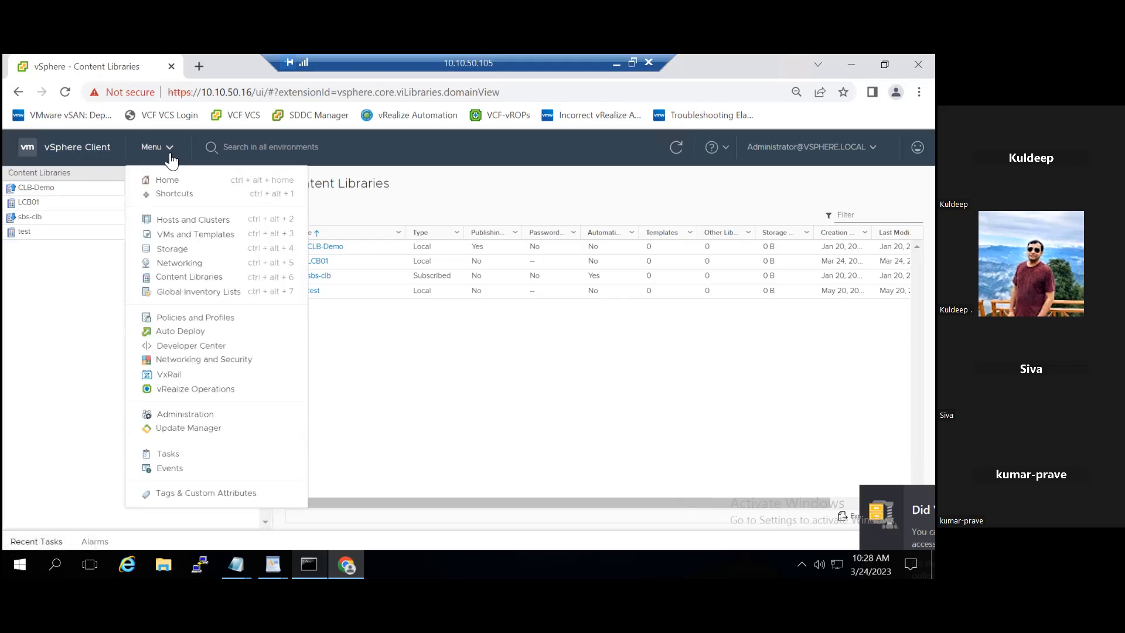
left_click(179, 222)
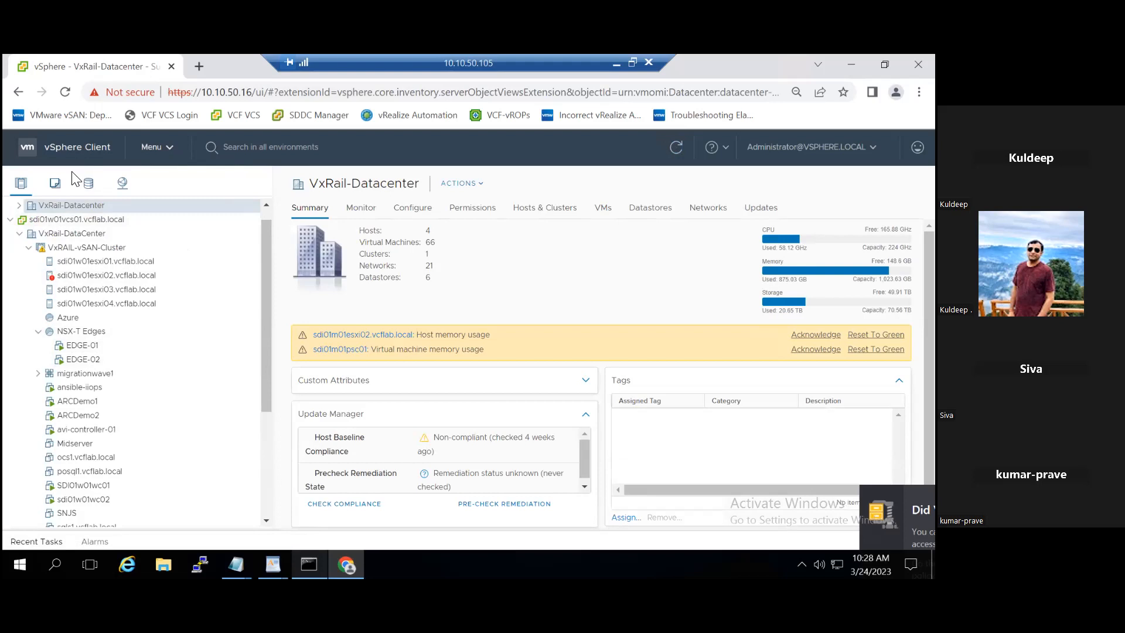
left_click(55, 183)
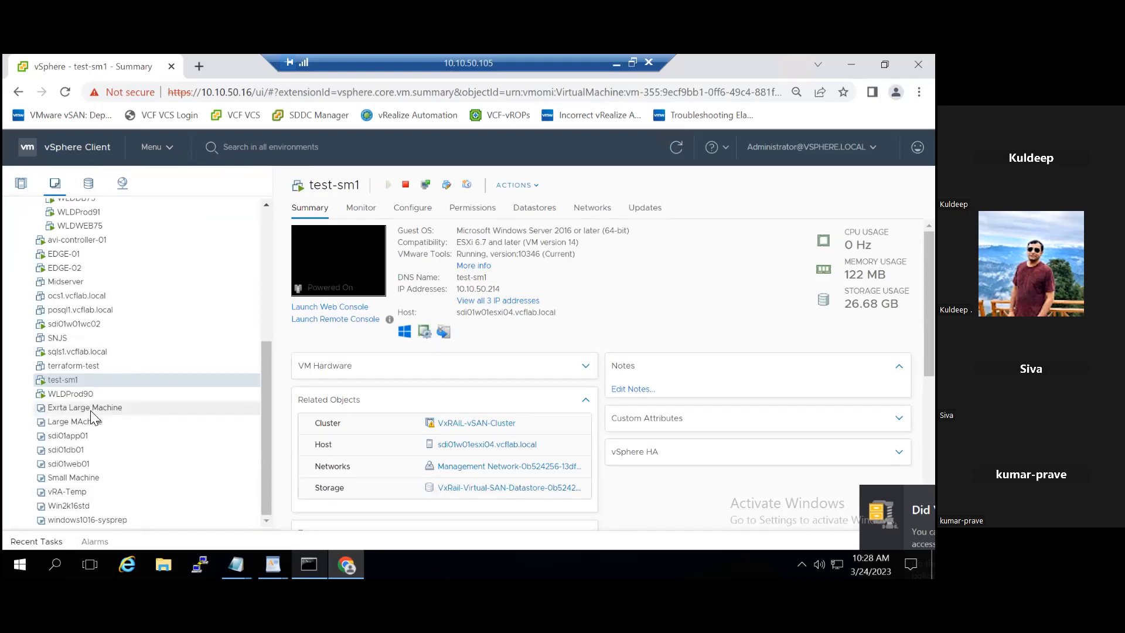
left_click(90, 409)
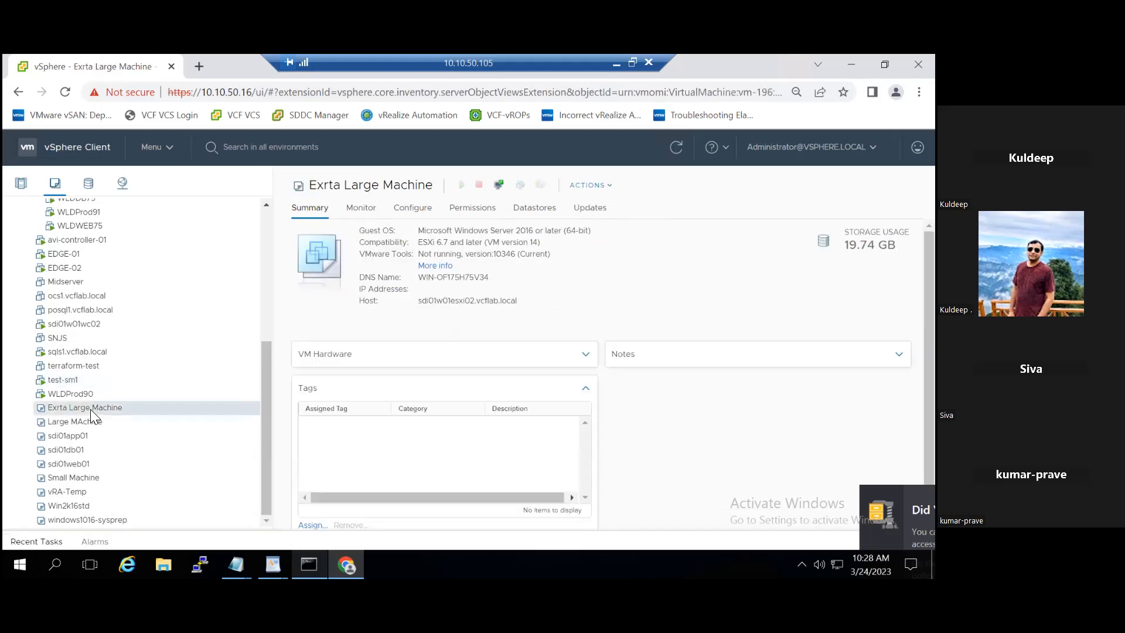
left_click(101, 505)
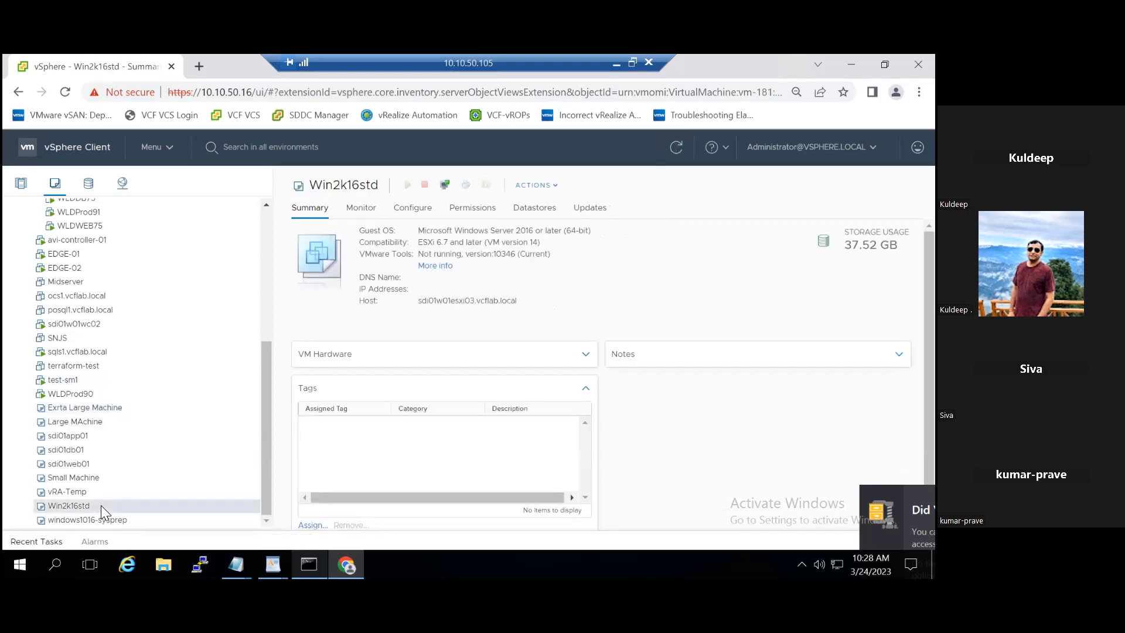
- Clone Win2k16std to the LCB01 library as a new template named Win2k16std
right_click(100, 505)
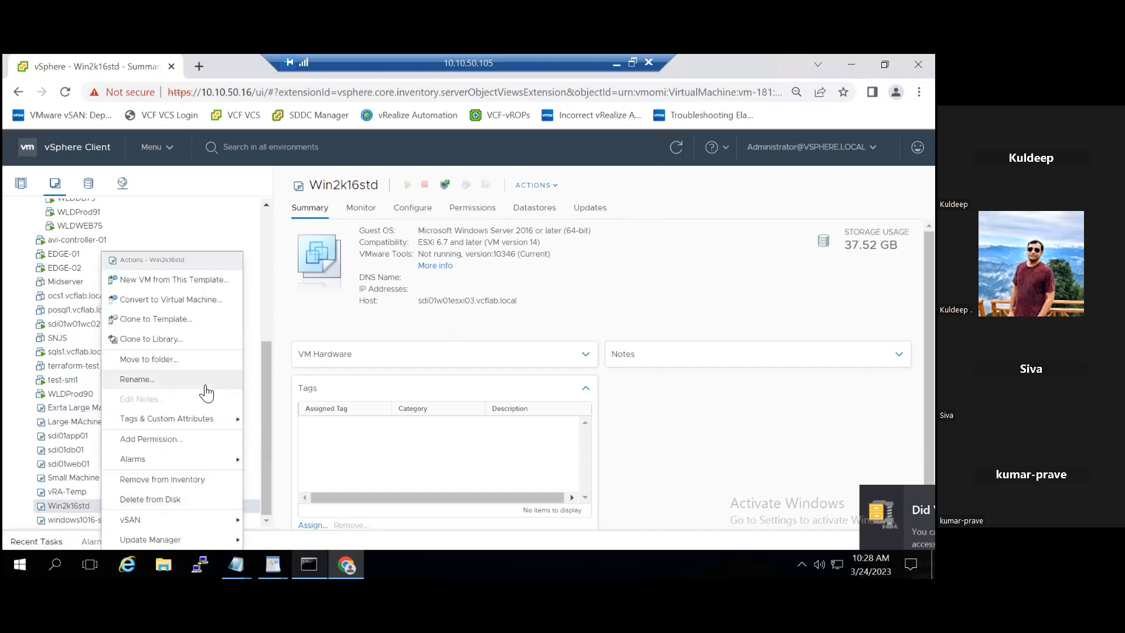
left_click(176, 338)
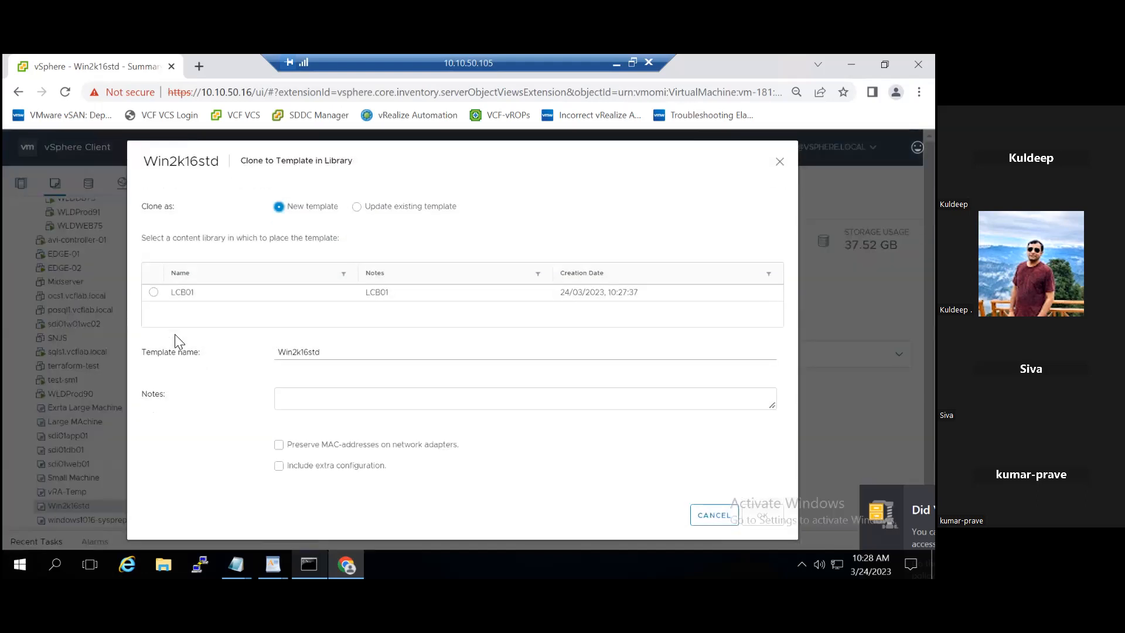
left_click(154, 293)
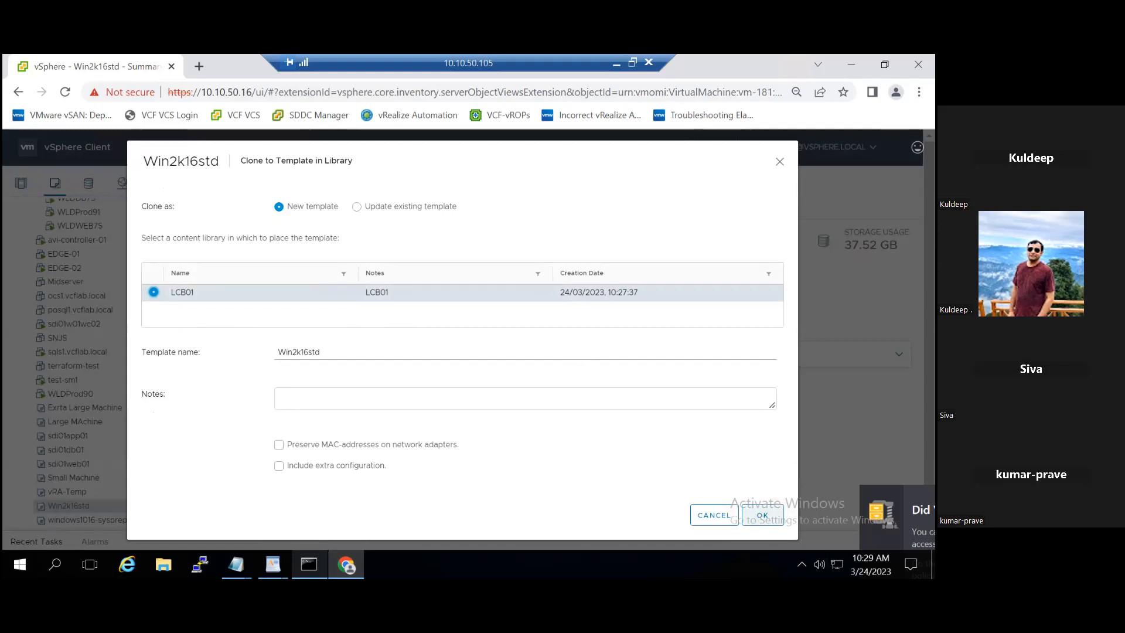
left_click(762, 515)
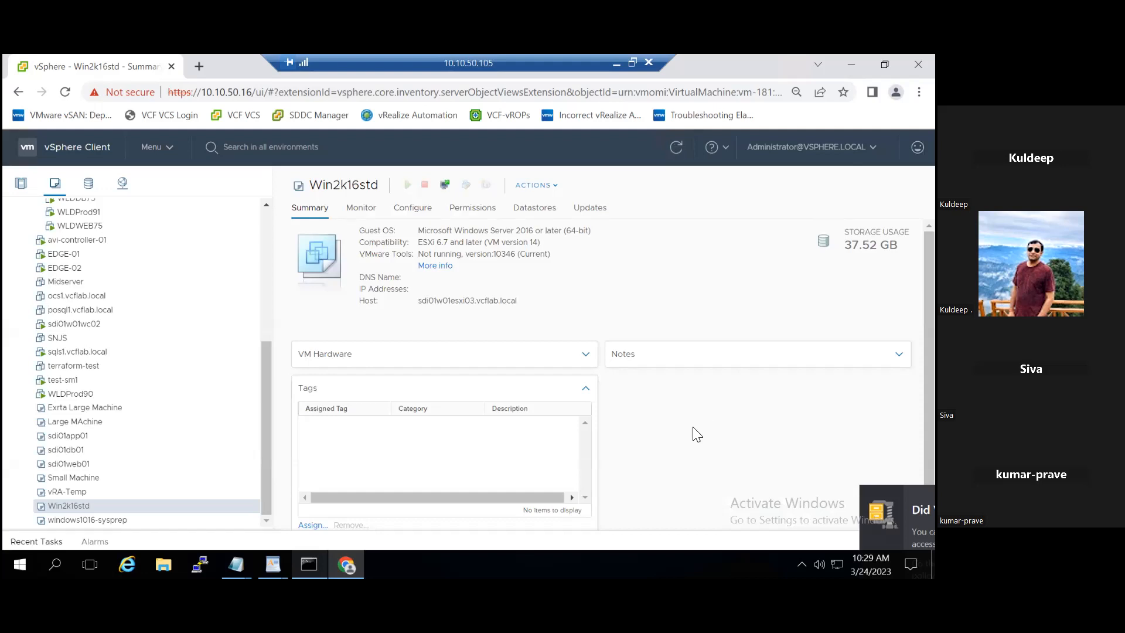
left_click(52, 542)
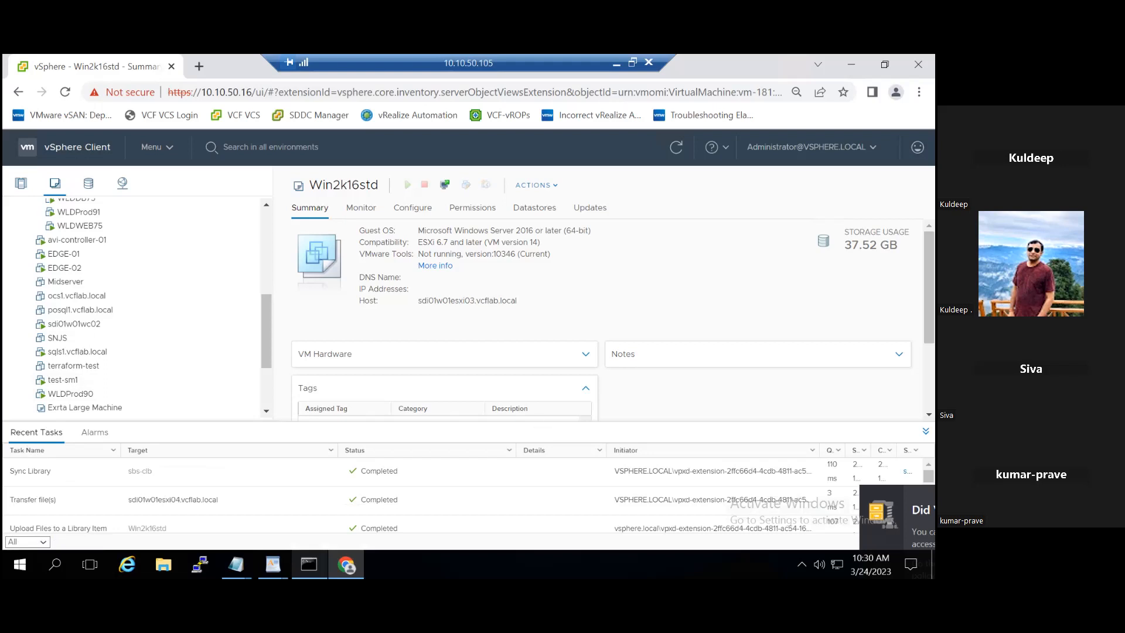
left_click(925, 431)
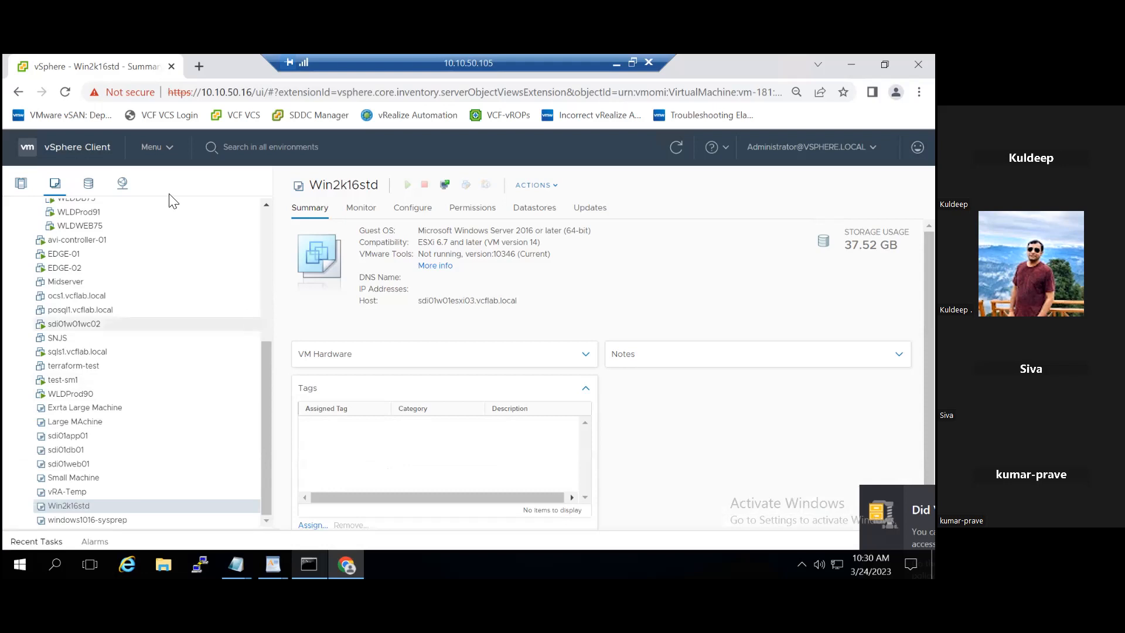
- Browse Content Libraries > LCB01 > Templates and select the Win2k16std OVF template (37.43 GB)
left_click(167, 150)
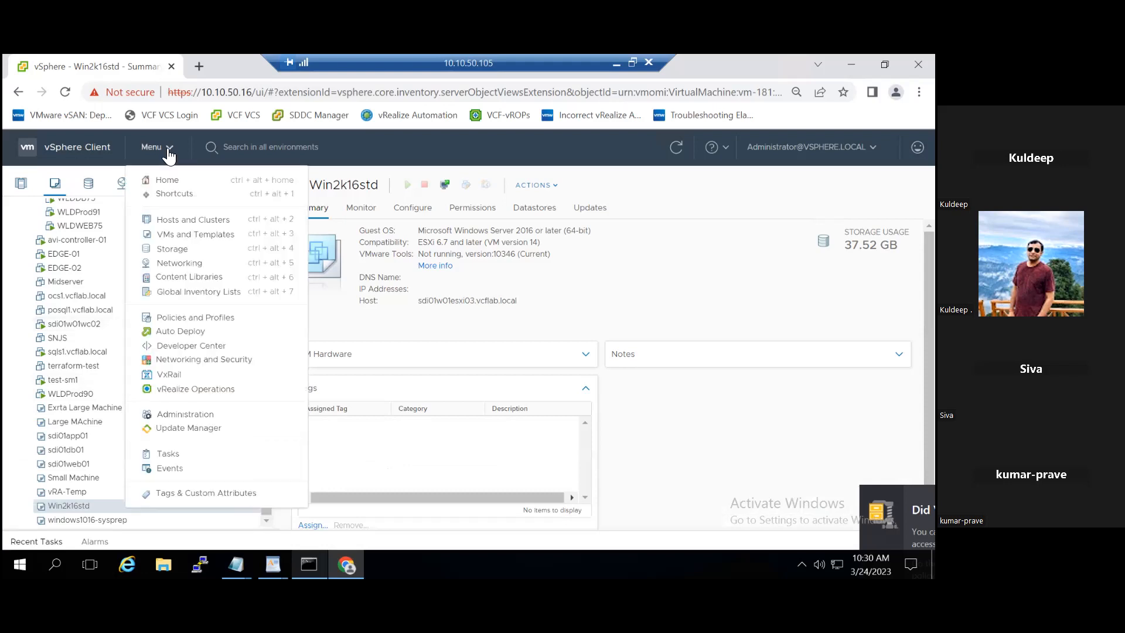
left_click(198, 279)
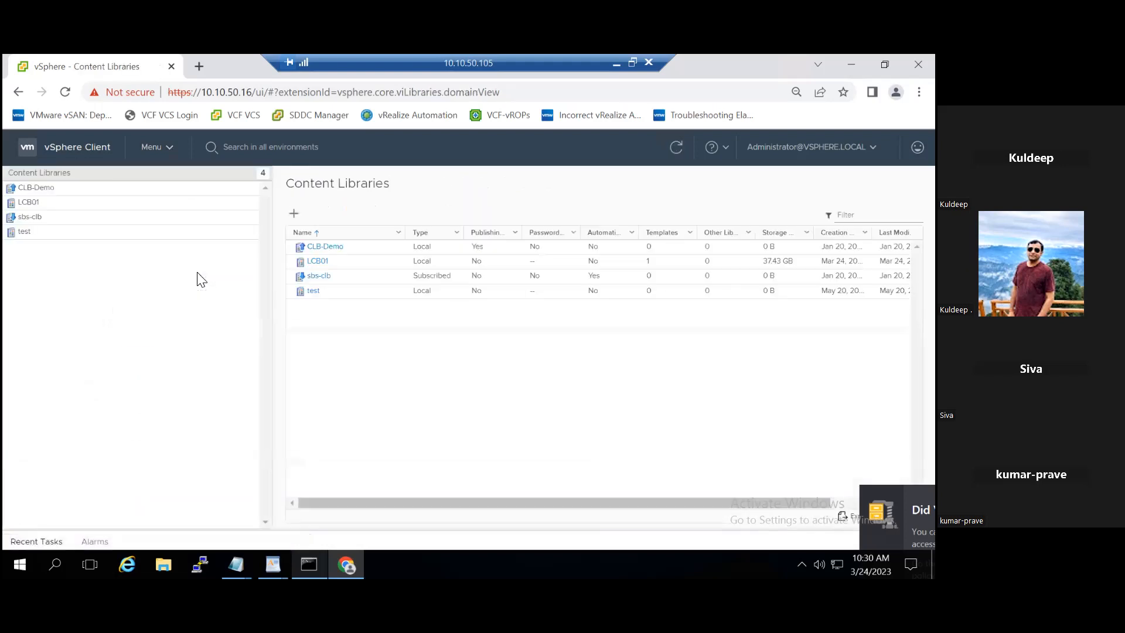
left_click(30, 202)
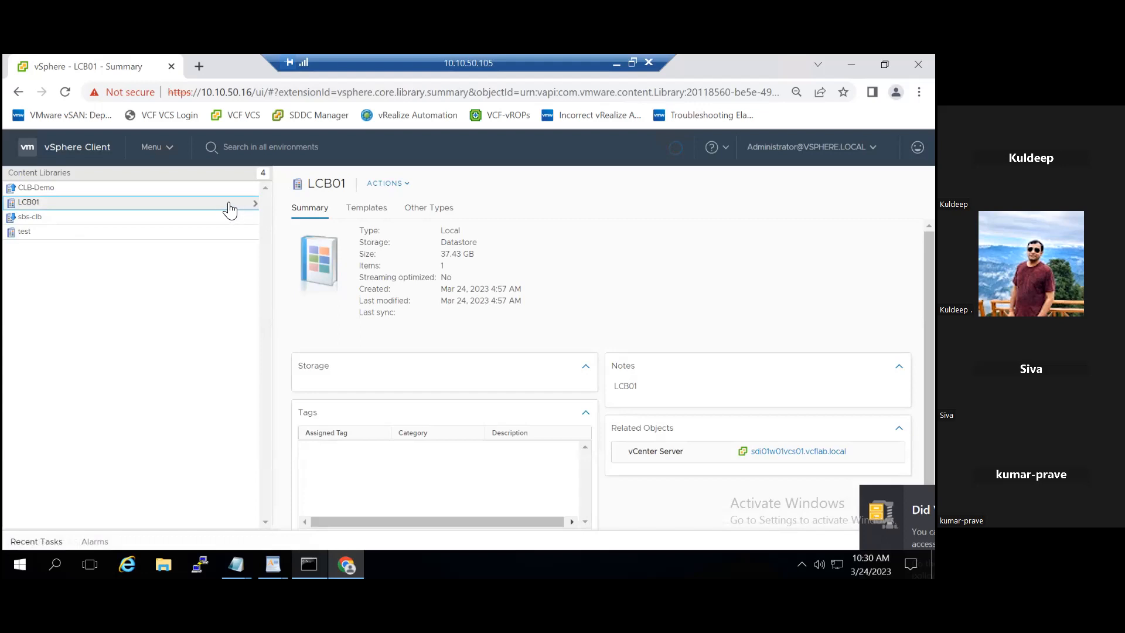
left_click(229, 209)
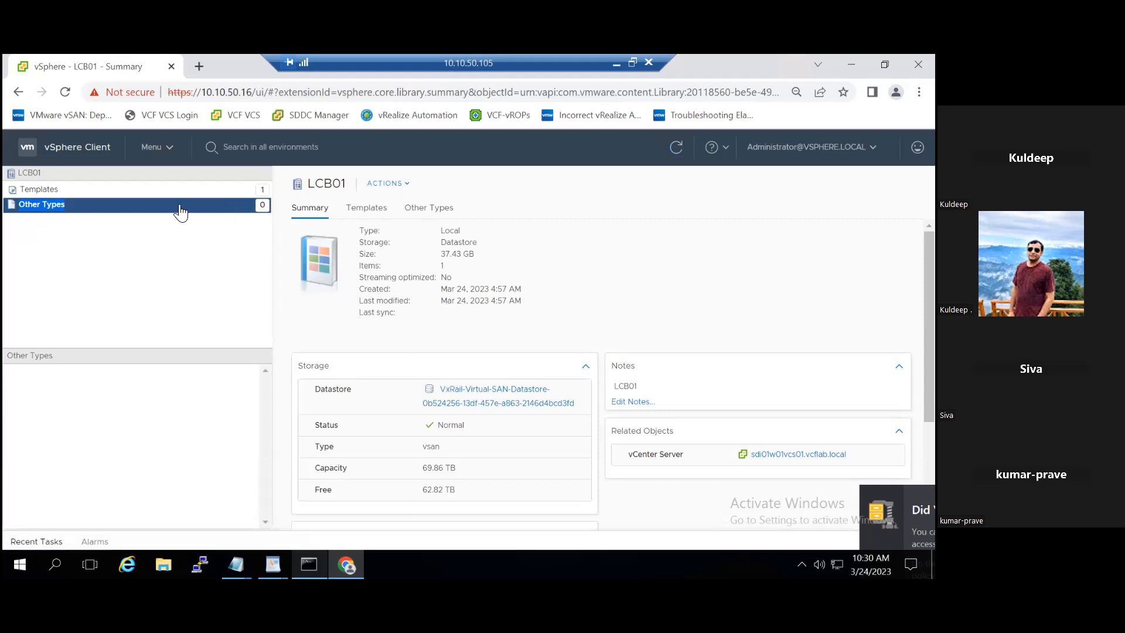
left_click(70, 193, "ctrl")
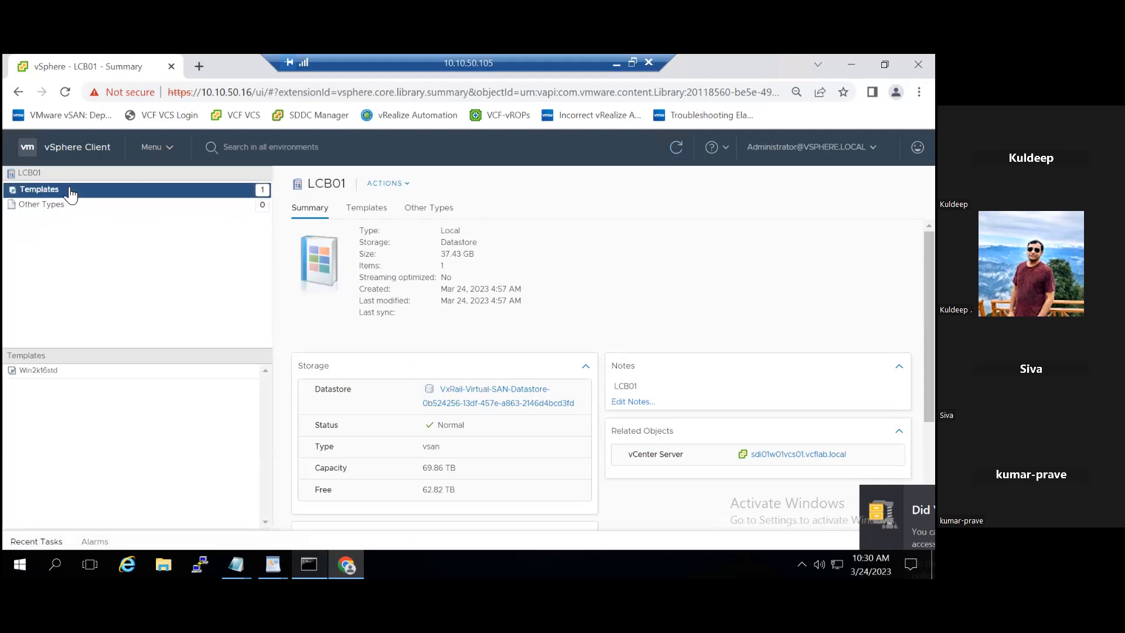
left_click(29, 369)
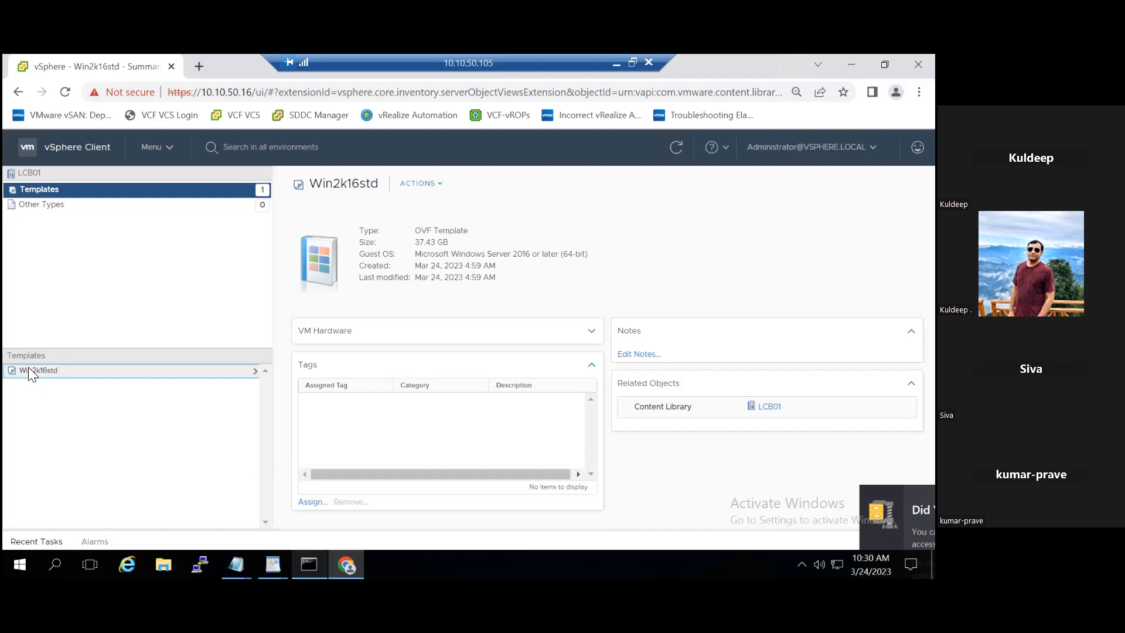
- Start deploying a new VM from the Win2k16std template and name it LCBwin1
right_click(28, 371)
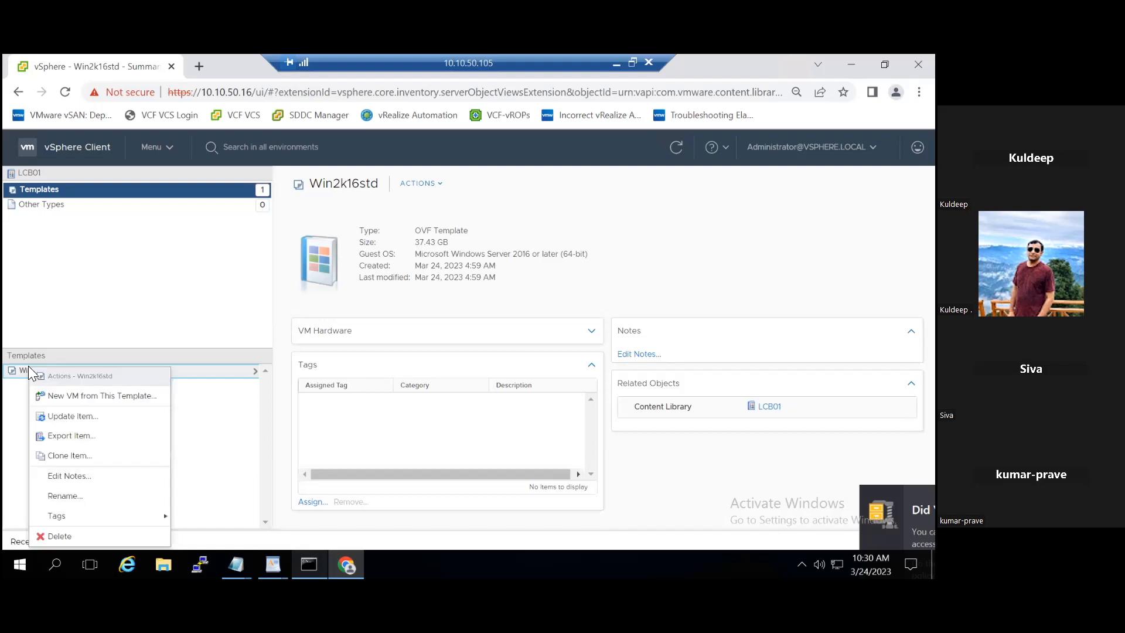
left_click(112, 401)
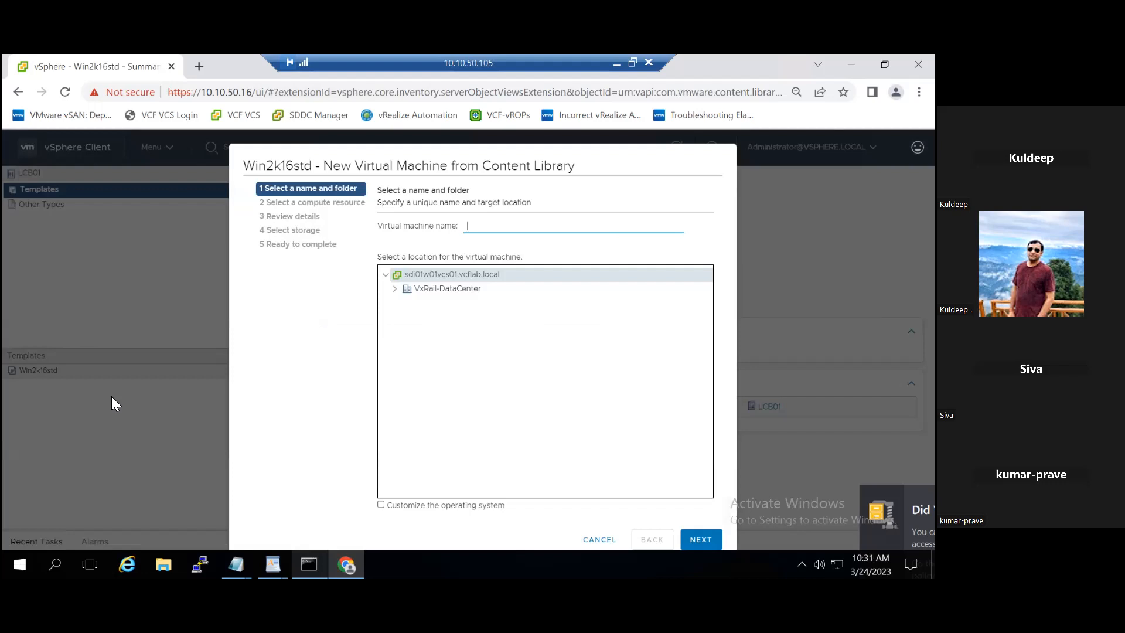
type("LCN")
type("Bwind")
- Choose VxRail-DataCenter as the new VM's location in the name and folder step
left_click(407, 291)
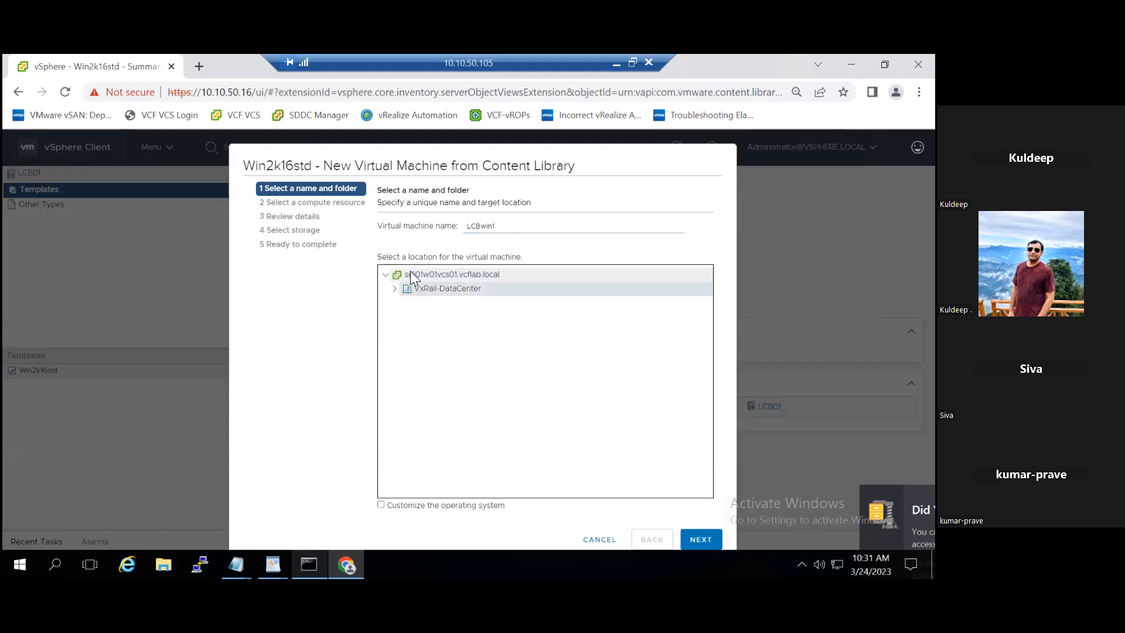
left_click(410, 271)
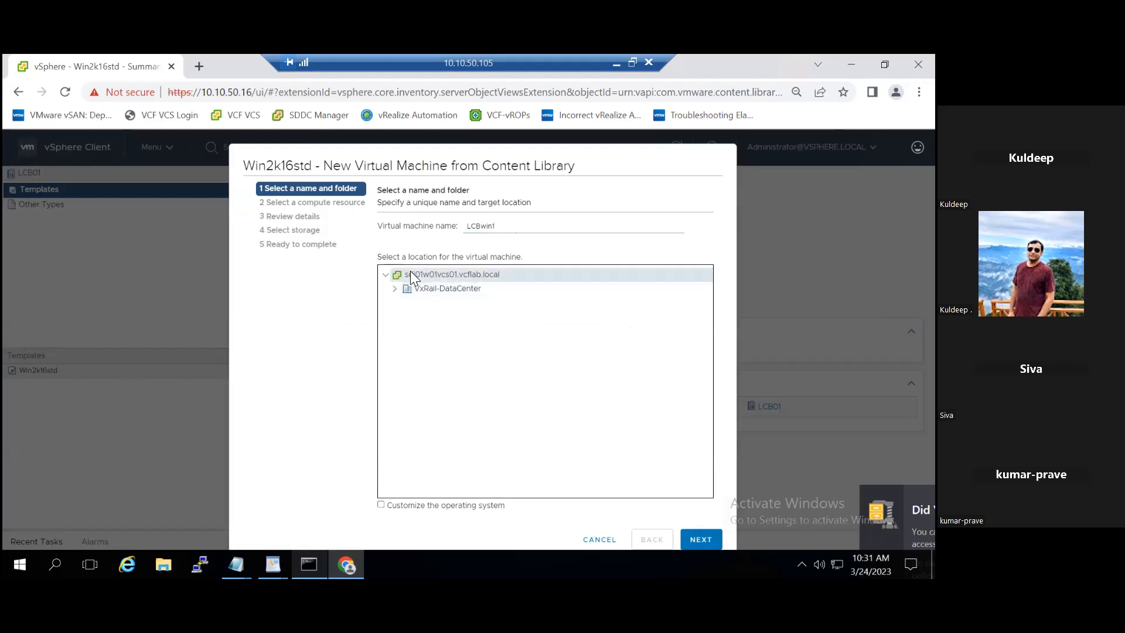
left_click(697, 540)
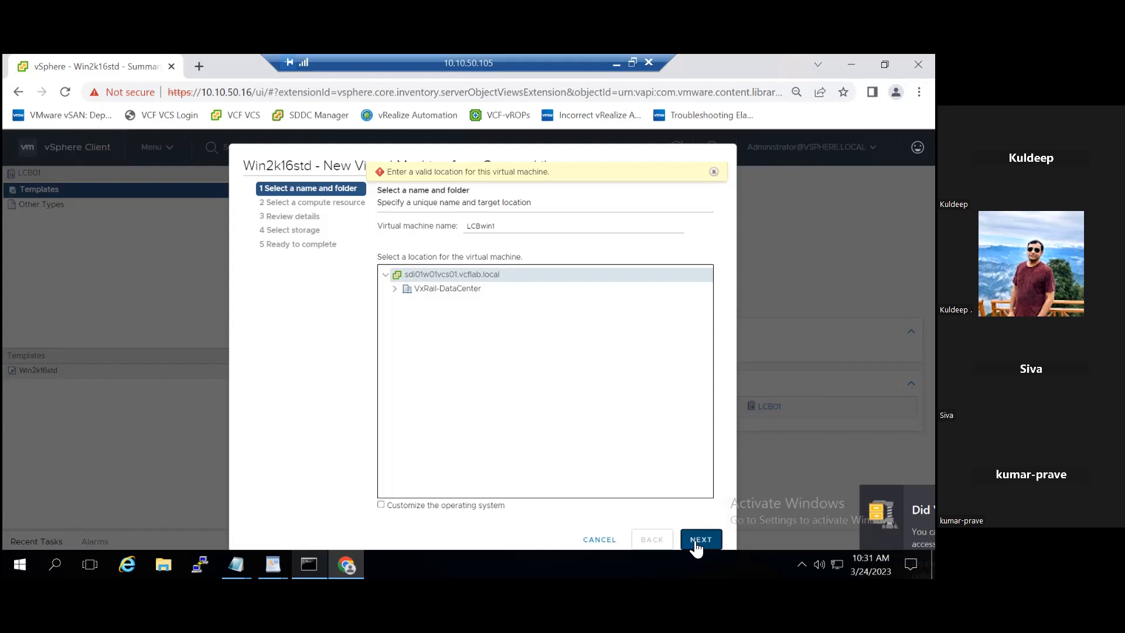
left_click(425, 288)
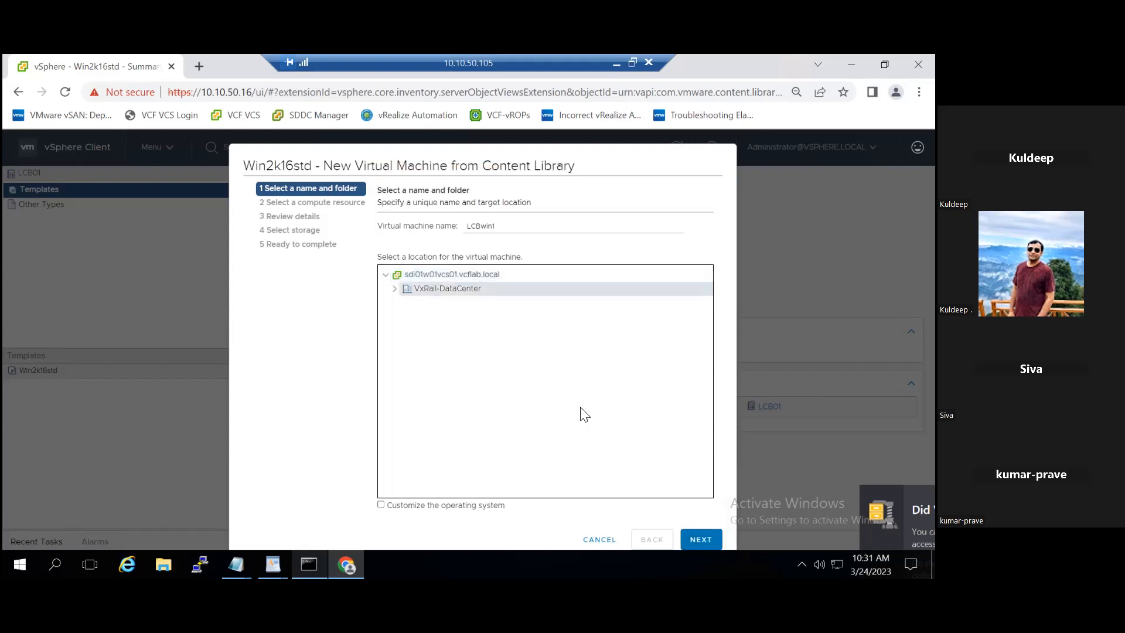
left_click(697, 540)
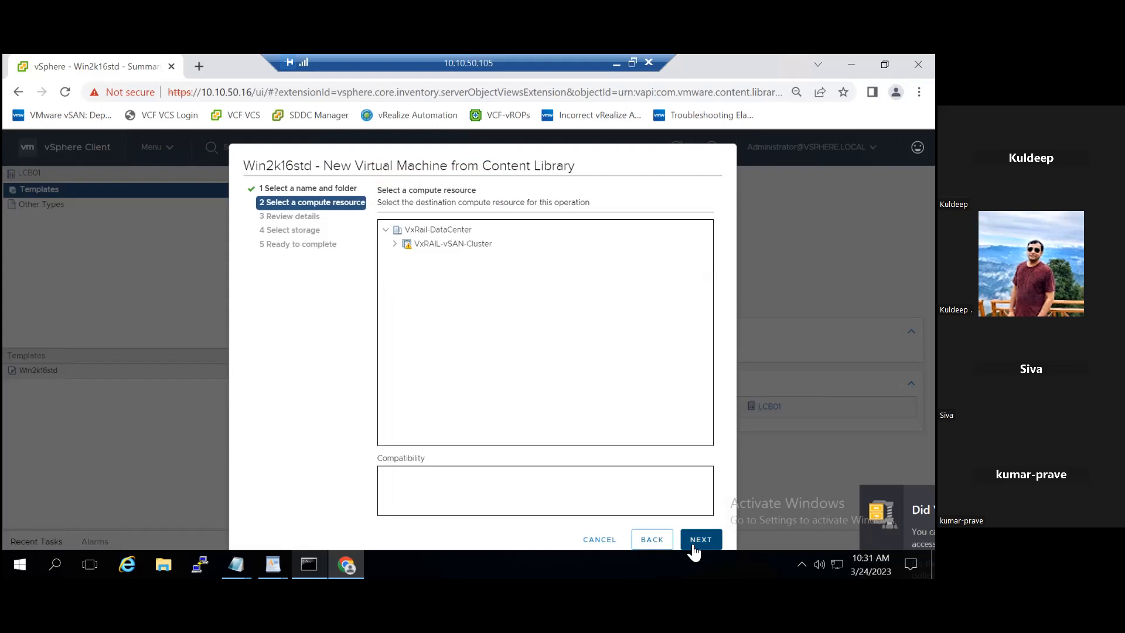
left_click(651, 539)
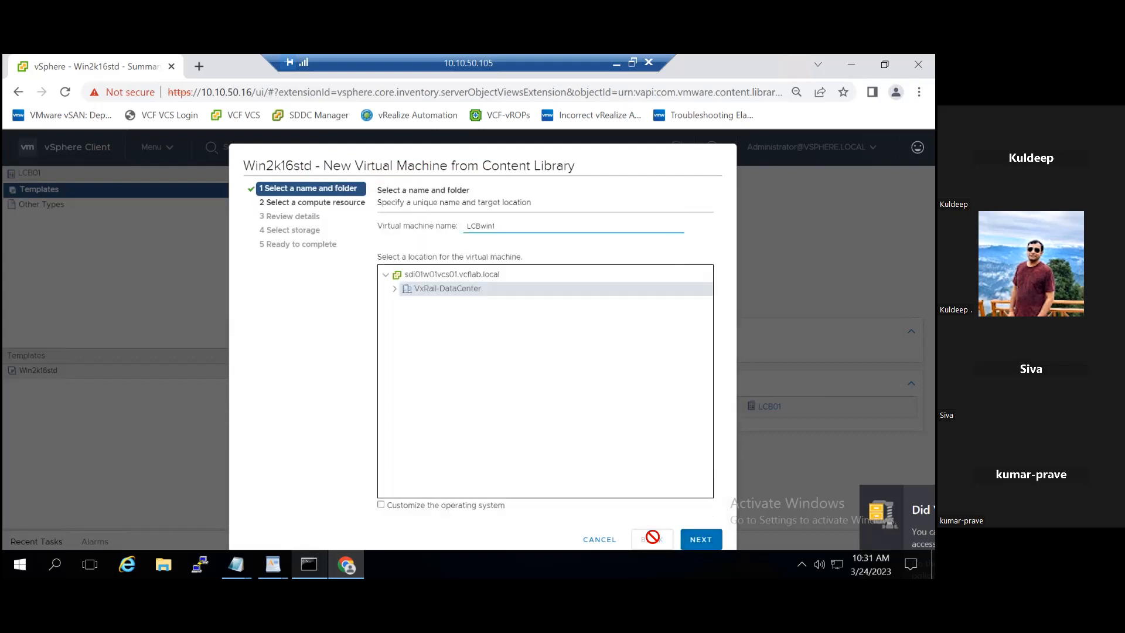
- Enable guest OS customization and apply the win2016 customization specification
left_click(381, 505)
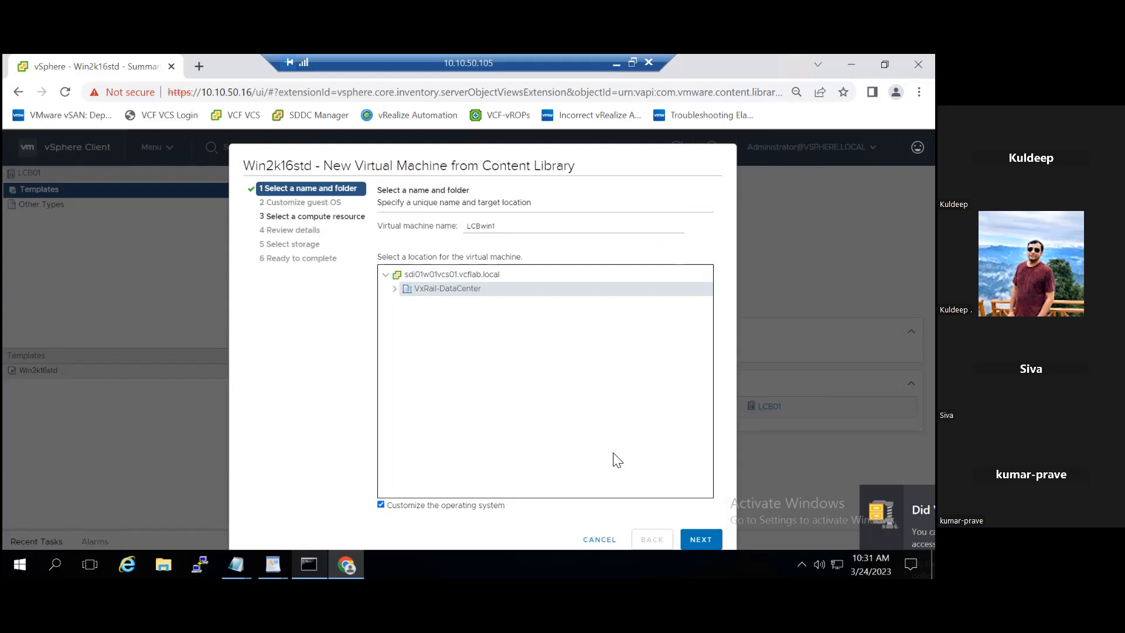
left_click(698, 542)
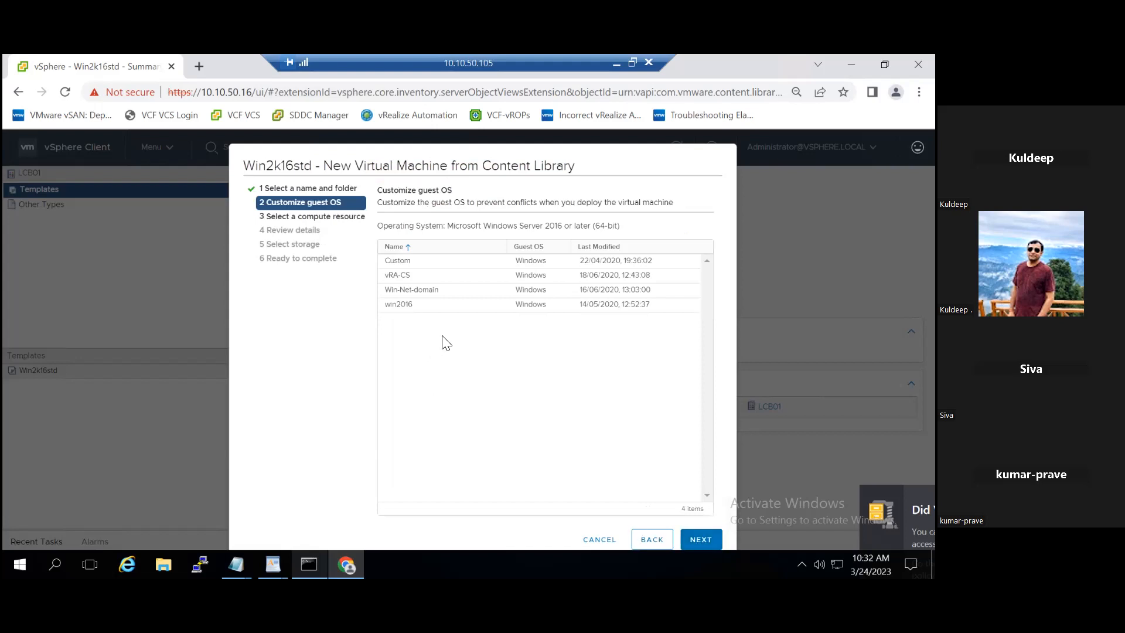
left_click(423, 306)
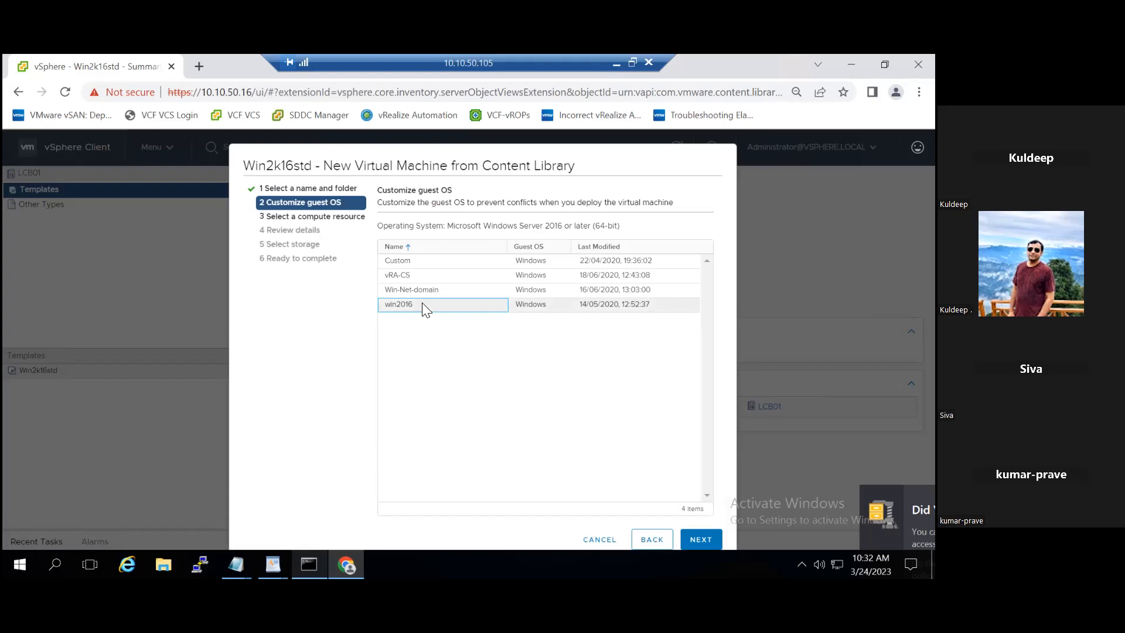
left_click(711, 542)
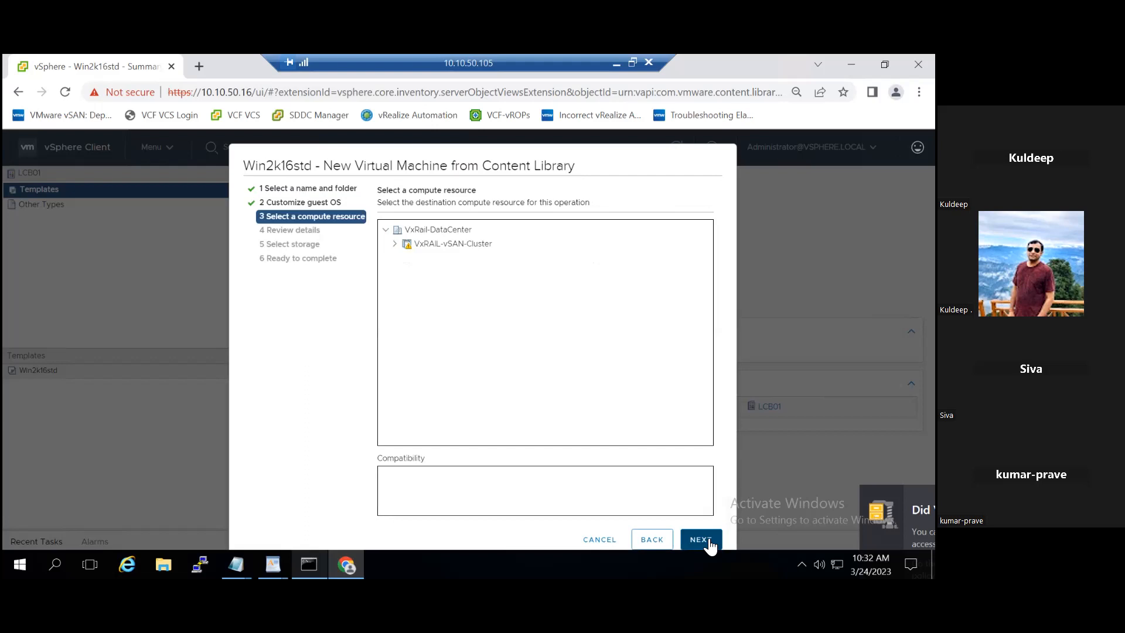
- Select VxRAIL-vSAN-Cluster as the compute resource and advance to the review details
left_click(404, 246)
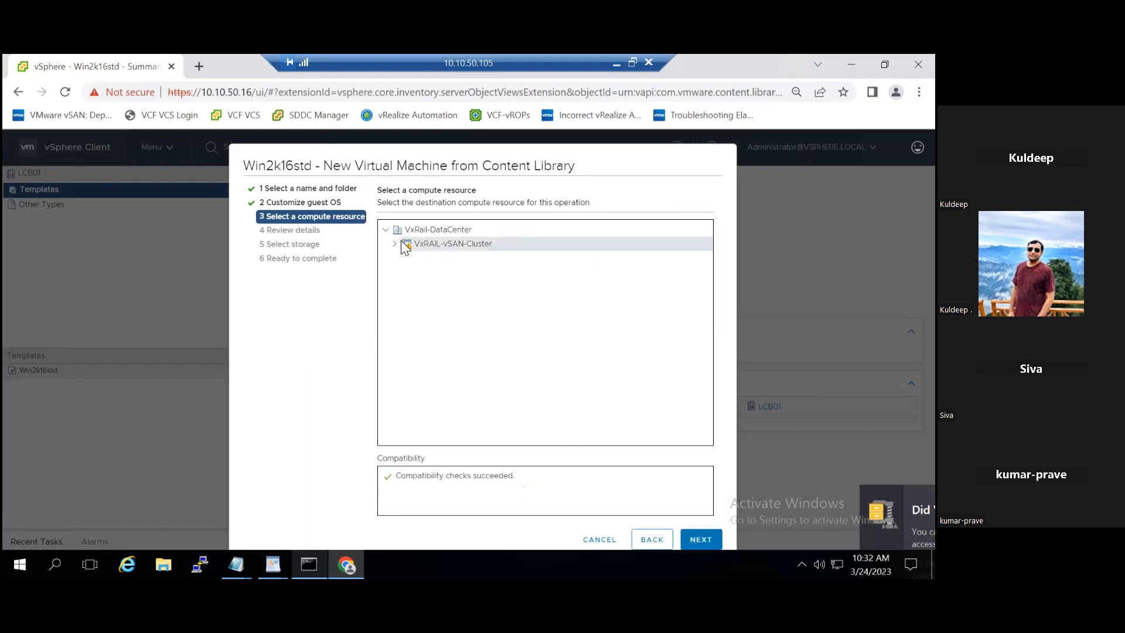
left_click(715, 544)
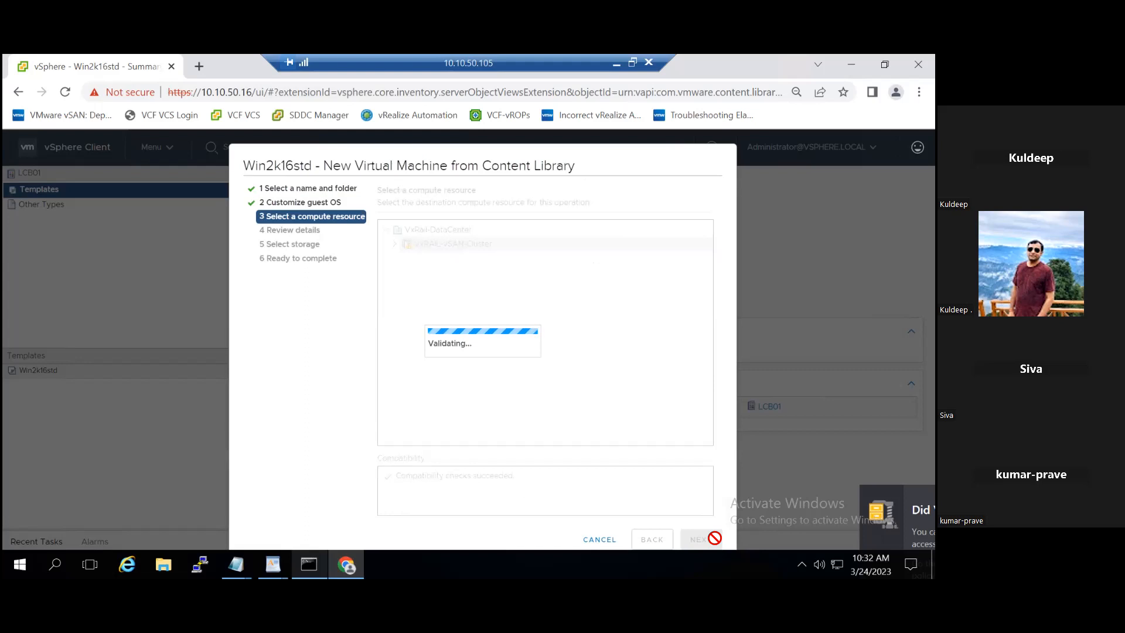
left_click(714, 538)
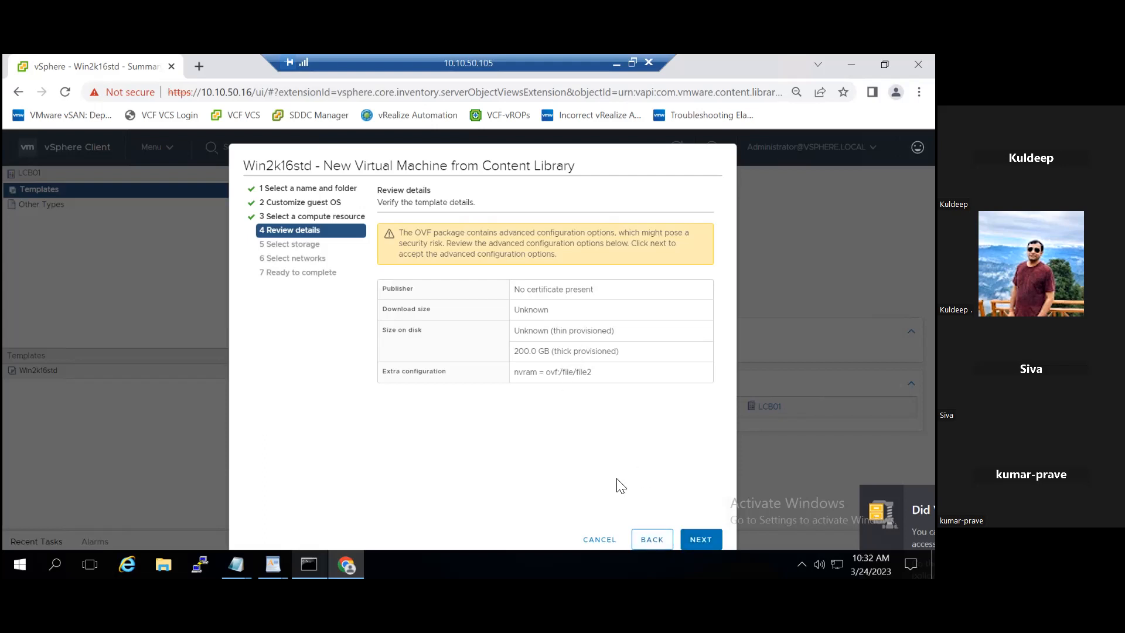
- Store LCBwin1 on VxRail-Virtual-SAN-Datastore, keep APP-LS mapped to APP-LS, and reach Ready to complete
left_click(702, 543)
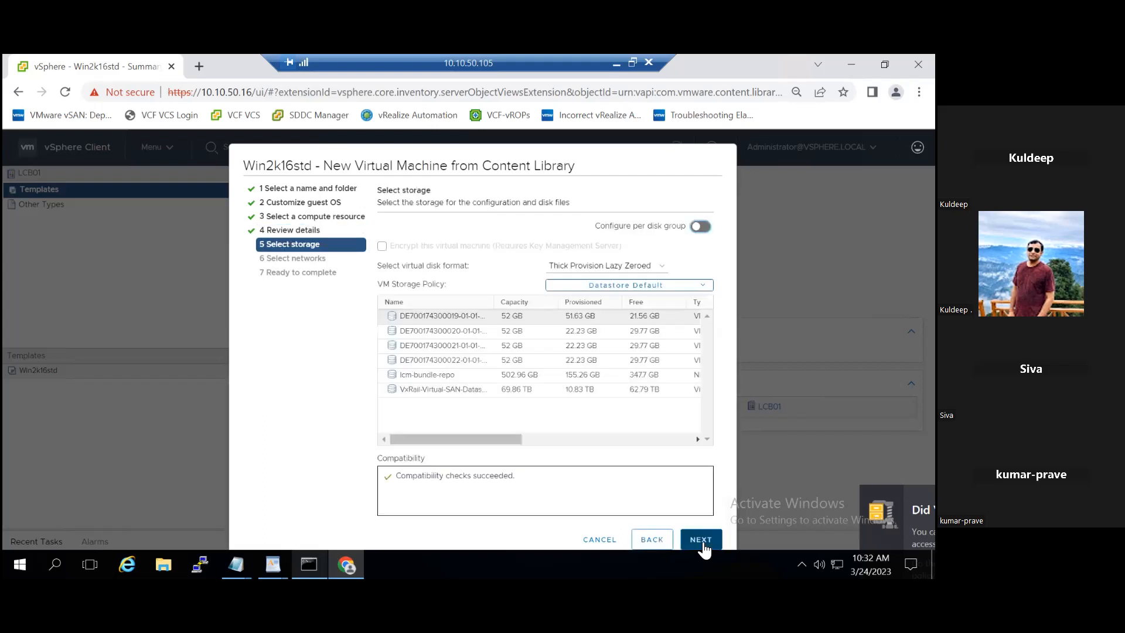
left_click(474, 391)
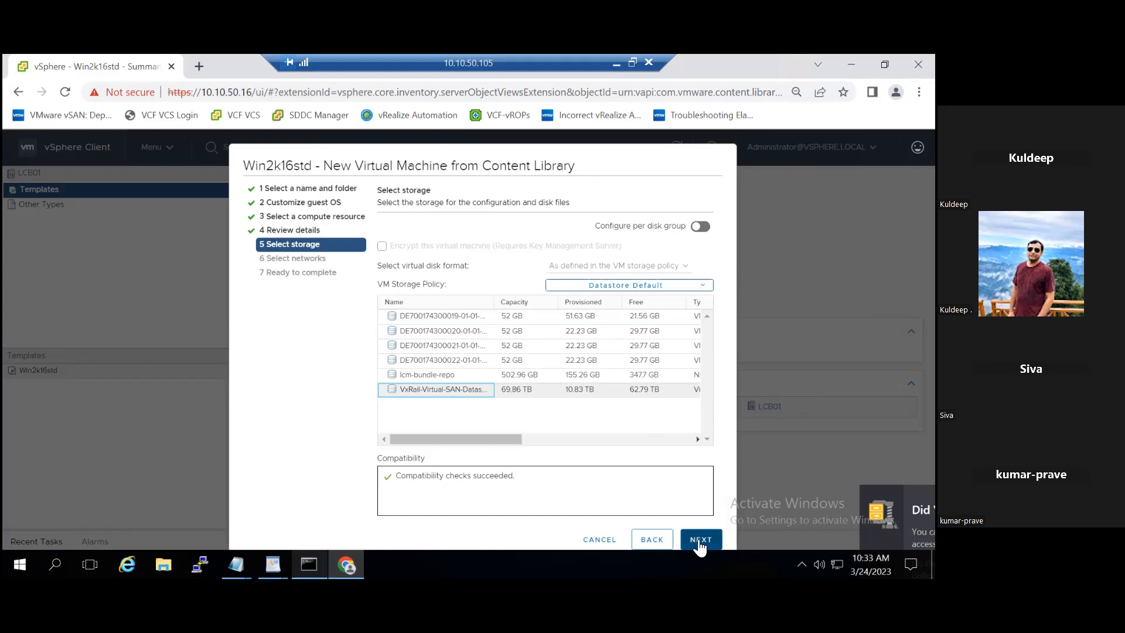
left_click(701, 539)
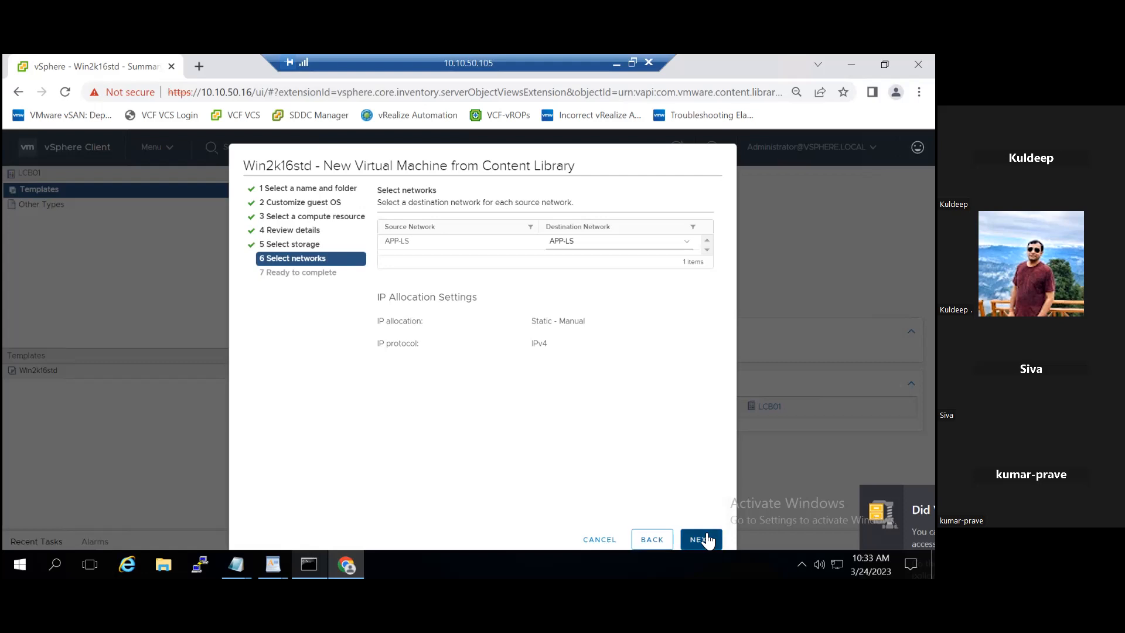
left_click(708, 540)
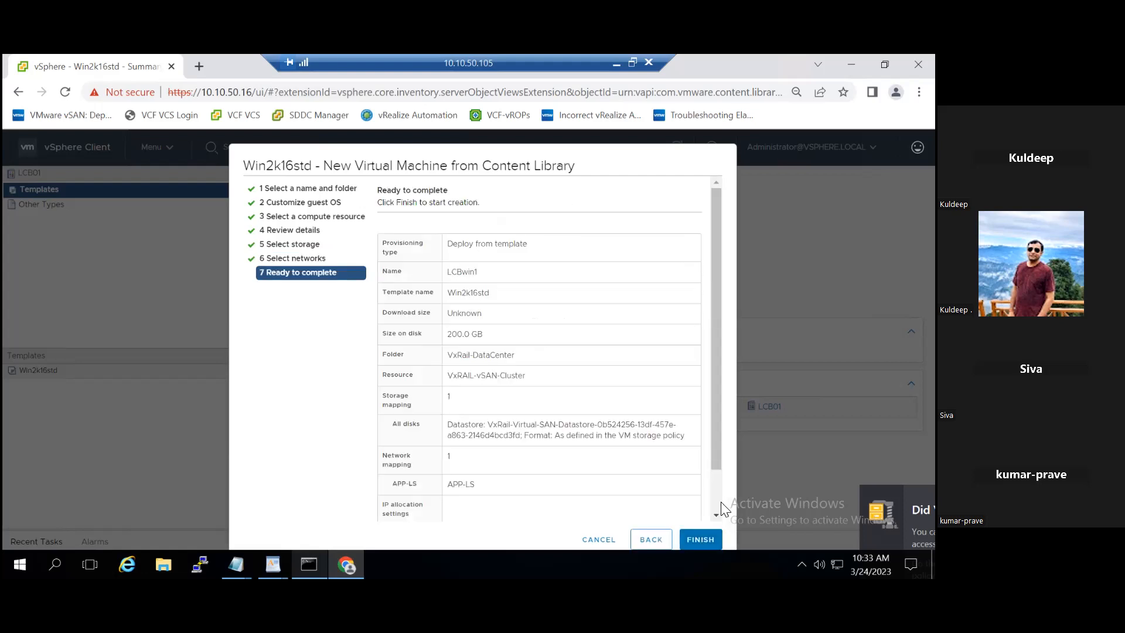
- Finish deploying LCBwin1 and watch the Deploy OVF template task in Recent Tasks
scroll(718, 508, "down", 2)
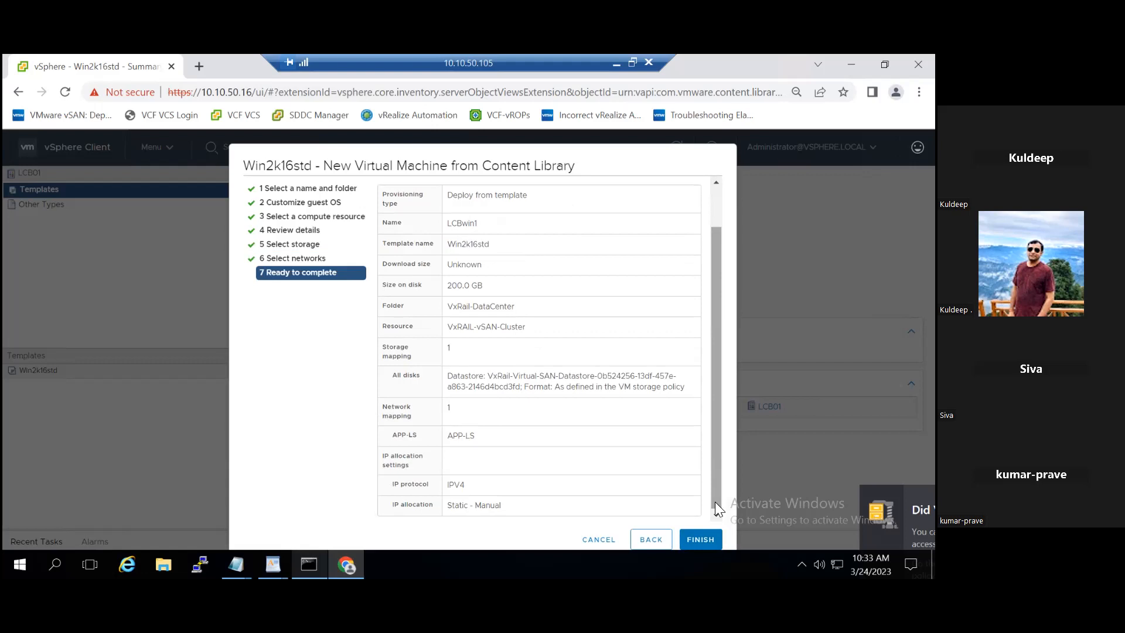
left_click(700, 539)
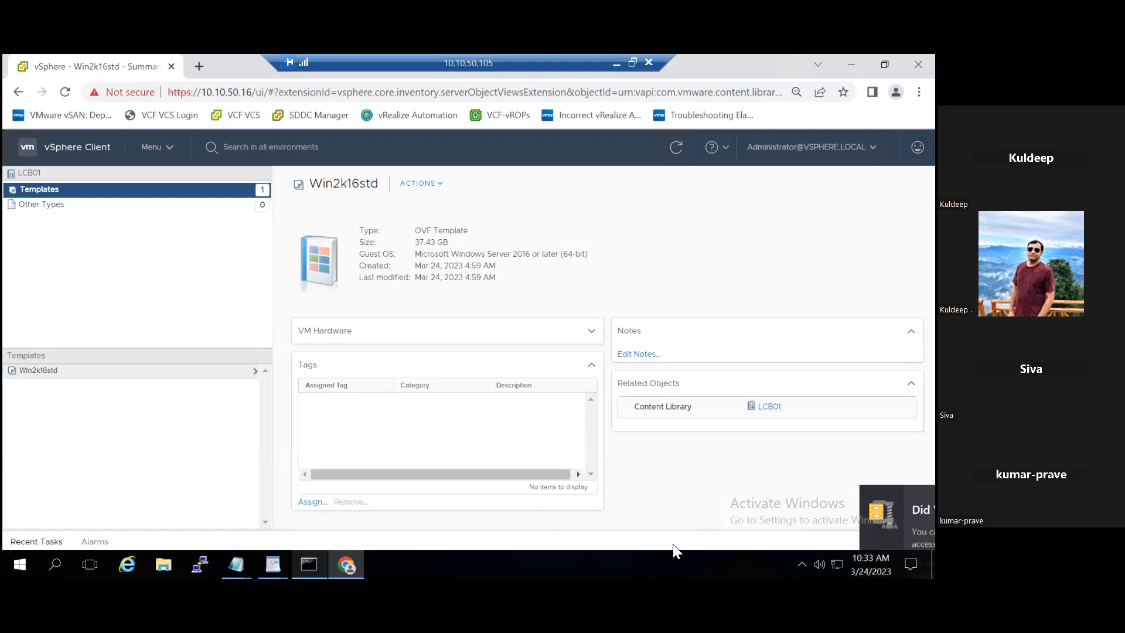
left_click(38, 542)
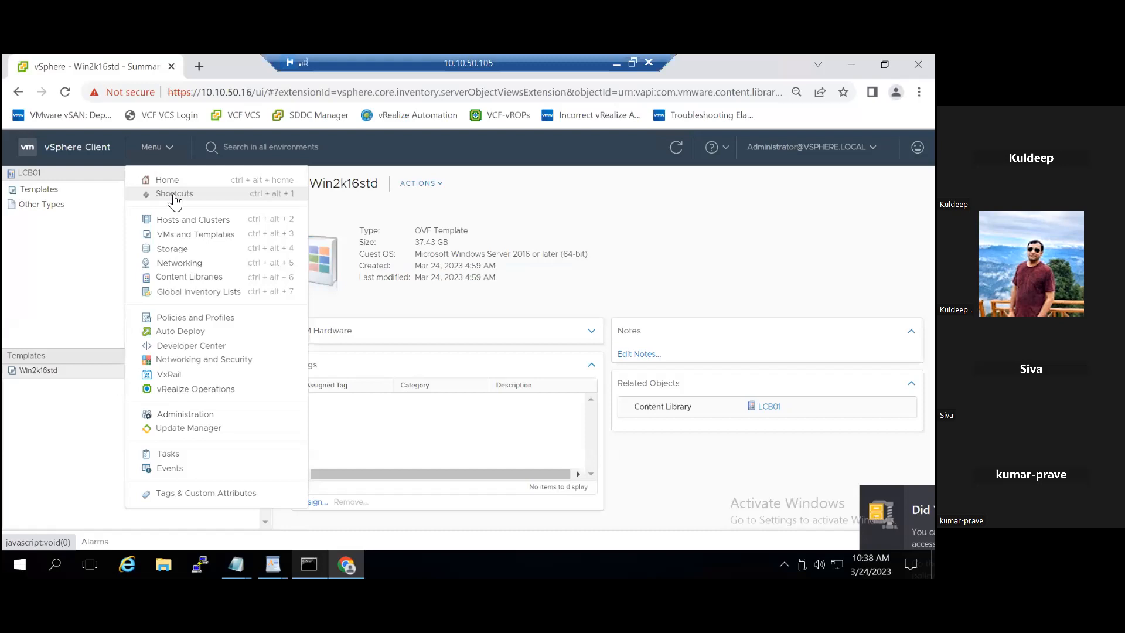
- Switch to the VMs and Templates inventory and bring the tree back to the top
left_click(190, 233)
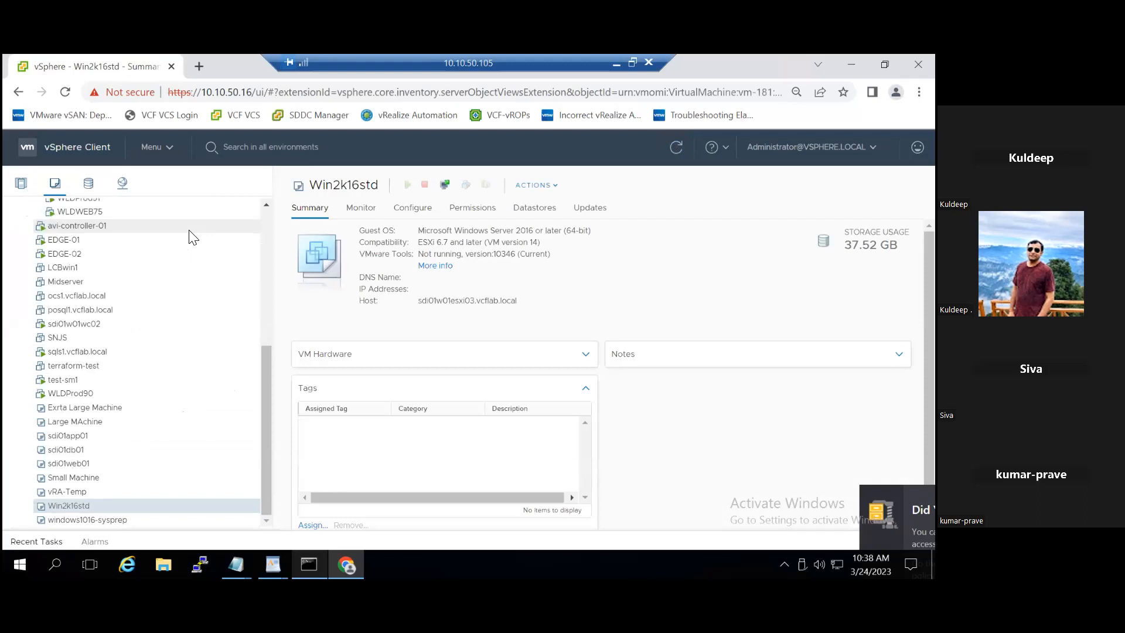
left_click(271, 205)
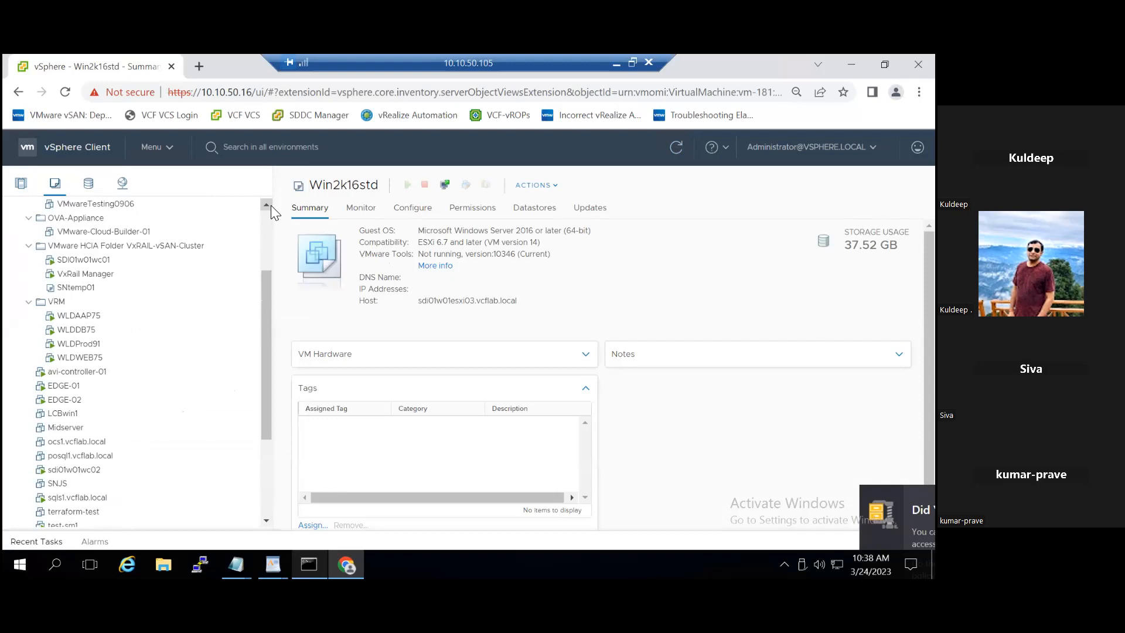
left_click(270, 205)
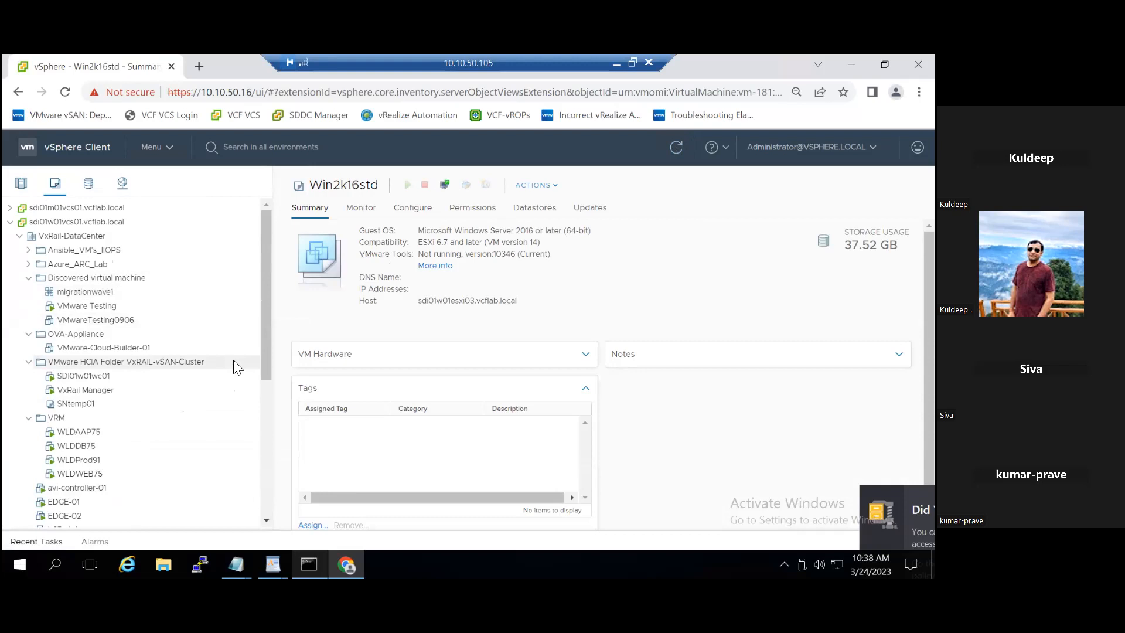
left_click(311, 147)
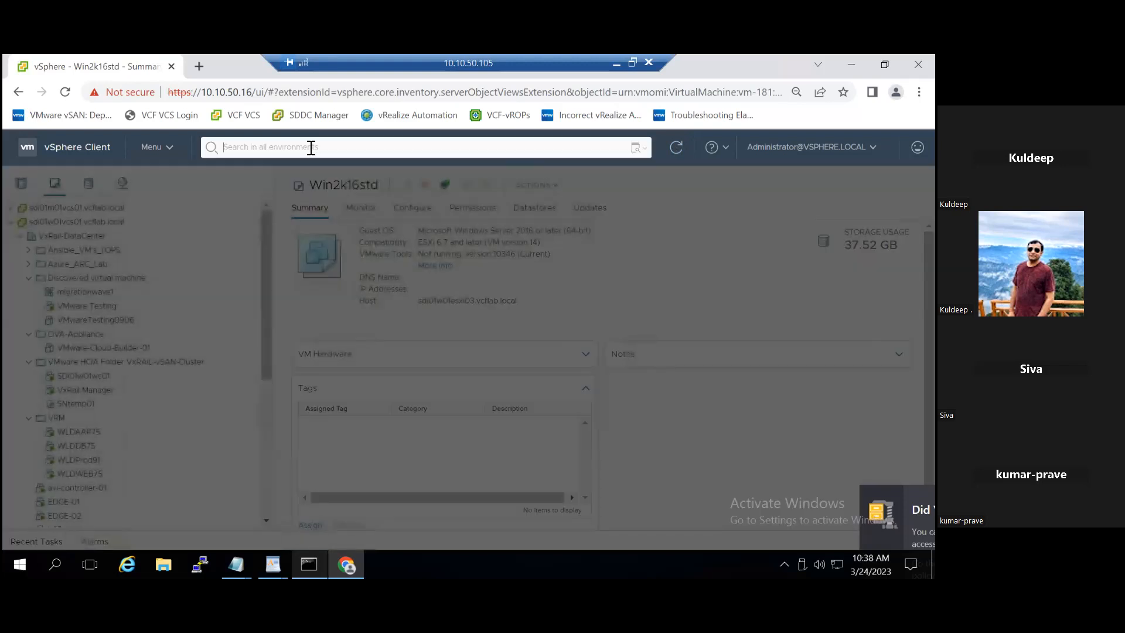
type("Win")
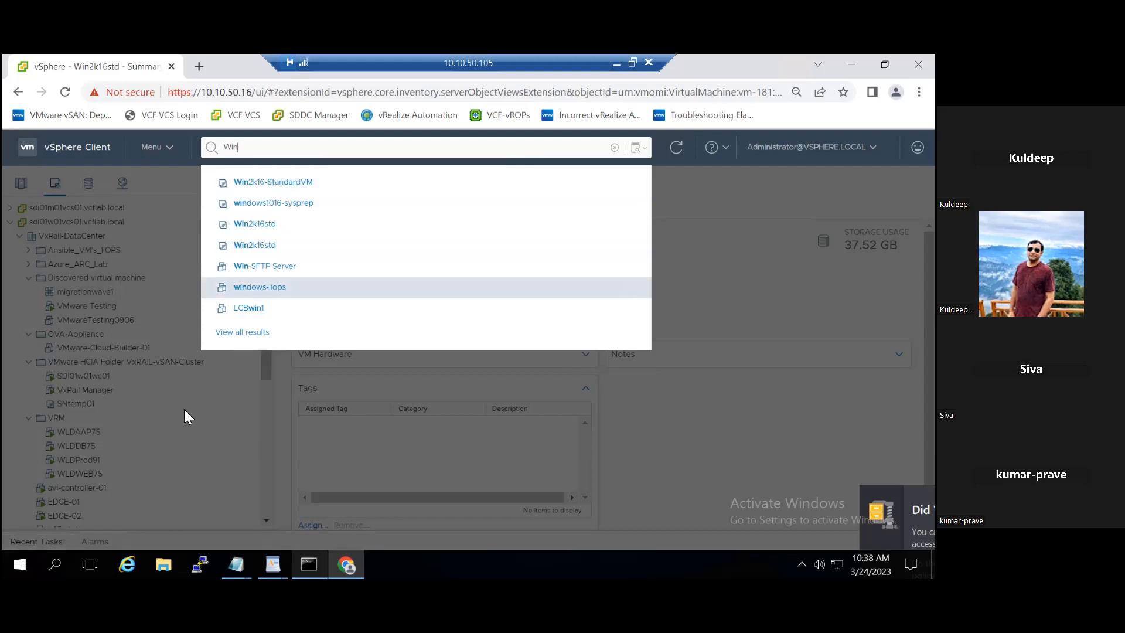
left_click(175, 427)
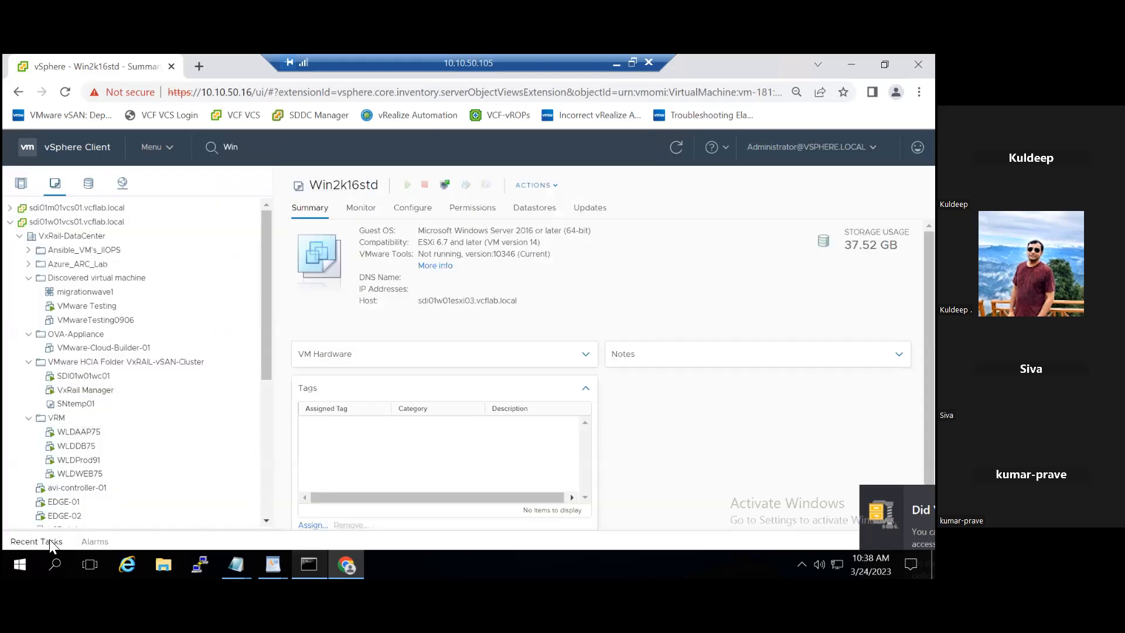
left_click(49, 540)
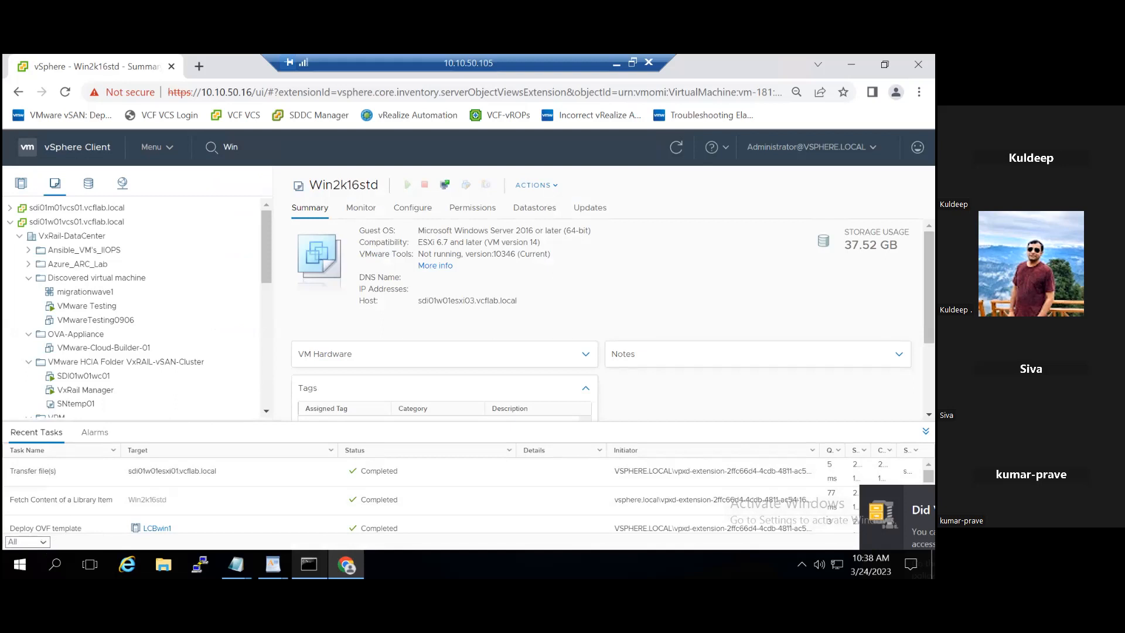
left_click(926, 431)
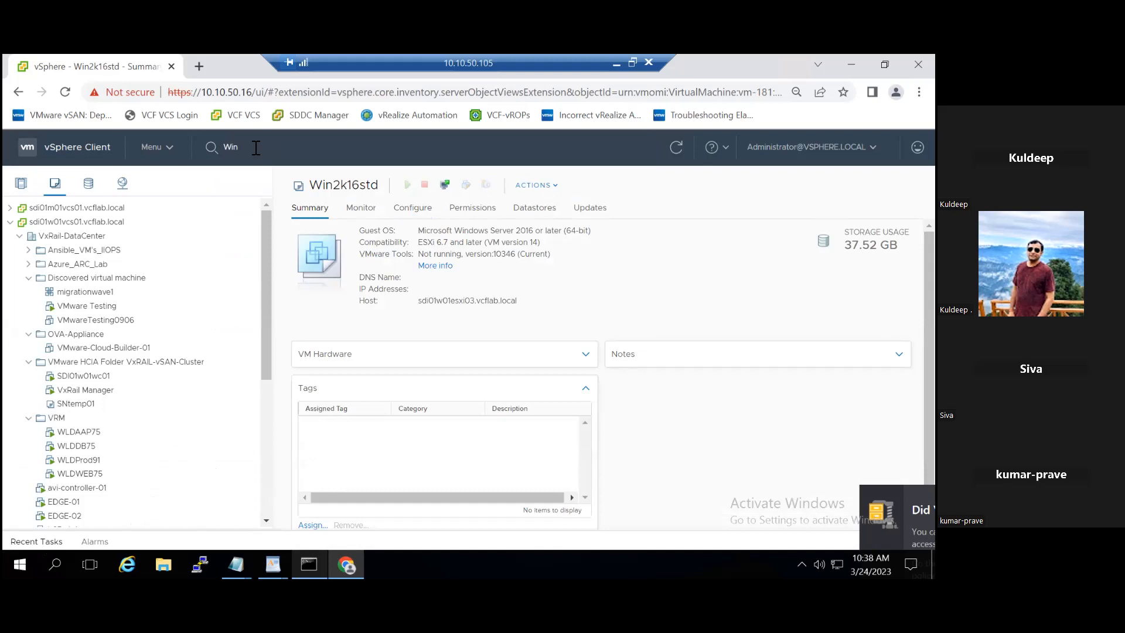
- Search for 'LCB' and open the powered-off LCBwin1 VM's summary
left_click(258, 150)
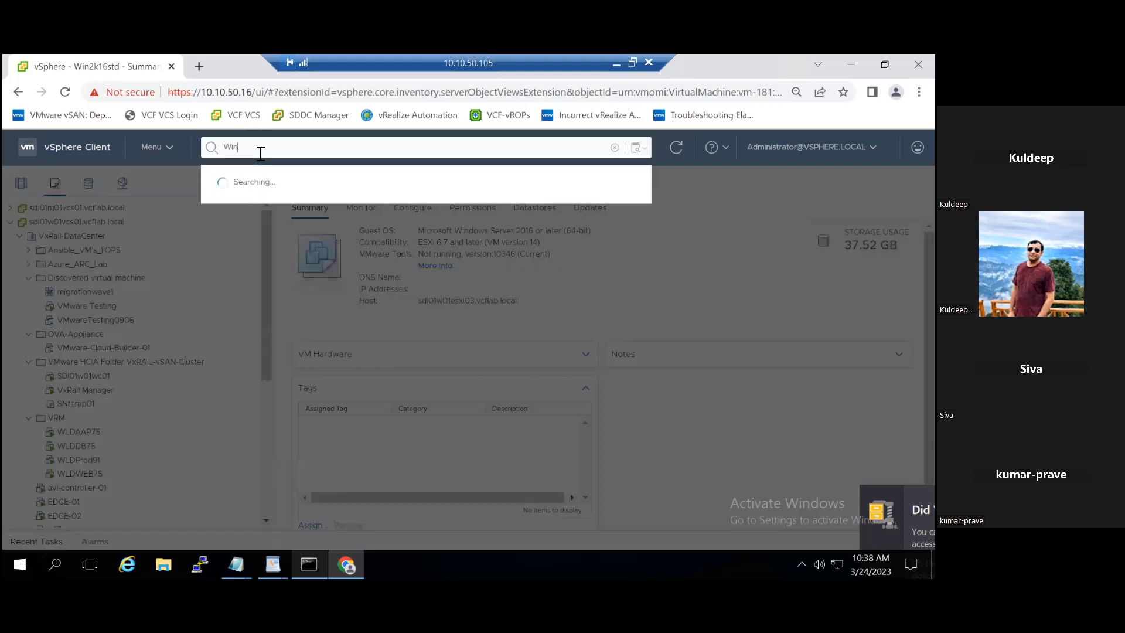
key("BackSpace")
key("BackSpace")
key("BackSpace")
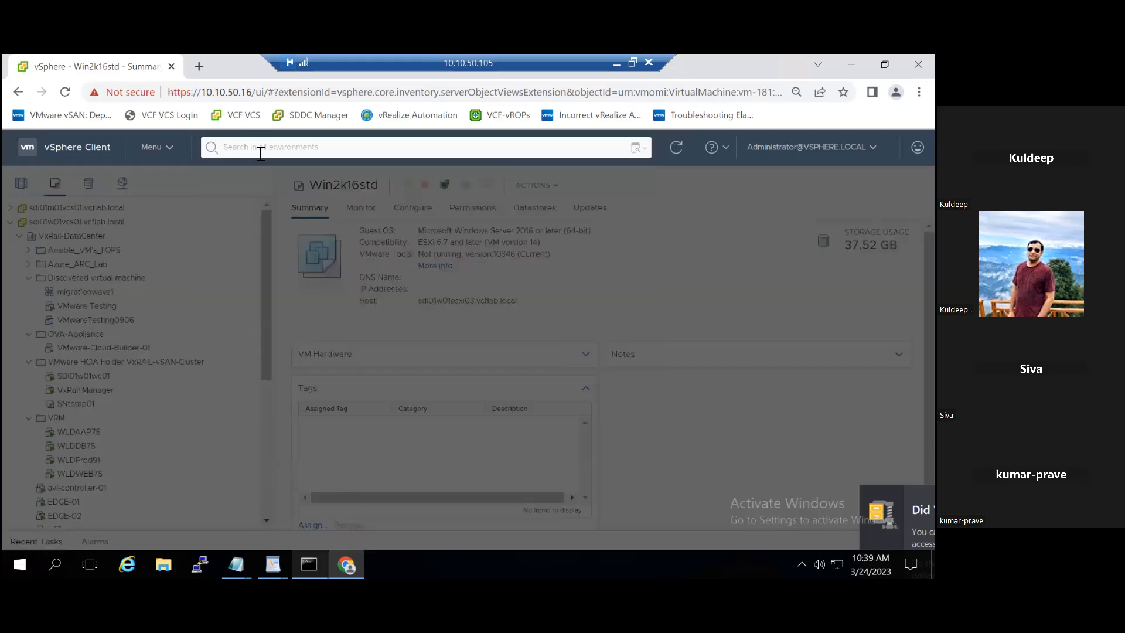
type("LCN")
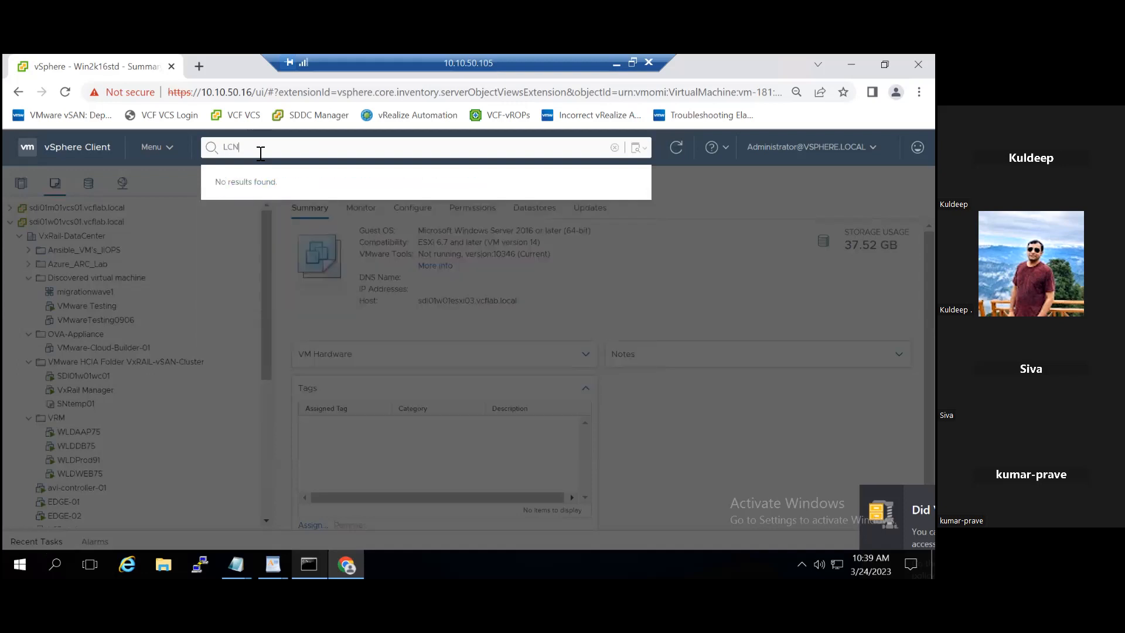
key("BackSpace")
type("B")
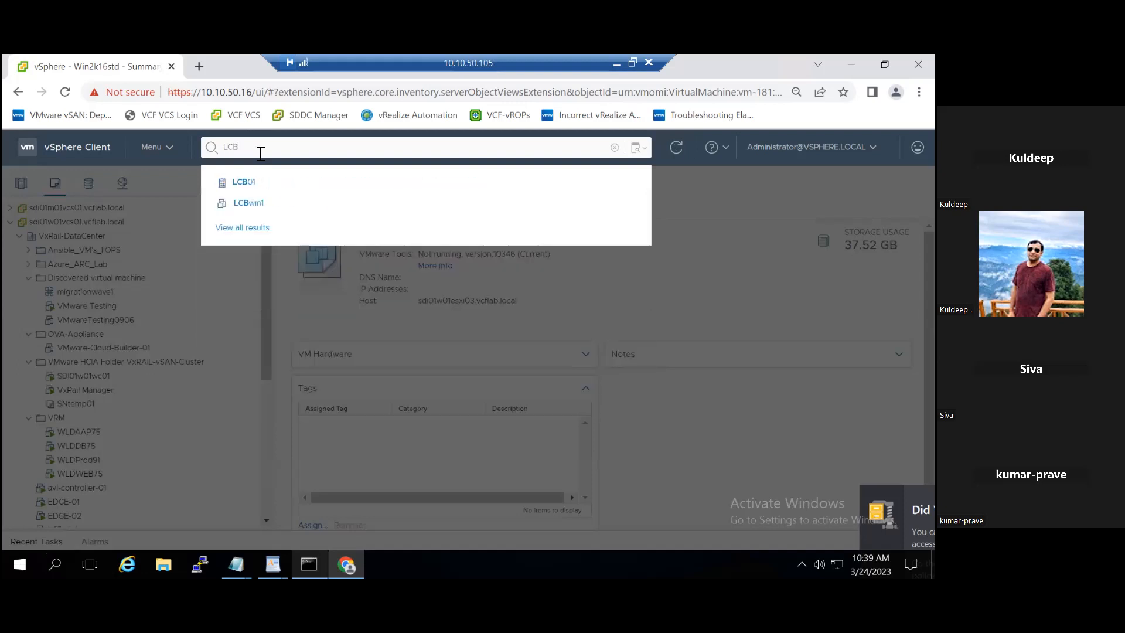
left_click(253, 200)
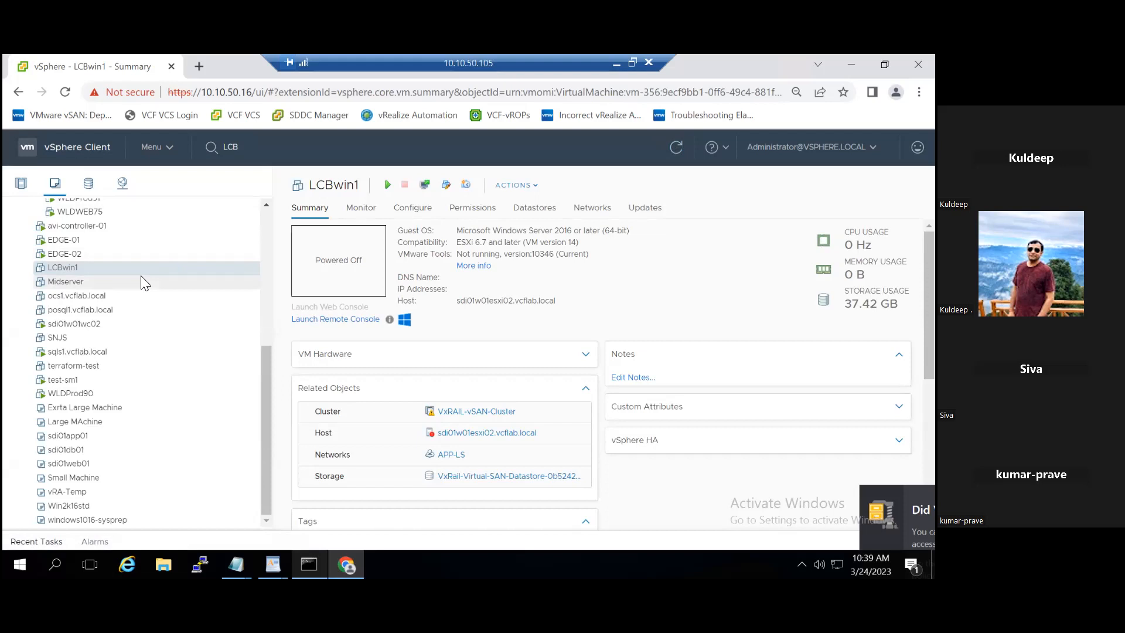
left_click(165, 153)
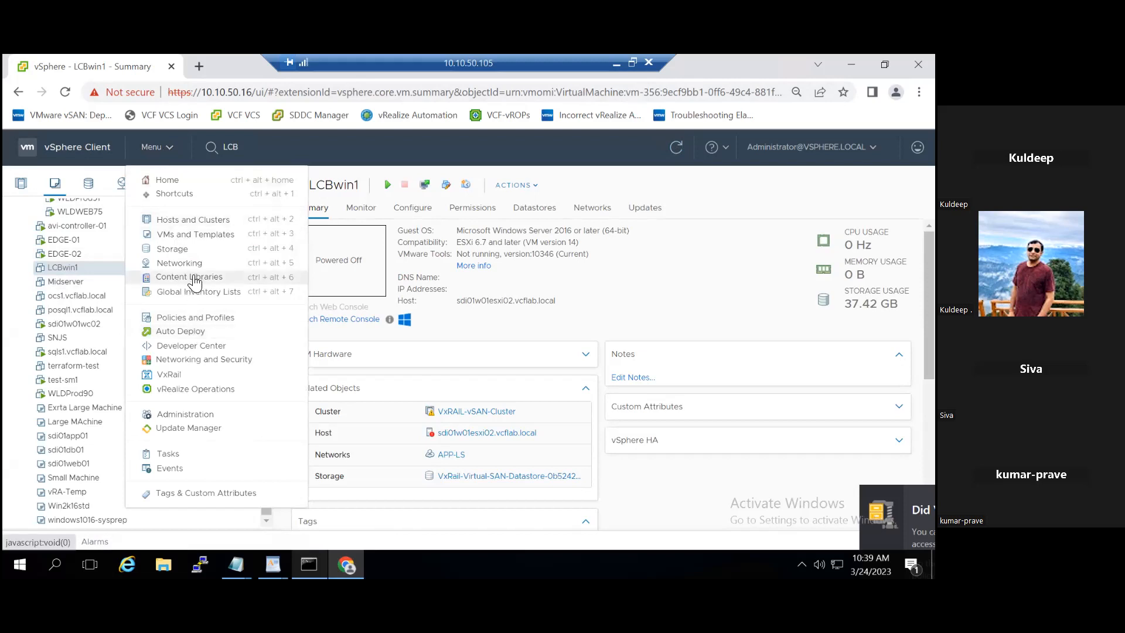
- Go to Content Libraries, open the LCB01 library, and show its actions
left_click(190, 278)
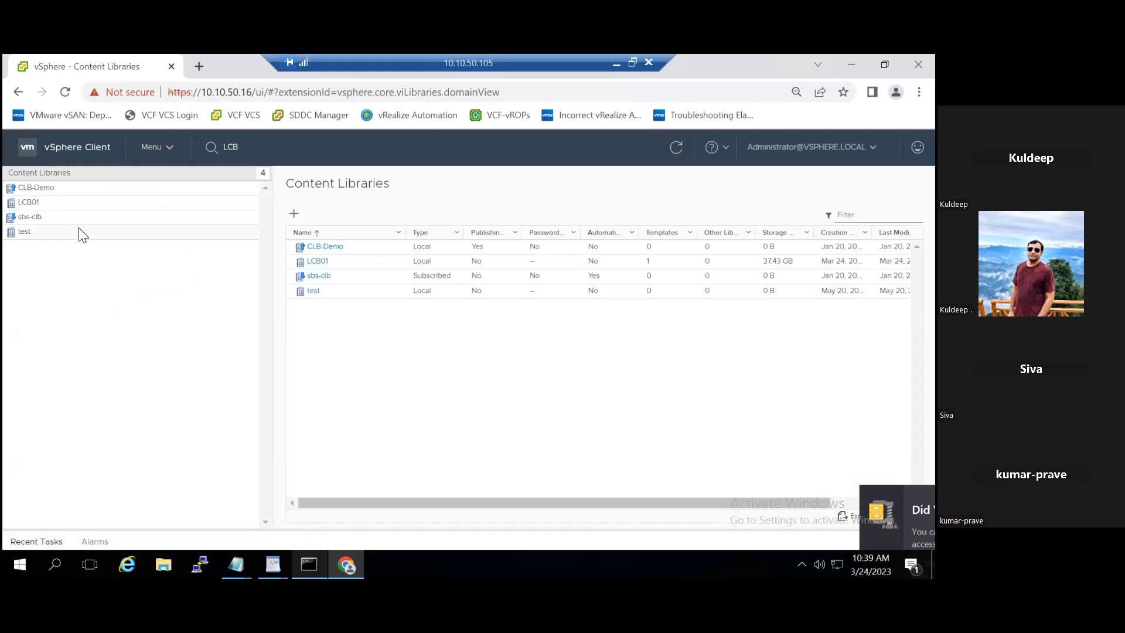
left_click(46, 205)
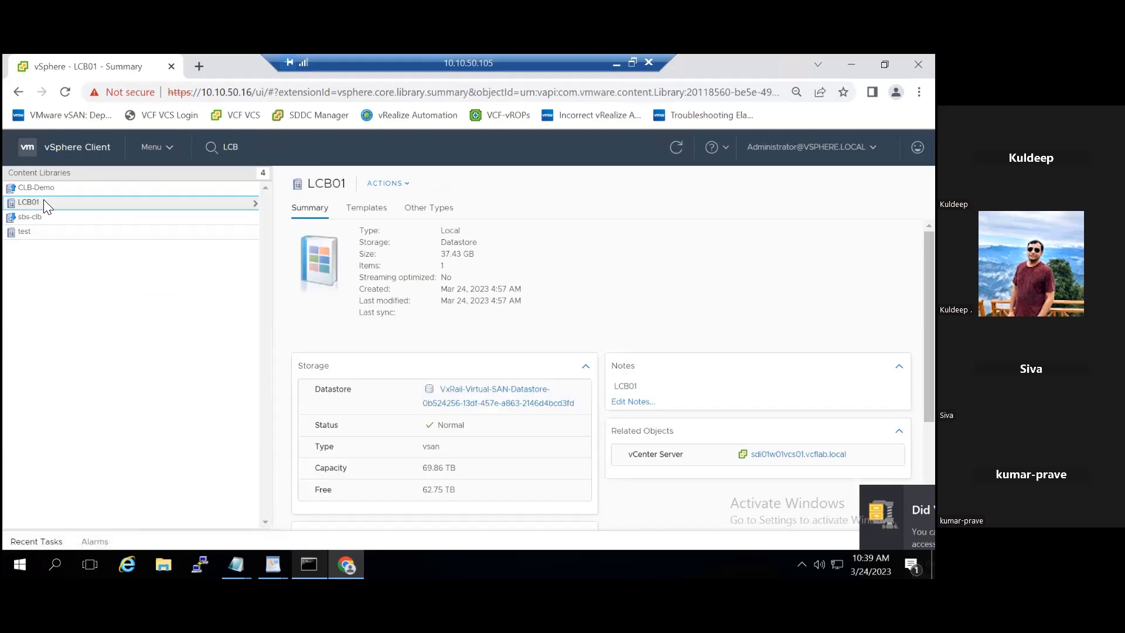
left_click(405, 184)
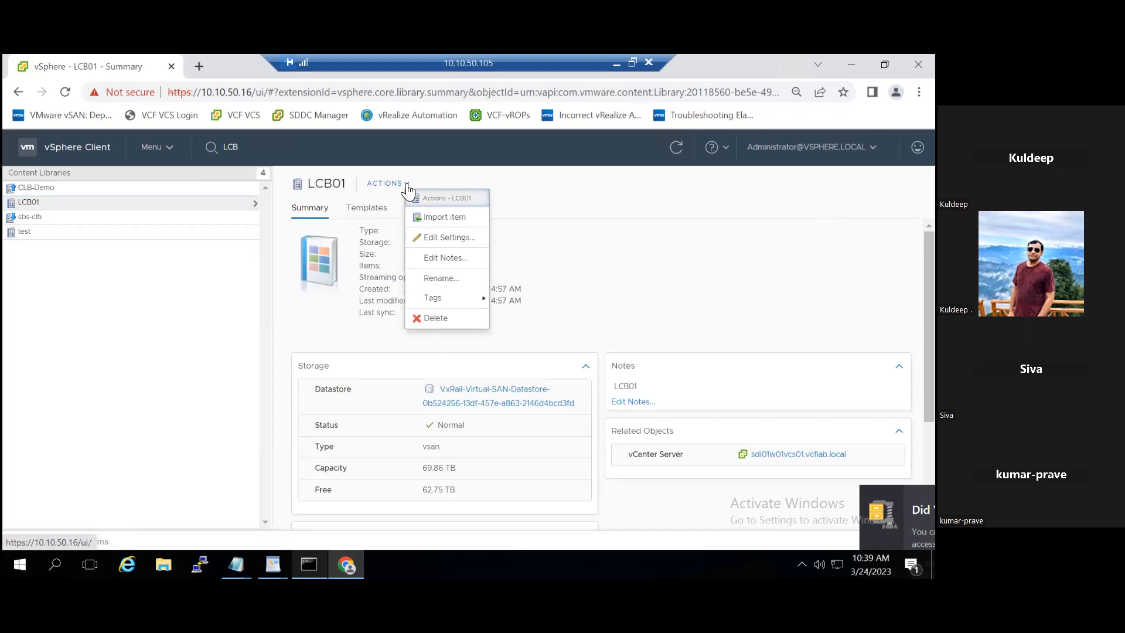
- Enable external publishing for LCB01, copy its subscription URL, and save the settings
left_click(461, 236)
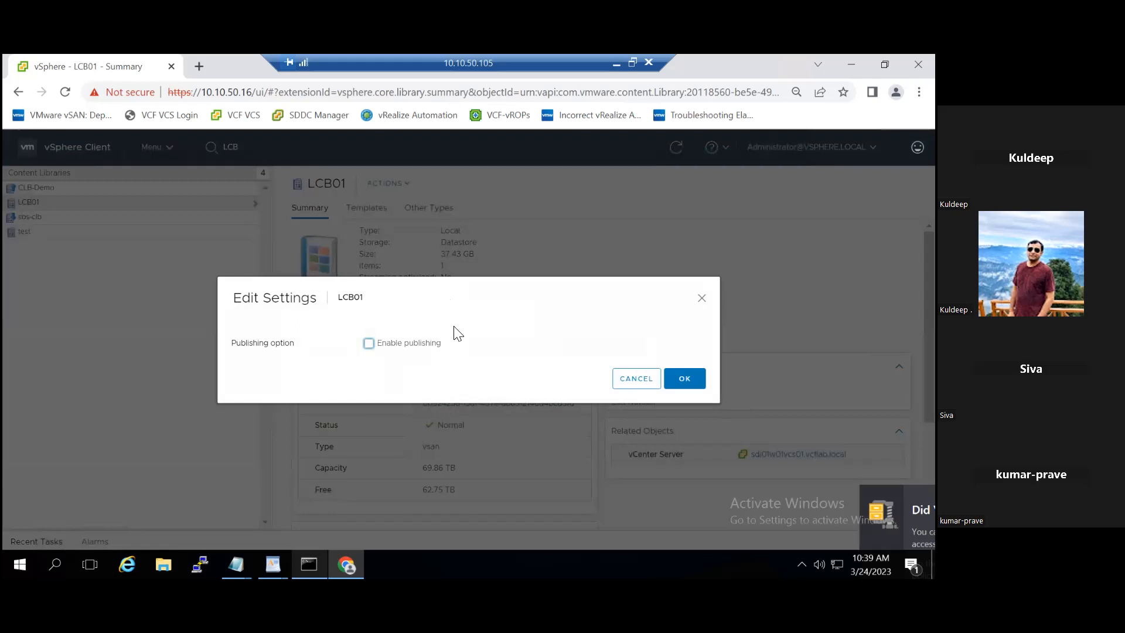
left_click(369, 344)
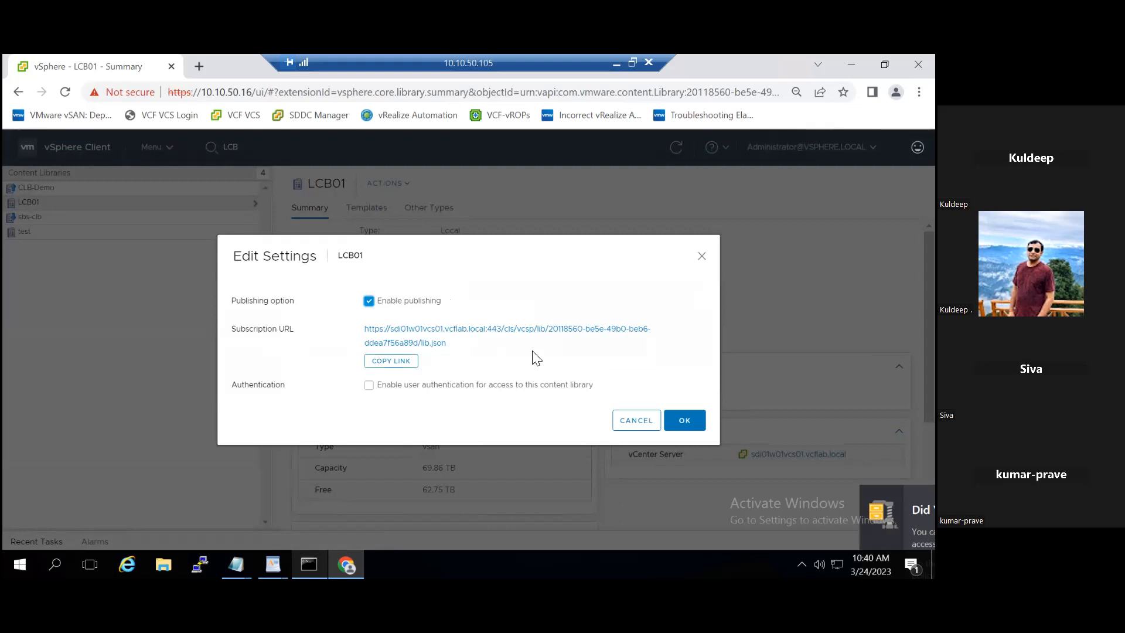
left_click(402, 355)
left_click(397, 361)
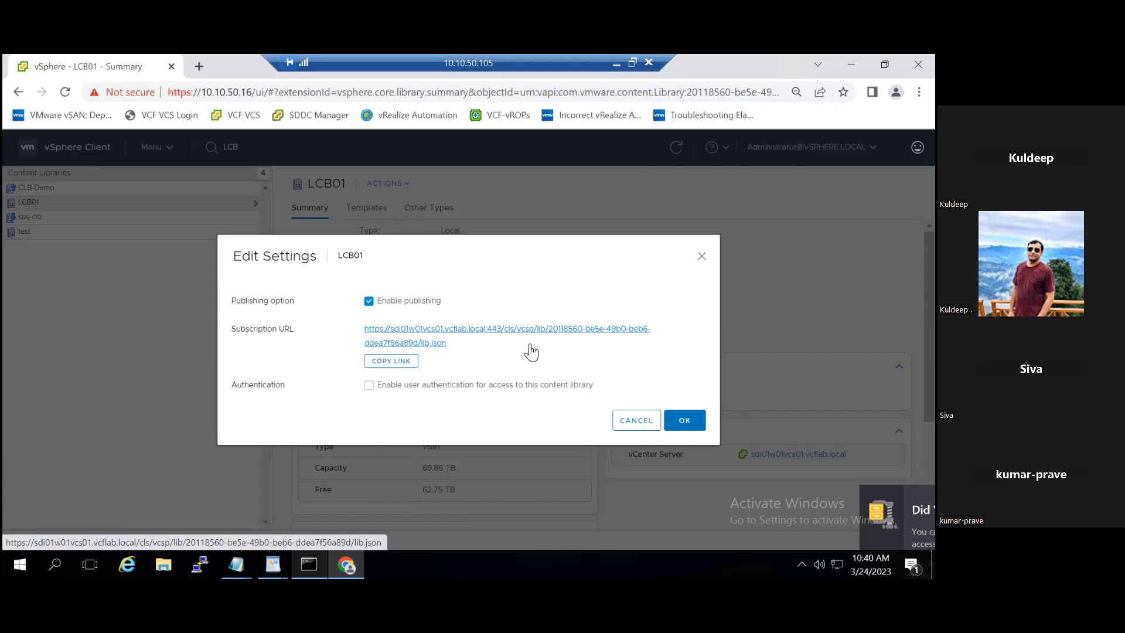
left_click(689, 432)
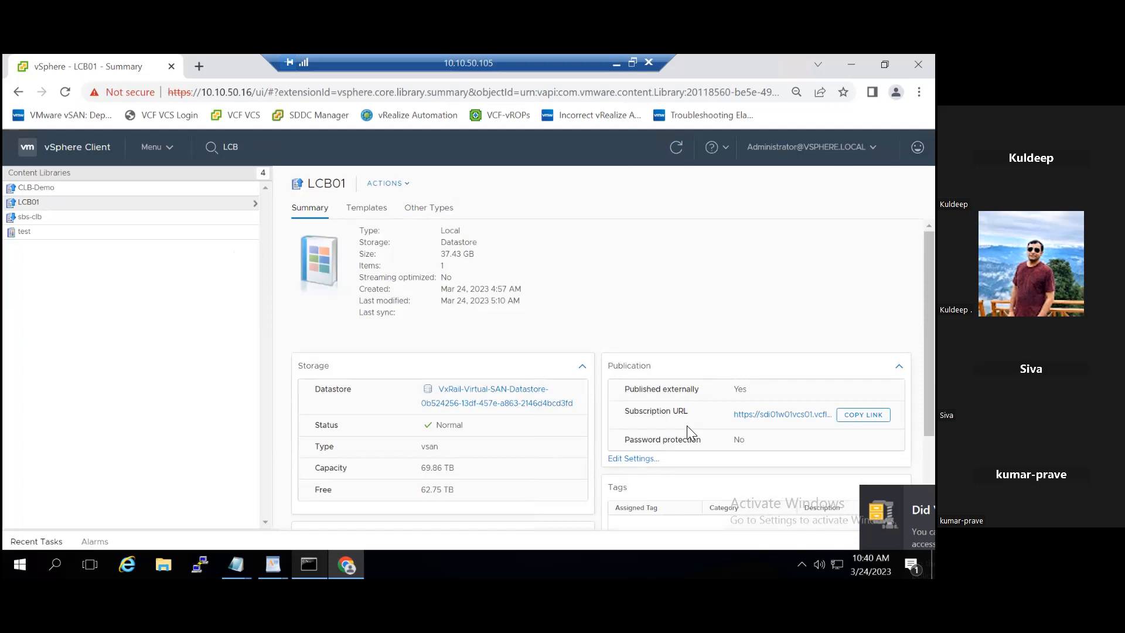
- Open LCB01 from Content Libraries to verify it is published, then return to the library list
left_click(163, 150)
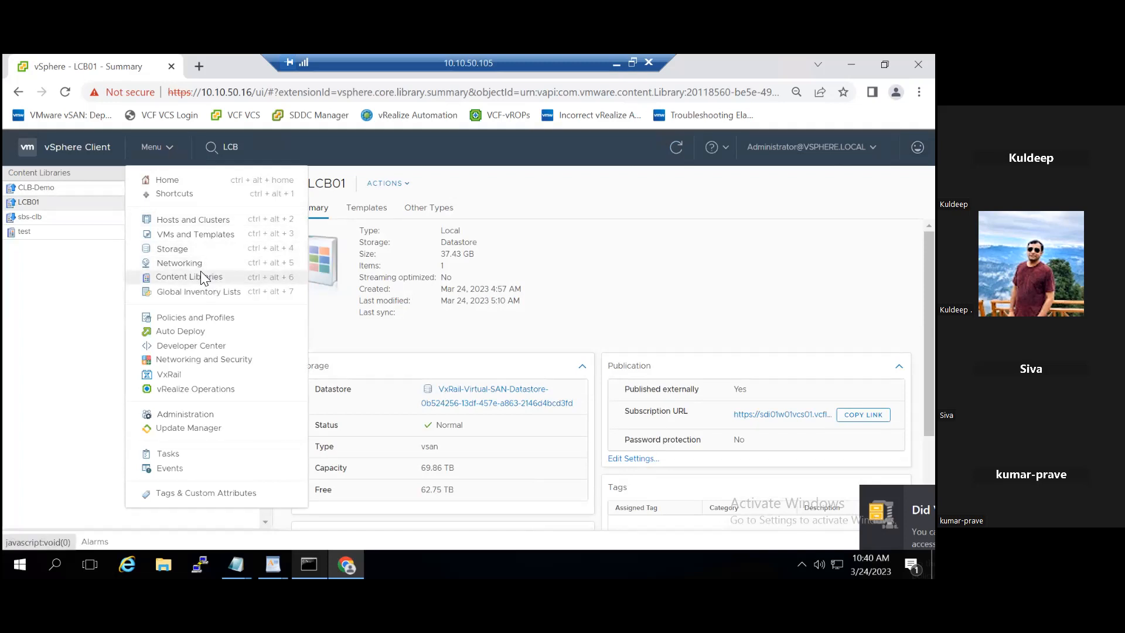
left_click(204, 279)
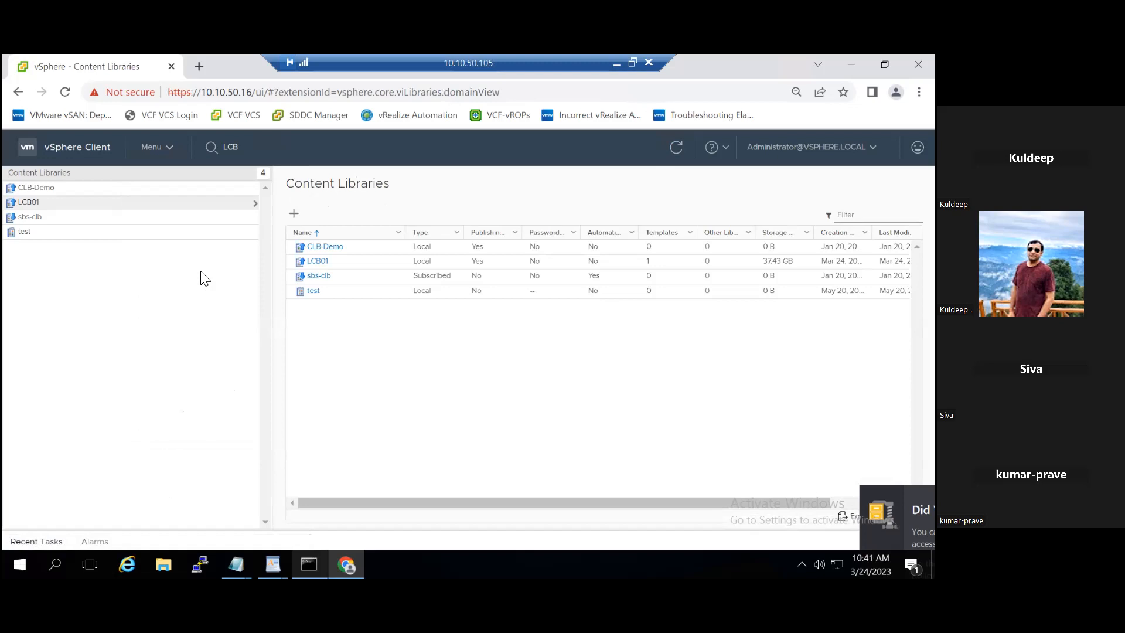
left_click(93, 203)
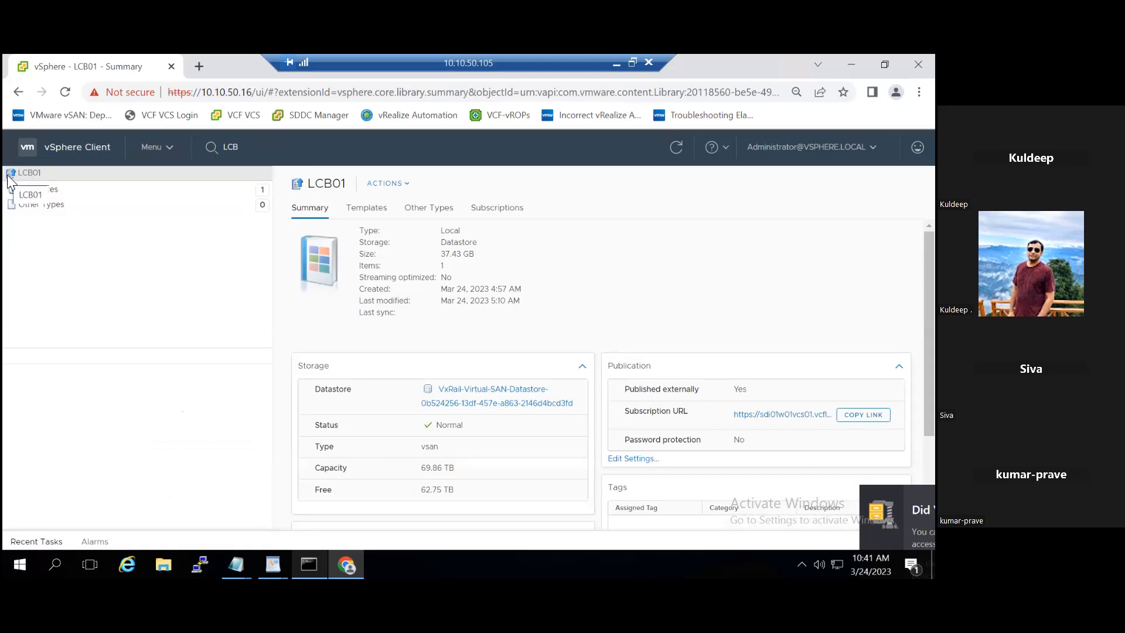
left_click(167, 150)
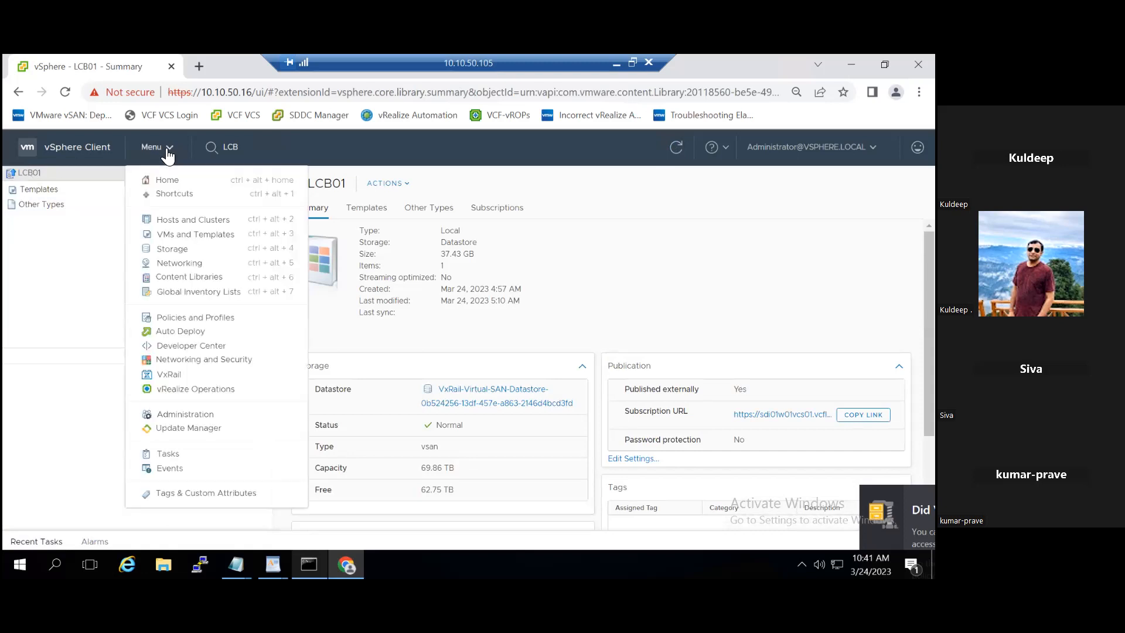
left_click(195, 278)
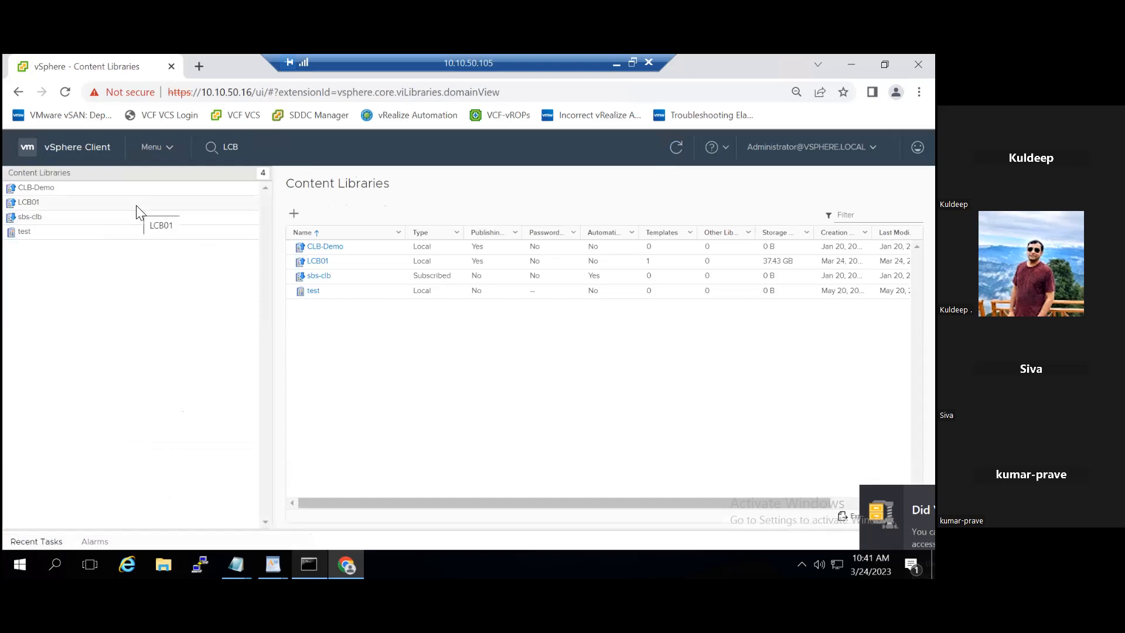
- Start a new content library and correct its typed name from LCB02 to SCB01
left_click(294, 215)
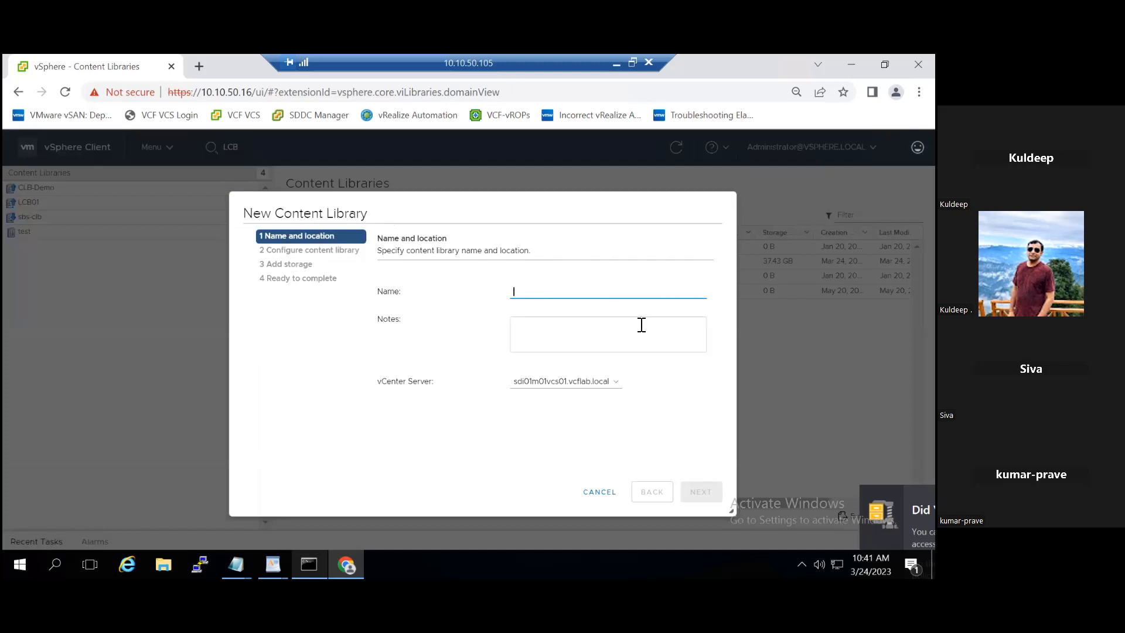
type("LCB")
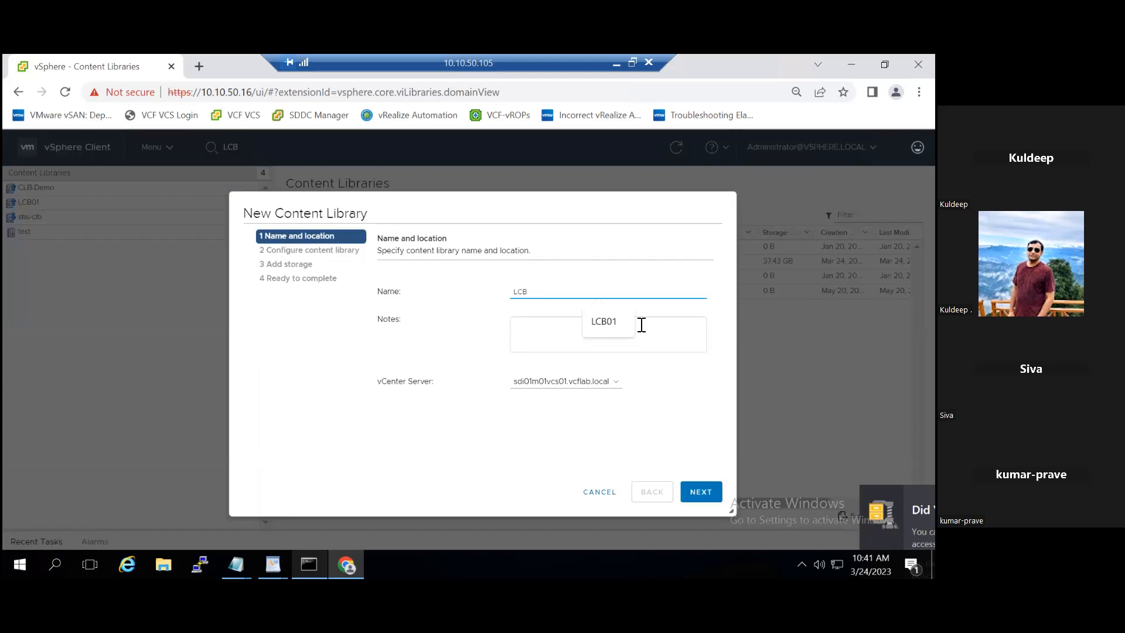
type("02")
key("BackSpace")
type("1")
key("Left")
key("Left")
key("Left")
key("Left")
type("s")
key("Delete")
left_click(612, 334)
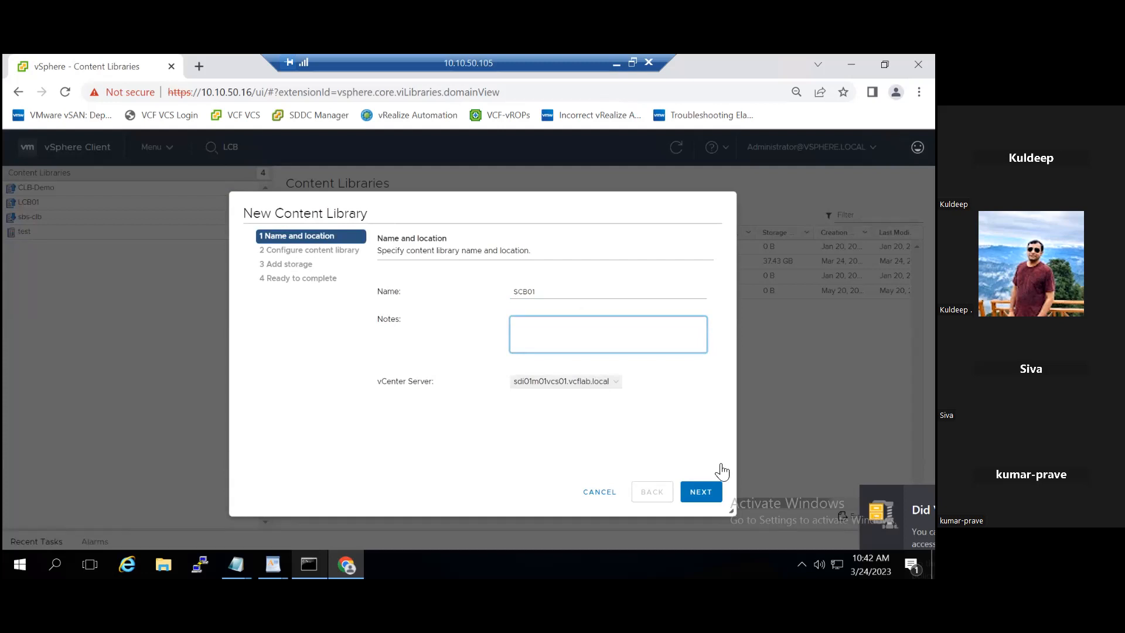
- Make SCB01 a subscribed content library using LCB01's pasted subscription URL
left_click(706, 504)
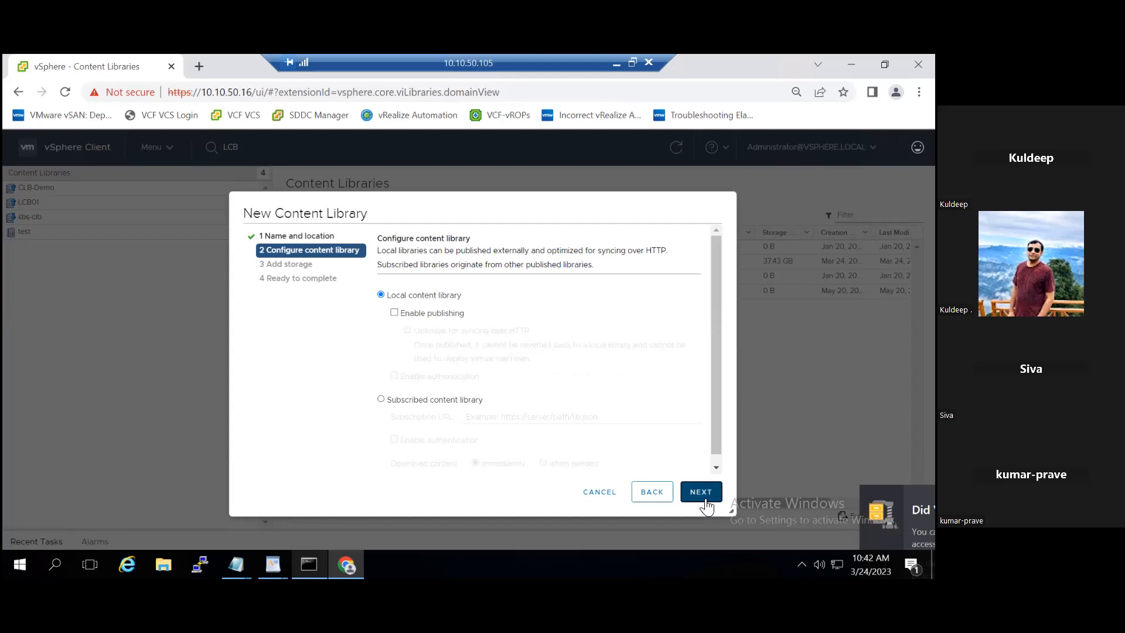
left_click(381, 399)
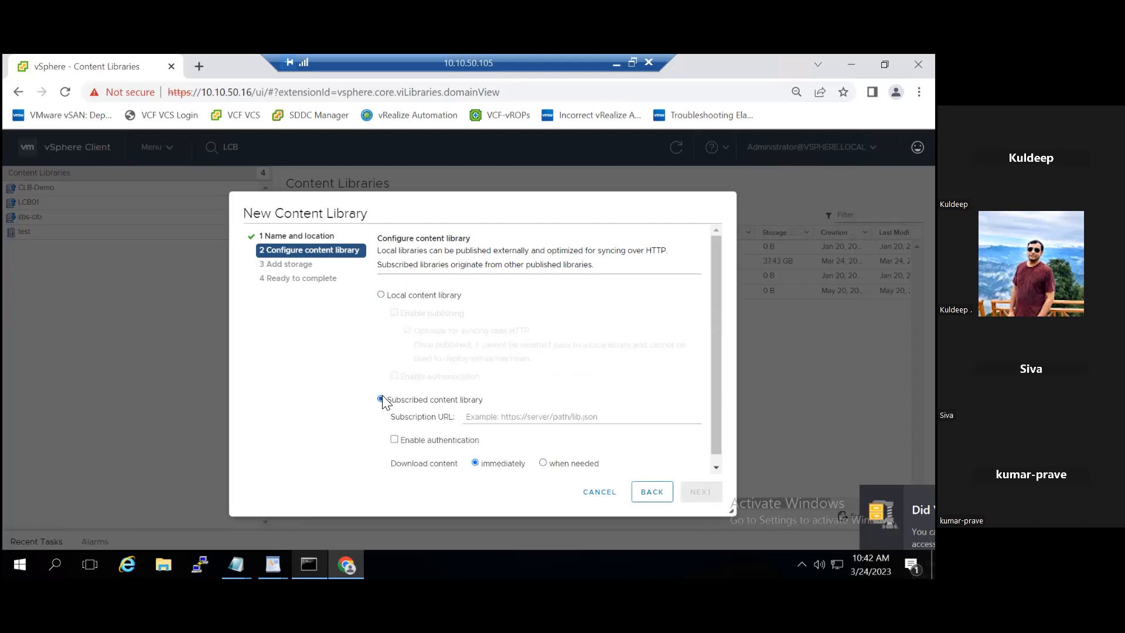
left_click(555, 414)
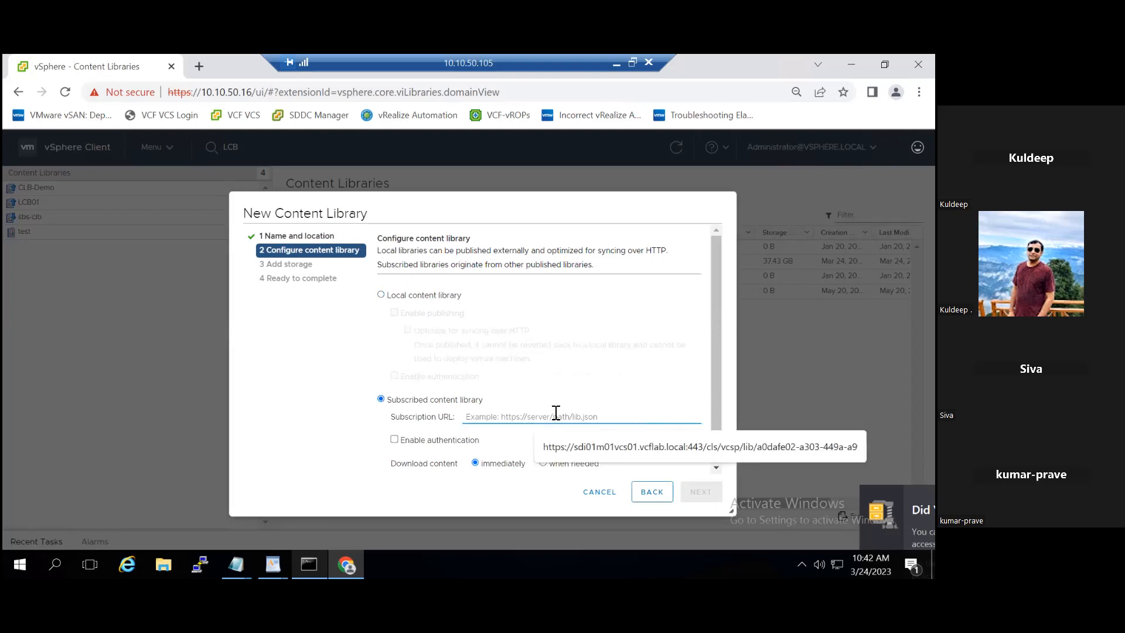
key("ctrl+v")
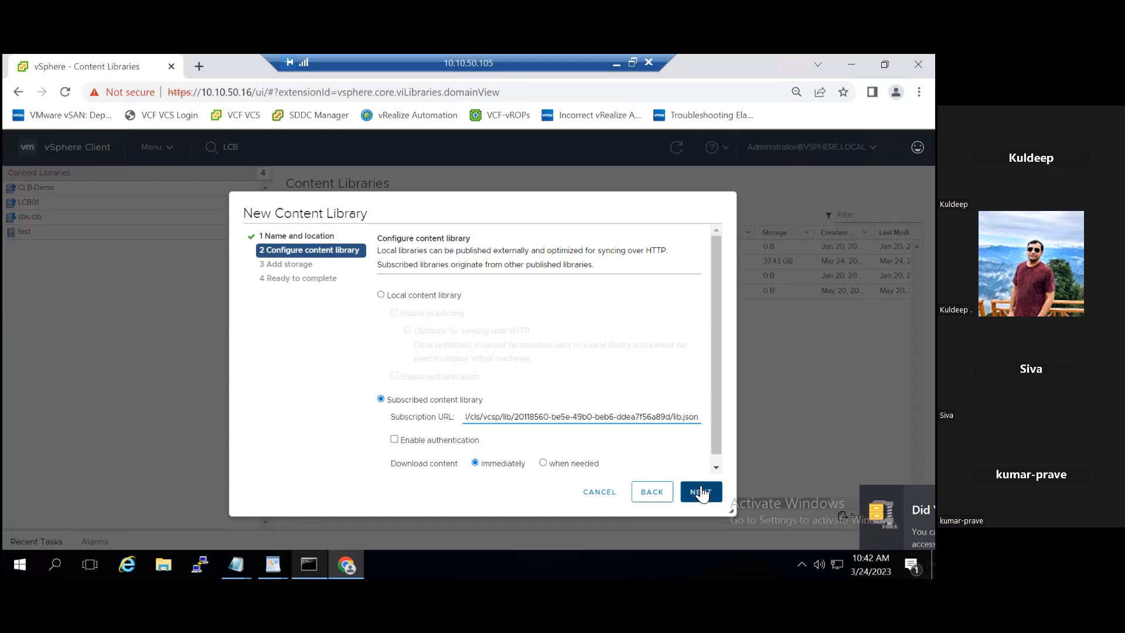
left_click(701, 494)
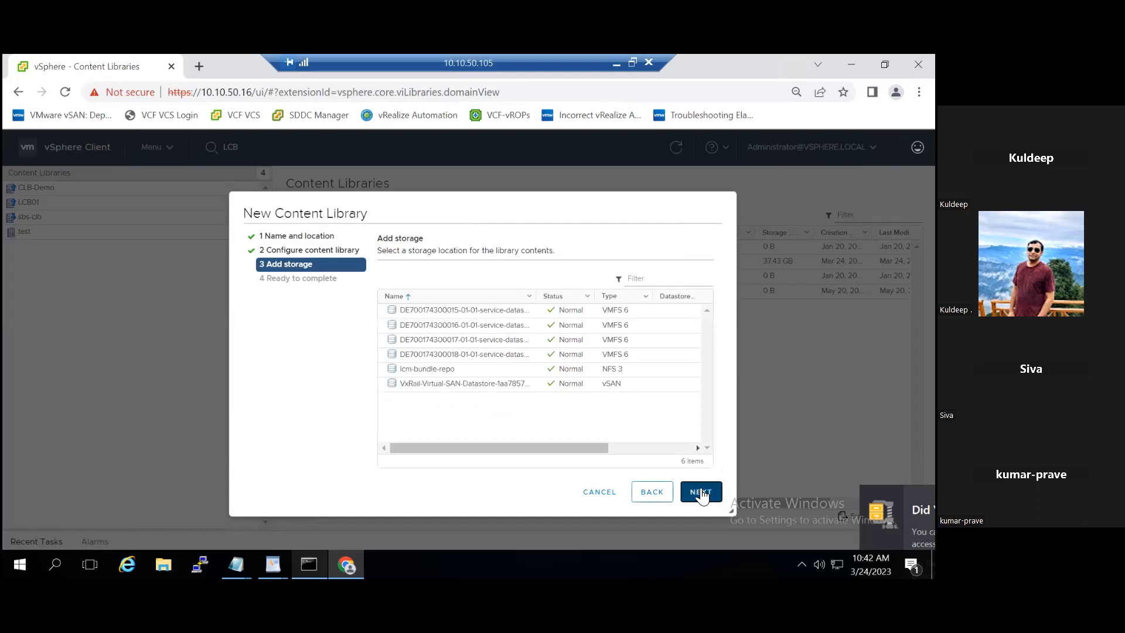
- Store SCB01 on VxRail-Virtual-SAN-Datastore and finish the wizard to create it
left_click(533, 389)
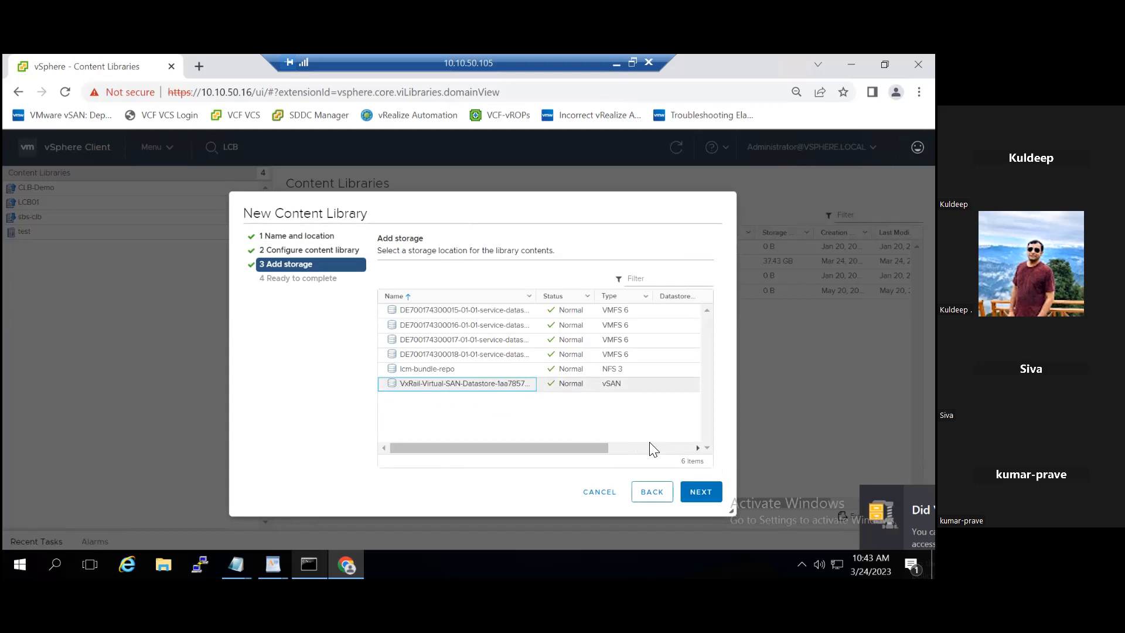
left_click(703, 495)
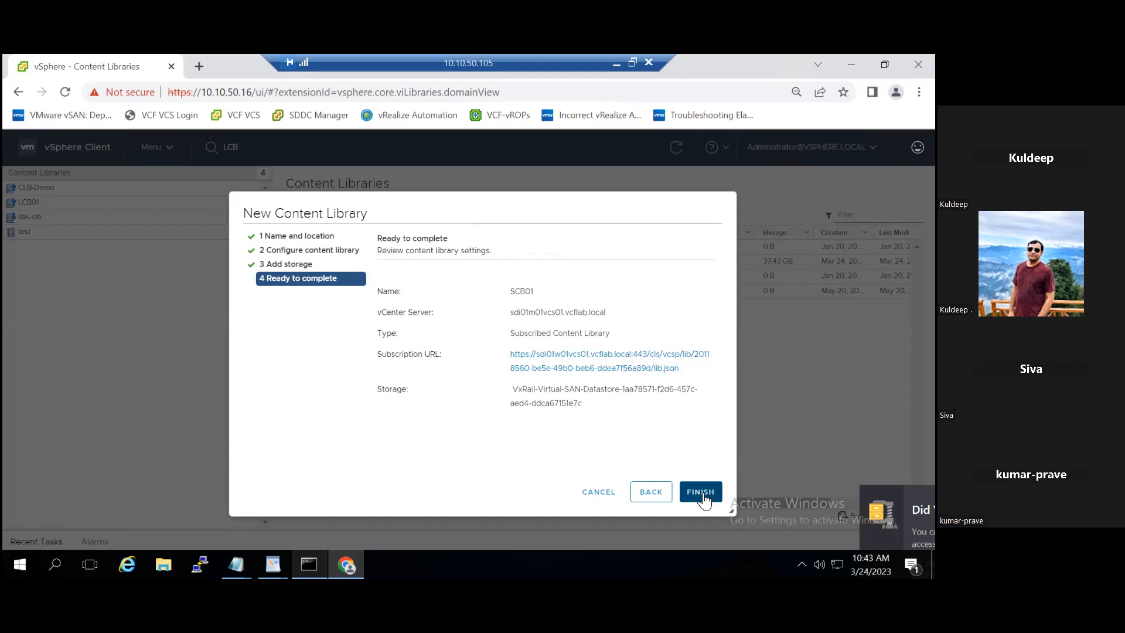
left_click(703, 495)
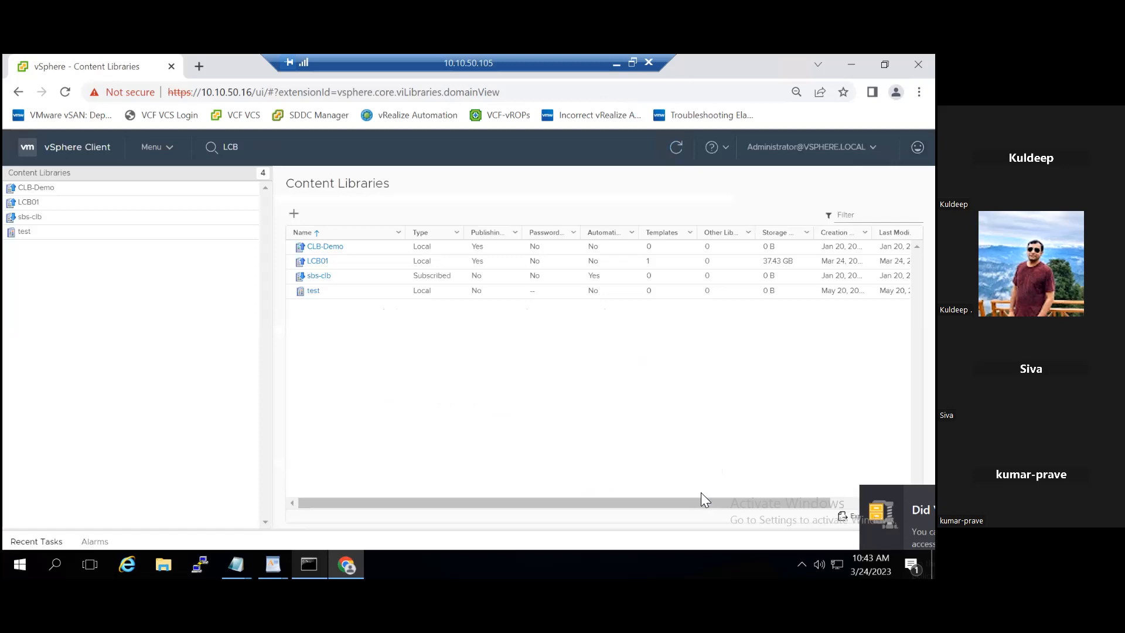
- Expand Recent Tasks to watch SCB01's sync and file transfers progress
left_click(37, 541)
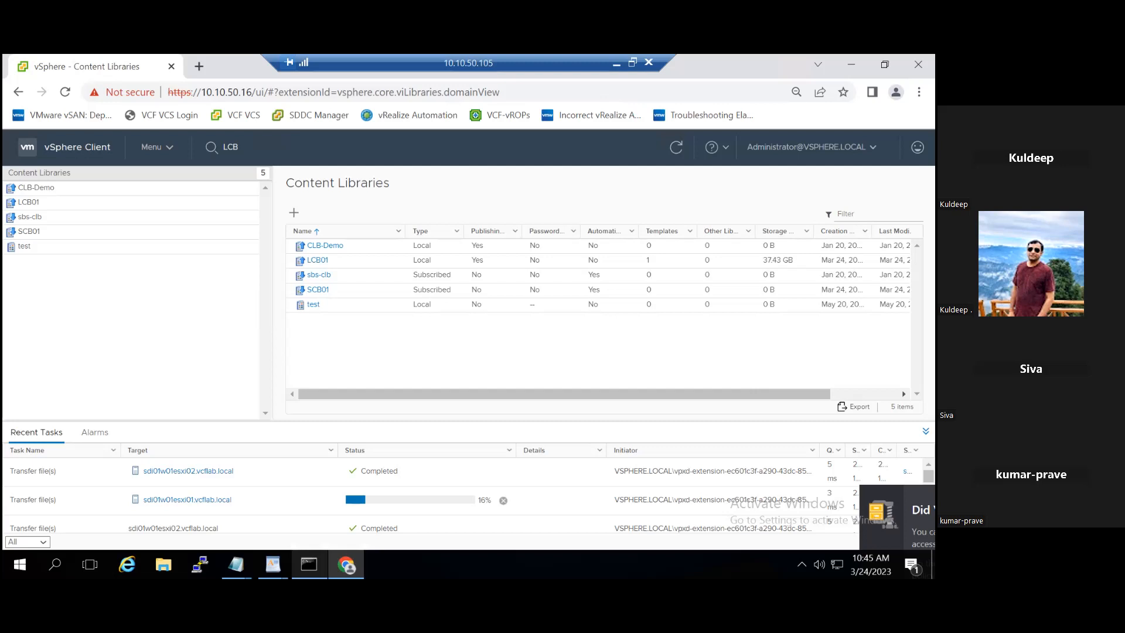
left_click(171, 157)
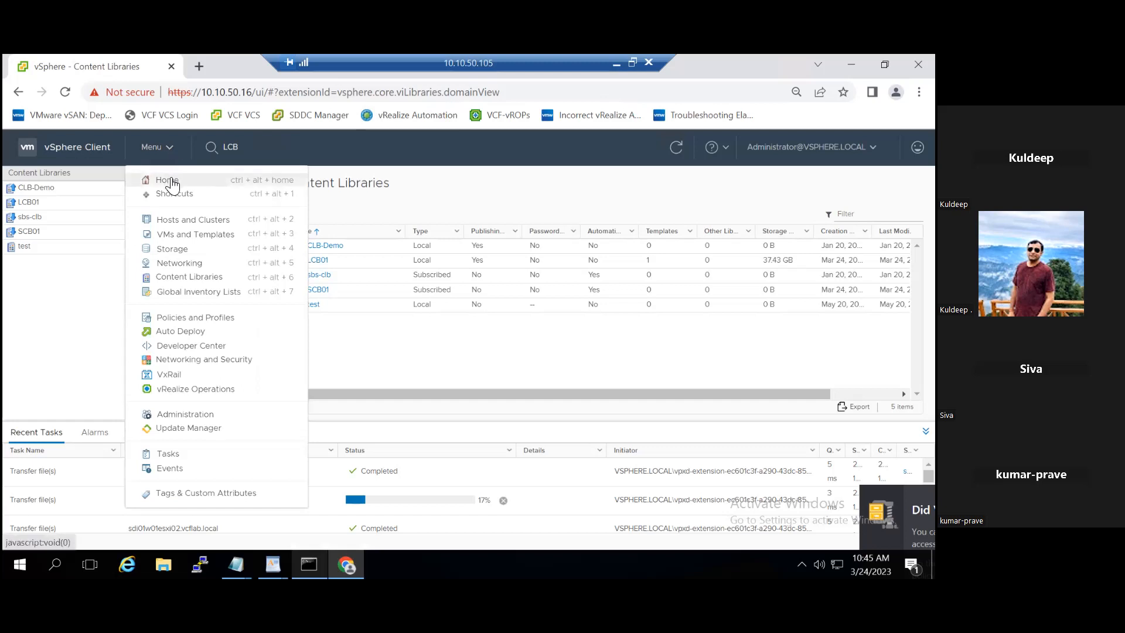
- Navigate to the VMs and Templates inventory and scroll down to the powered-off LCBwin1 VM
left_click(171, 181)
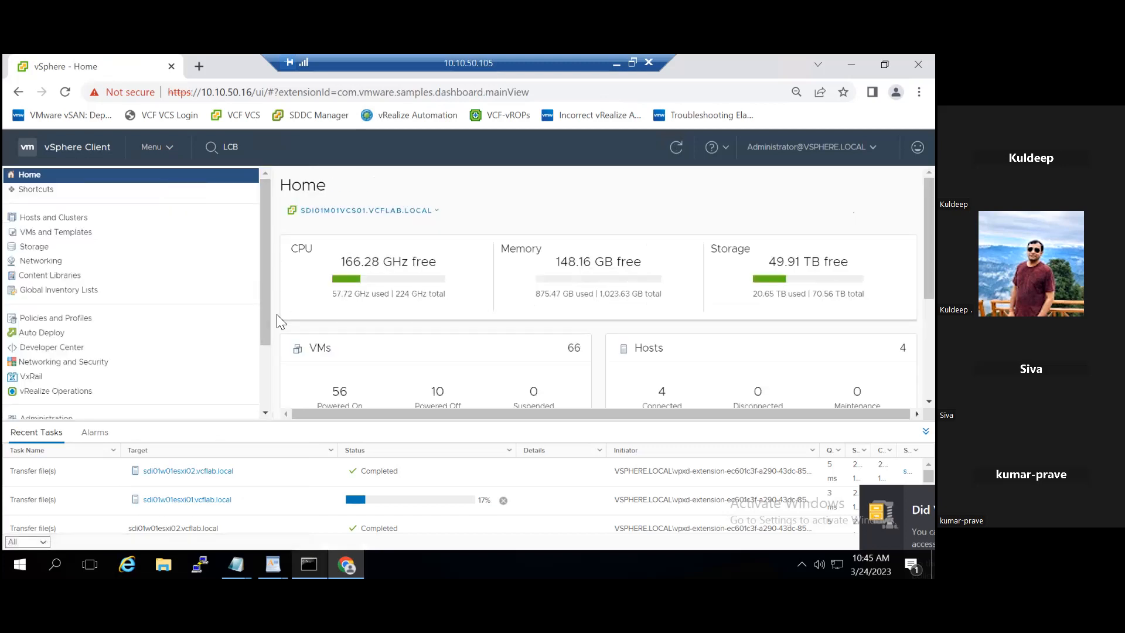
left_click(80, 217)
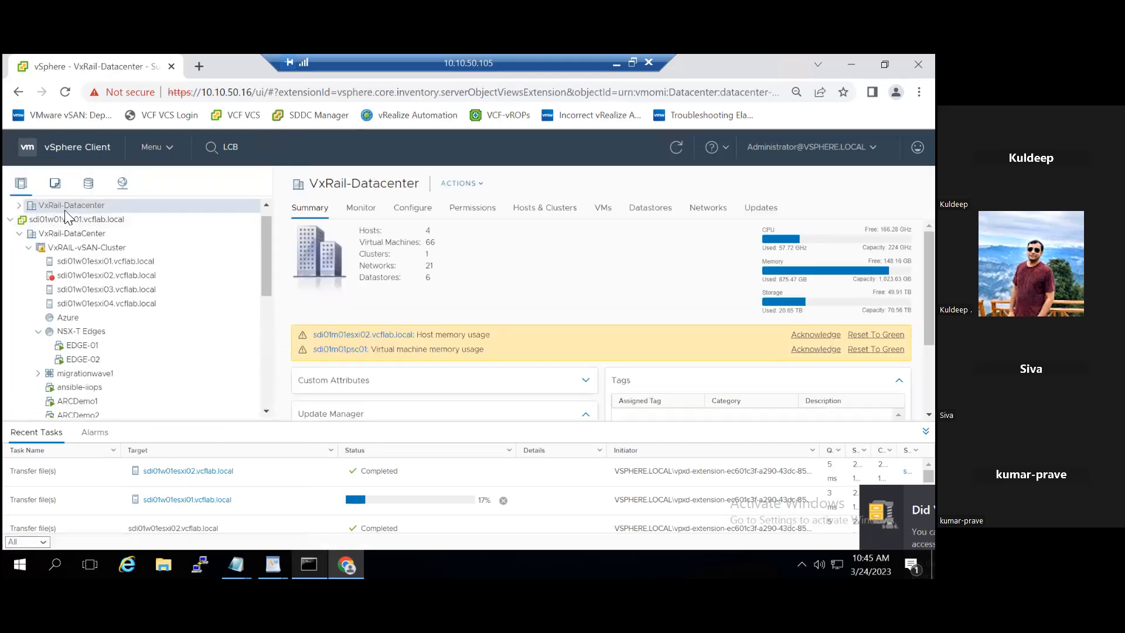
left_click(57, 183)
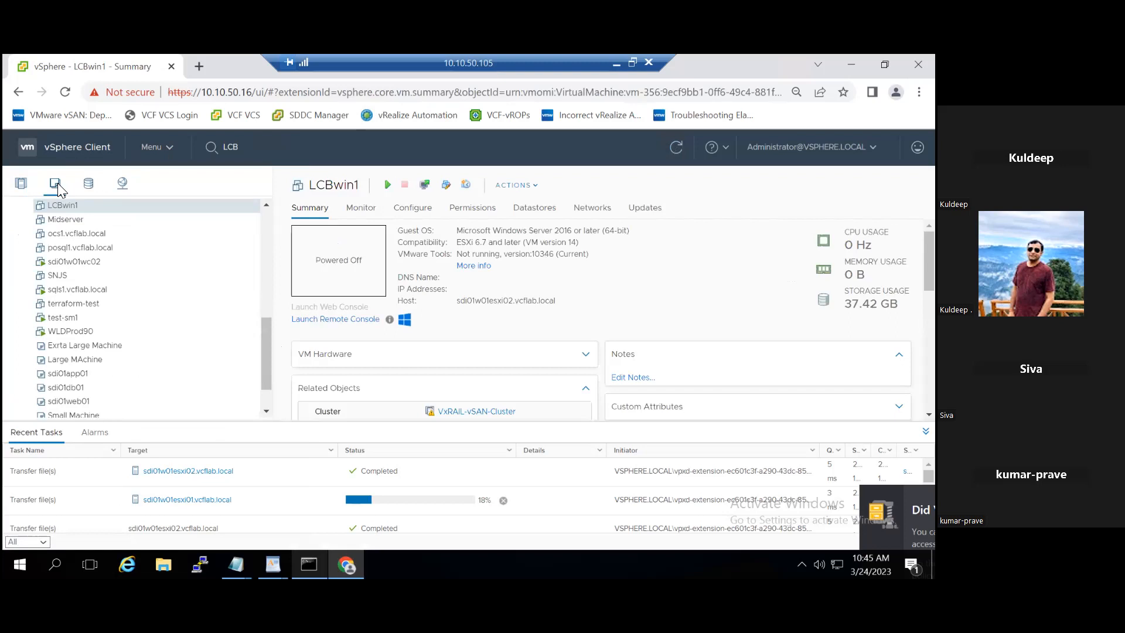
scroll(265, 397, "down", 2)
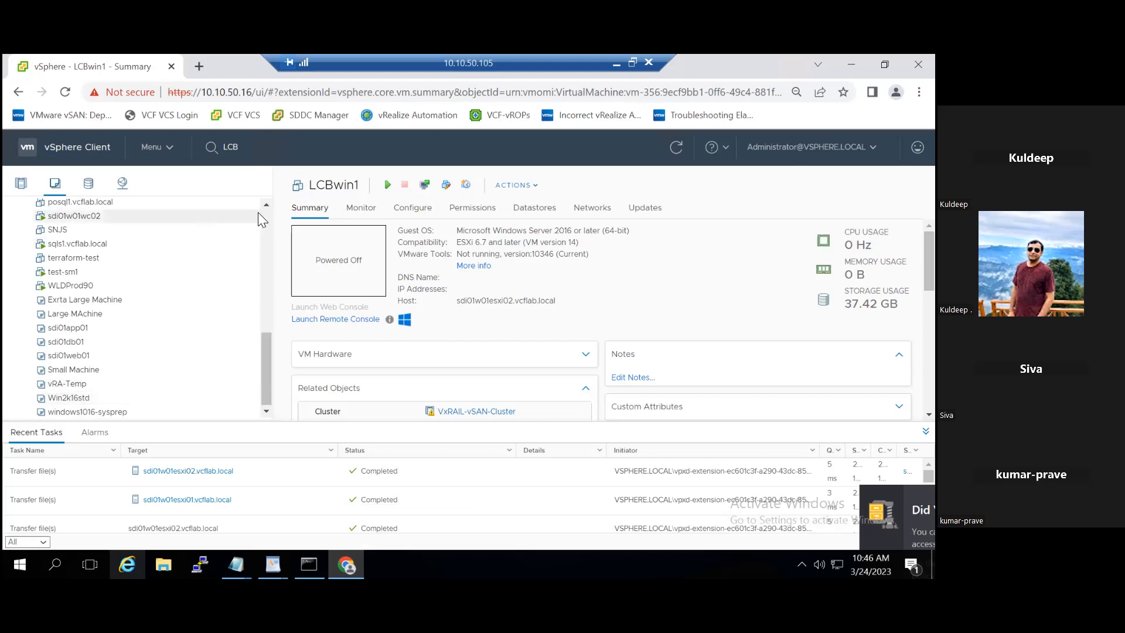
- Go to Content Libraries and view sbs-clb's summary: subscribed, 0 items, automatic sync on
left_click(169, 151)
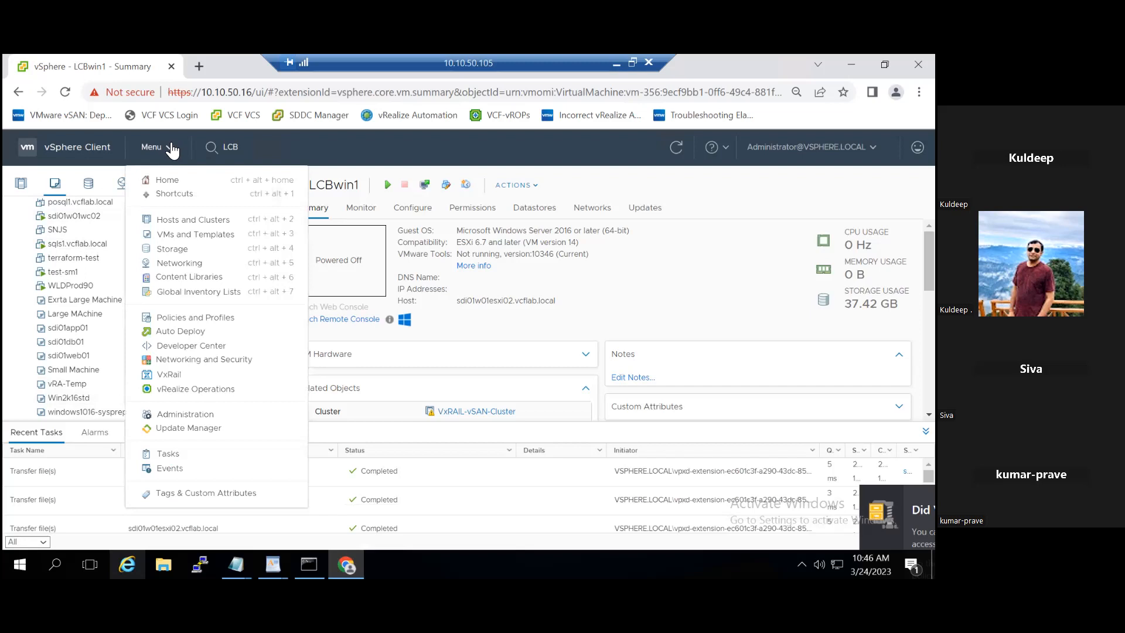
left_click(194, 278)
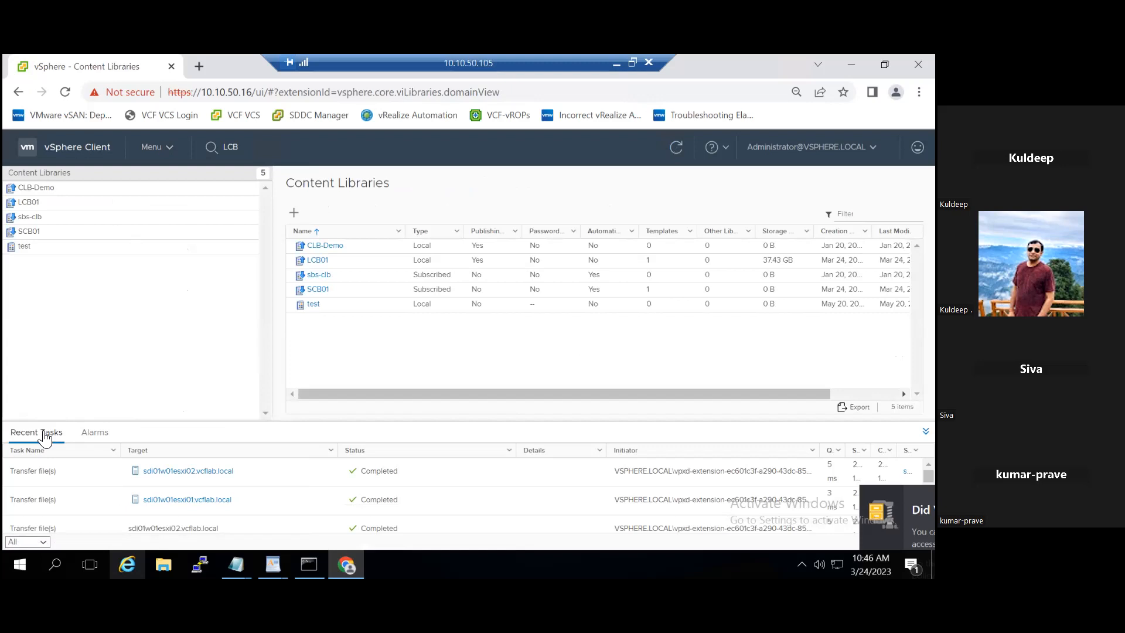
left_click(34, 221)
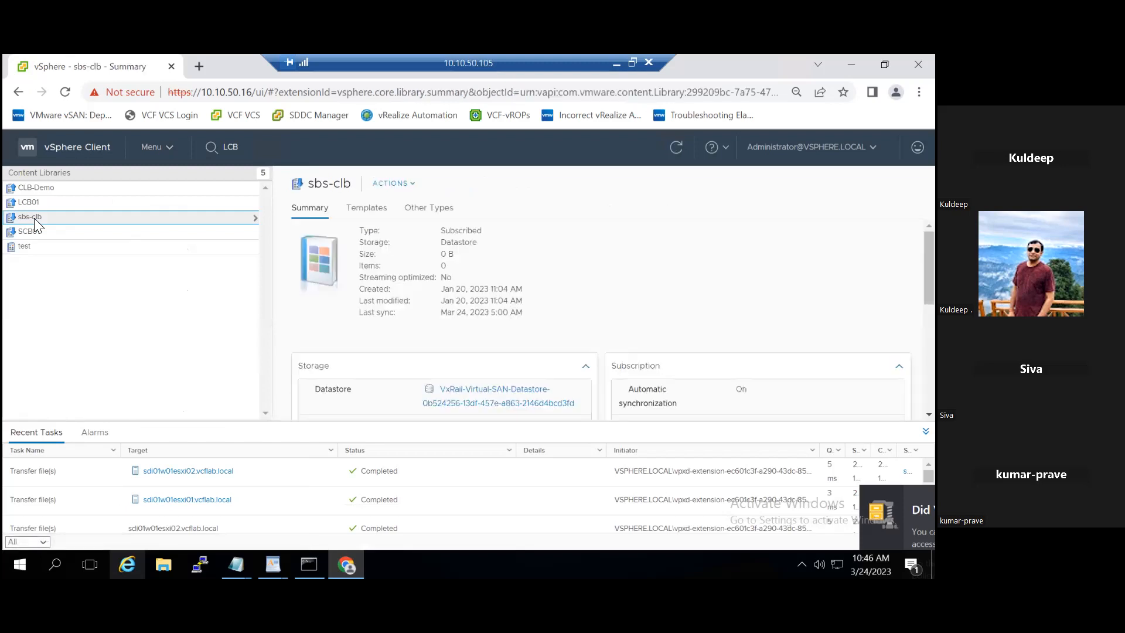
- List SCB01's templates and open the synced 37.43 GB Win2k16std OVF template
left_click(47, 234)
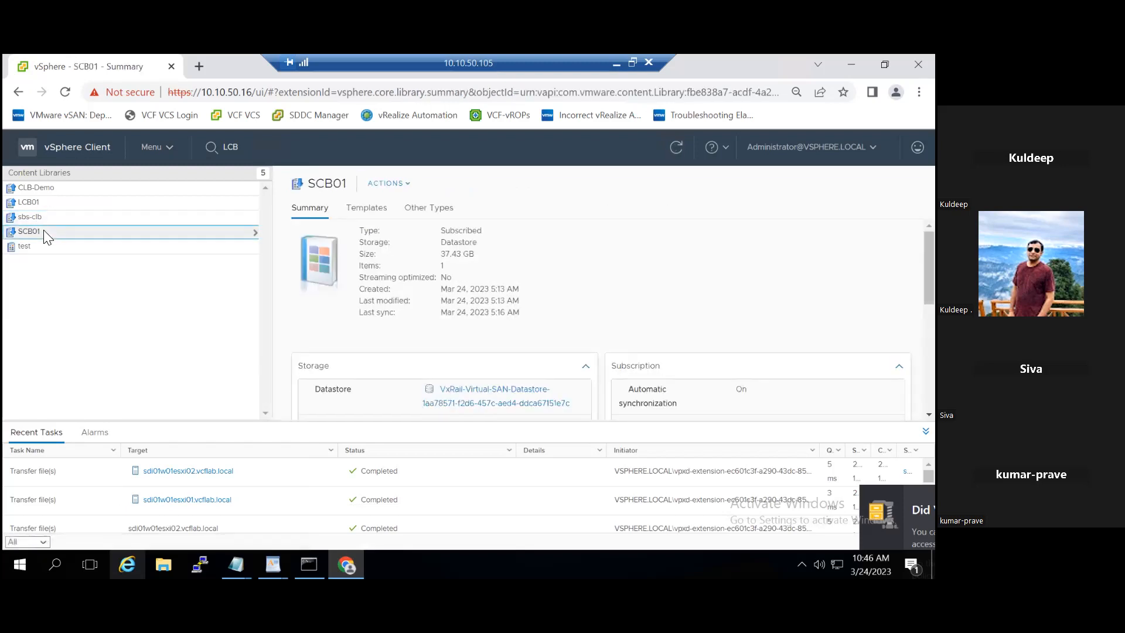
left_click(250, 232)
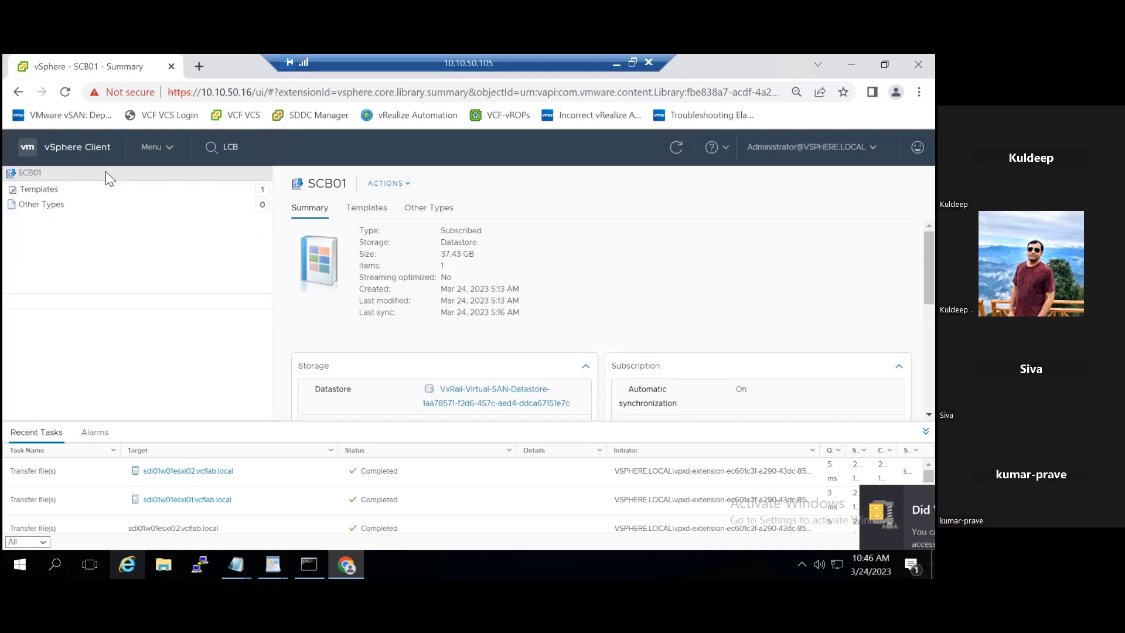
left_click(90, 188)
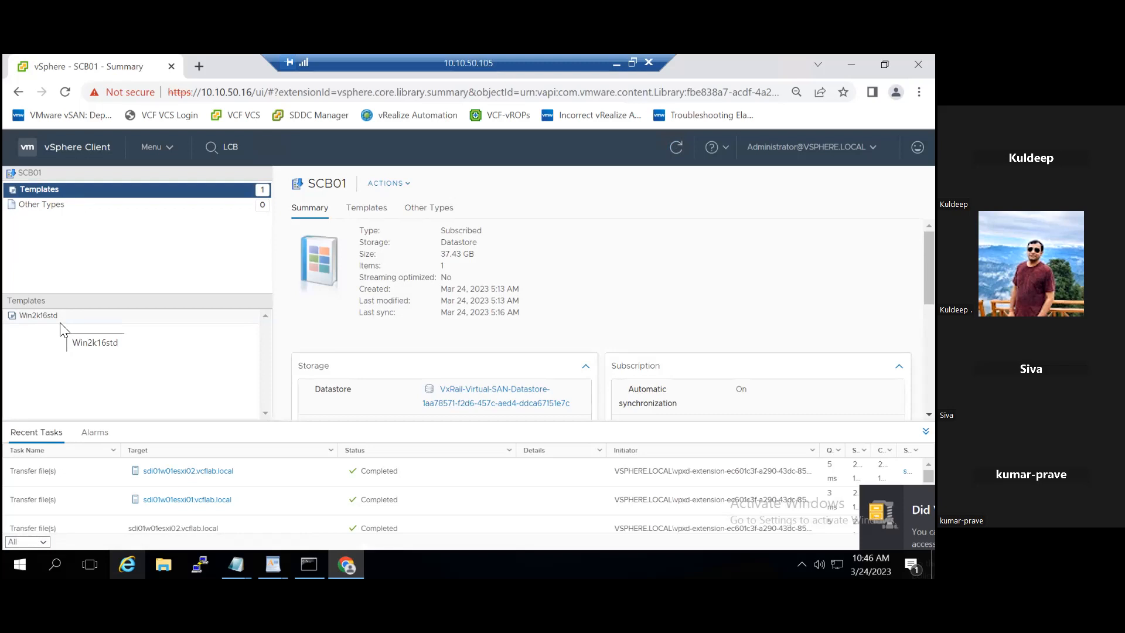
left_click(57, 319)
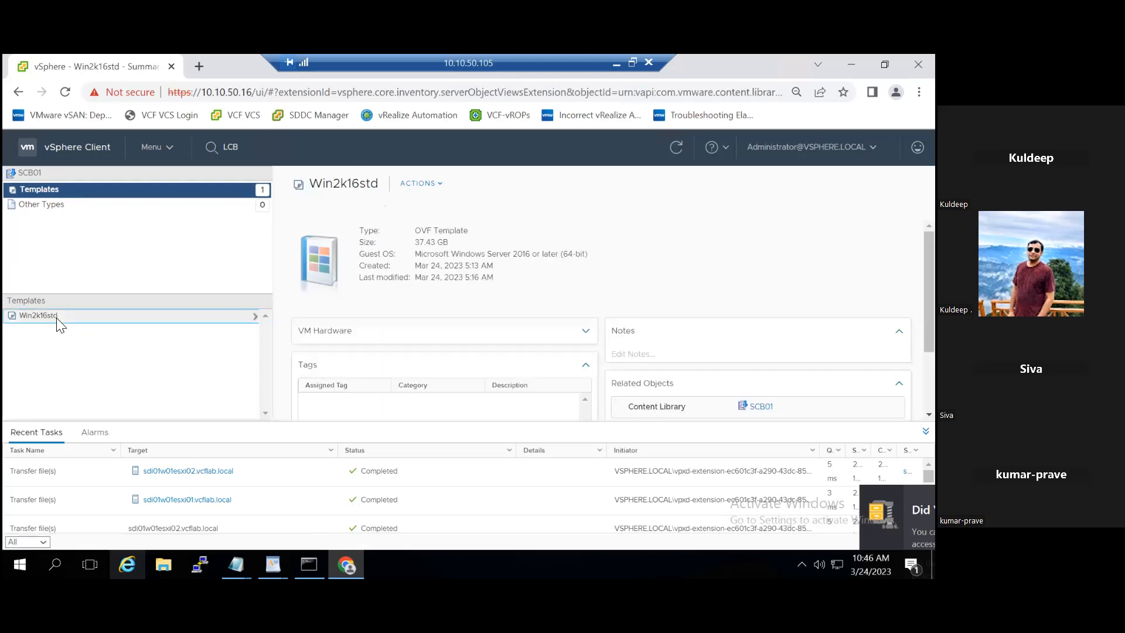
- Deploy a new VM from Win2k16std named Scbwin01, located in VxRail-Datacenter
right_click(59, 324)
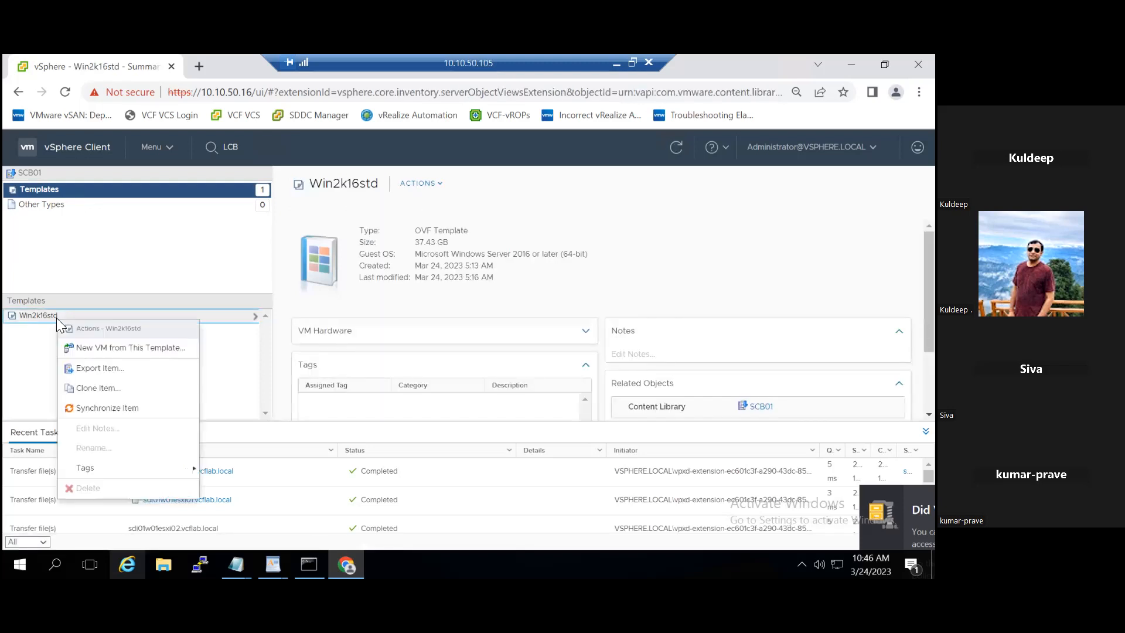
left_click(131, 347)
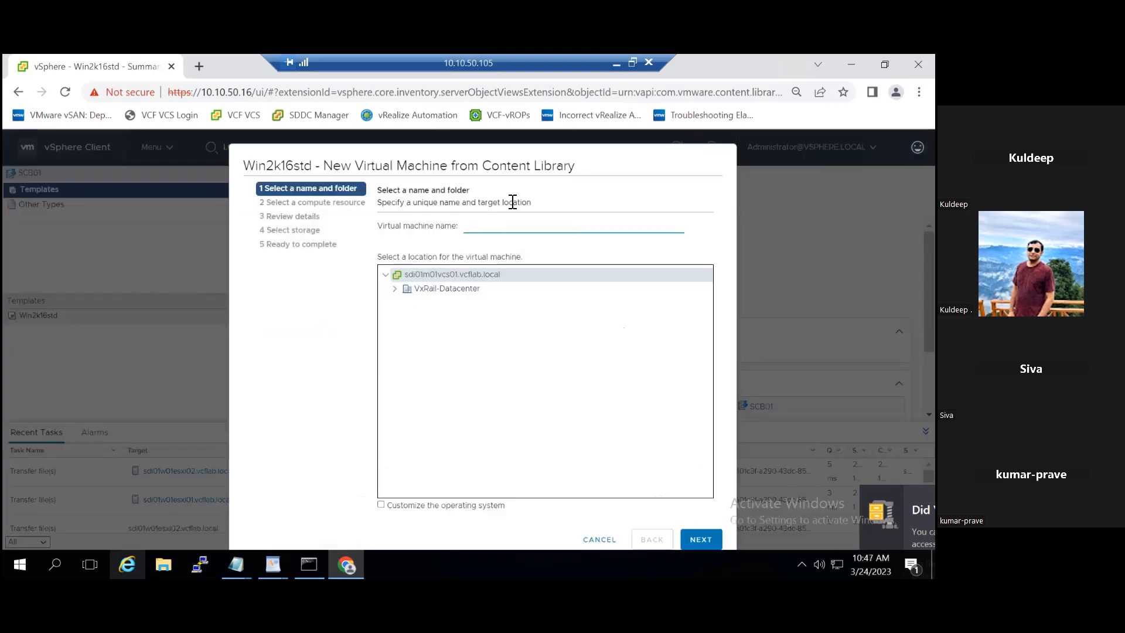
left_click(490, 225)
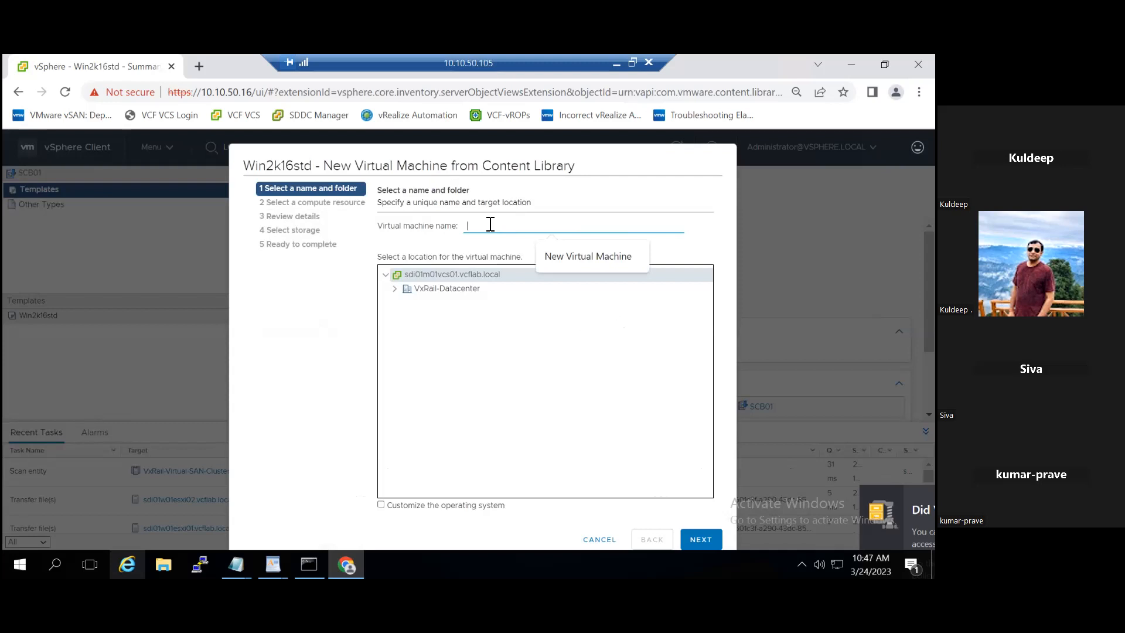
type("s")
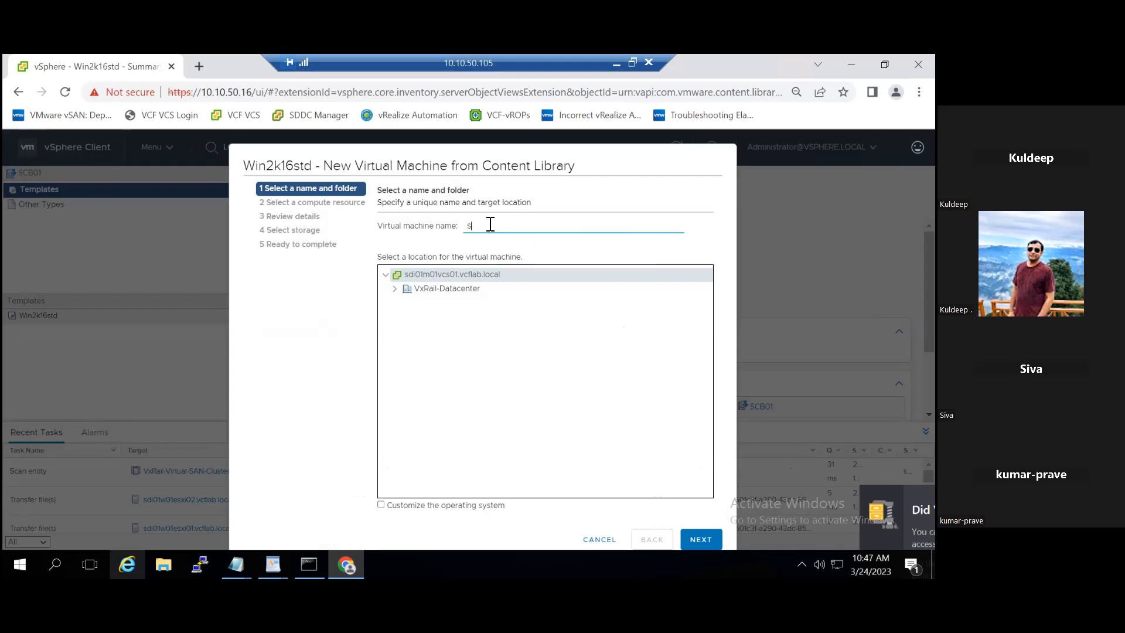
type("cbwin01")
left_click(395, 290)
left_click(422, 288)
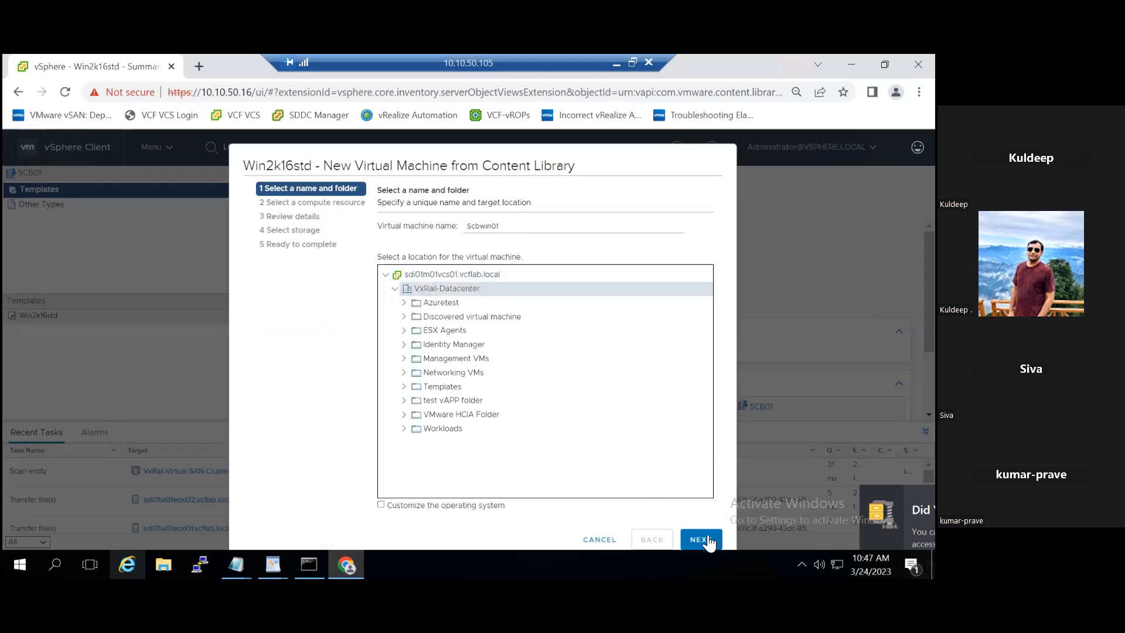
left_click(703, 542)
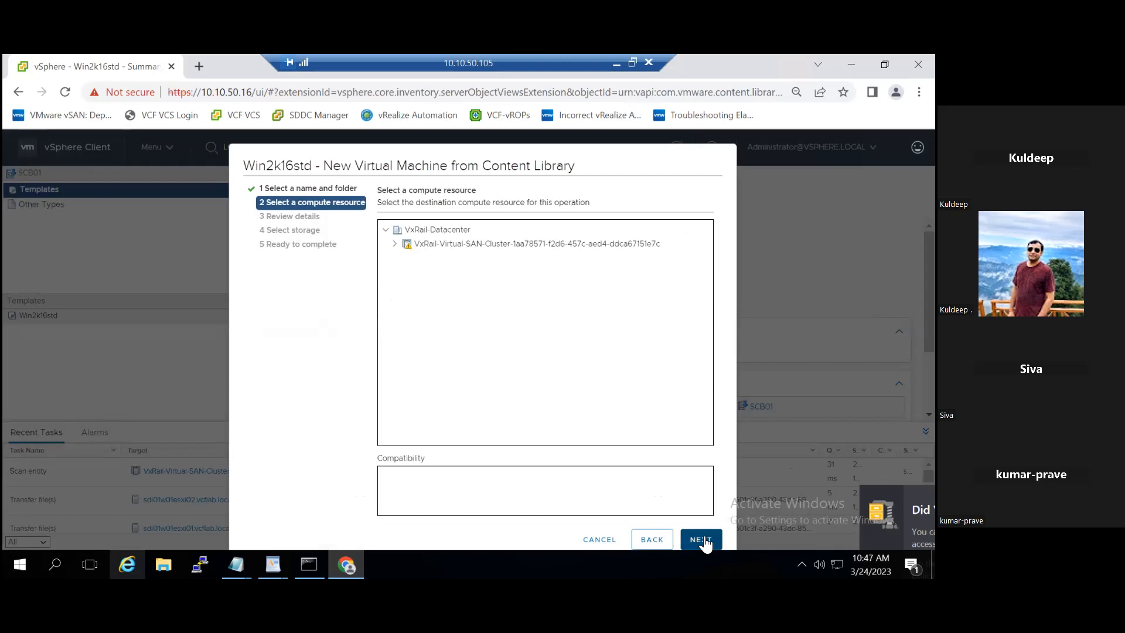
- Use VxRail-Virtual-SAN-Cluster as compute resource and the VxRail-Virtual-SAN datastore for storage
left_click(456, 243)
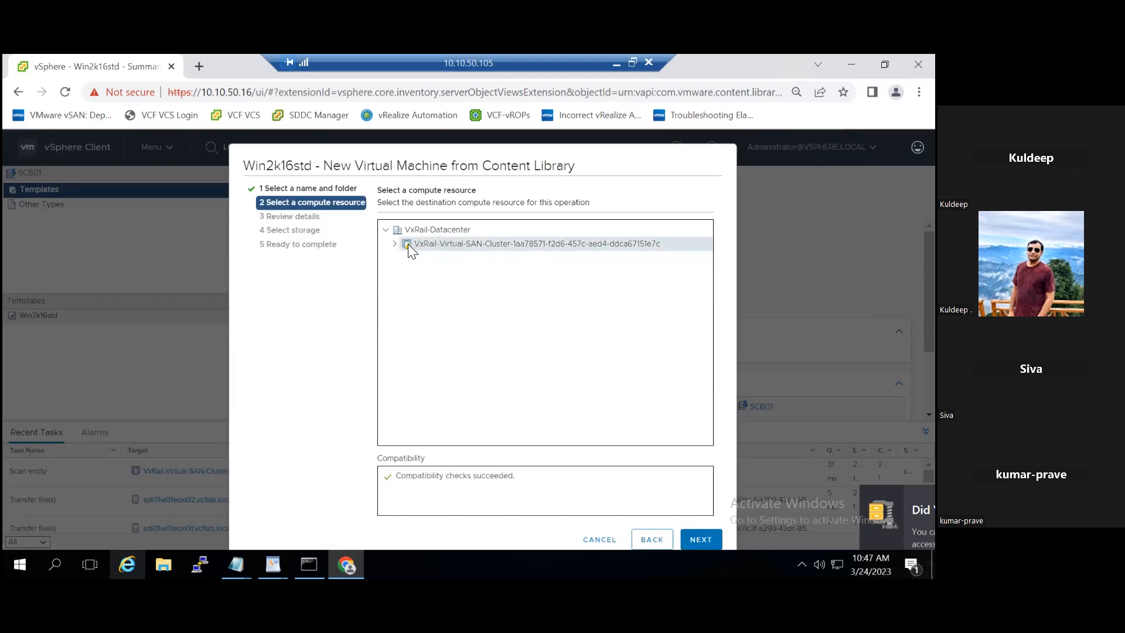
left_click(707, 542)
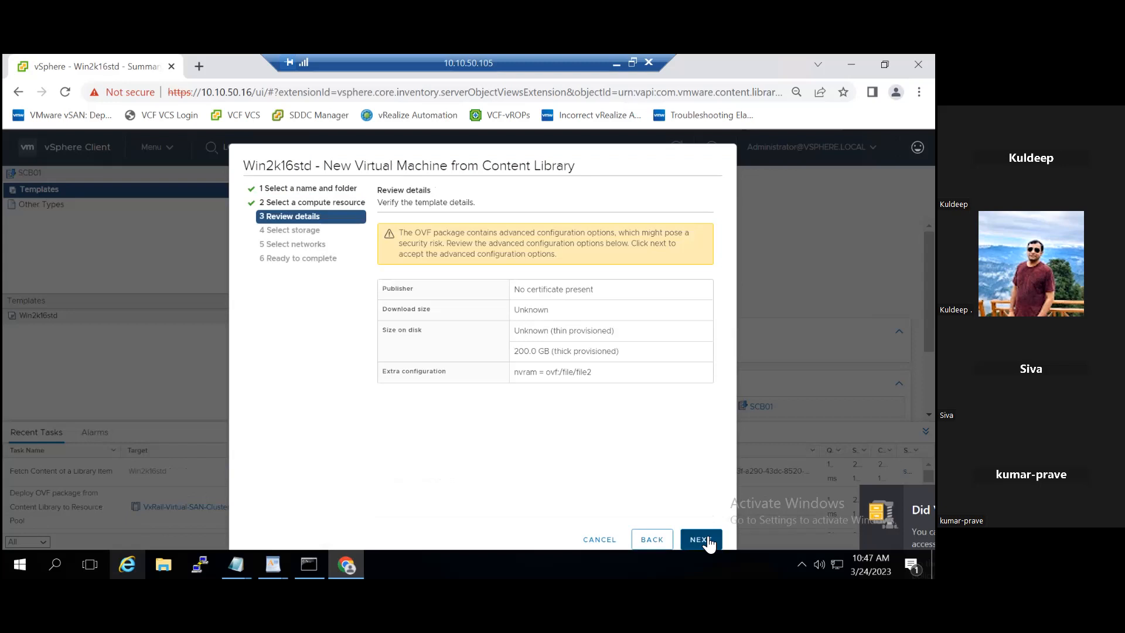
left_click(707, 540)
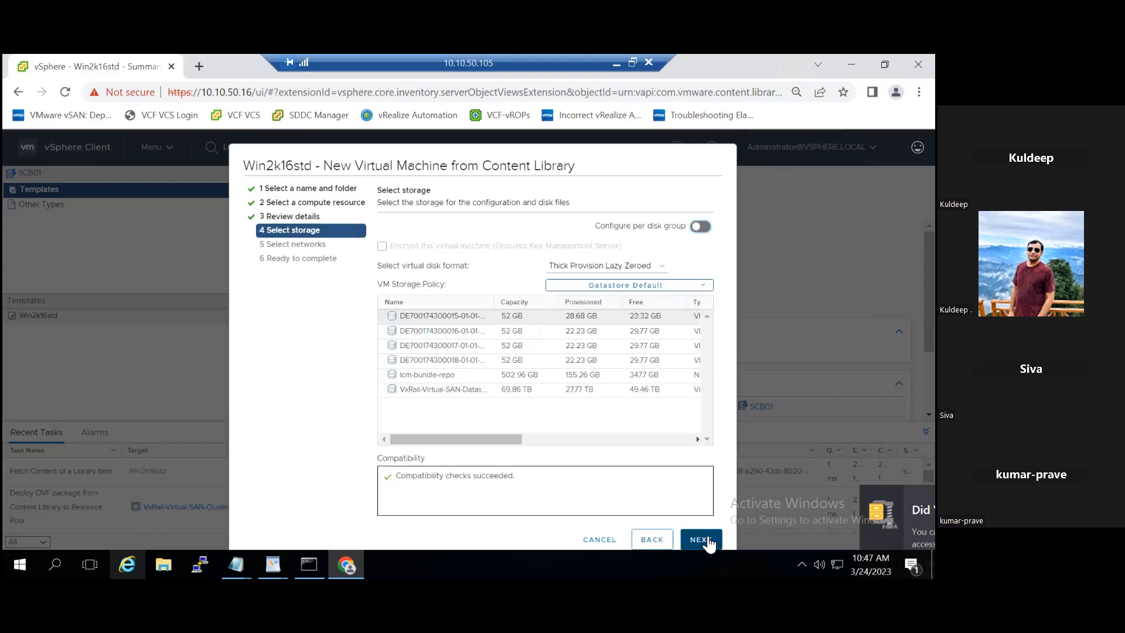
left_click(527, 390)
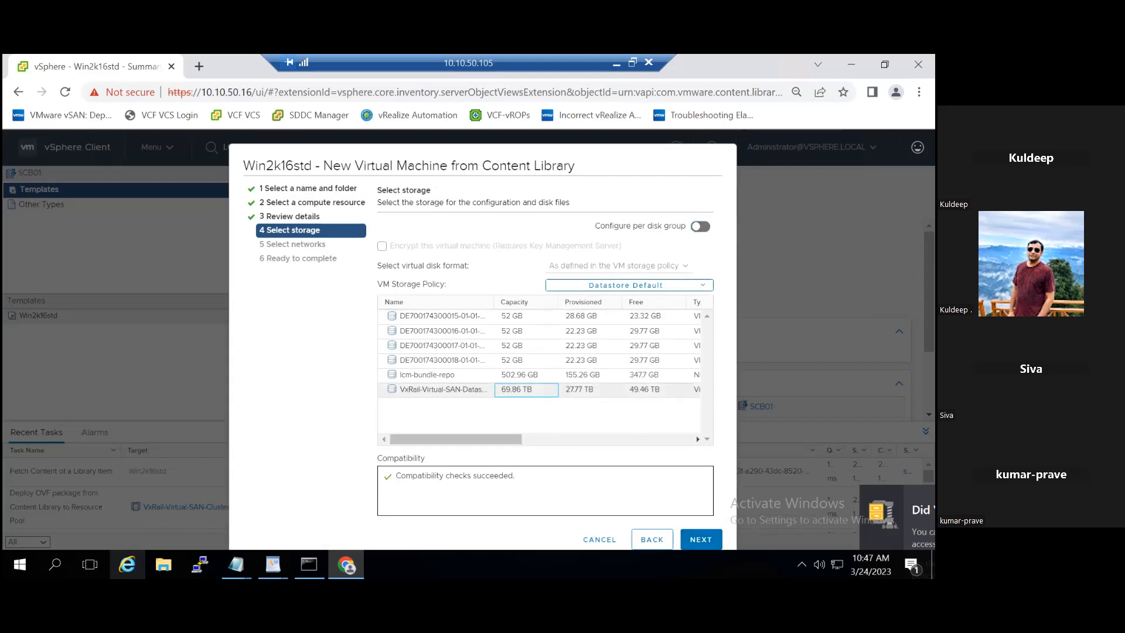
left_click(707, 538)
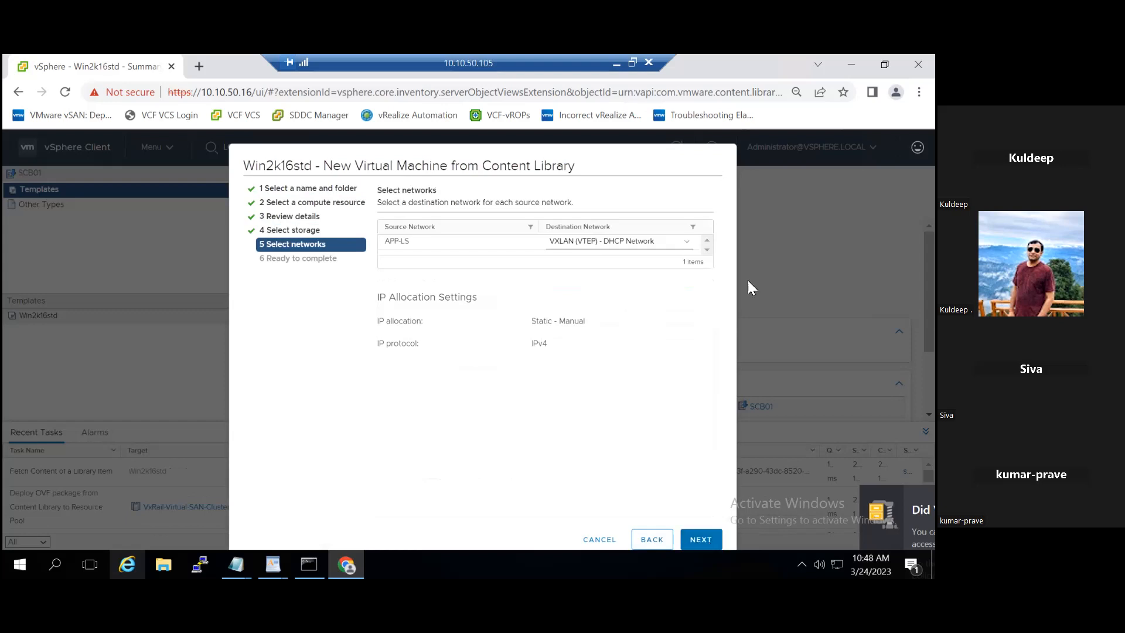
- Map the VM's network to Management Network and finish to start deploying Scbwin01
left_click(689, 243)
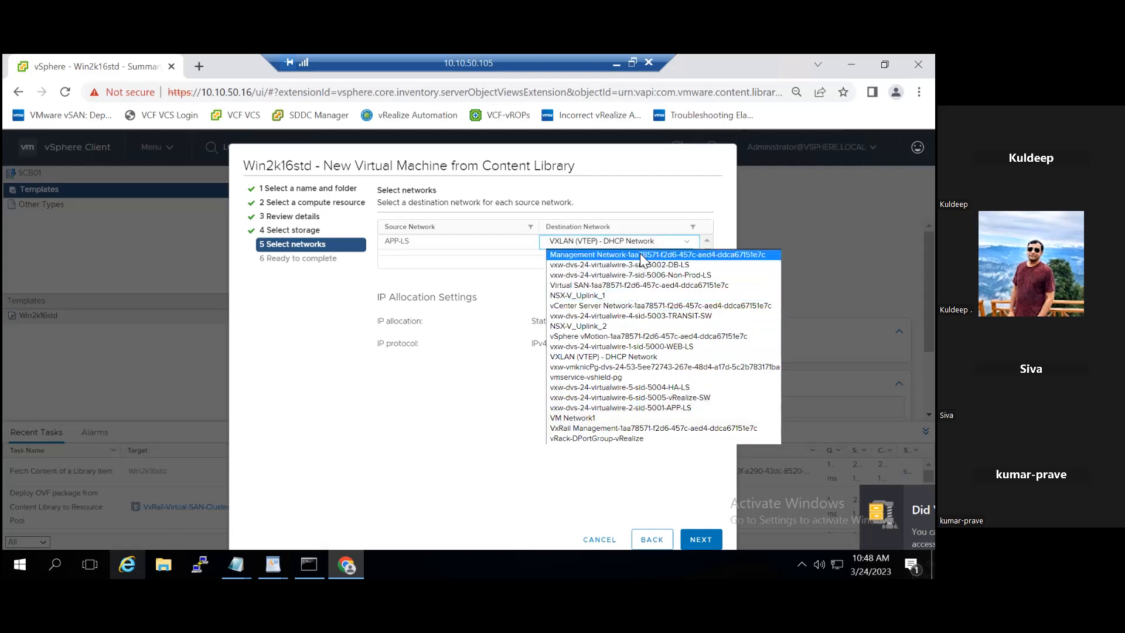
left_click(642, 258)
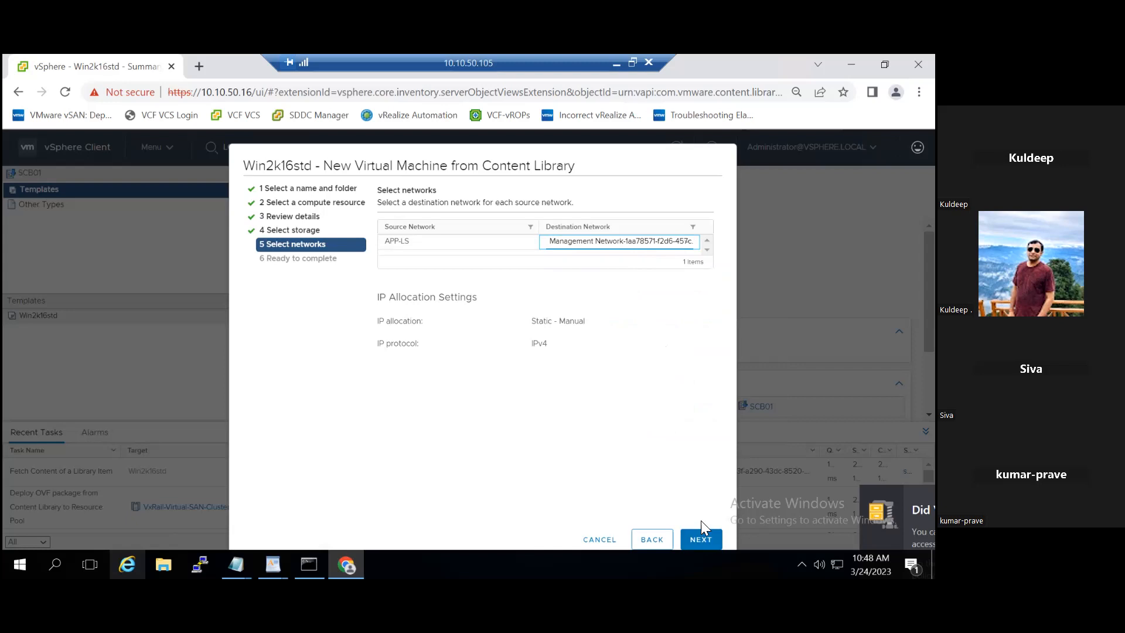
left_click(700, 539)
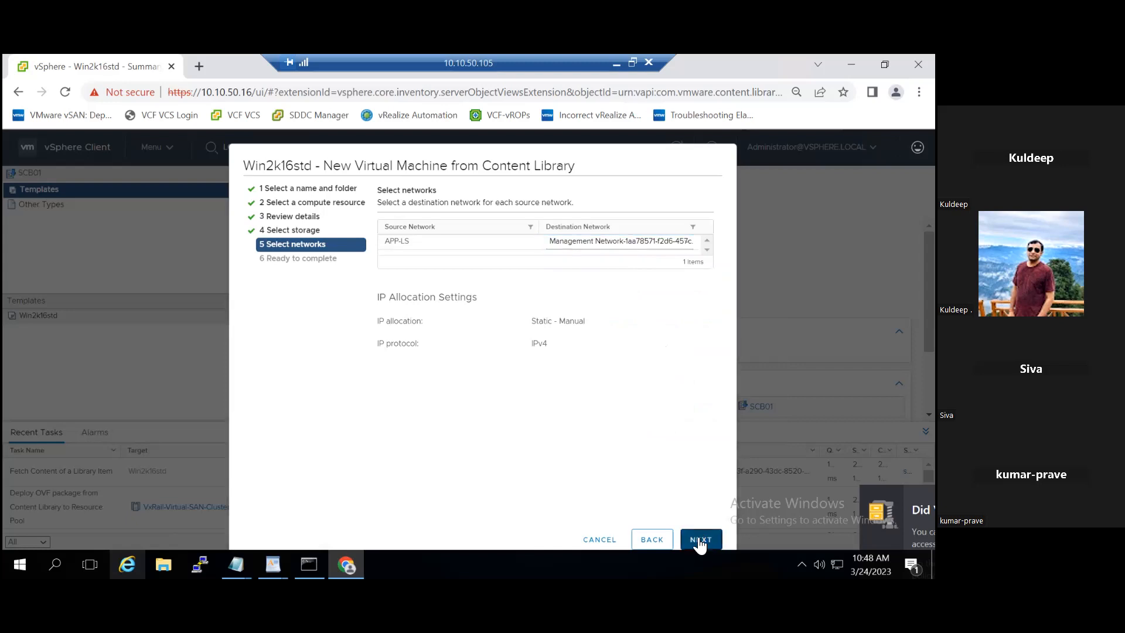
left_click(699, 540)
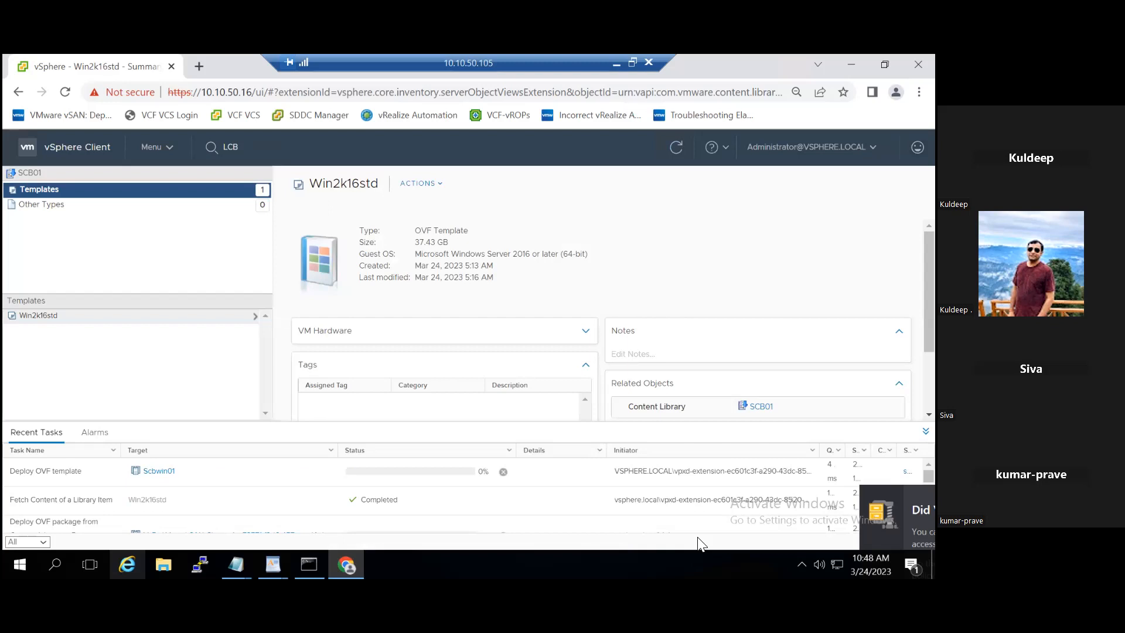
- Select the LCB01 content library and start a New Subscription for it from ACTIONS
left_click(172, 149)
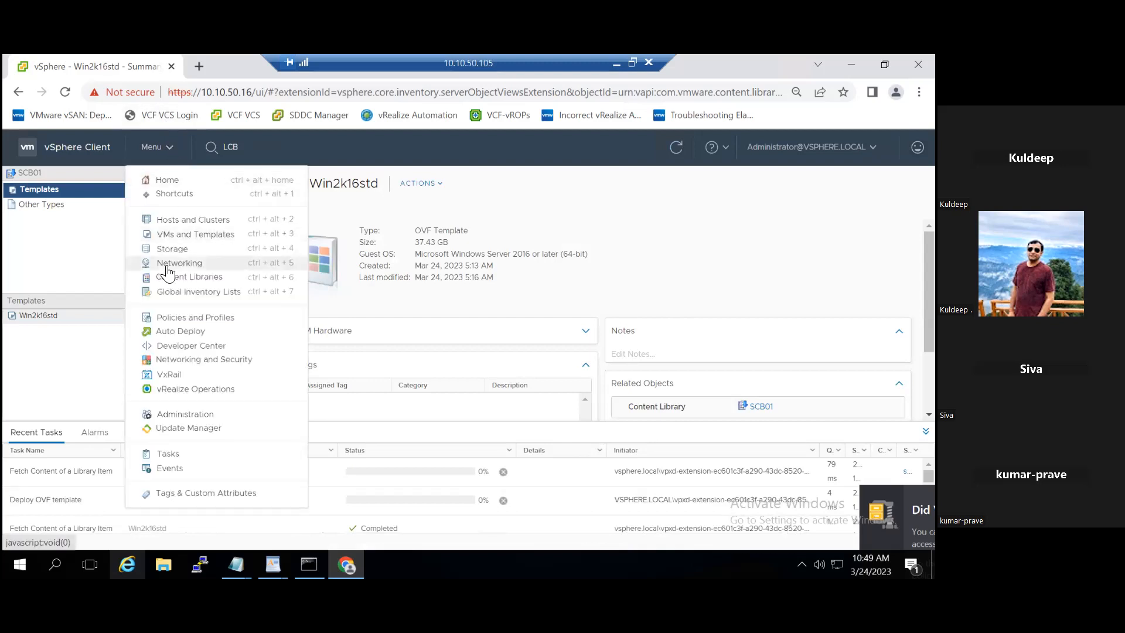
left_click(200, 278)
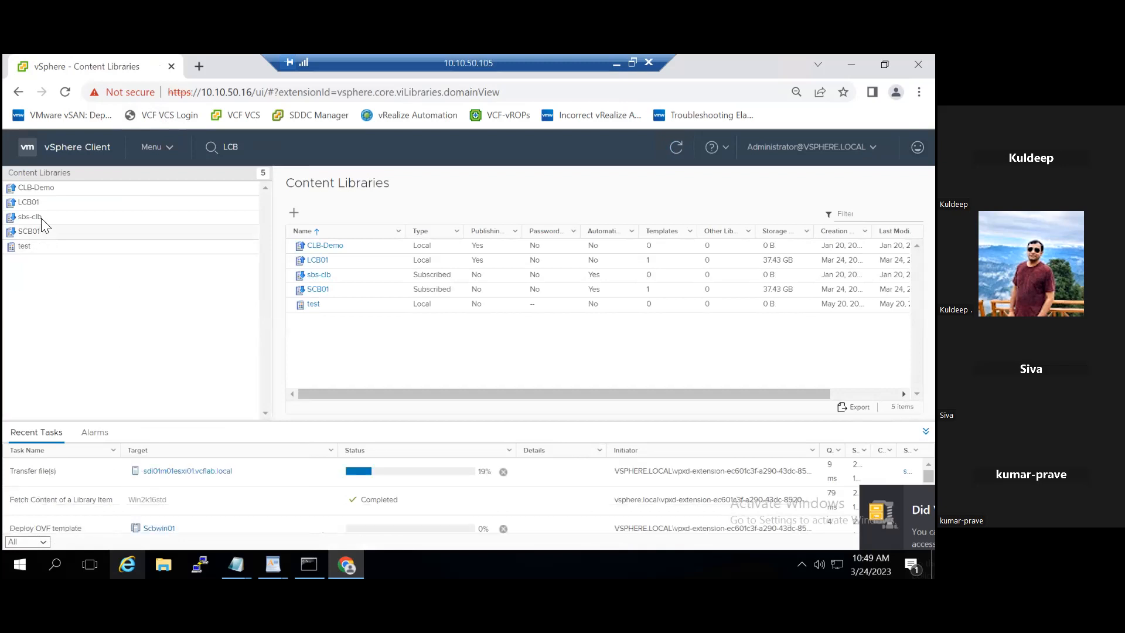
left_click(41, 202)
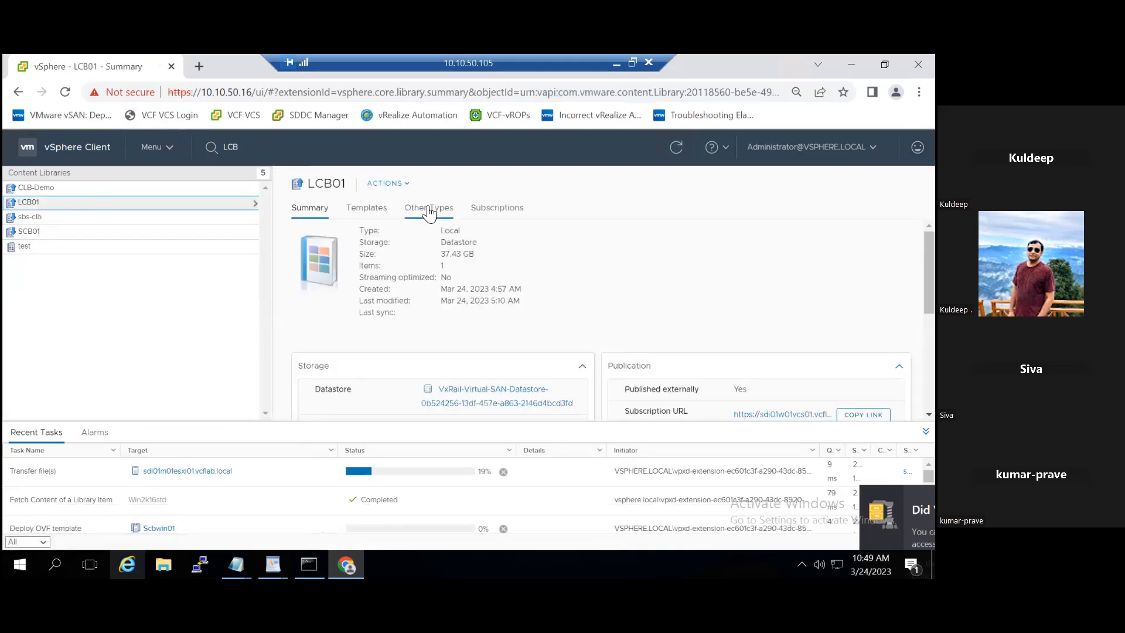
left_click(387, 183)
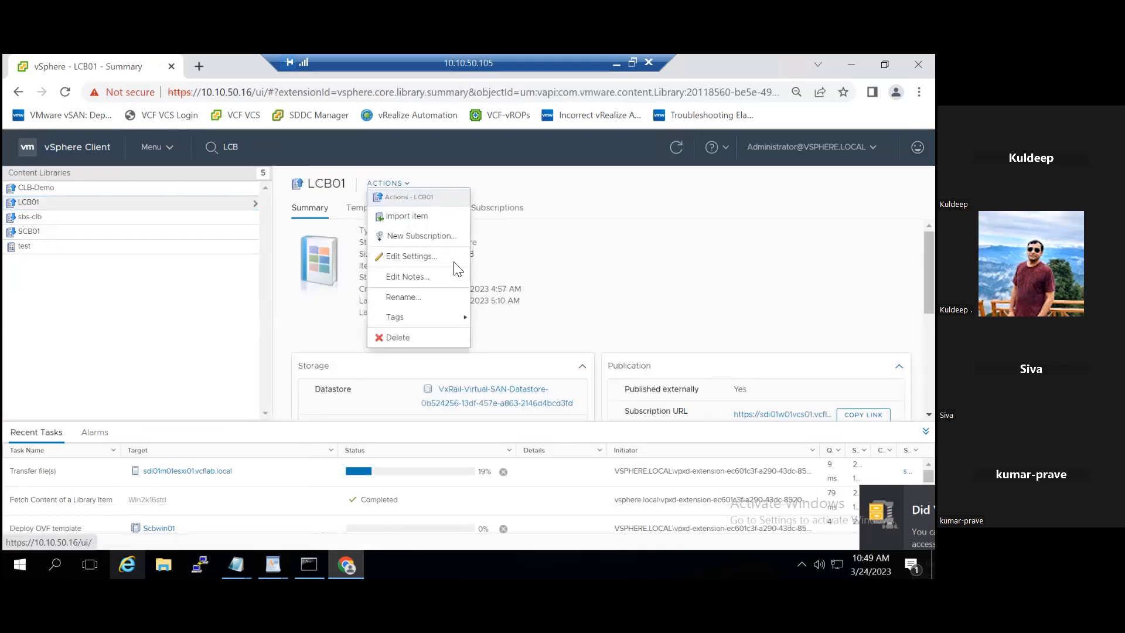
left_click(432, 237)
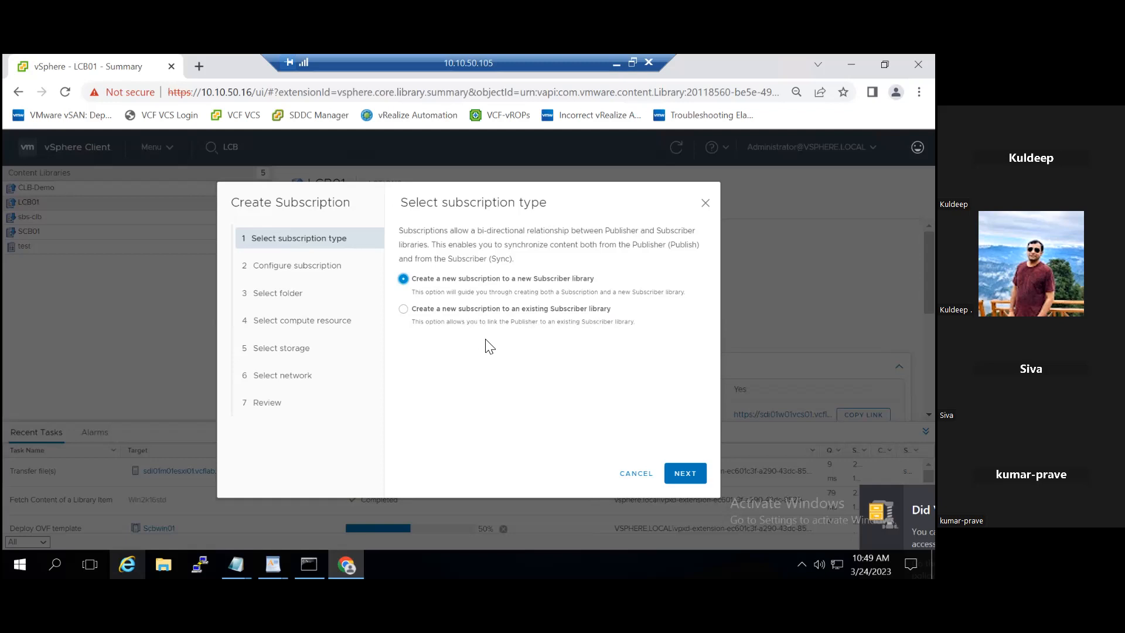
- Pick an existing subscriber library, select SCB01, then cancel the subscription wizard
left_click(556, 311)
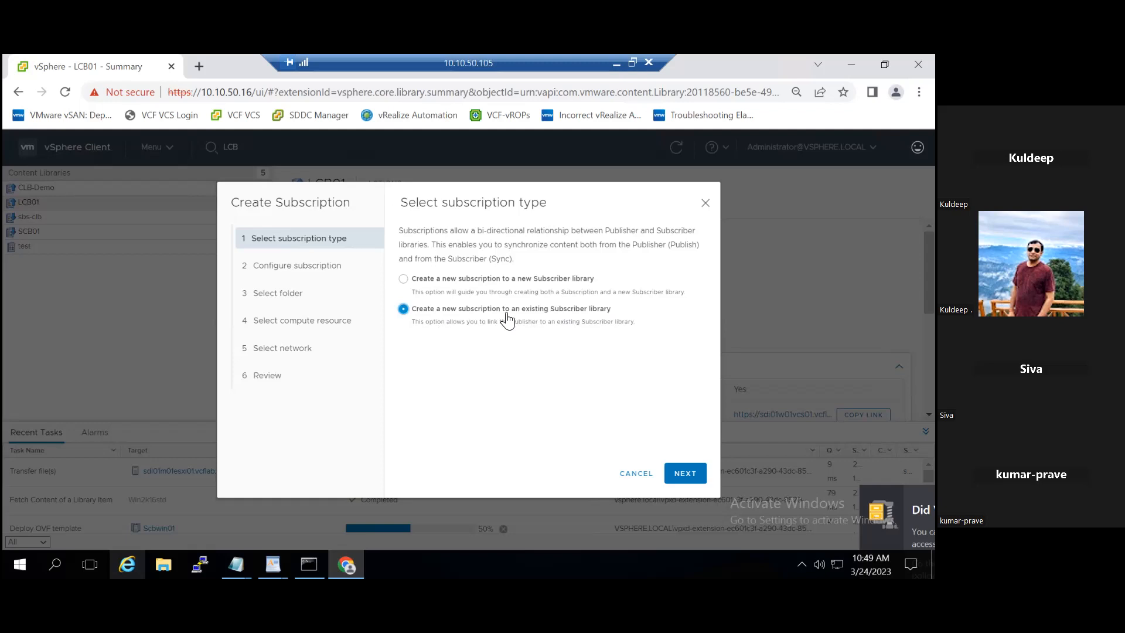
right_click(695, 479)
left_click(683, 475)
left_click(682, 475)
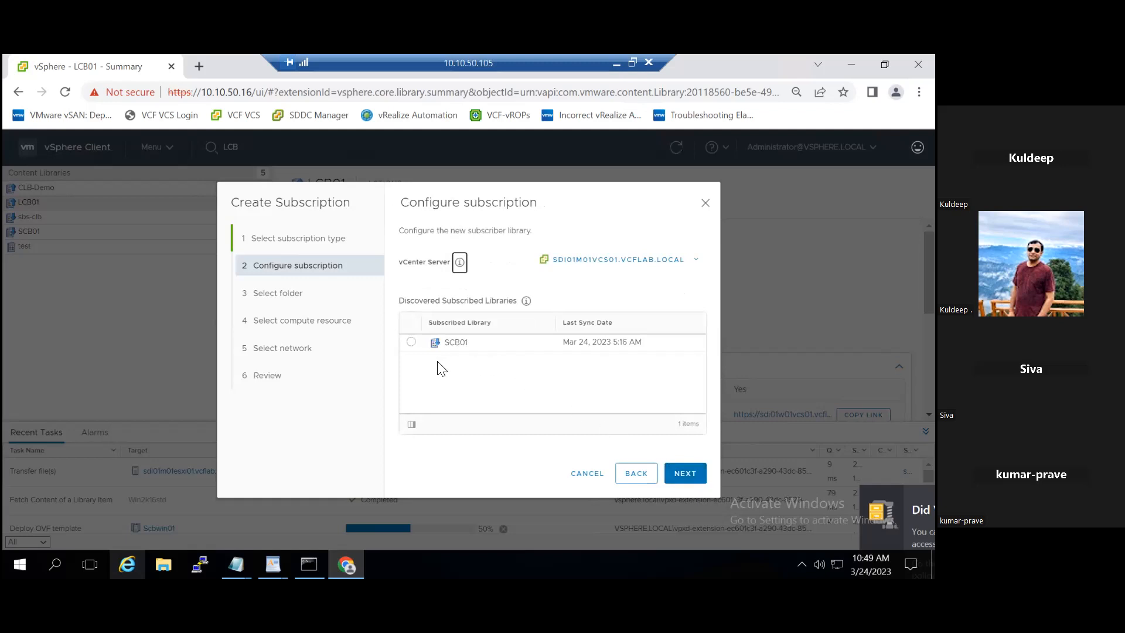
left_click(411, 343)
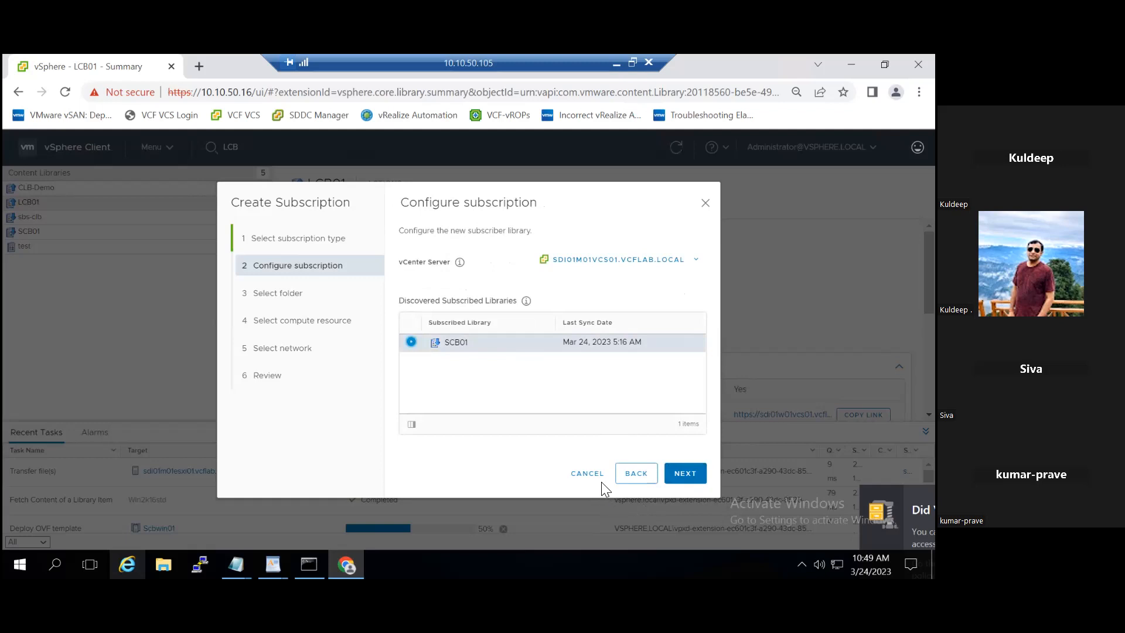
left_click(588, 474)
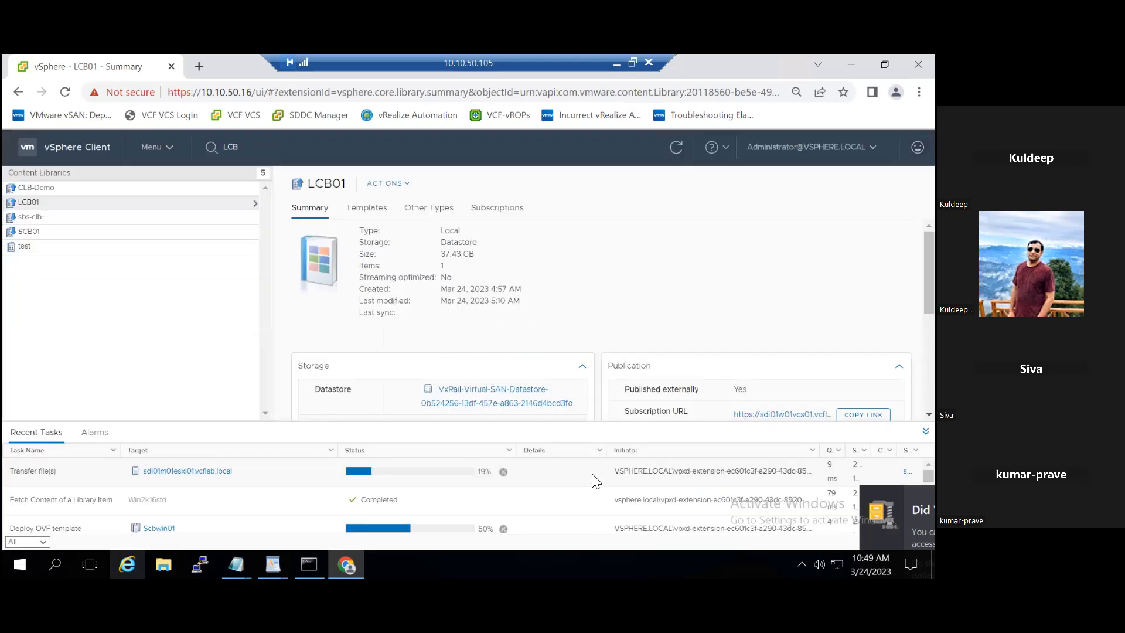
- Open LCB01's Edit Settings, cancel without changes, and view the SCB01 library summary
left_click(403, 185)
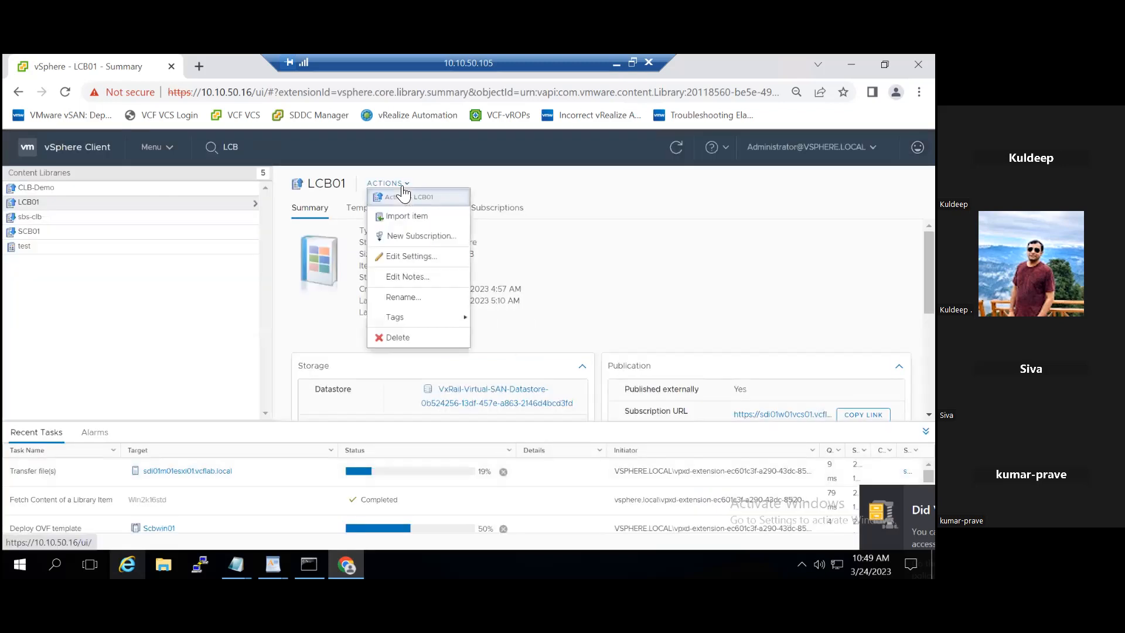
left_click(419, 258)
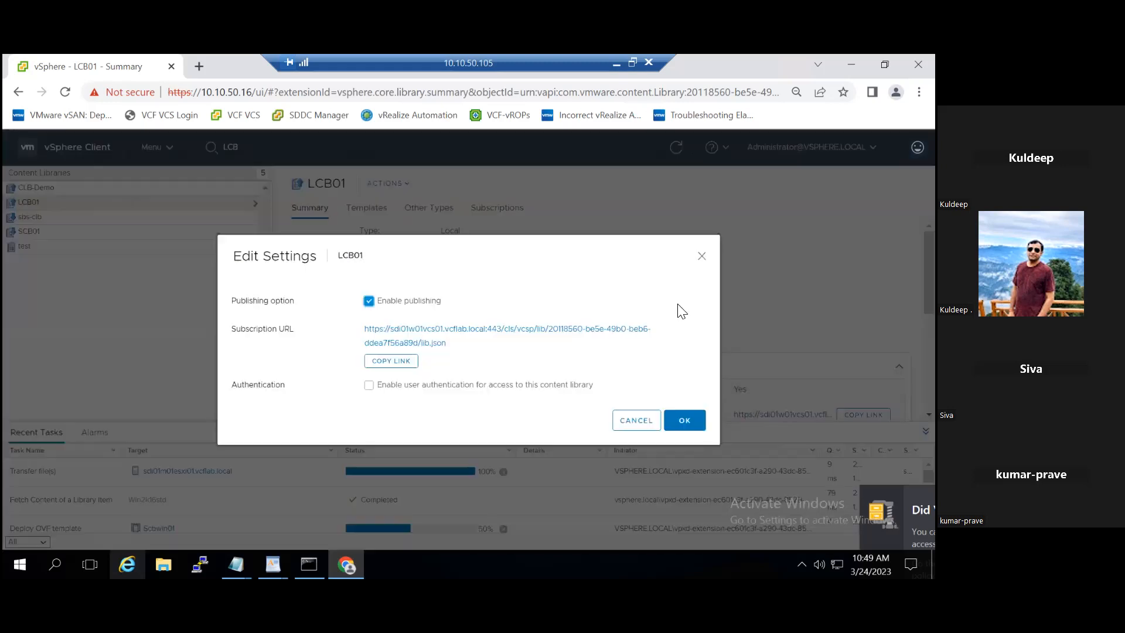
left_click(627, 427)
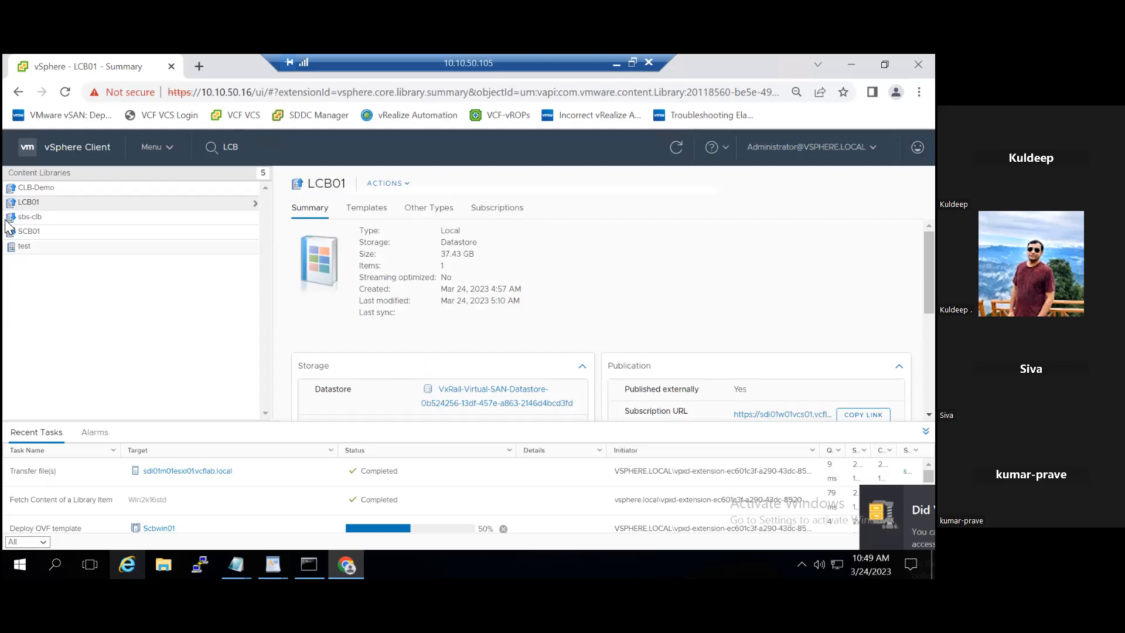
left_click(41, 232)
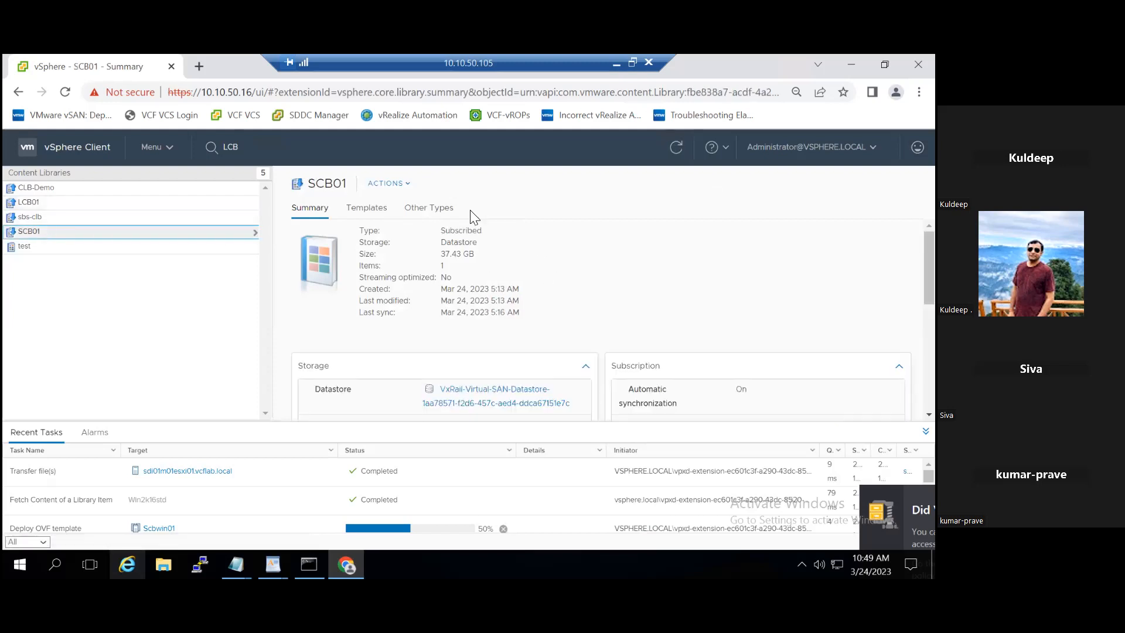
left_click(404, 186)
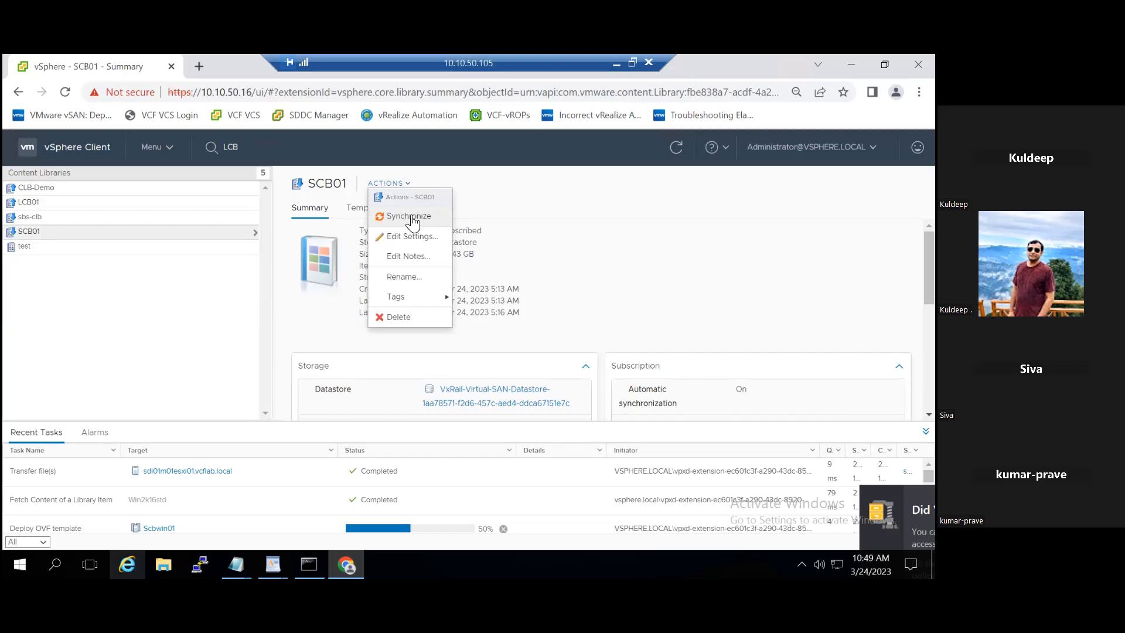
left_click(412, 236)
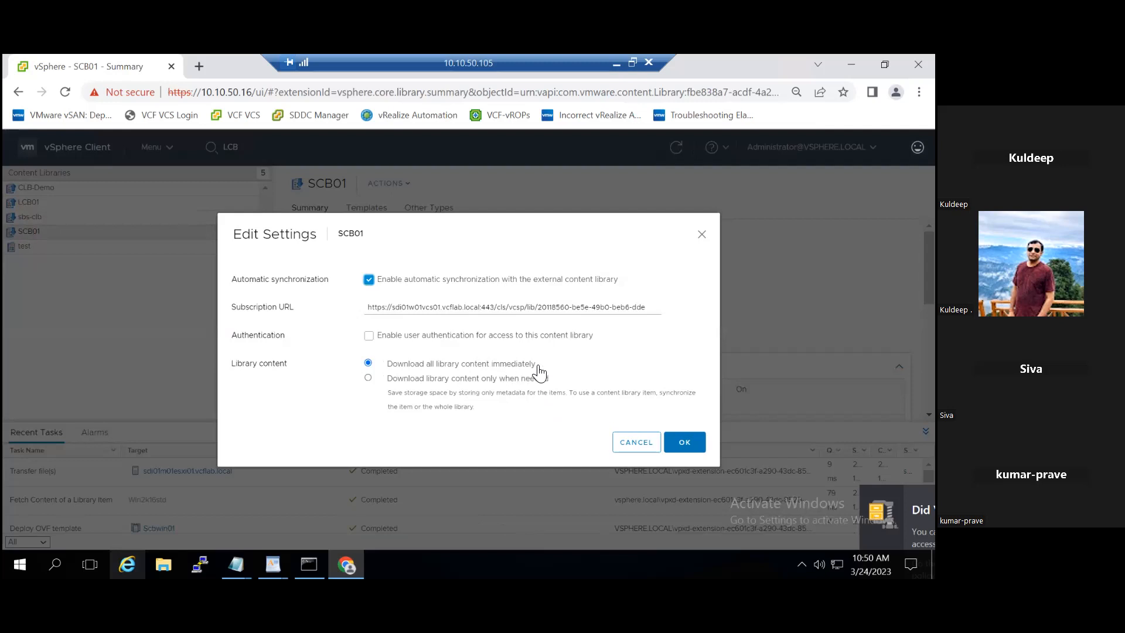
left_click(510, 380)
left_click(478, 366)
left_click(684, 444)
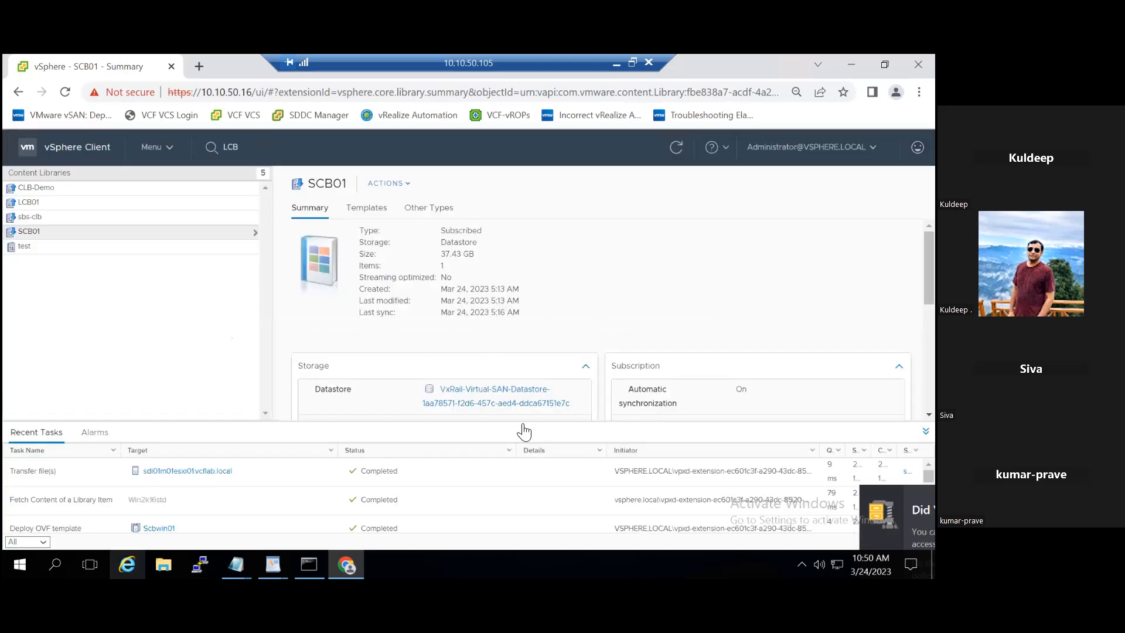
- Hide Recent Tasks and browse LCB01's Templates, Subscriptions and Other Types tabs
left_click(926, 431)
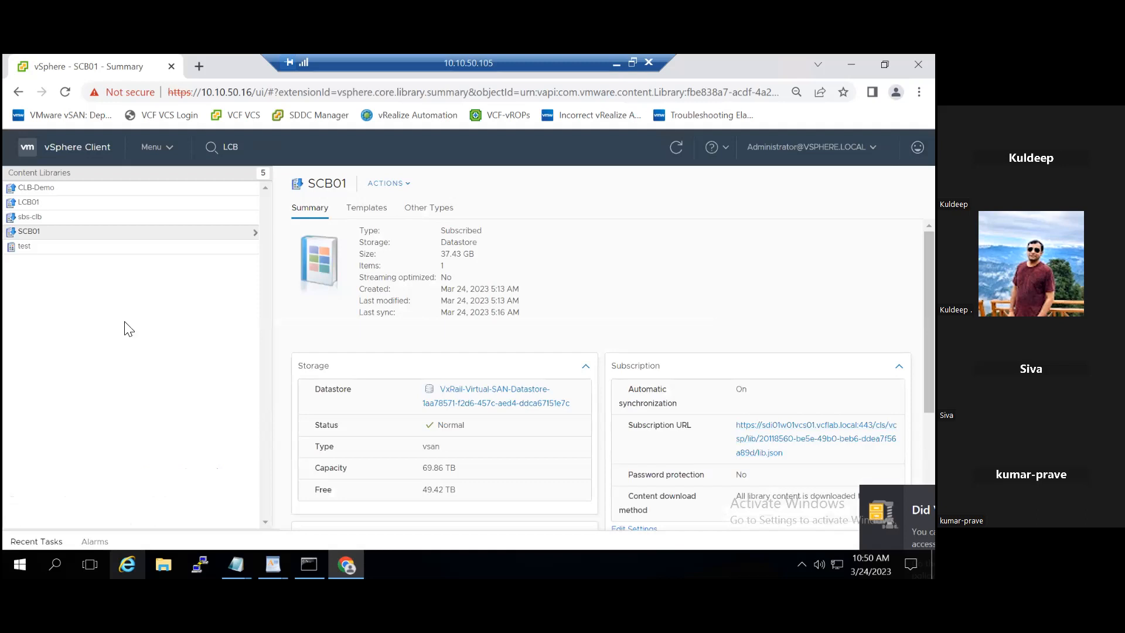
left_click(26, 202)
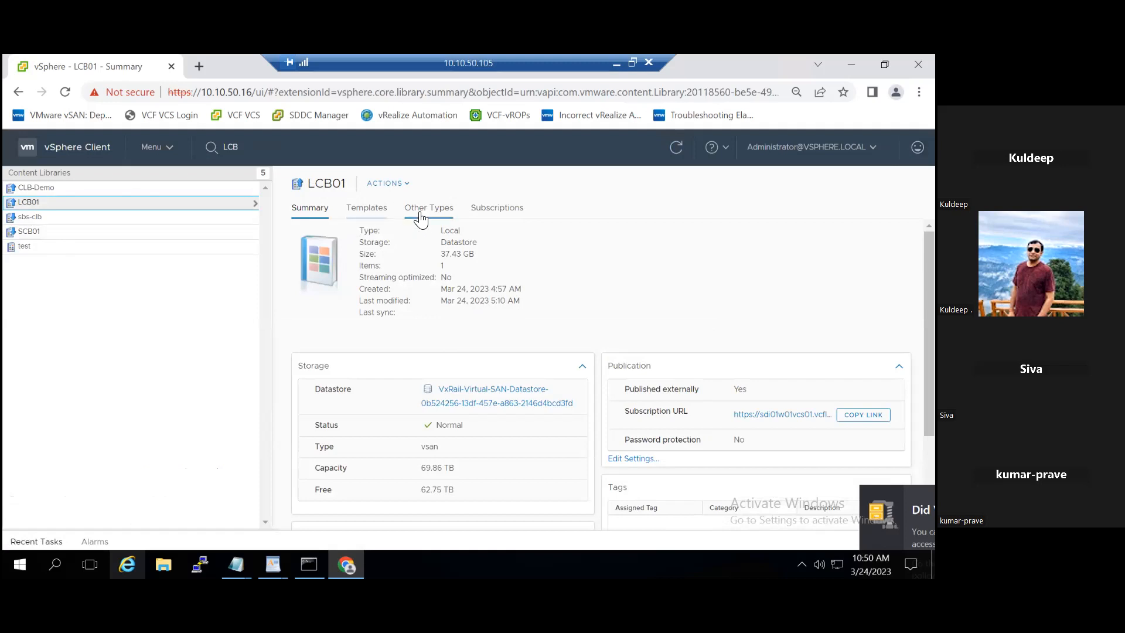
left_click(383, 218)
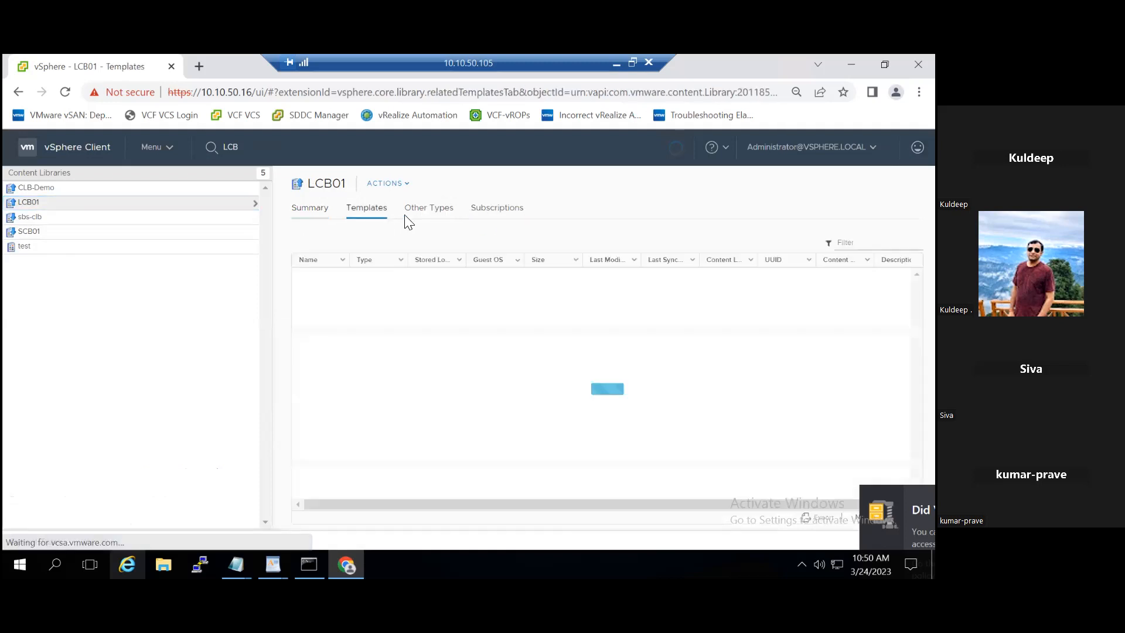
left_click(500, 209)
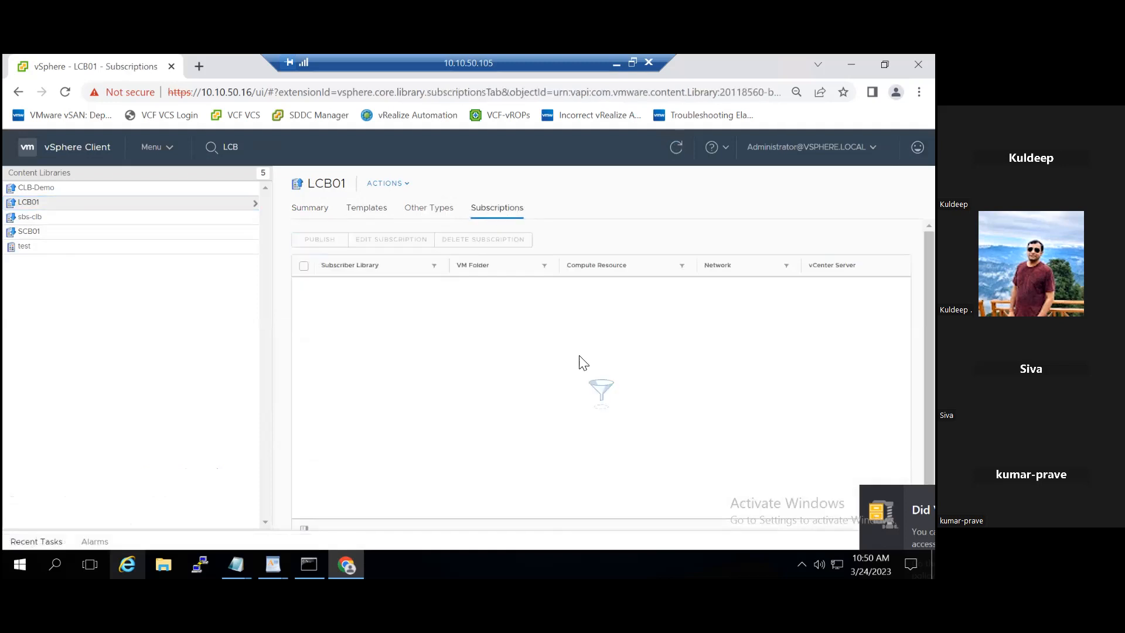
left_click(420, 217)
- Return to the LCB01 Summary and restore the Recent Tasks list
left_click(353, 217)
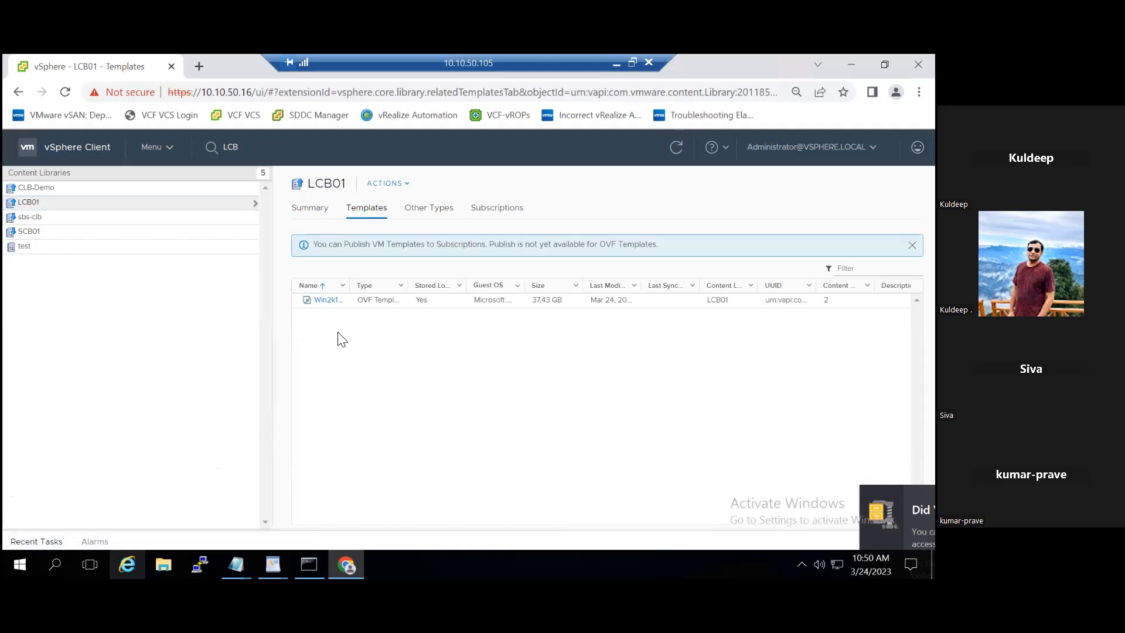
left_click(321, 208)
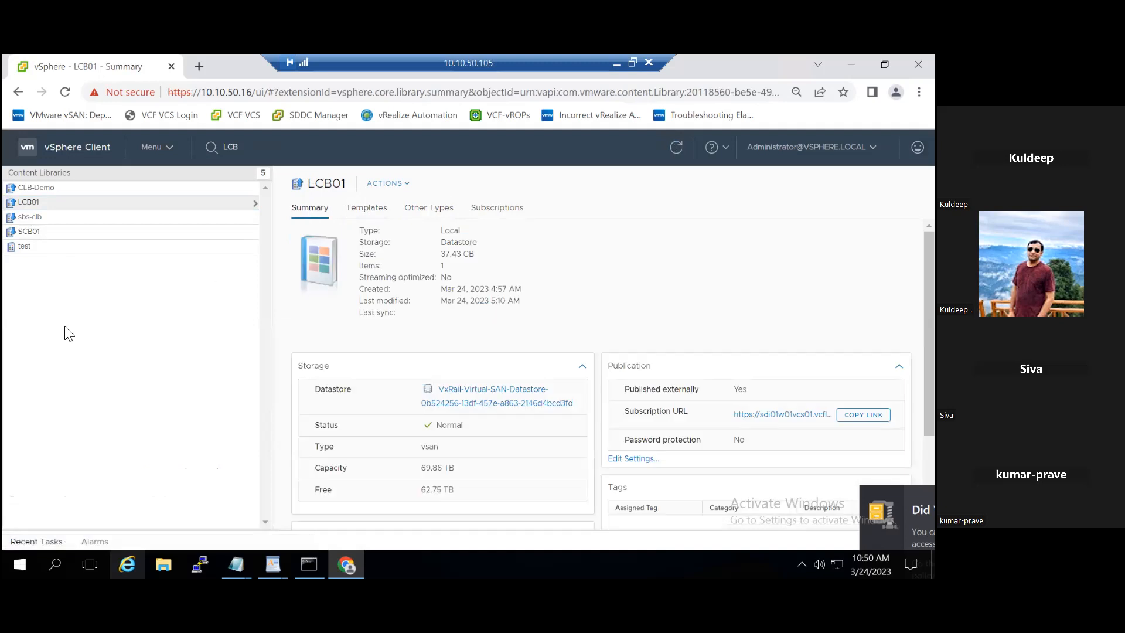
left_click(50, 540)
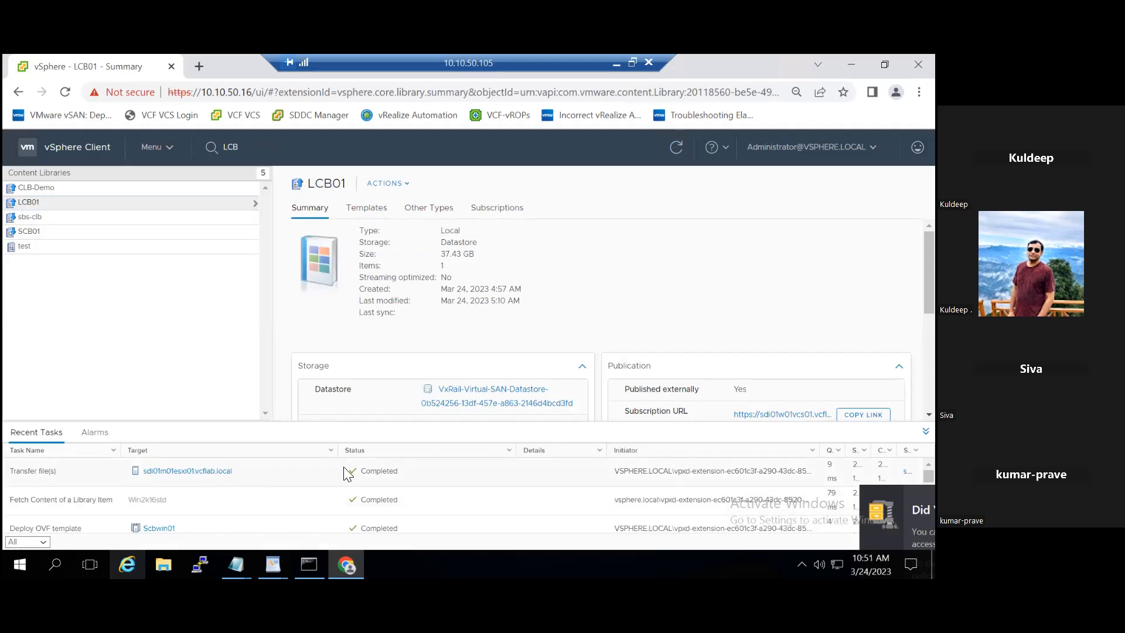
left_click(156, 147)
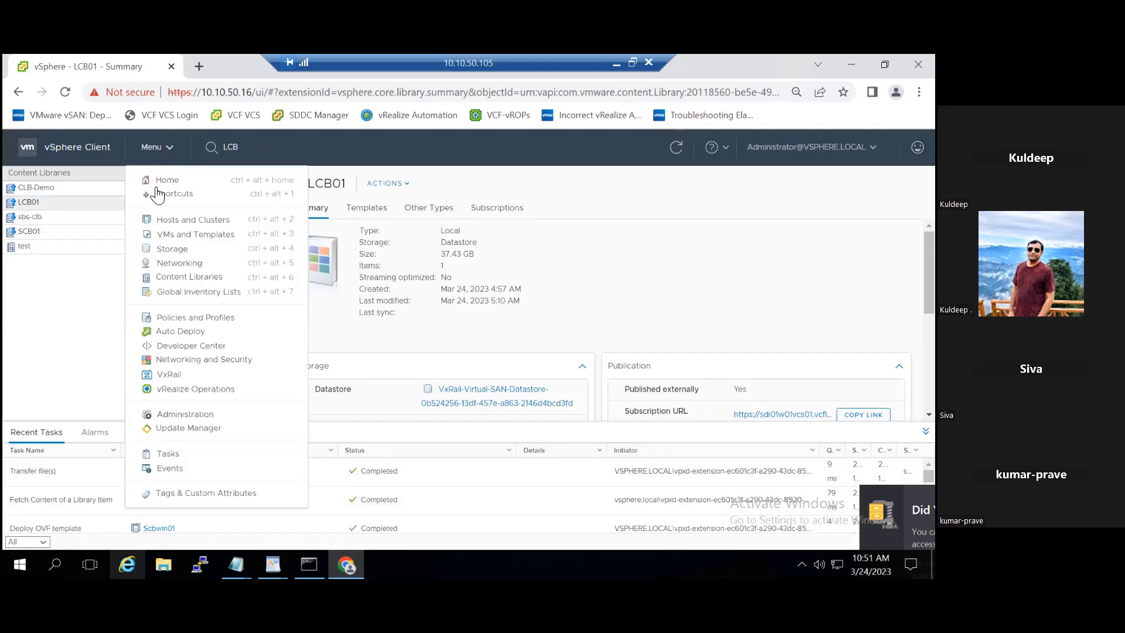
- In Hosts and Clusters, search for 'SCB' and open the powered-off Scbwin01 VM's summary
left_click(184, 223)
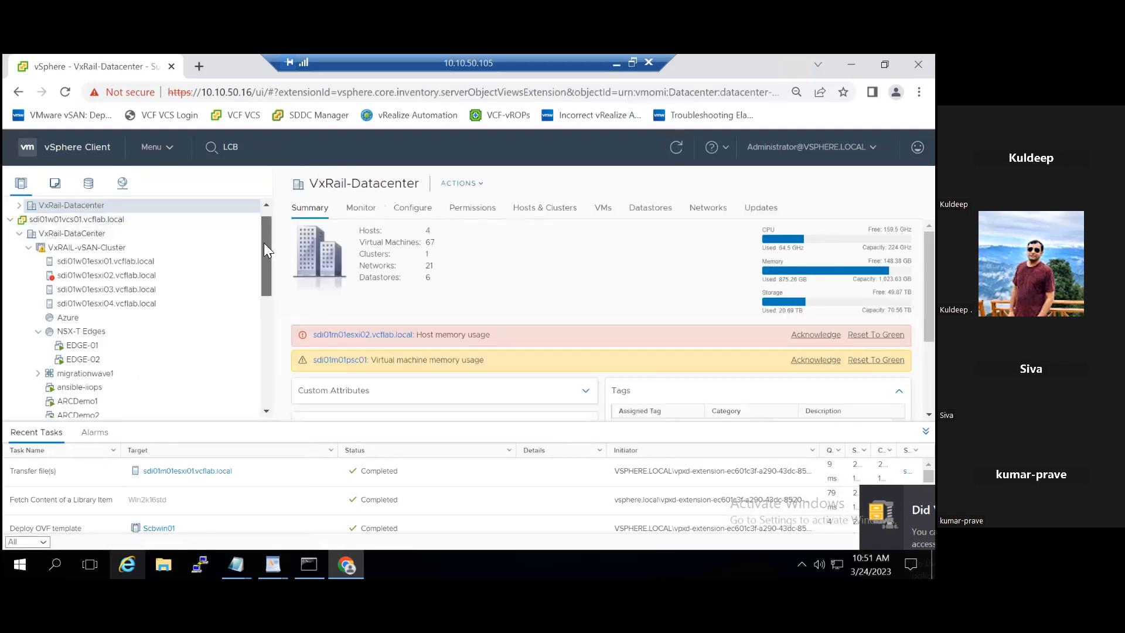
scroll(264, 243, "up", 1)
left_click(80, 206)
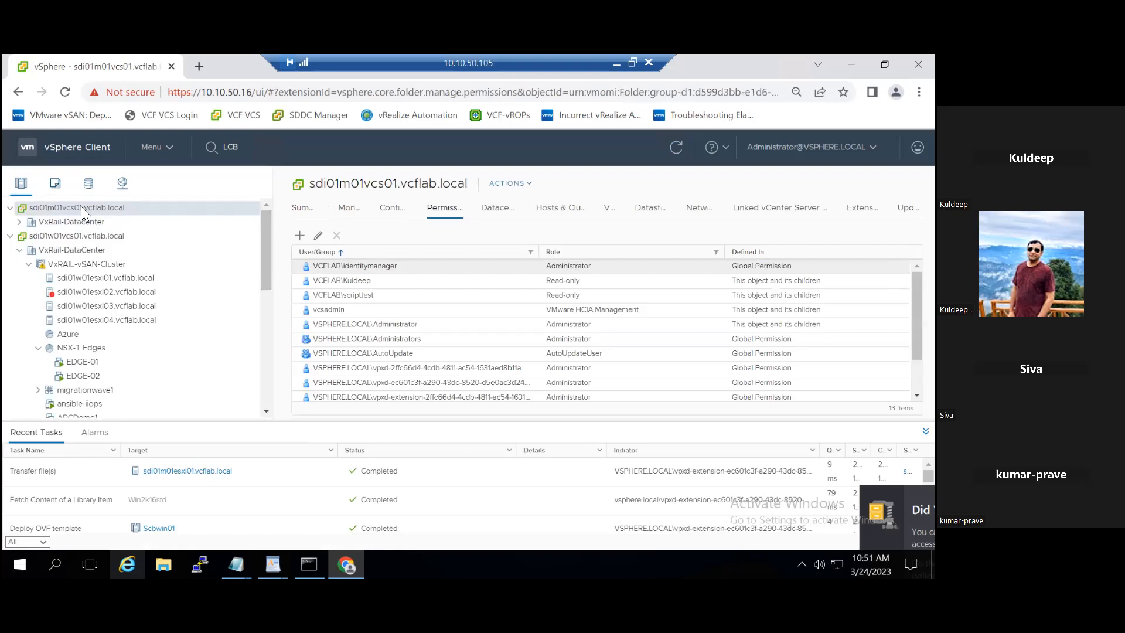
left_click(234, 149)
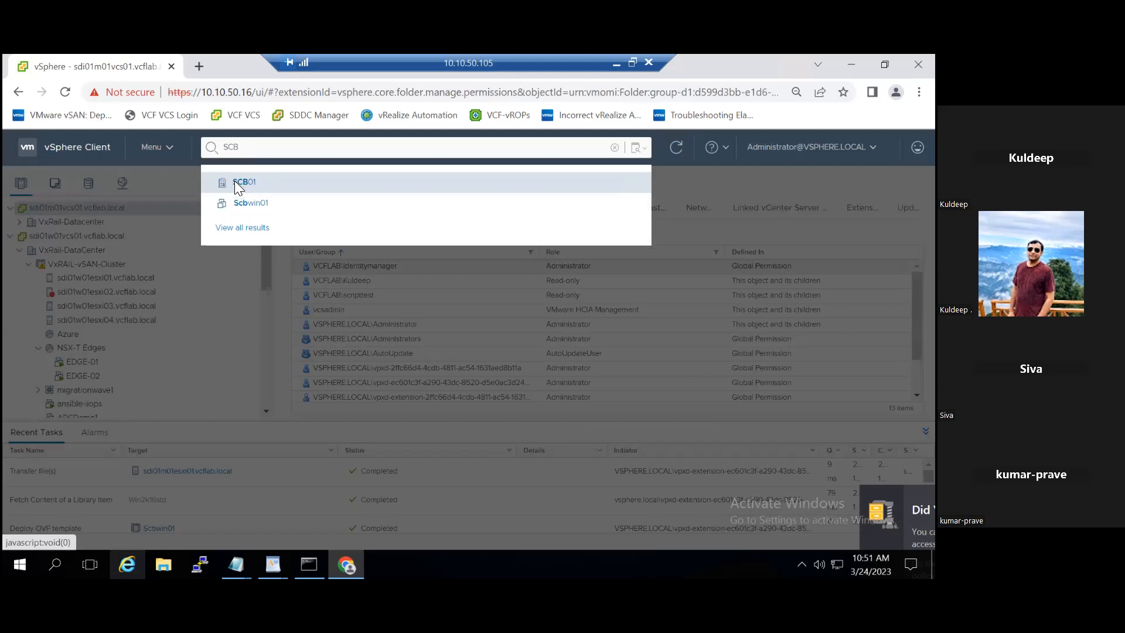
left_click(237, 186)
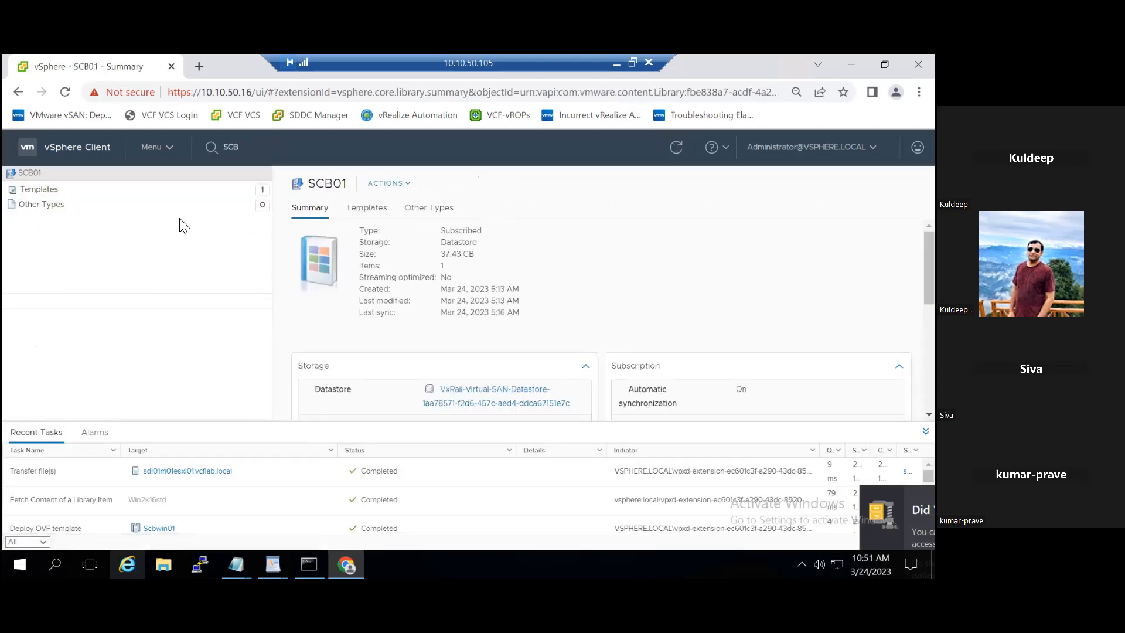
left_click(245, 151)
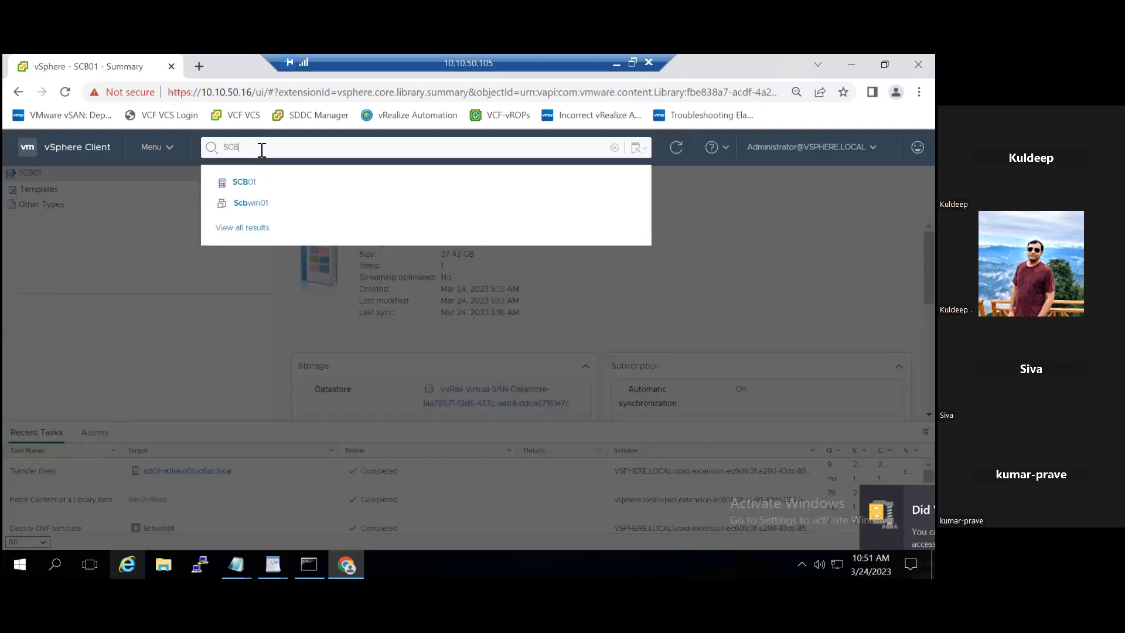
left_click(260, 210)
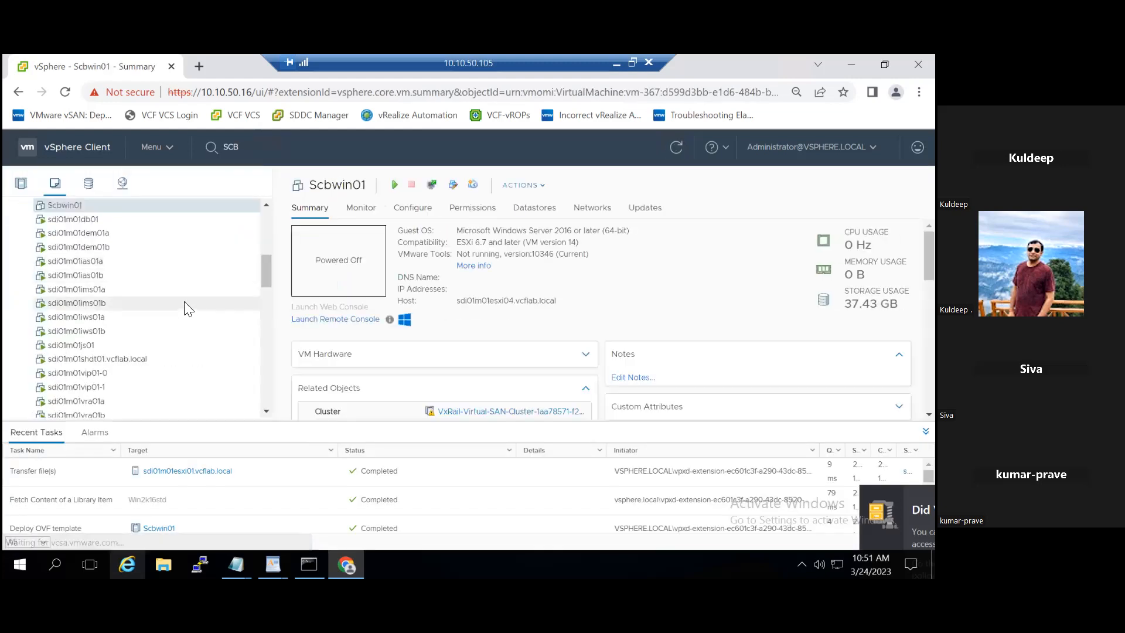
left_click_drag(266, 265, 263, 255)
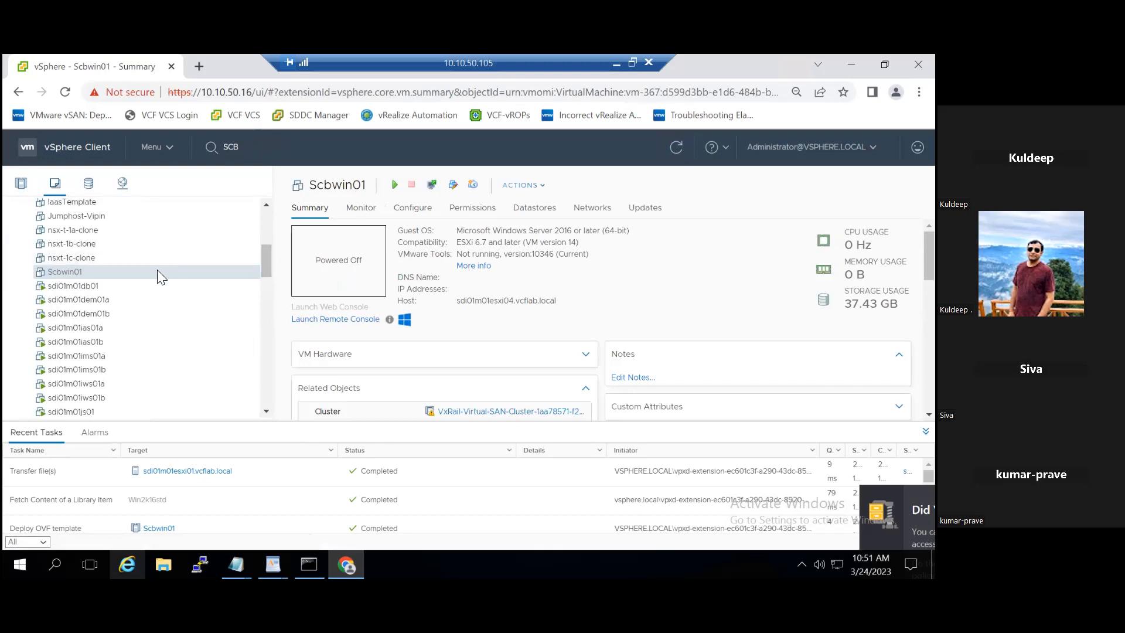
- Remove Scbwin01 from the inventory via its actions menu and confirm with Yes
right_click(78, 270)
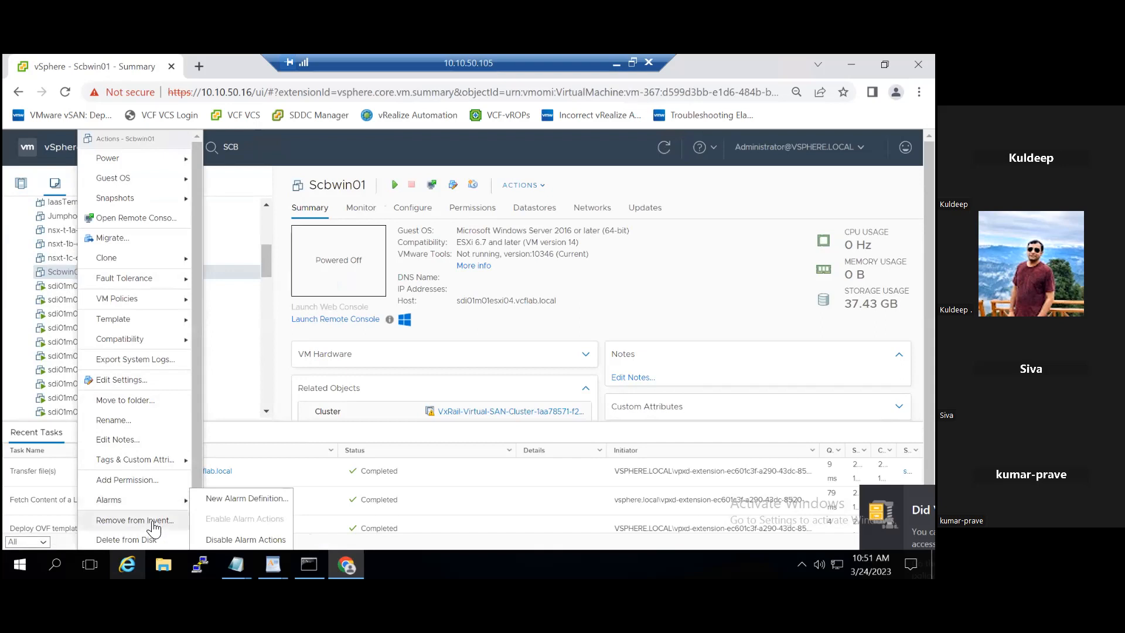
left_click(153, 523)
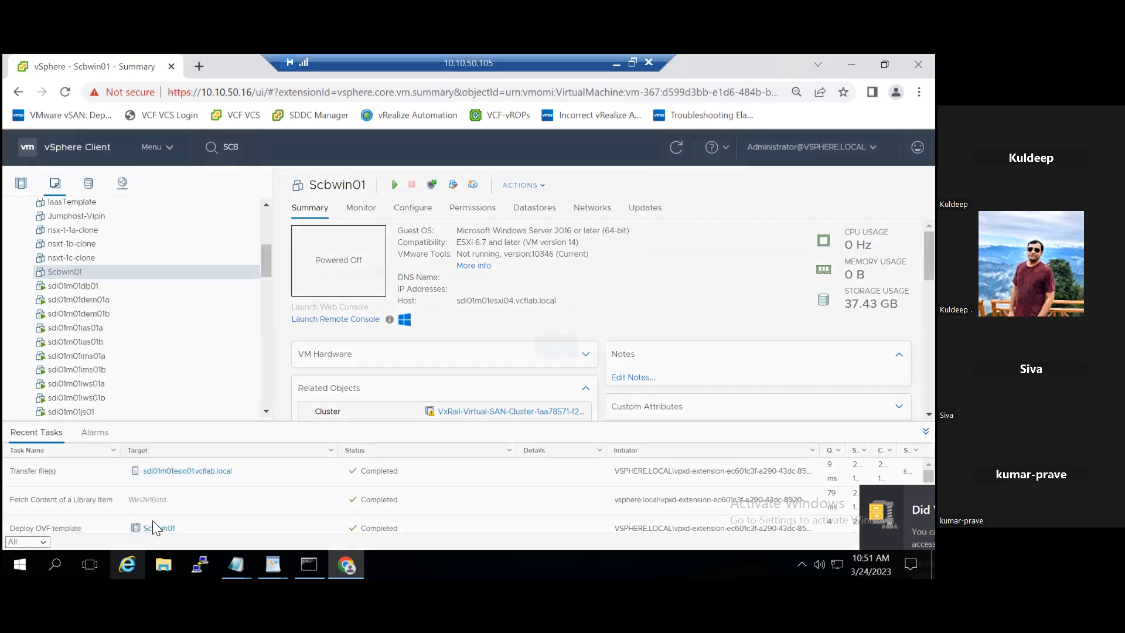
left_click(609, 375)
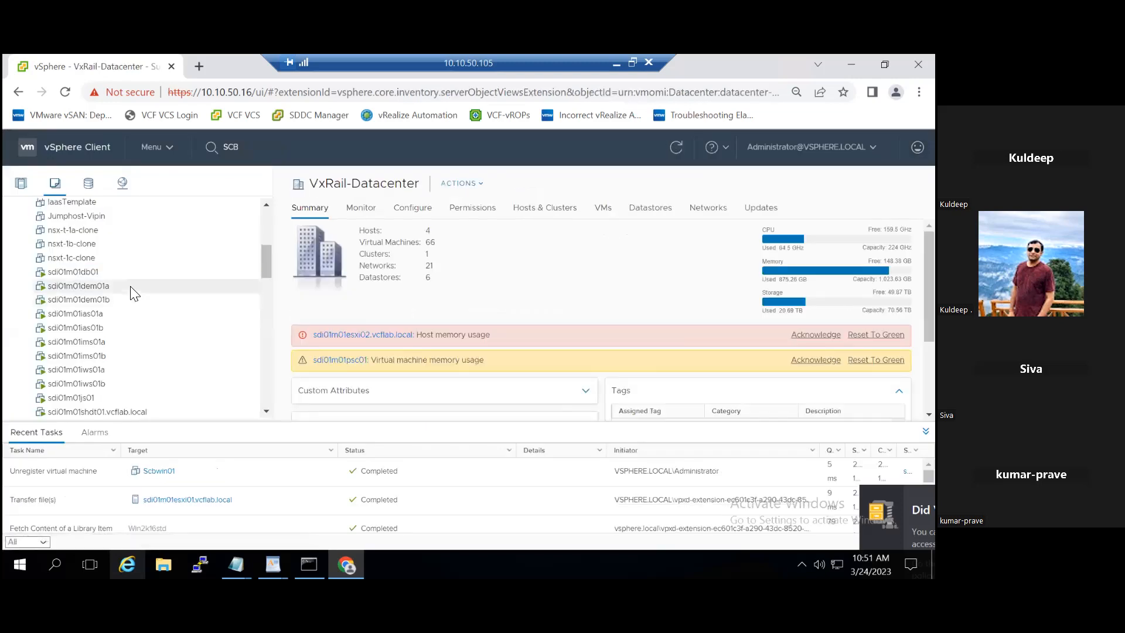
- Open the Files tab of the vSAN datastore ending 67151e7c and scroll its folders
left_click(92, 188)
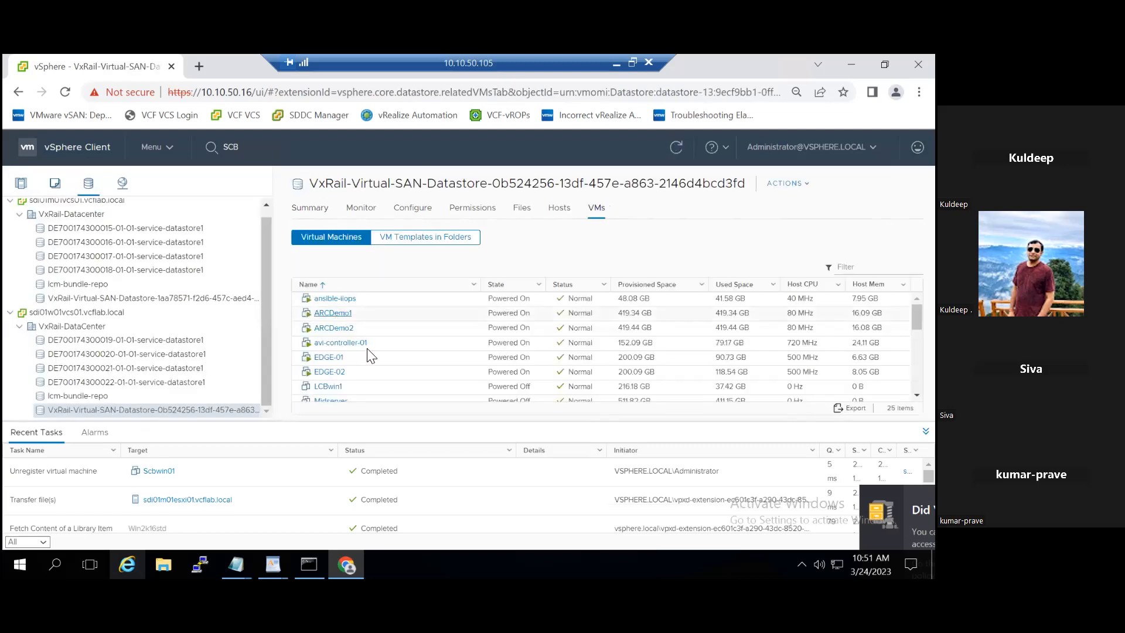
left_click(166, 297)
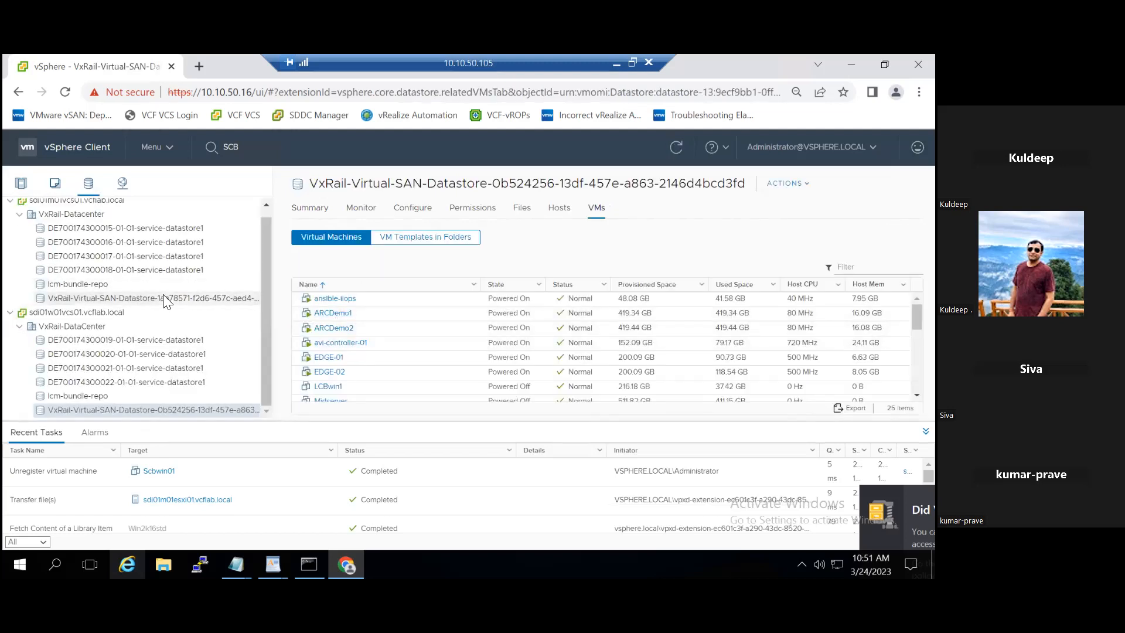
left_click(522, 209)
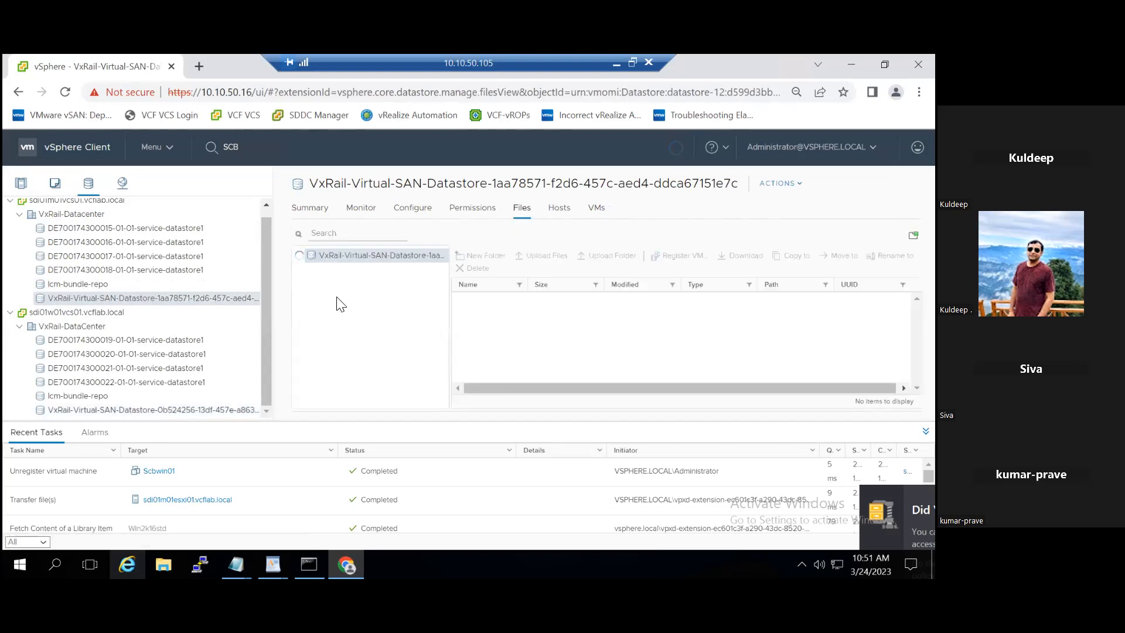
scroll(396, 372, "down", 3)
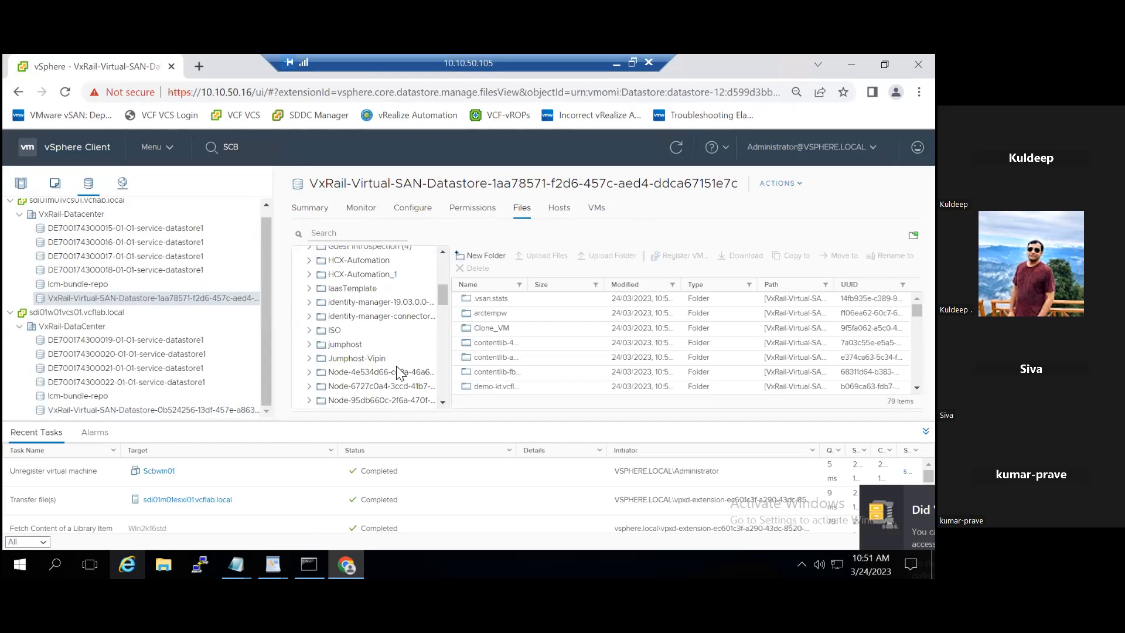
scroll(397, 373, "down", 5)
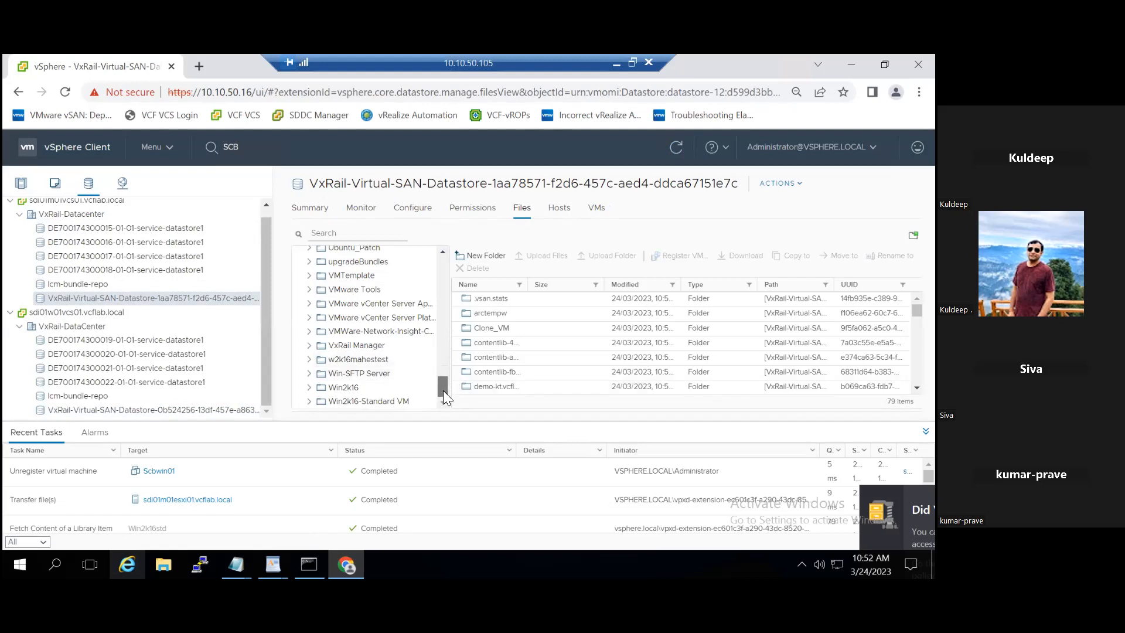
left_click_drag(442, 387, 438, 372)
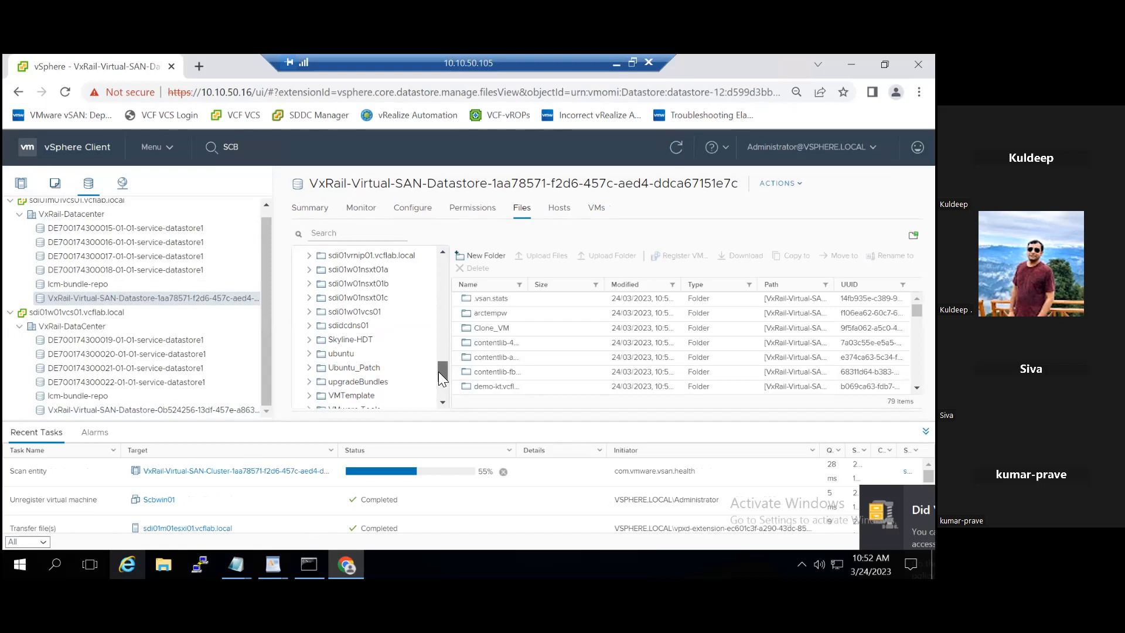
left_click_drag(438, 371, 439, 262)
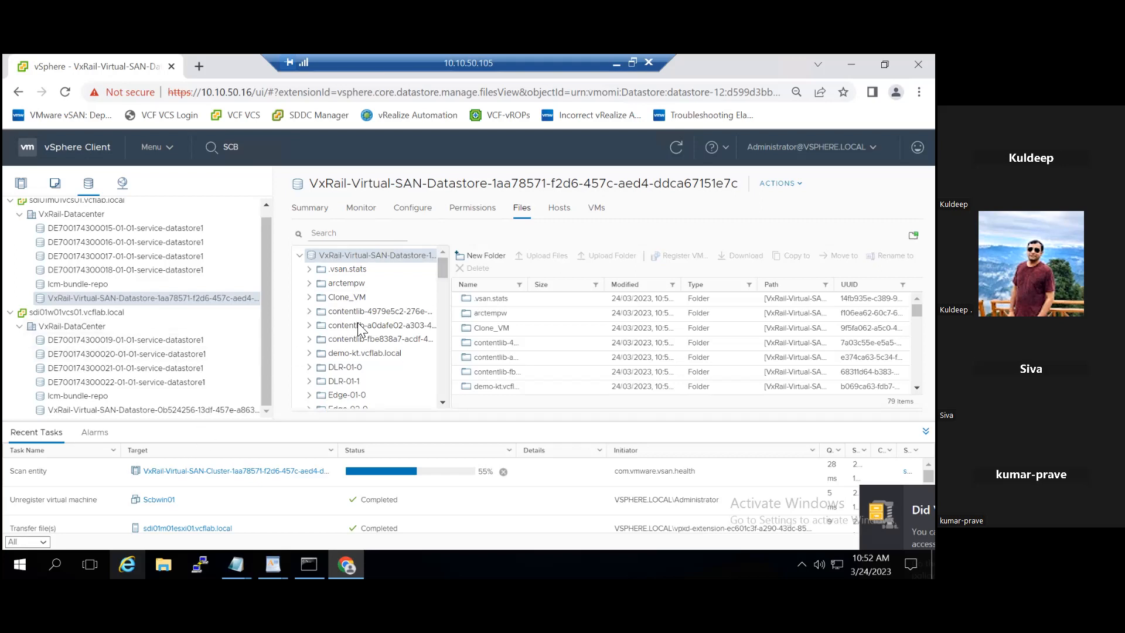
- Search the datastore's files for 'sc'
left_click(337, 233)
type("sc")
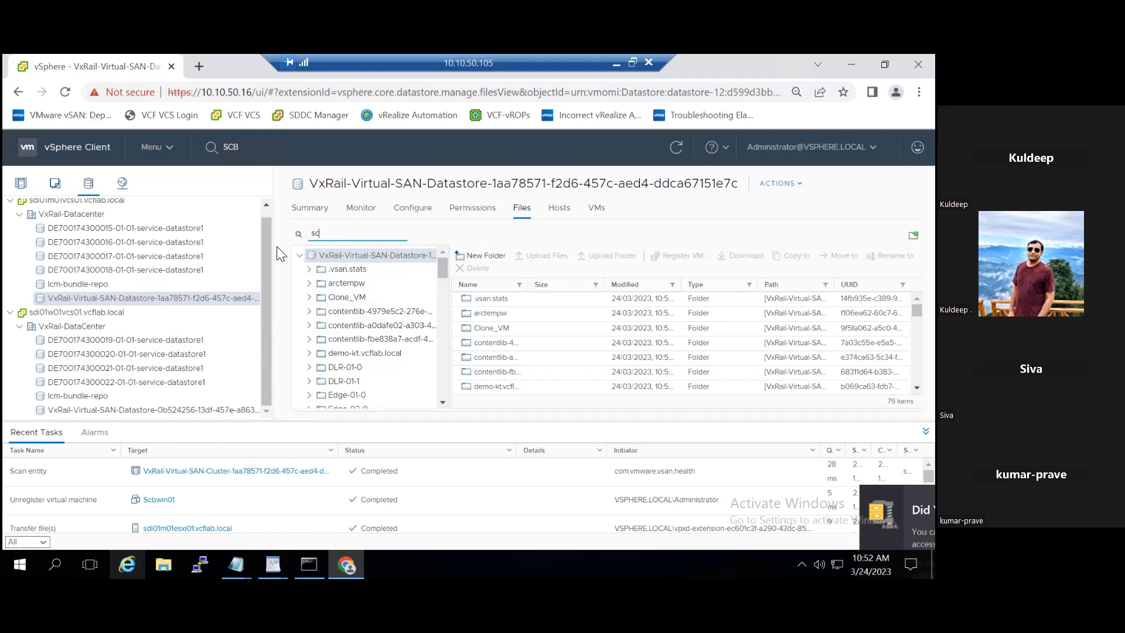
left_click(298, 241)
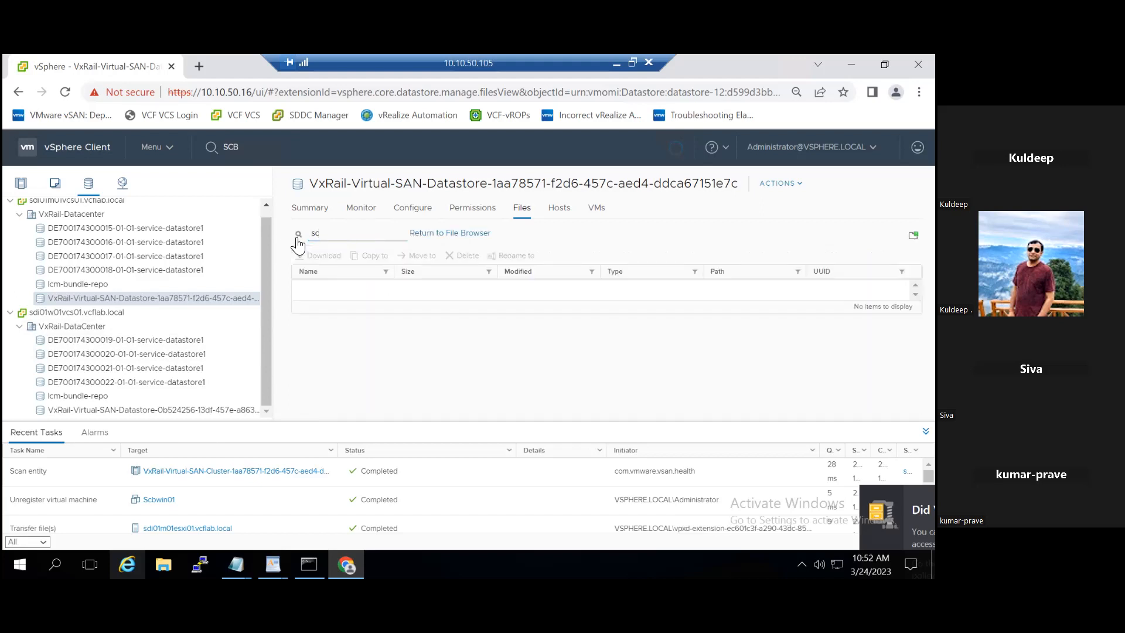
left_click(333, 234)
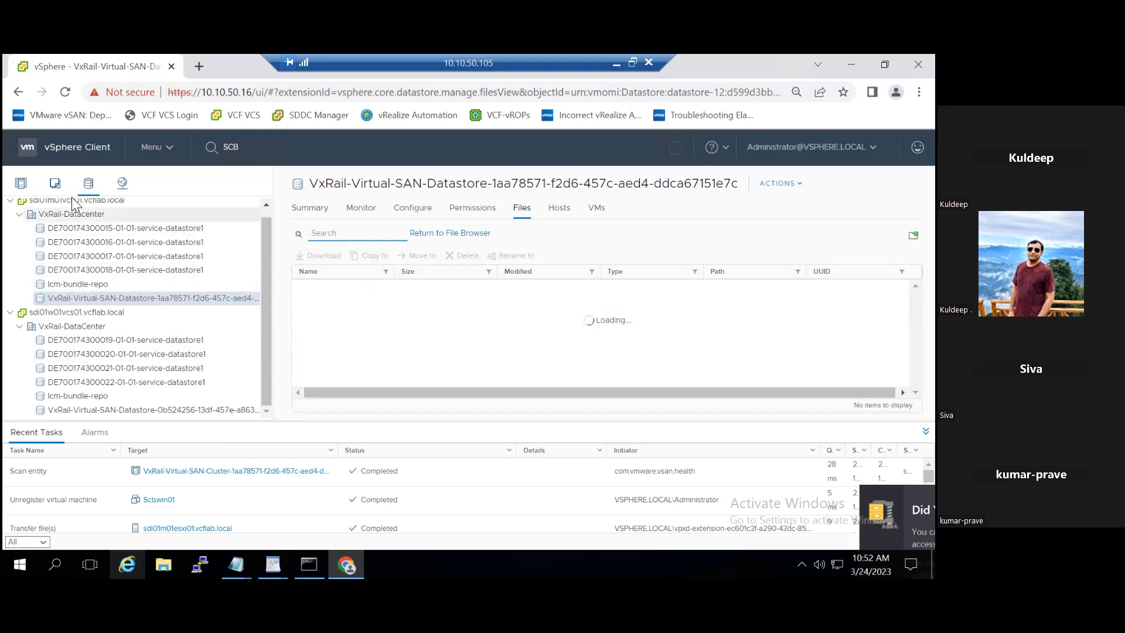
- In Hosts and Clusters, collapse sdi01w01vcs01 and expand VxRail-Datacenter and its vSAN cluster
left_click(21, 182)
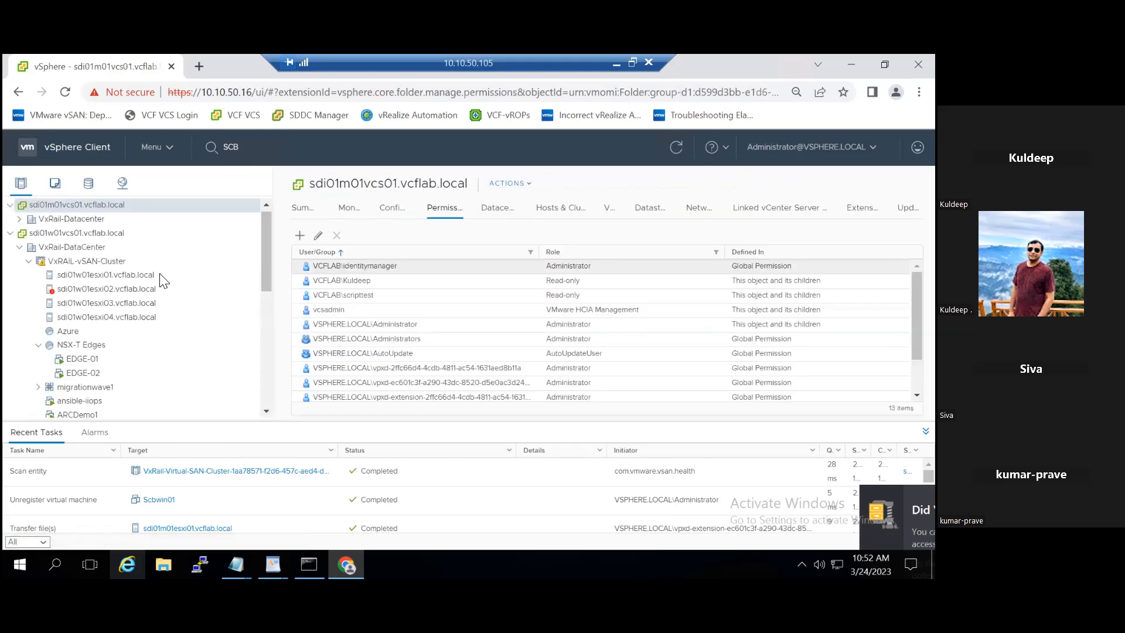
left_click_drag(267, 276, 284, 381)
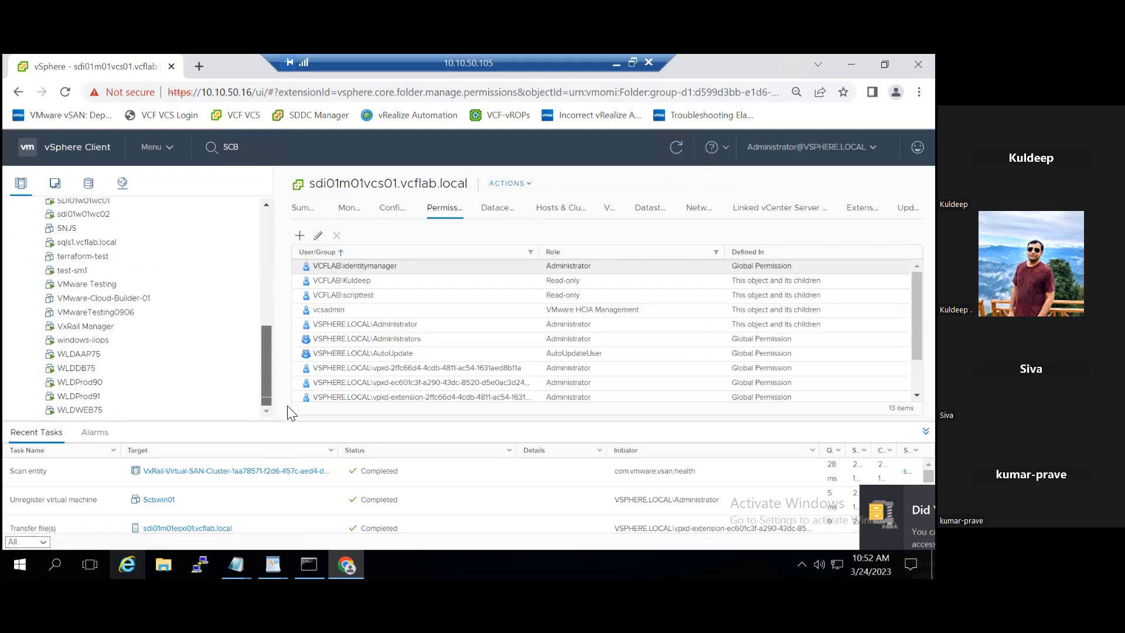
left_click_drag(269, 385, 266, 215)
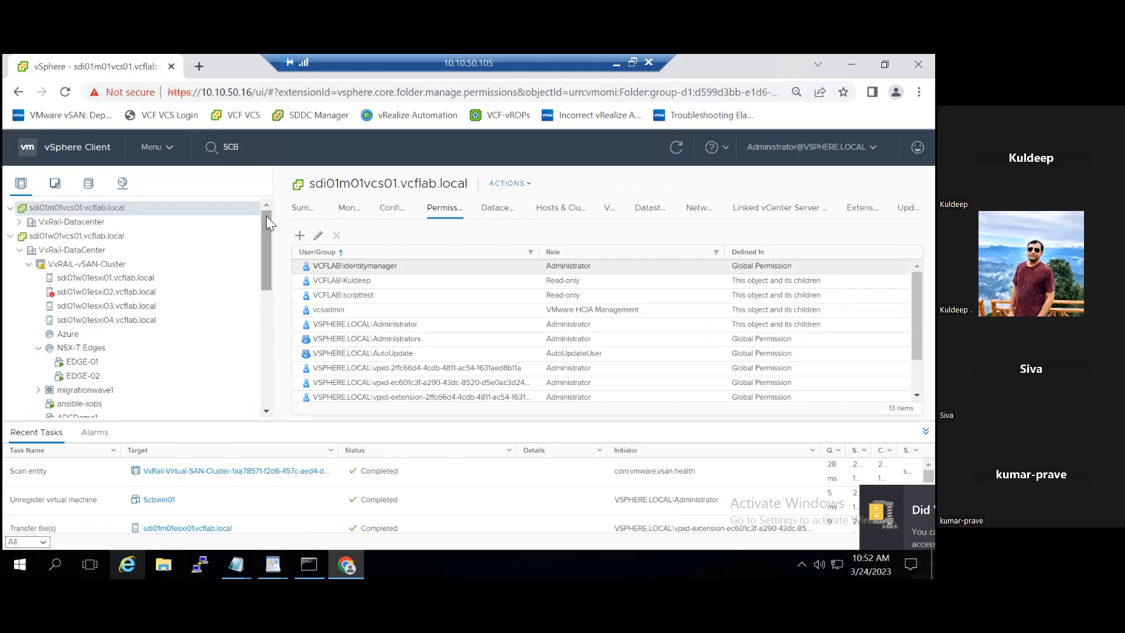
left_click(10, 236)
left_click(19, 221)
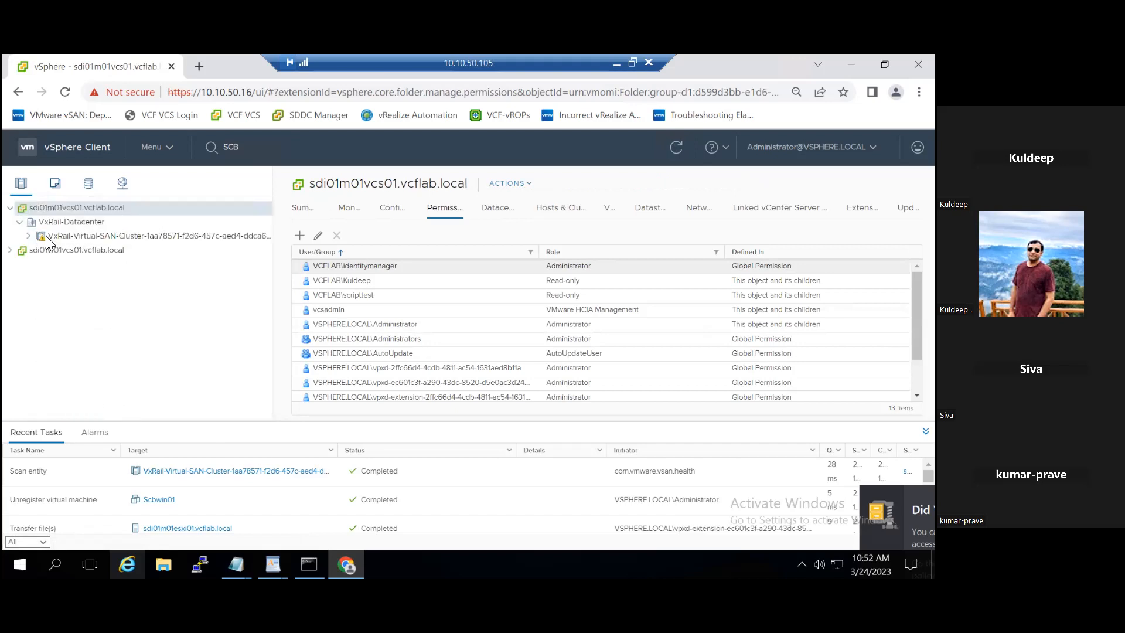
left_click(28, 235)
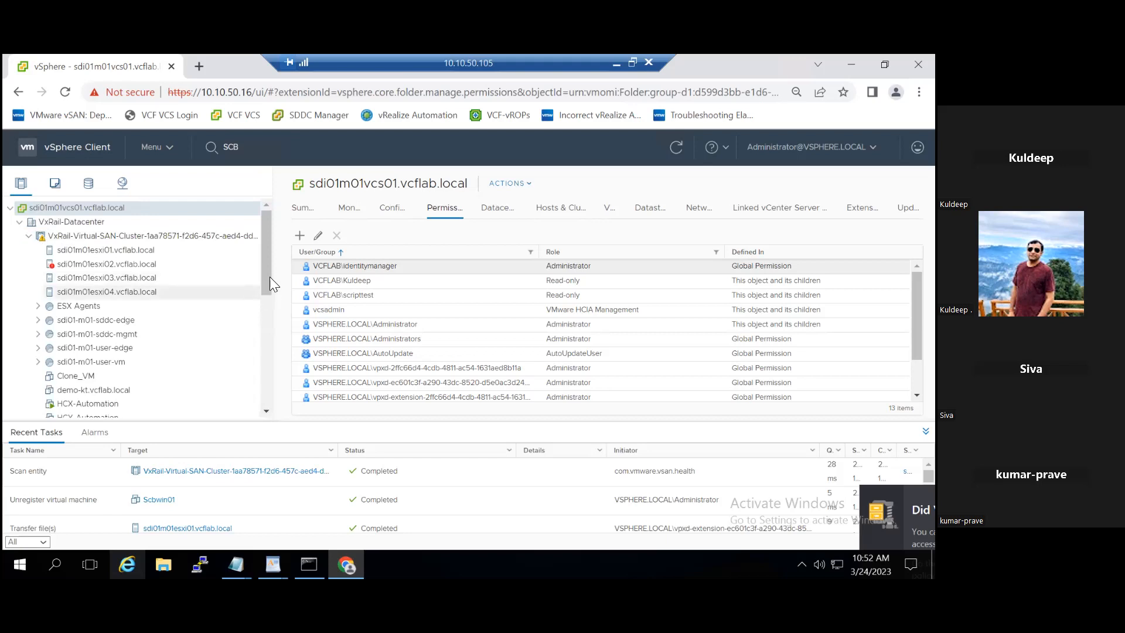
mouse_move(265, 278)
left_mouse_down()
mouse_move(273, 394)
mouse_move(264, 258)
left_mouse_up()
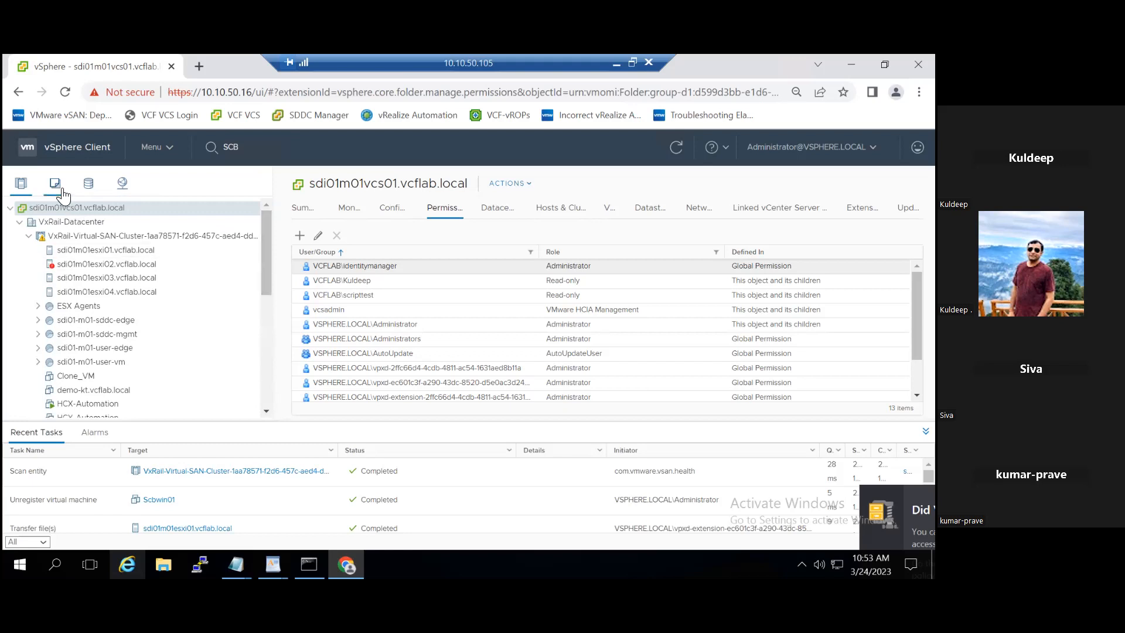
- Return to the vSAN datastore's Files tab and scroll its 79 folders past Scbwin01
left_click(88, 186)
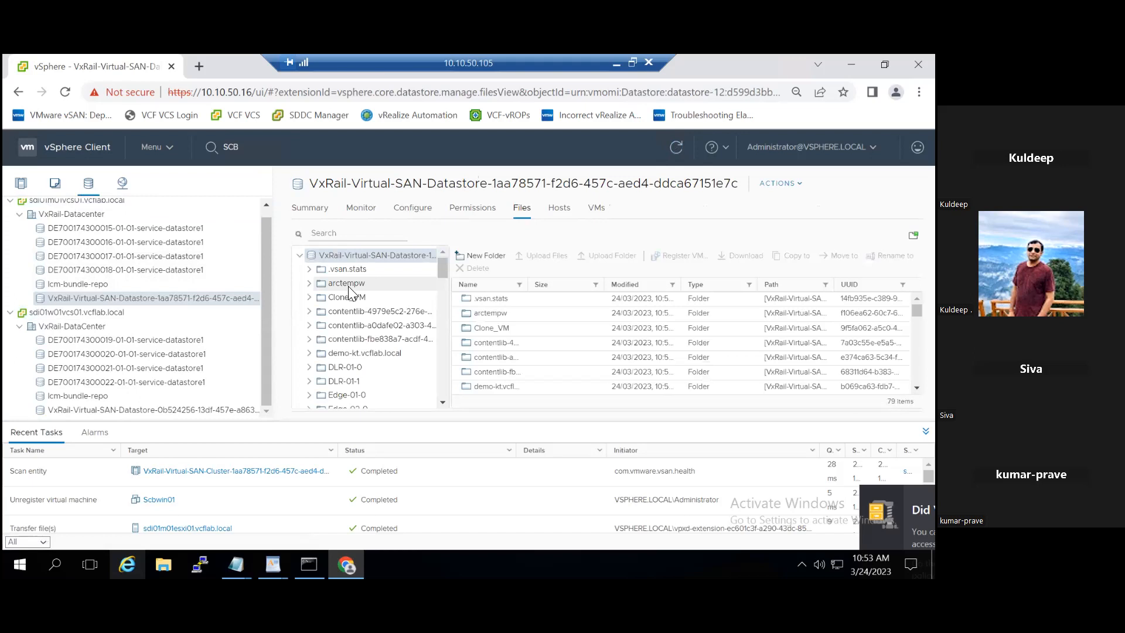
scroll(408, 362, "down", 3)
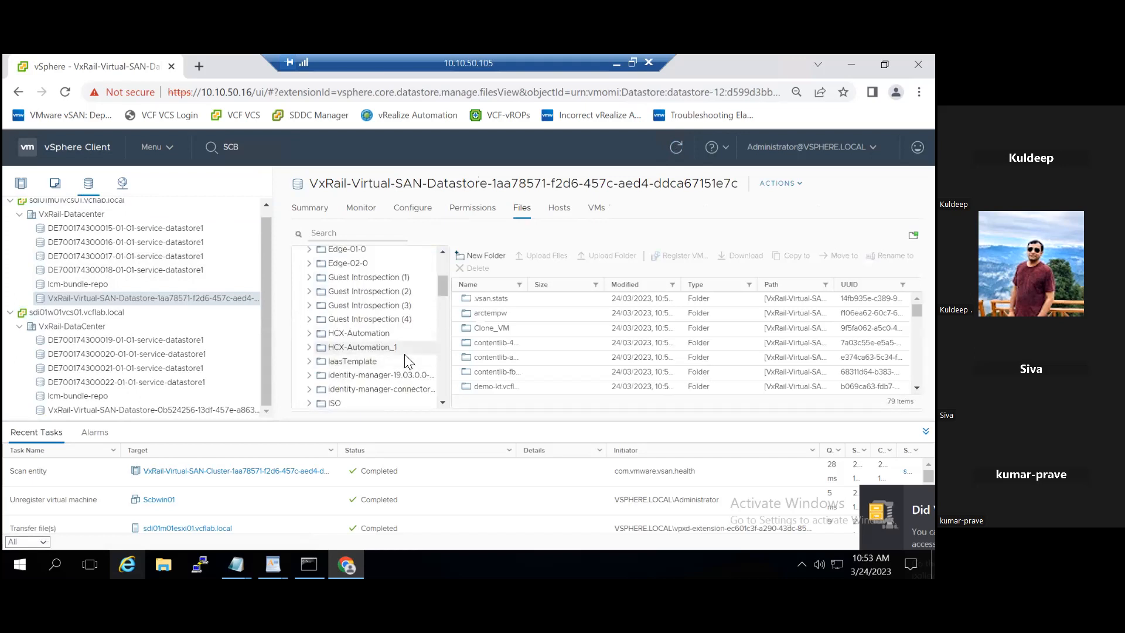
scroll(404, 354, "down", 2)
scroll(408, 360, "down", 2)
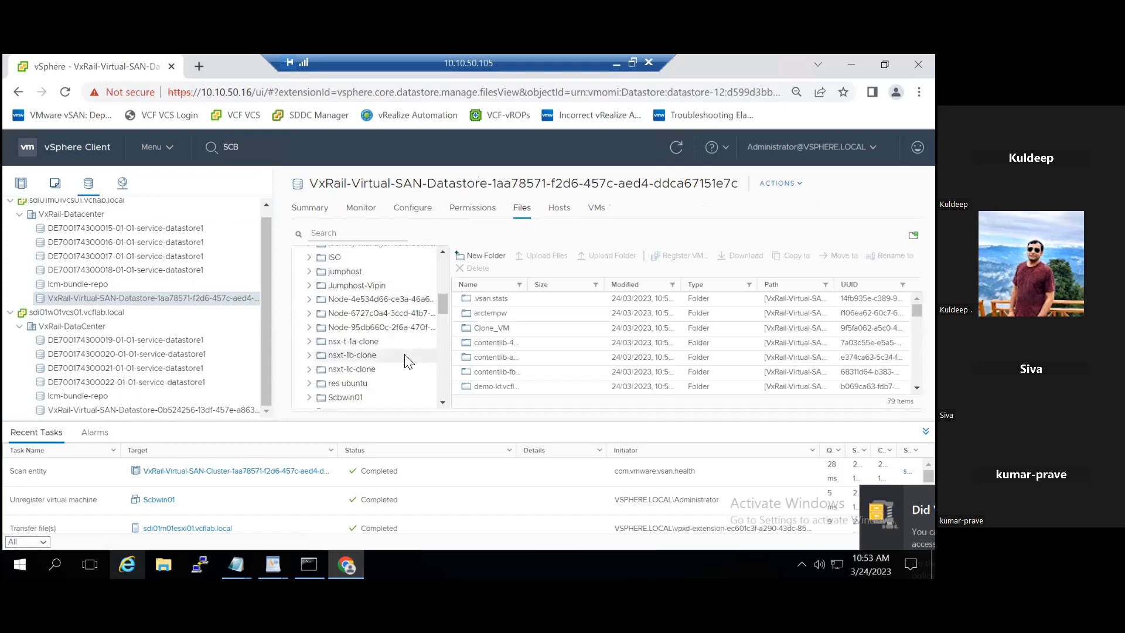
scroll(408, 359, "down", 2)
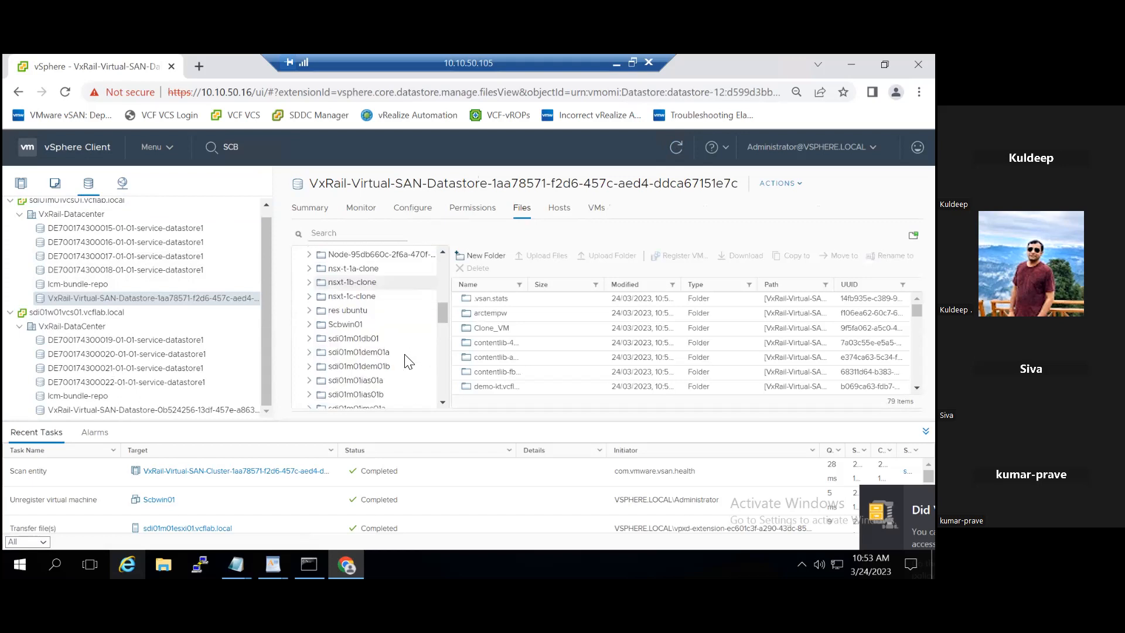
scroll(408, 361, "down", 2)
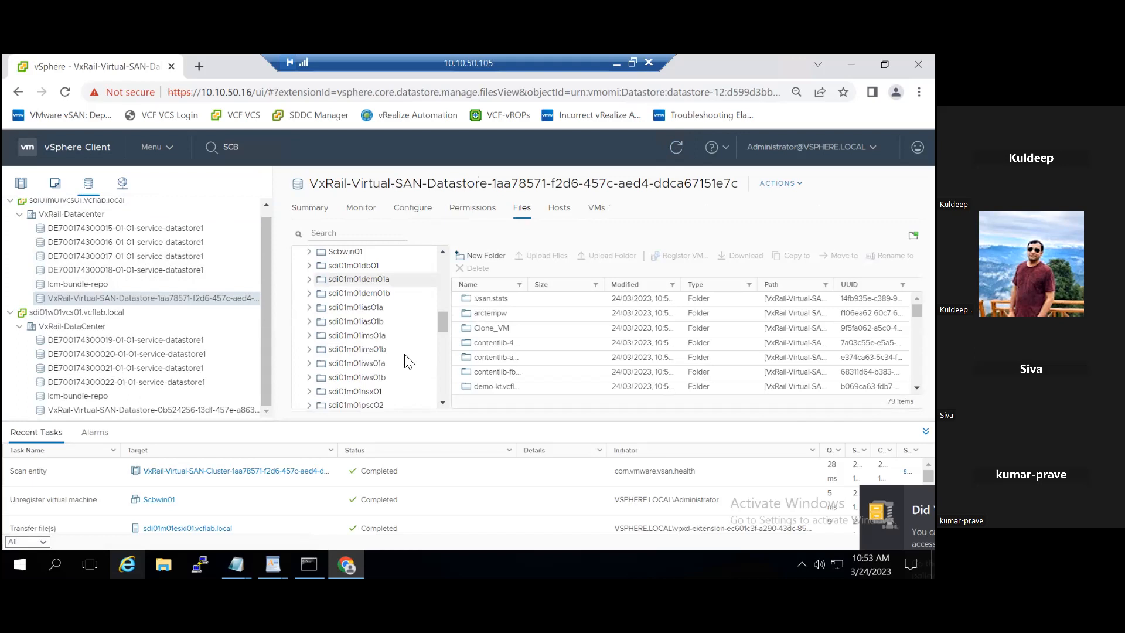
scroll(409, 361, "down", 5)
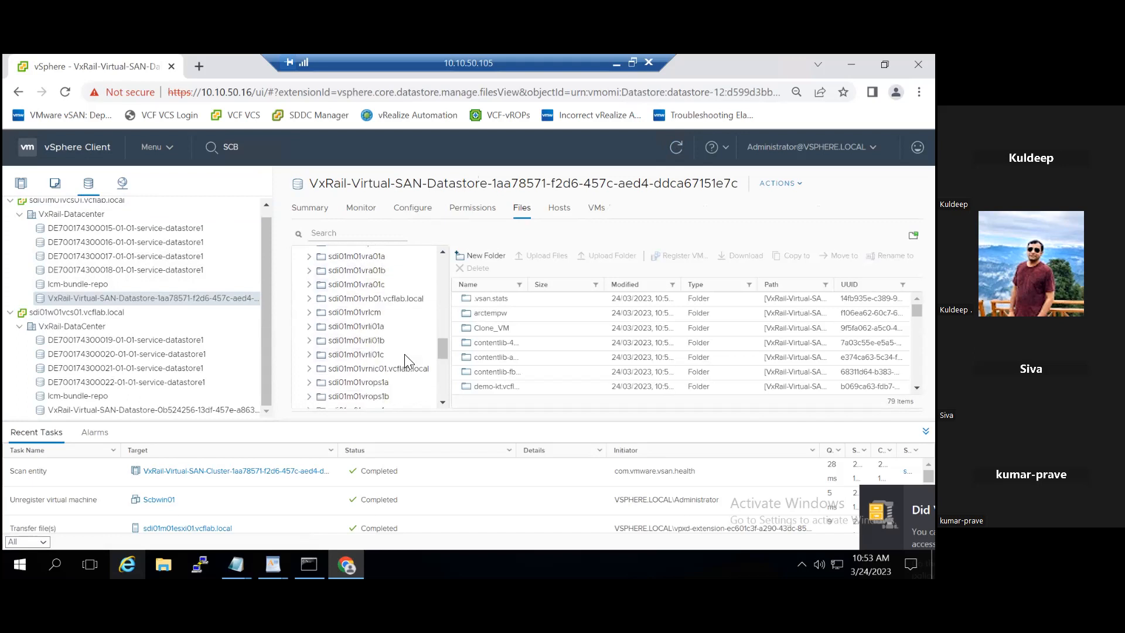
scroll(408, 361, "down", 4)
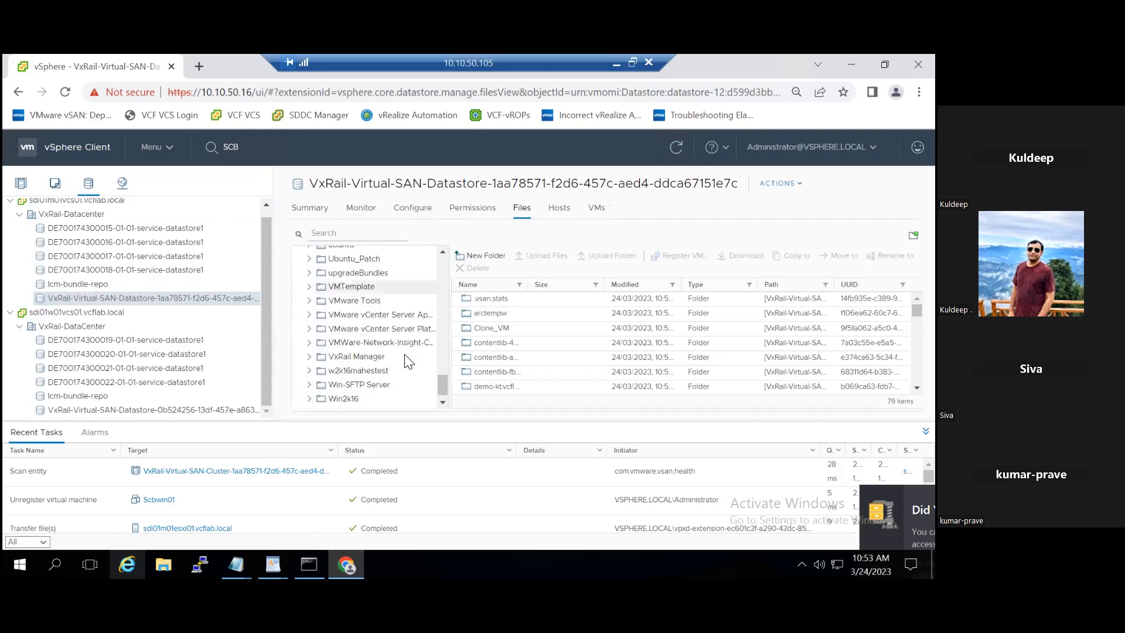
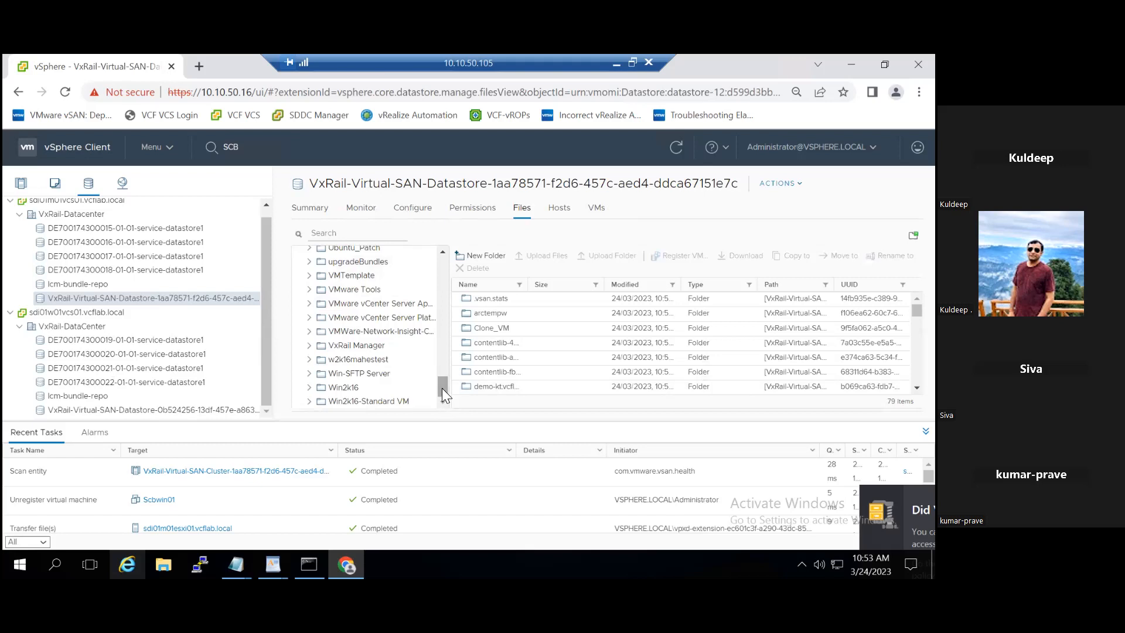
- Try searching the datastore files for 'SCB' and 'win', then clear the search
left_click_drag(442, 388, 445, 266)
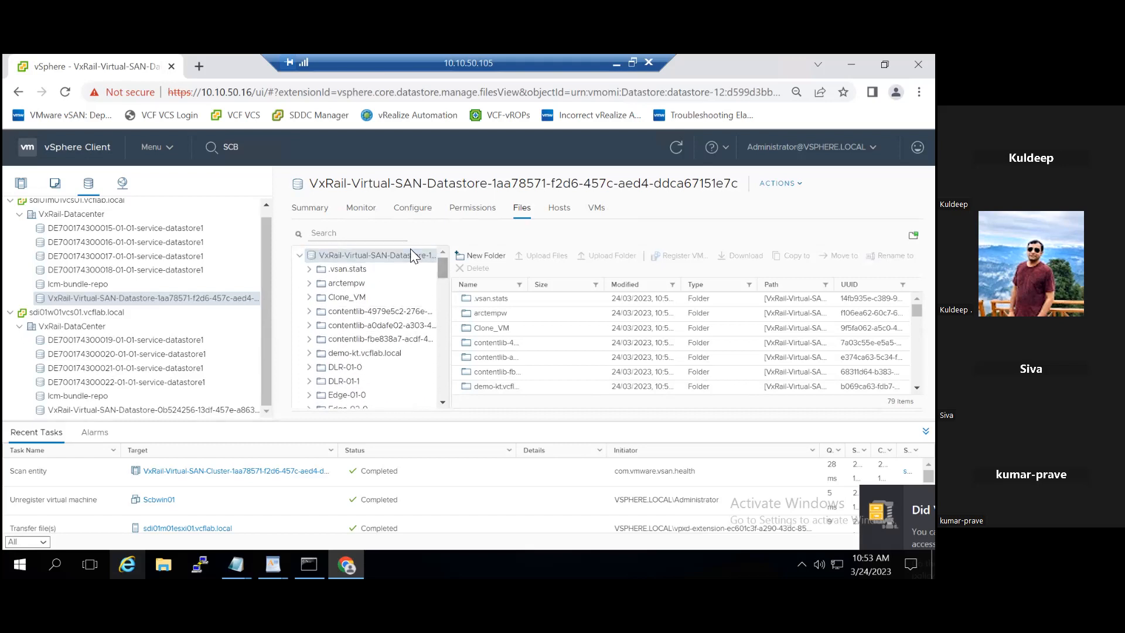
left_click(351, 232)
type("SCB")
key("BackSpace")
key("BackSpace")
key("BackSpace")
type("win")
key("BackSpace")
key("BackSpace")
scroll(104, 254, "up", 1)
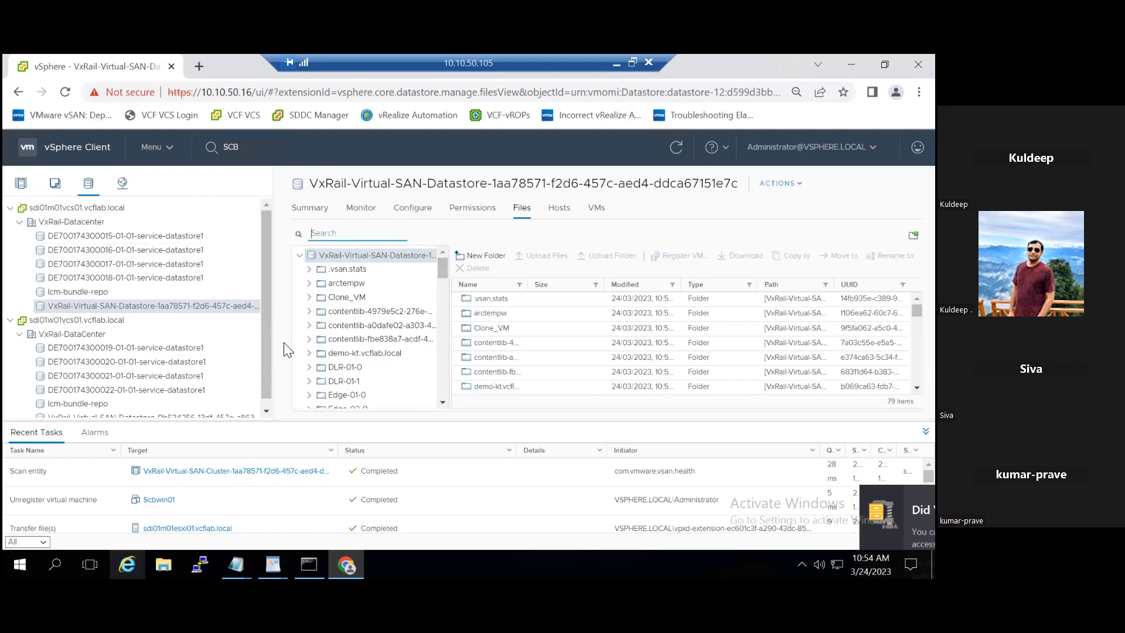
- Review issues and alarms for the vCenter and the VxRail vSAN cluster, briefly opening Scbwin01
left_click(21, 185)
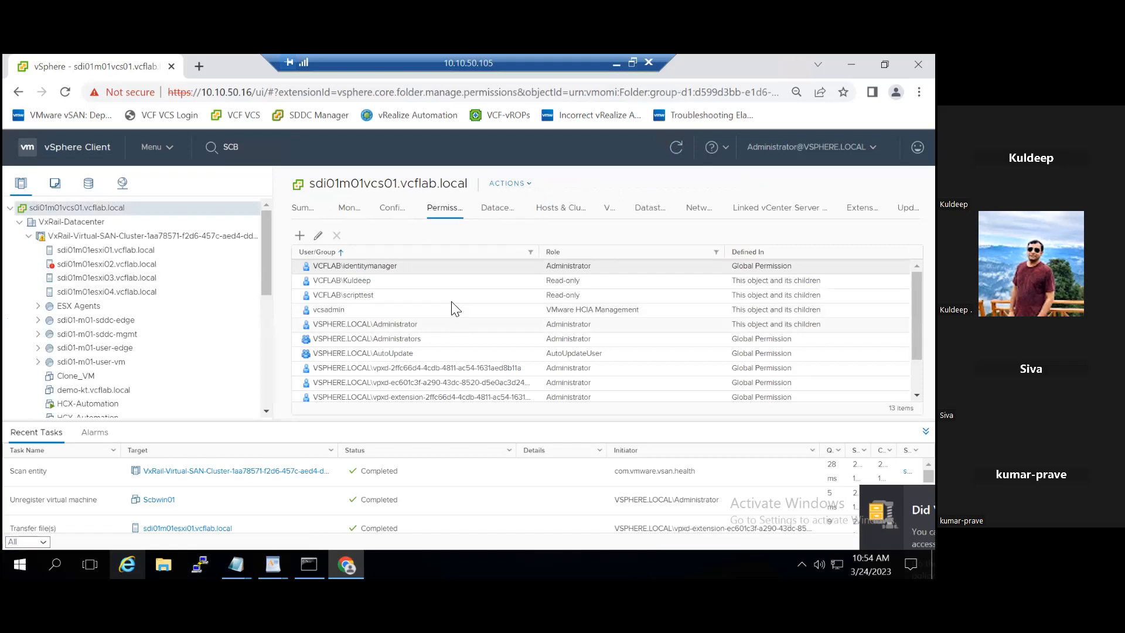
left_click(347, 207)
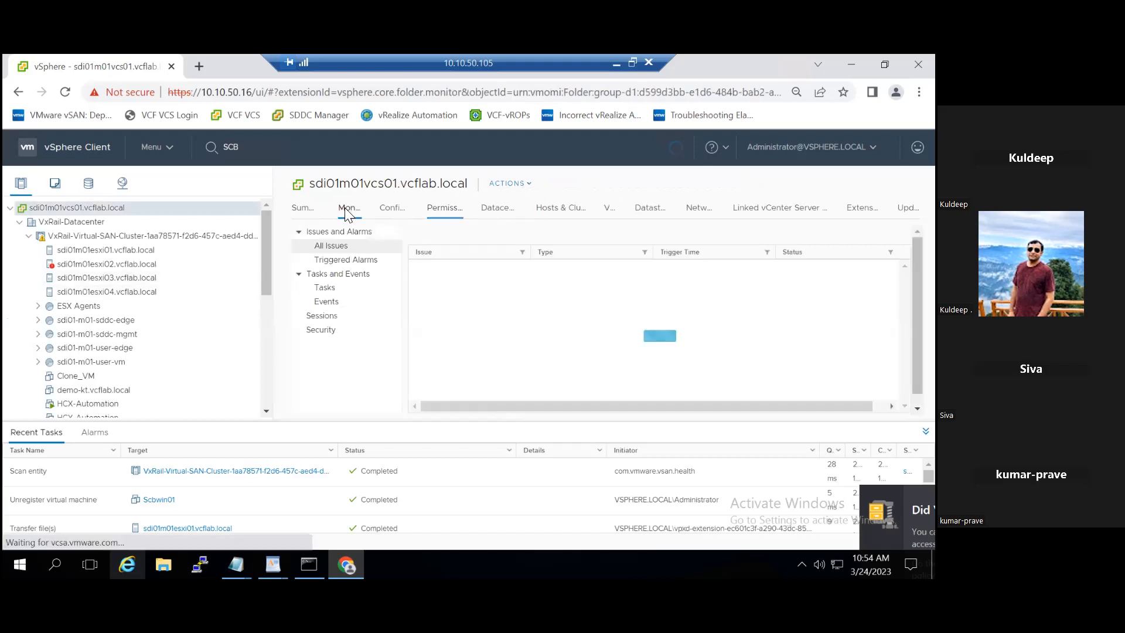
left_click(136, 236)
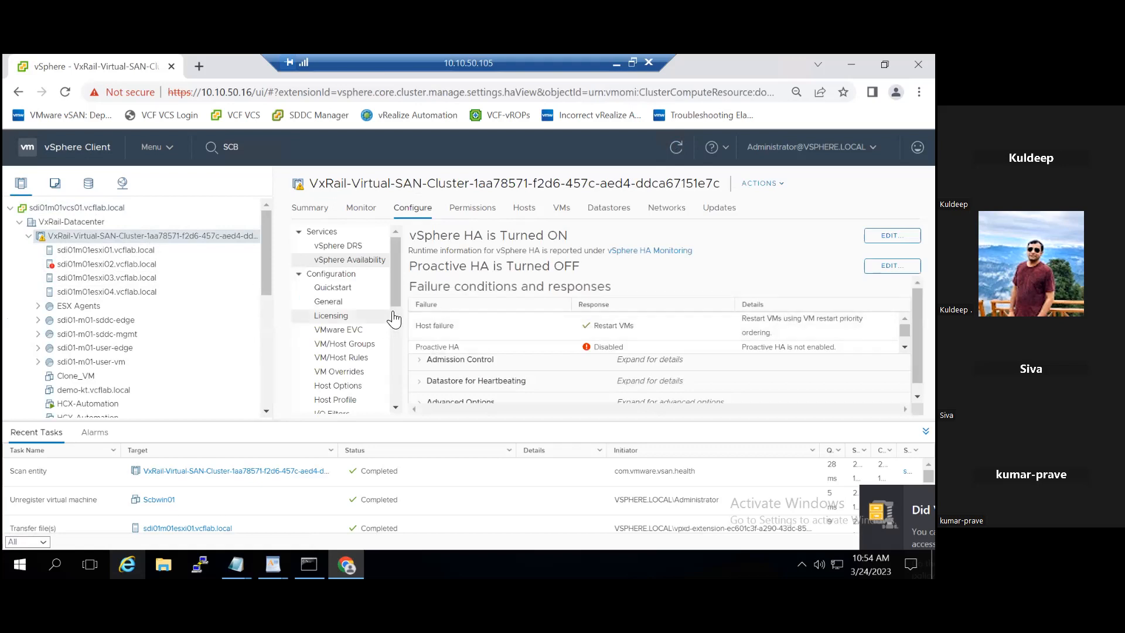
left_click(367, 213)
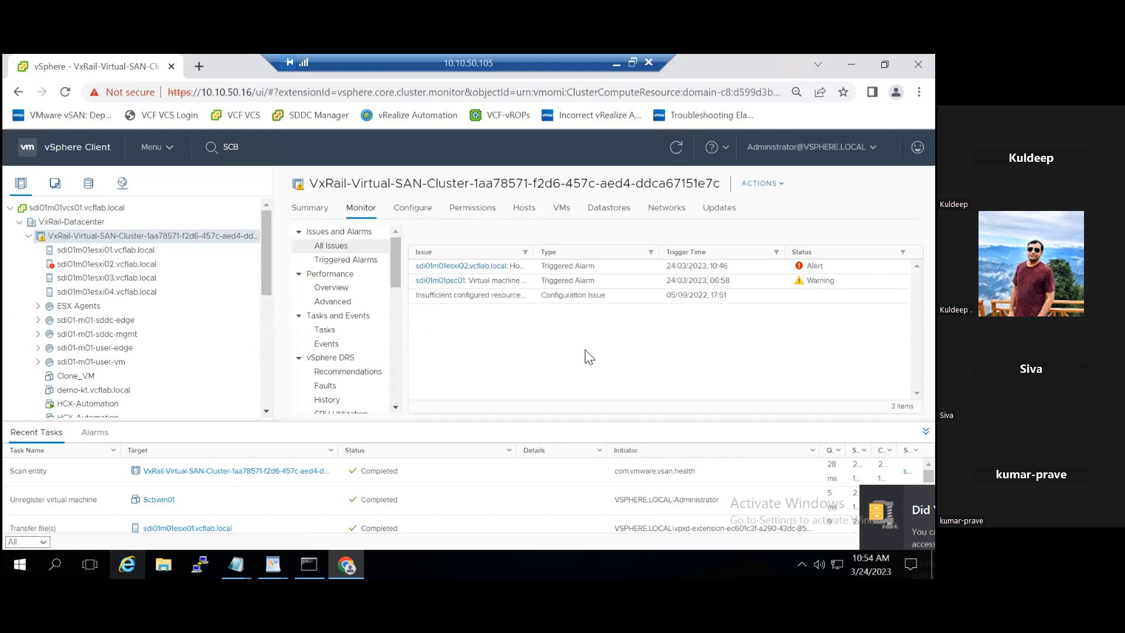
left_click(163, 504)
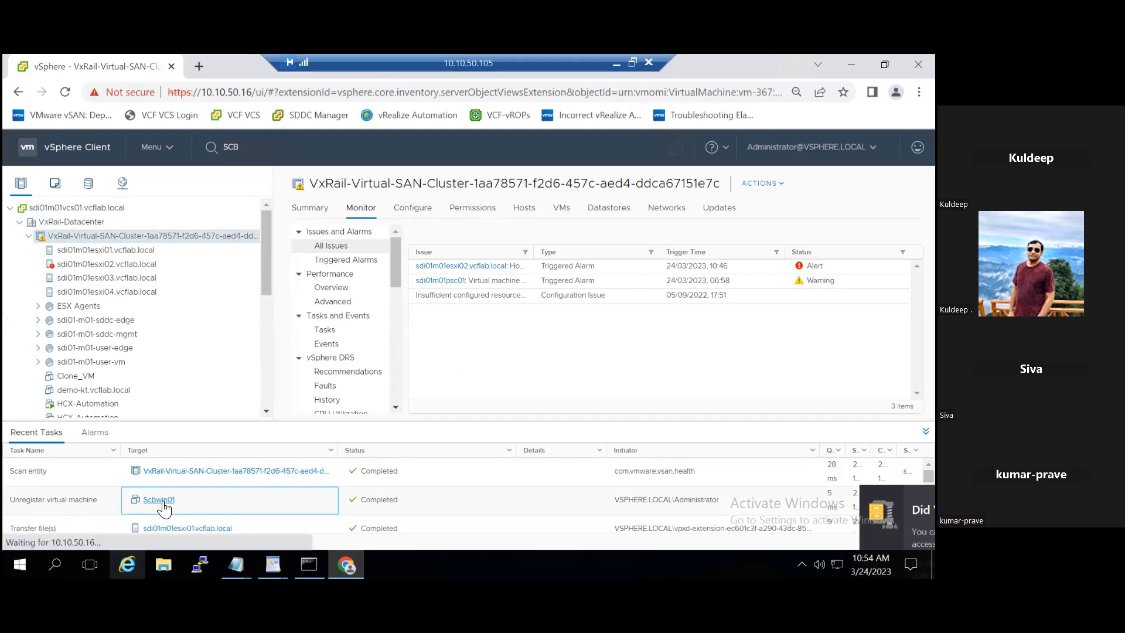
left_click(13, 93)
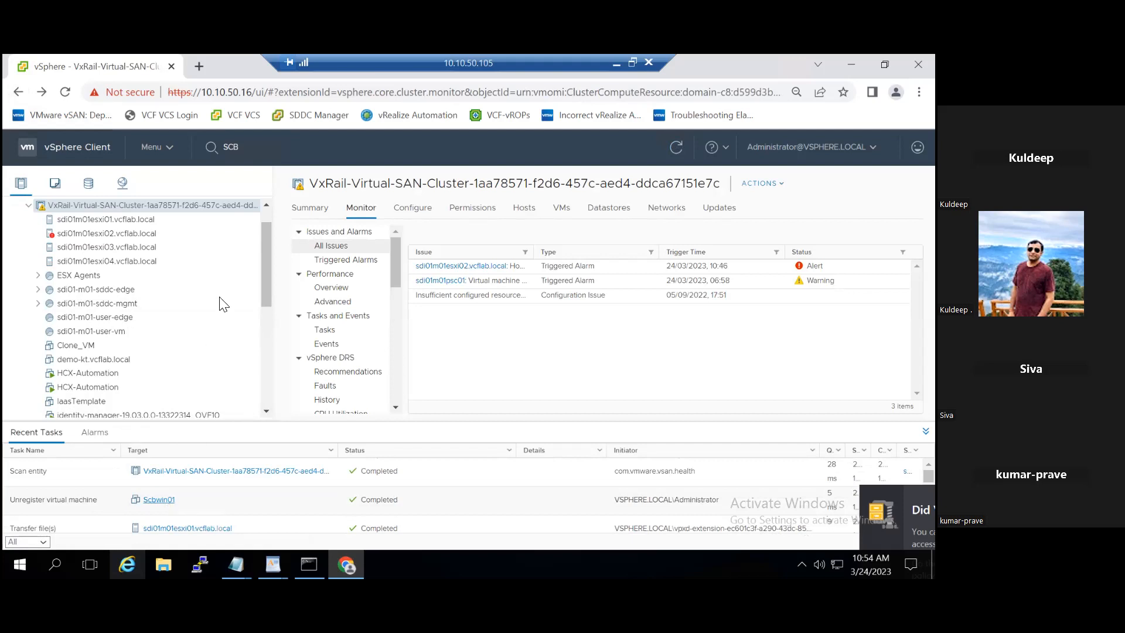
- Go back to the datastore view and scroll down through its files
left_click(88, 183)
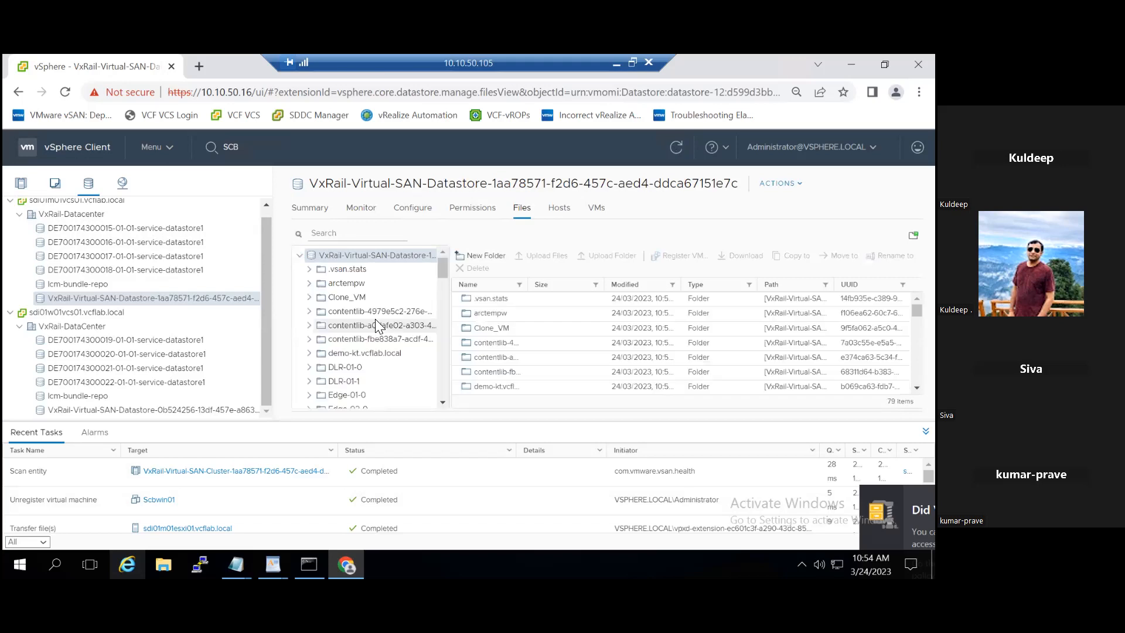
scroll(378, 326, "down", 6)
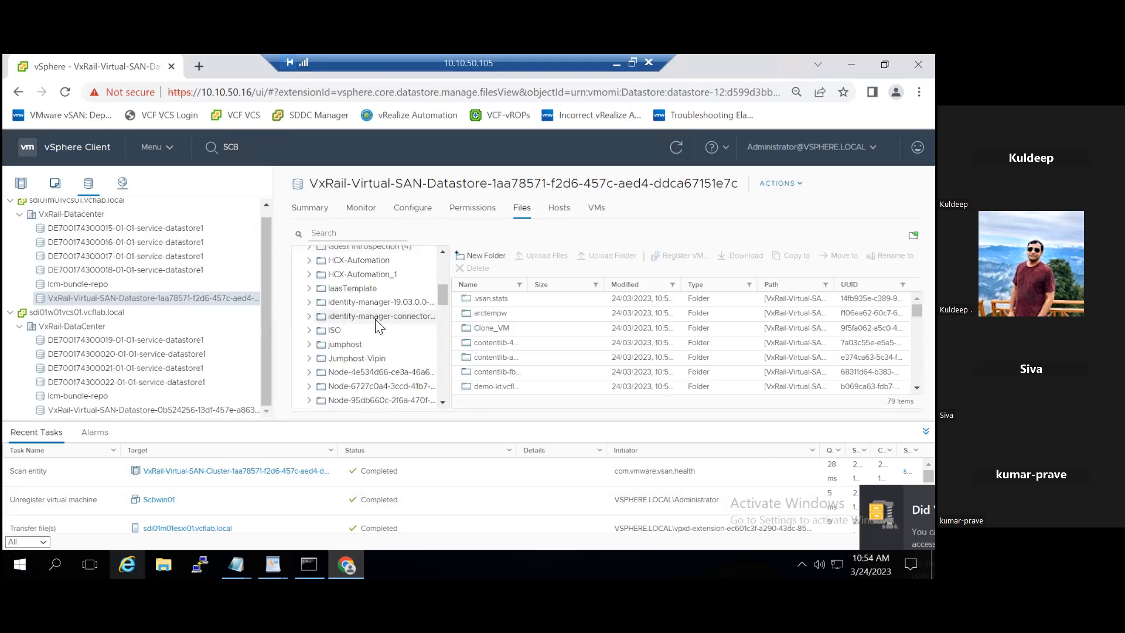
scroll(378, 326, "down", 8)
scroll(378, 325, "down", 8)
scroll(377, 325, "down", 2)
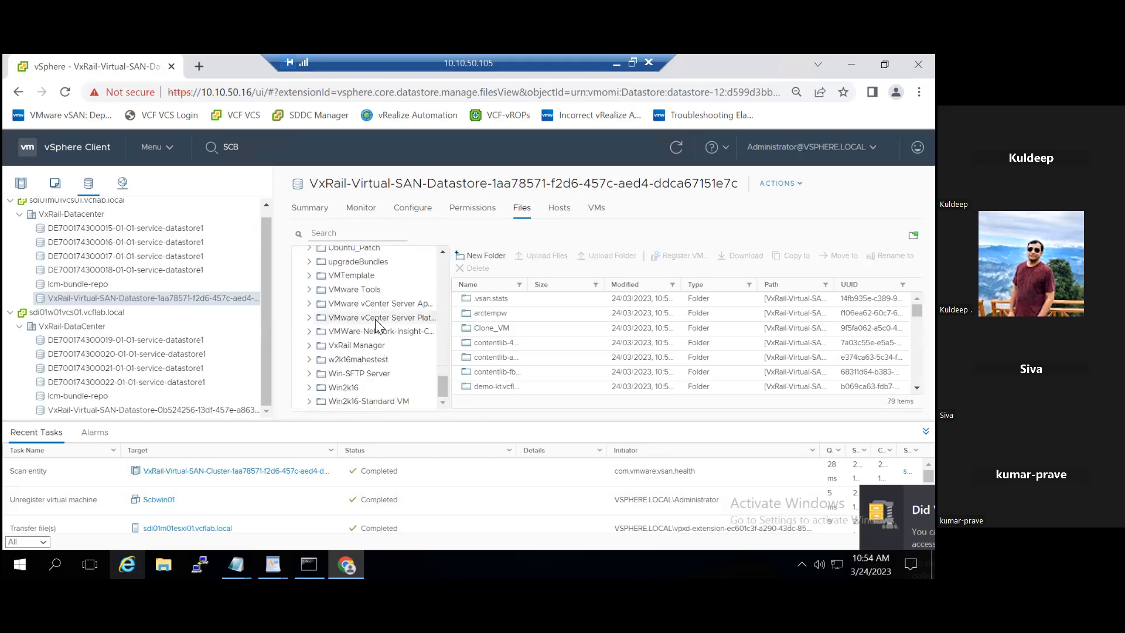
- In Hosts and Clusters, expand sdi01w01vcs01.vcflab.local and open VxRail-DataCenter's summary
left_click(23, 183)
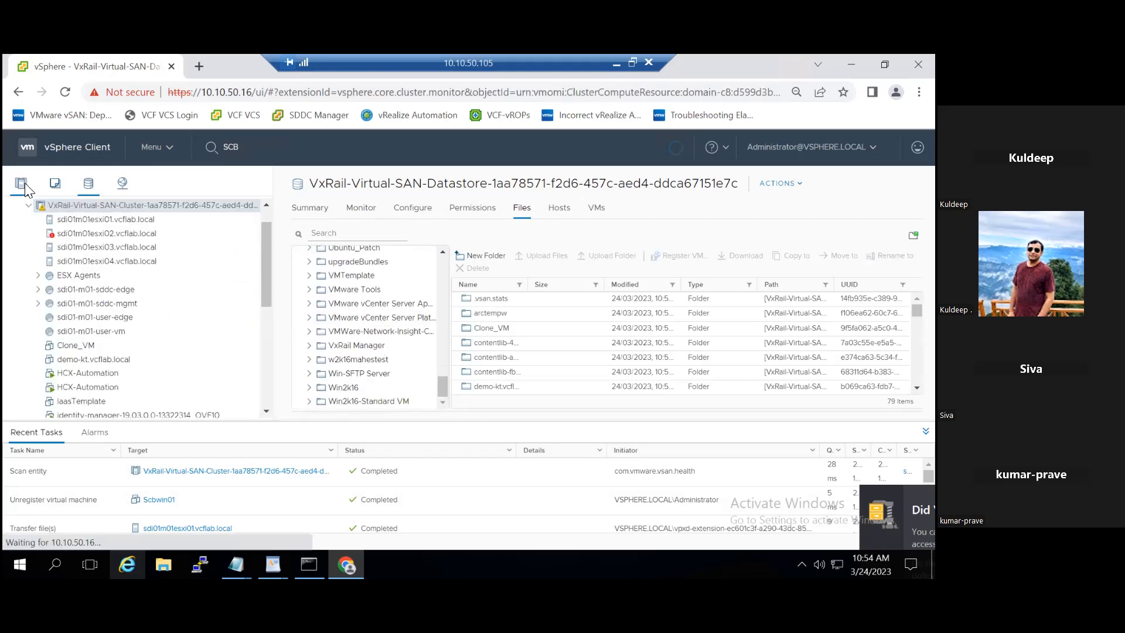
left_click_drag(267, 288, 275, 410)
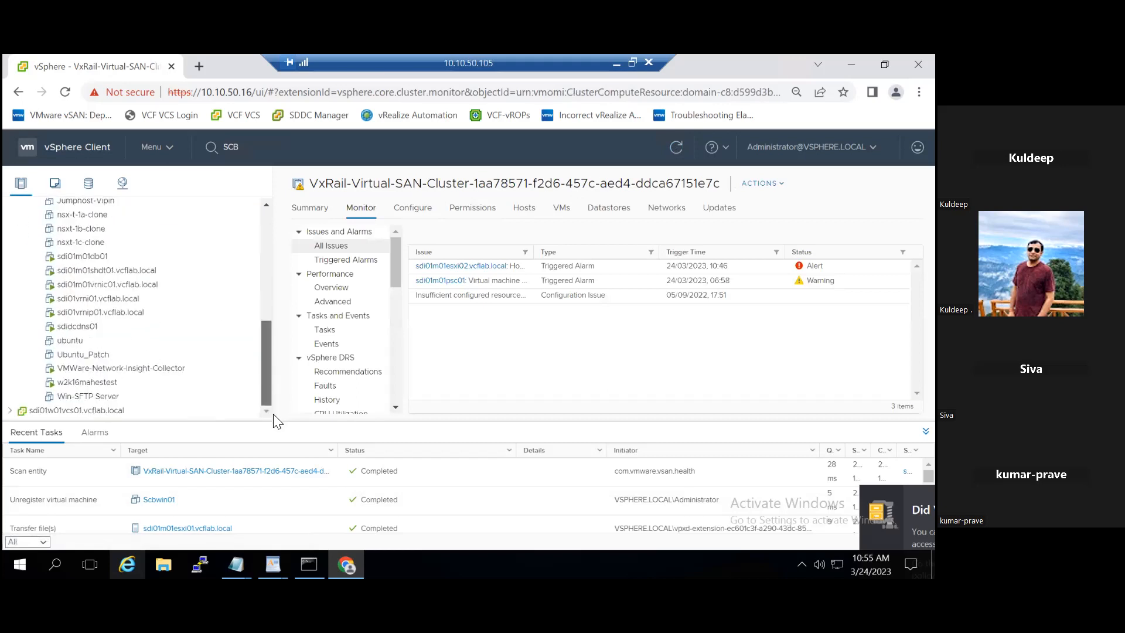
left_click(10, 410)
left_click_drag(262, 365, 266, 414)
left_click(89, 416)
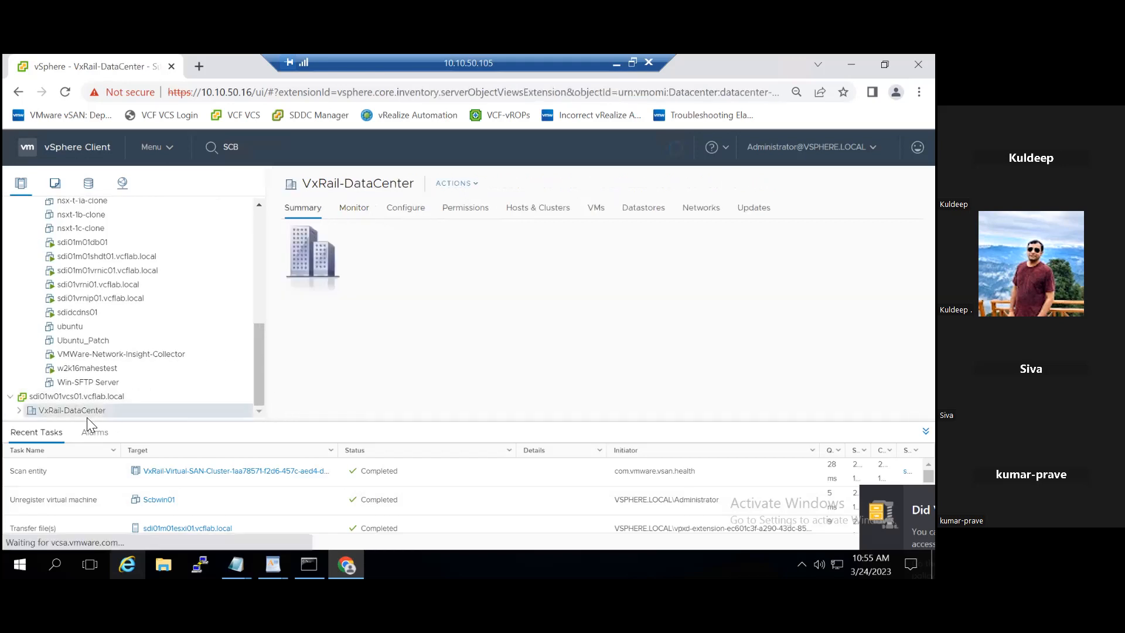
left_click(93, 185)
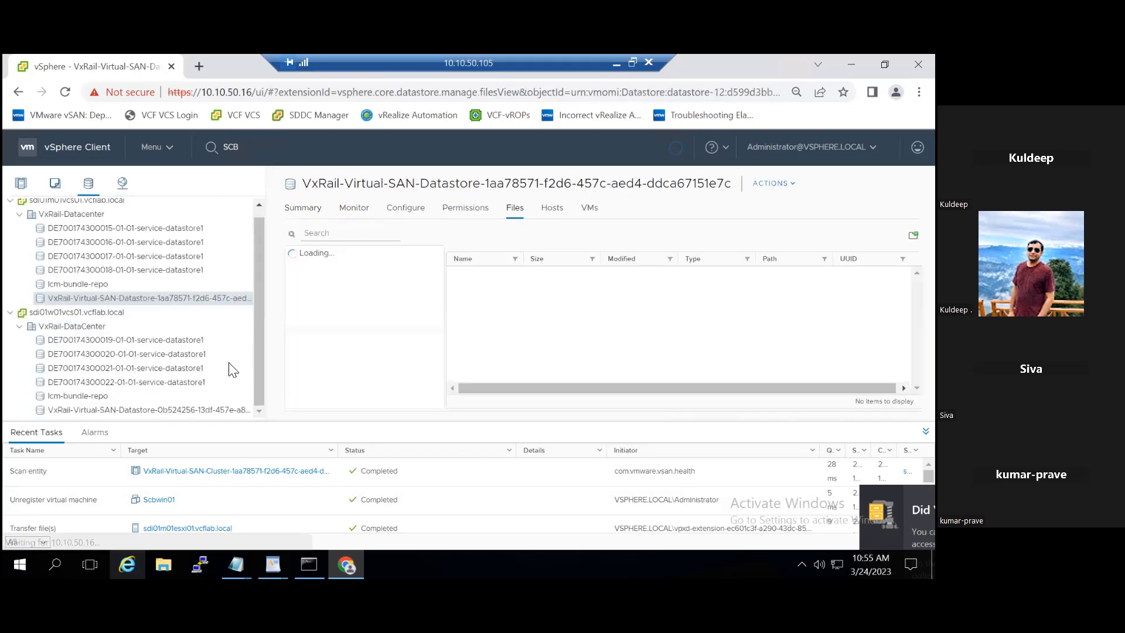
left_click(196, 406)
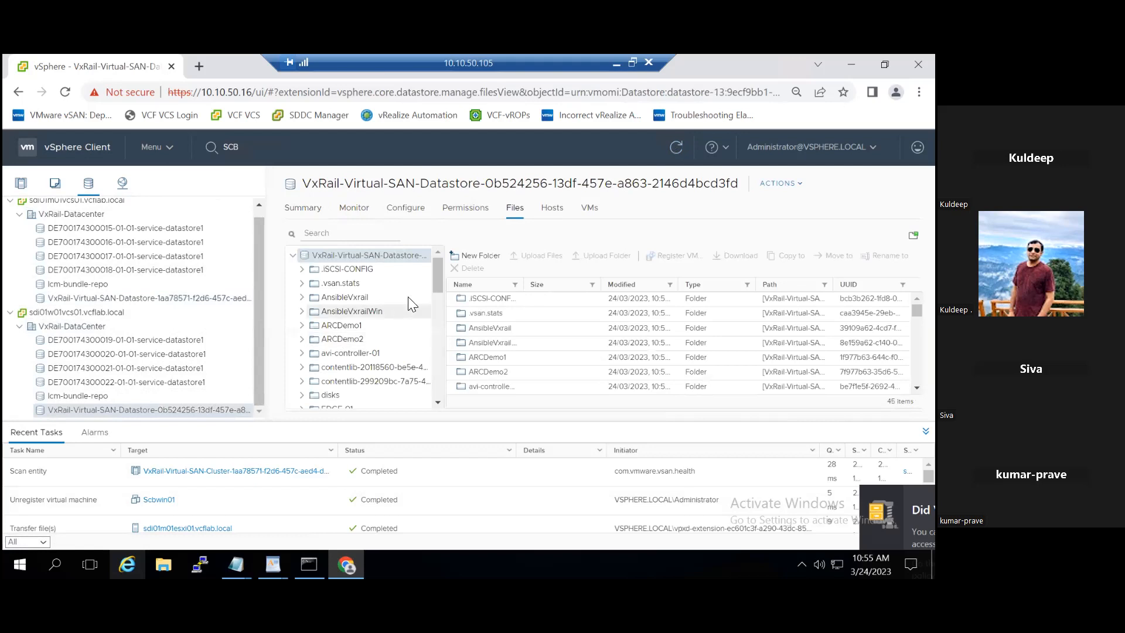
scroll(436, 332, "down", 8)
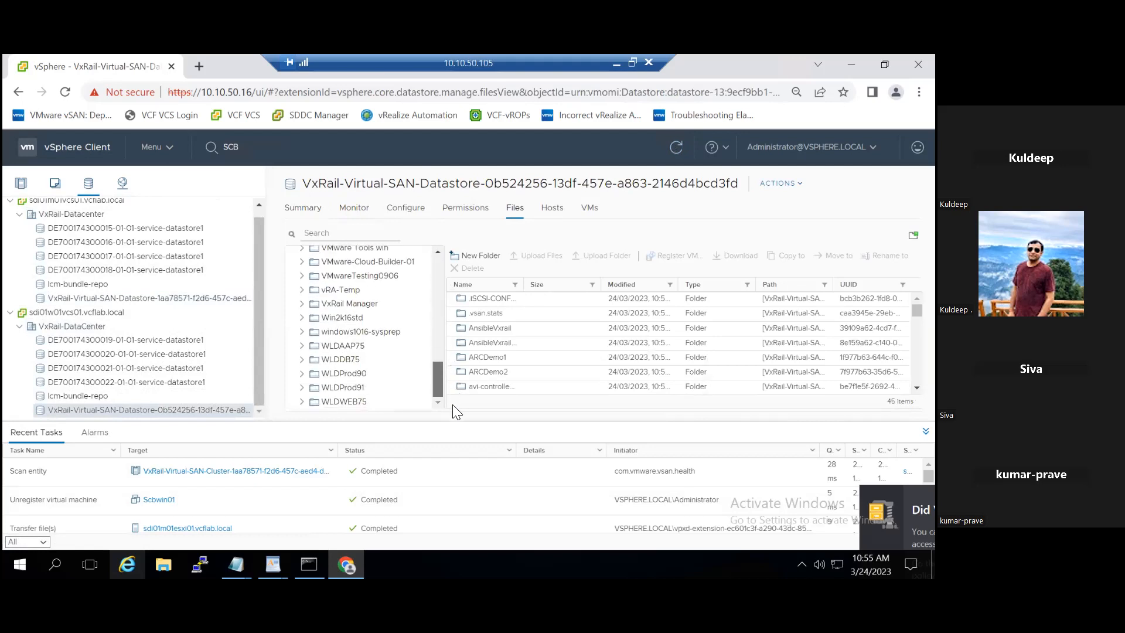
scroll(447, 378, "up", 1)
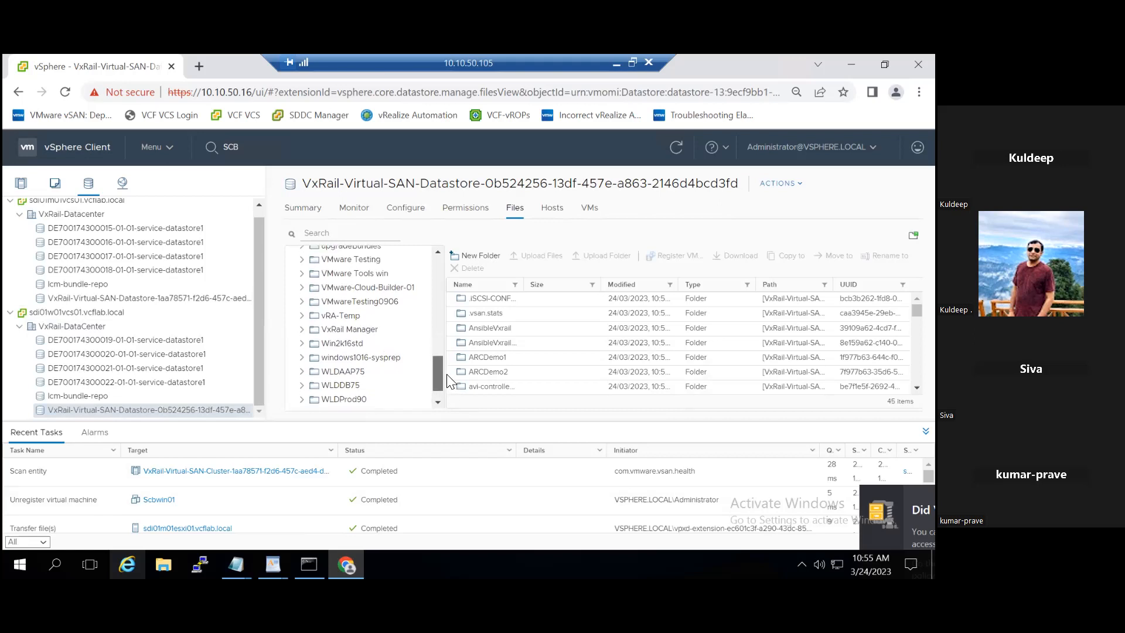
scroll(447, 374, "up", 1)
left_click(330, 231)
type("lcb")
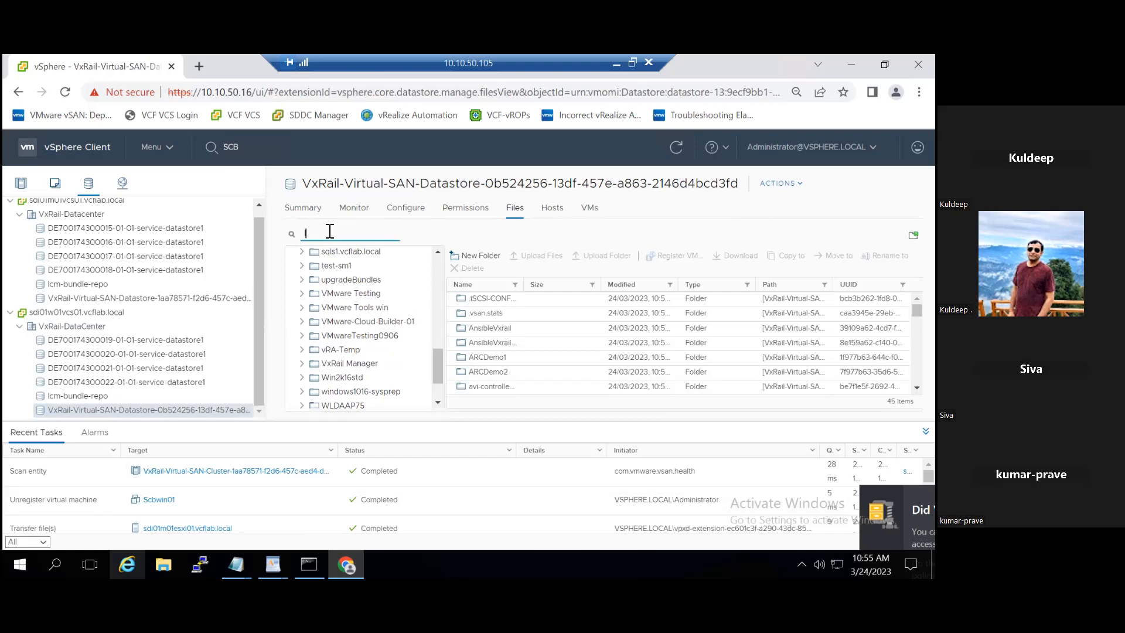
key("BackSpace")
key("BackSpace")
key("BackSpace")
left_click(21, 183)
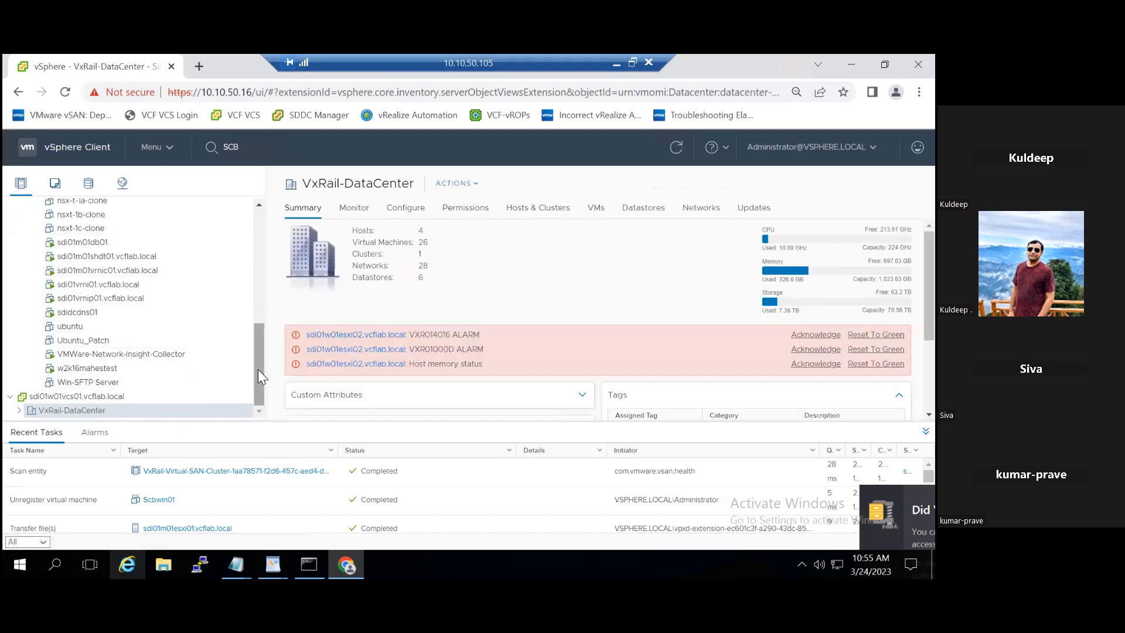
- Collapse the vSAN cluster, switch to VMs and Templates, and open LCBwin1 via a search for 'lcb'
left_click_drag(261, 376, 261, 262)
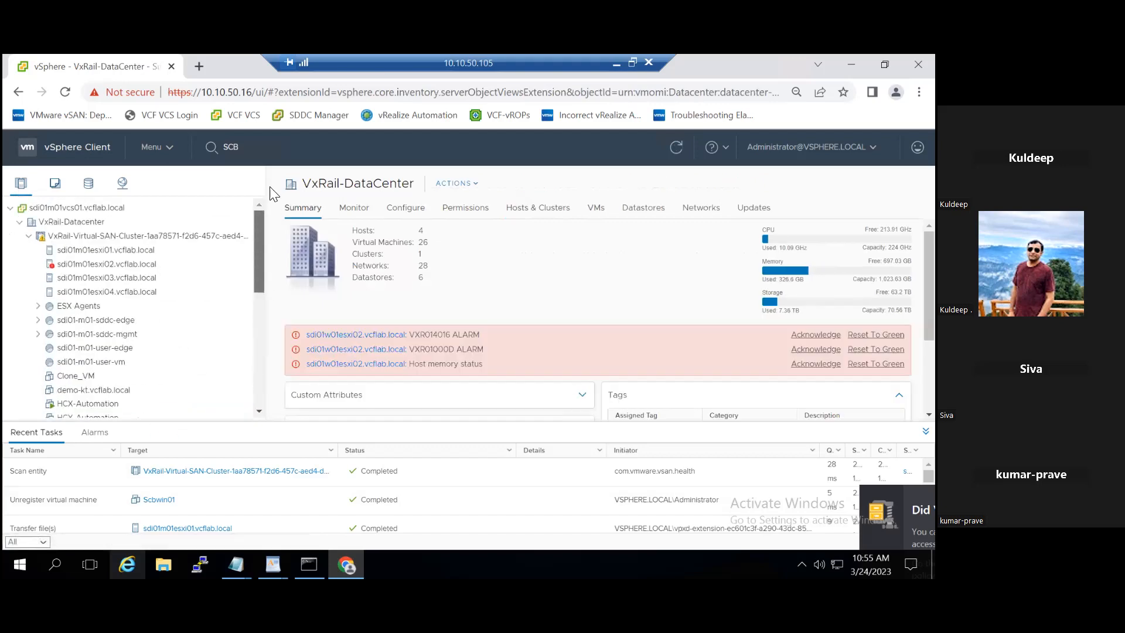
left_click(28, 237)
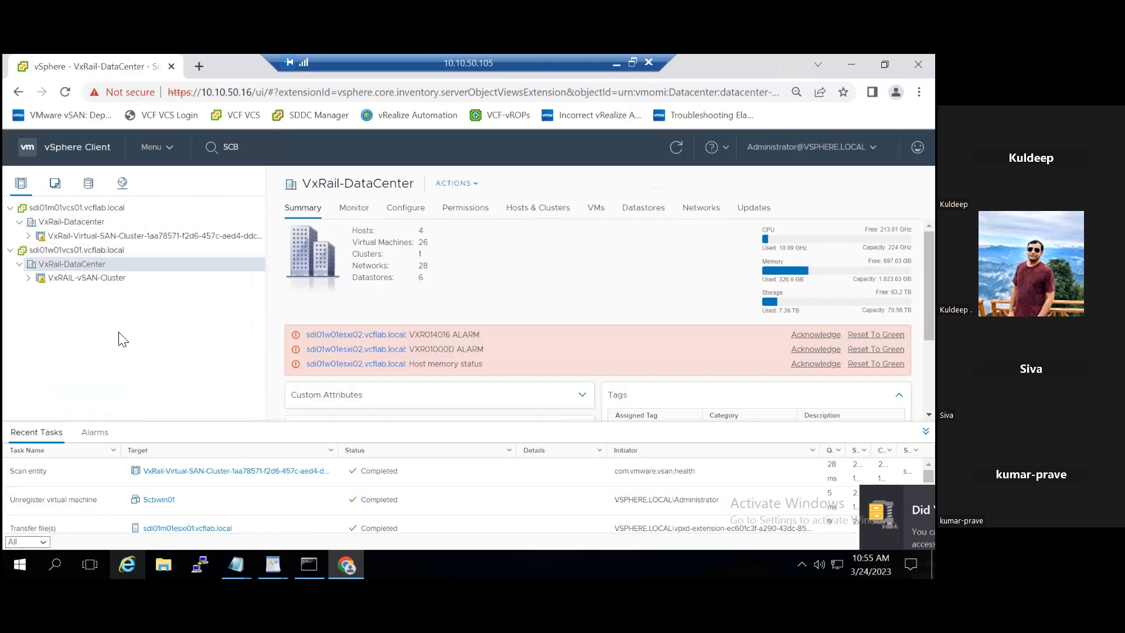
left_click(61, 187)
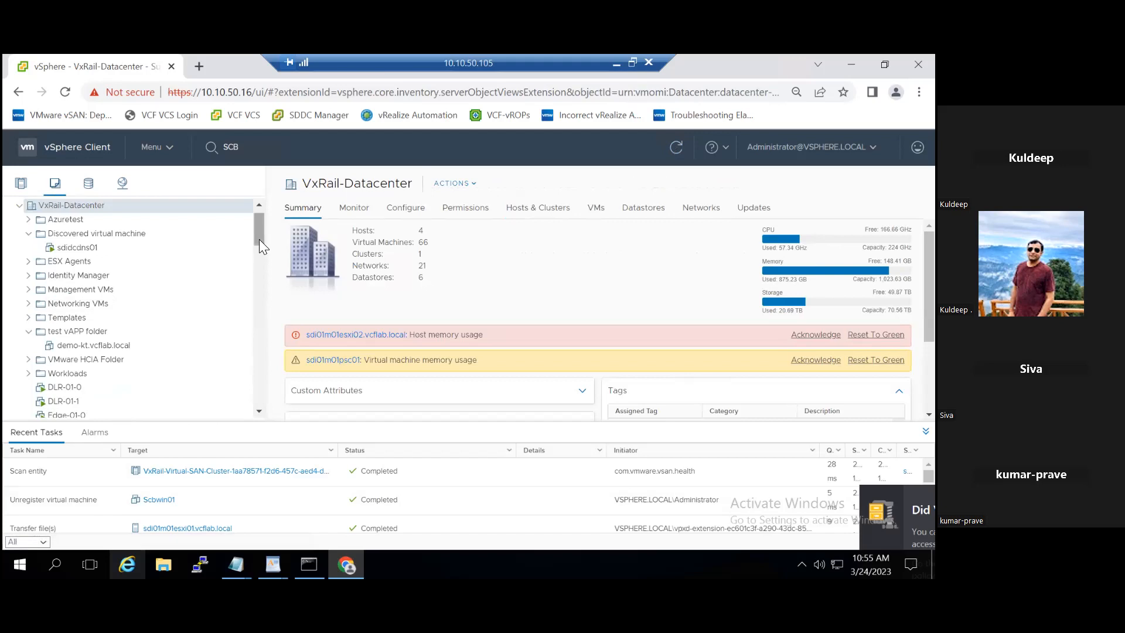
mouse_move(260, 240)
left_mouse_down()
mouse_move(259, 375)
mouse_move(253, 233)
left_mouse_up()
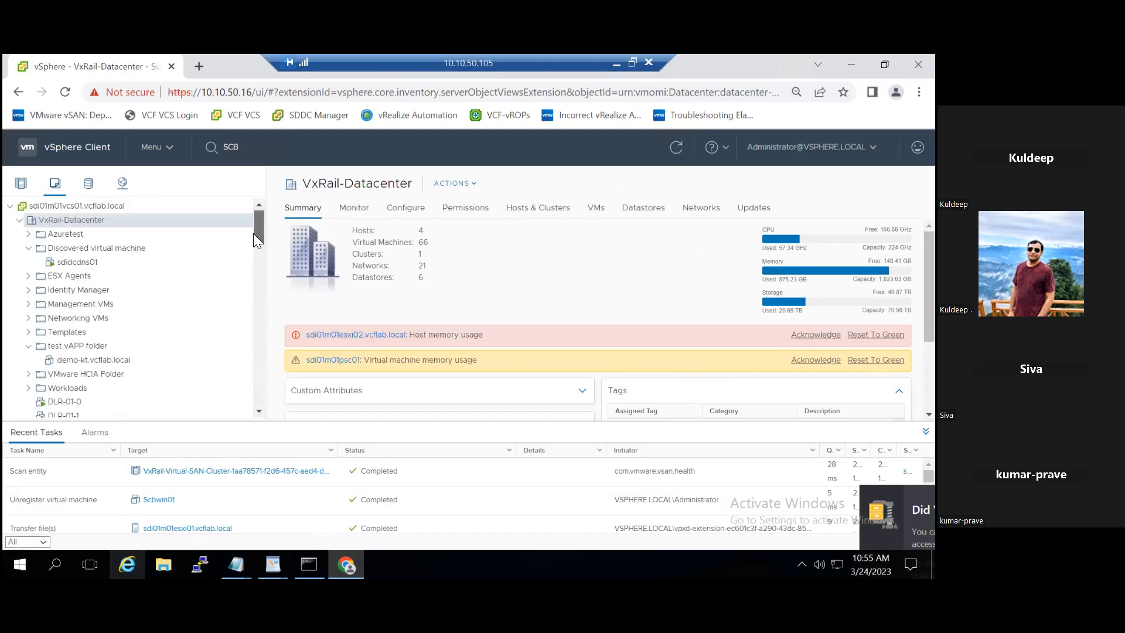
left_click(257, 146)
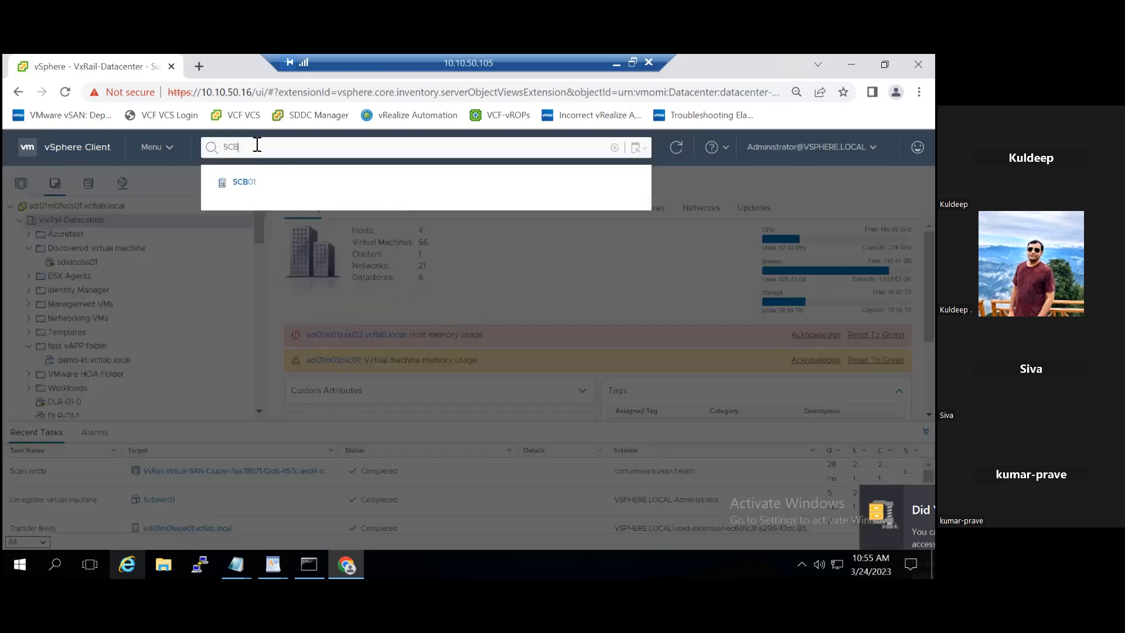
key("BackSpace")
key("BackSpace")
key("BackSpace")
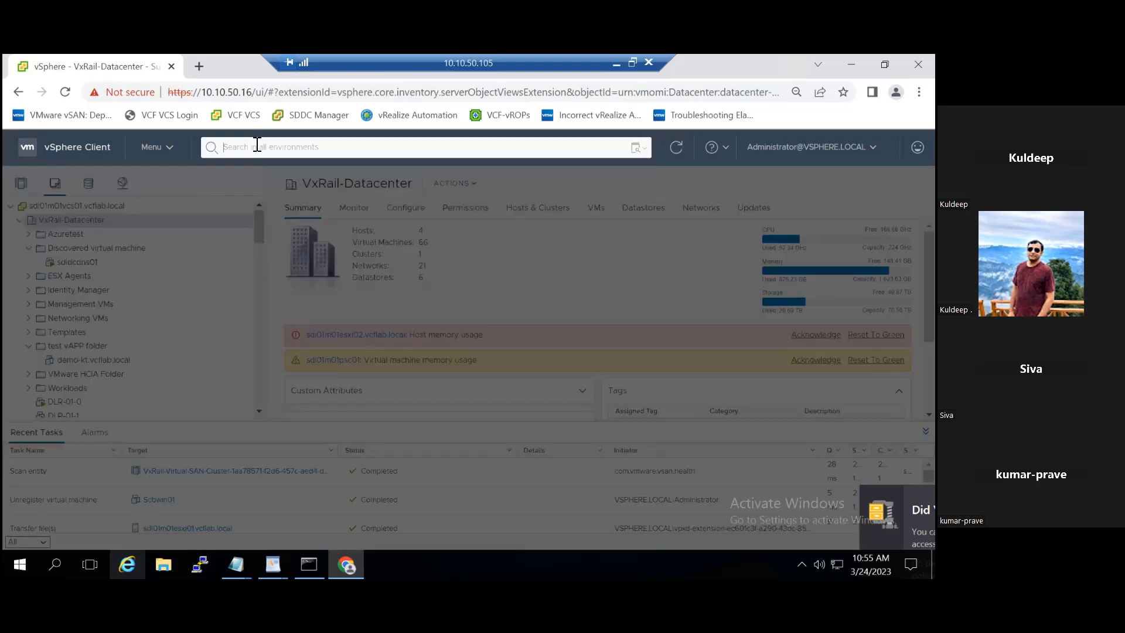
type("lcb")
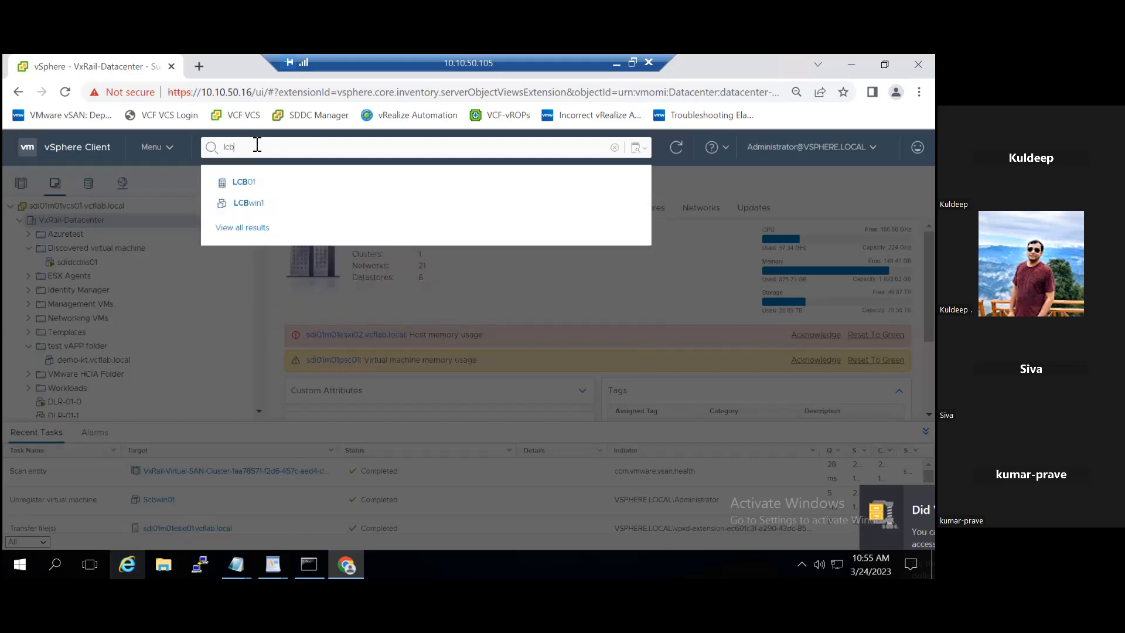
left_click(252, 203)
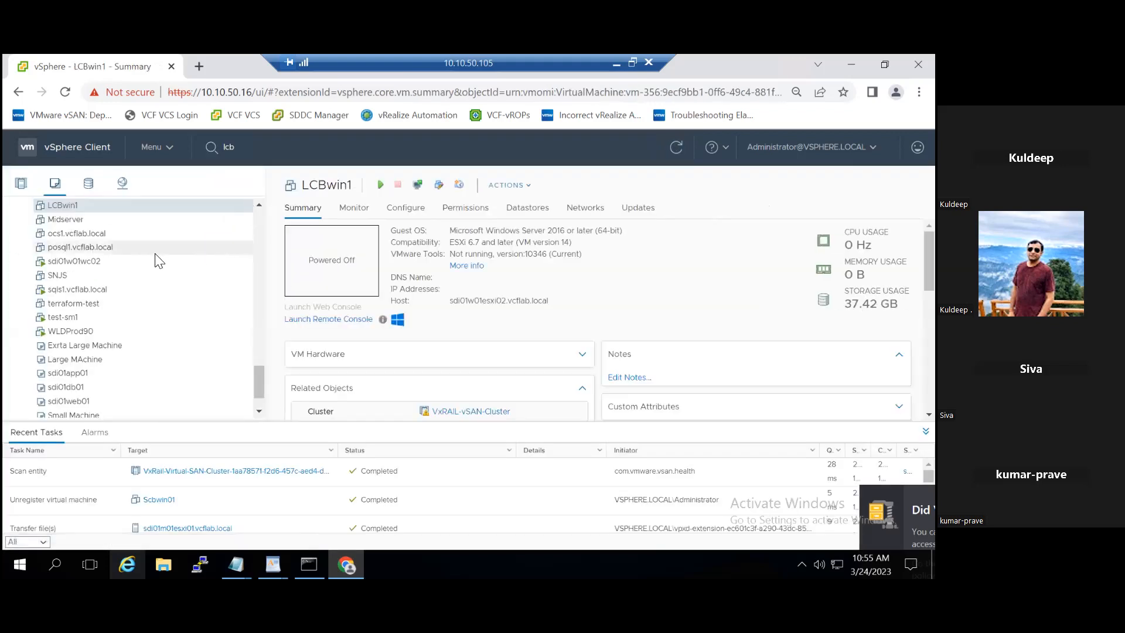
scroll(157, 260, "up", 2)
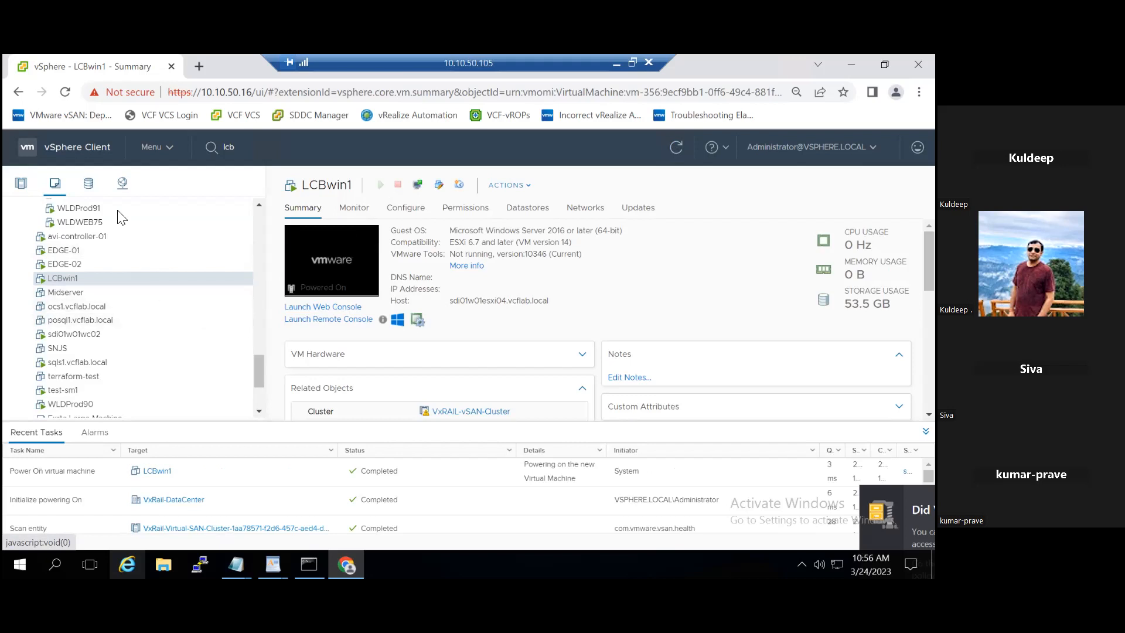
- Search the vSAN datastore's files for 'LCBwin1'
left_click(89, 184)
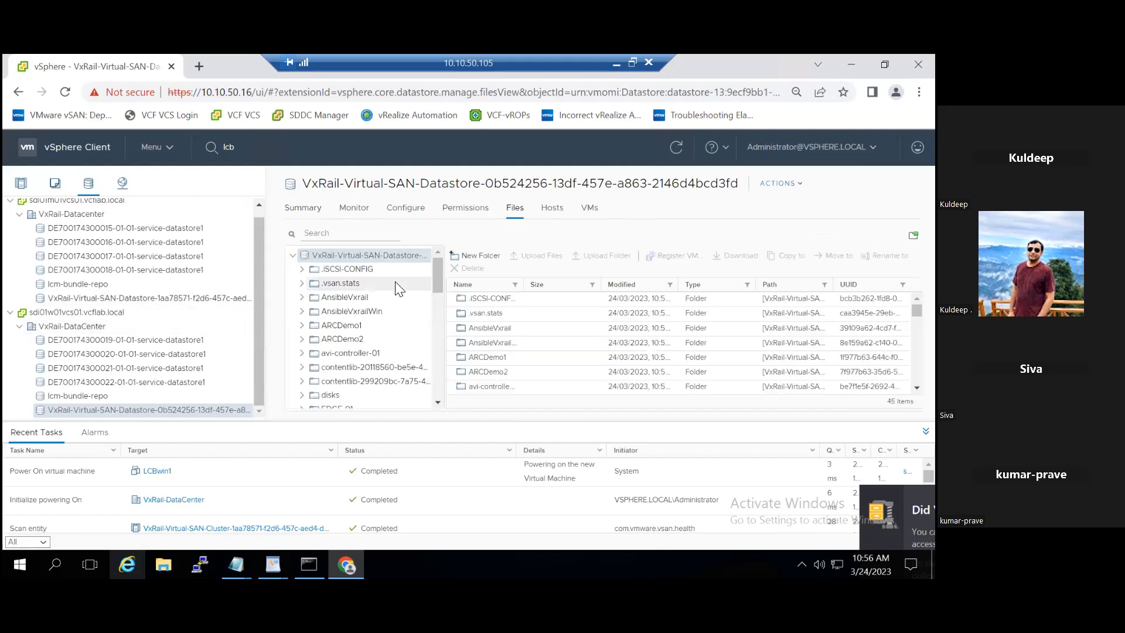
left_click(333, 234)
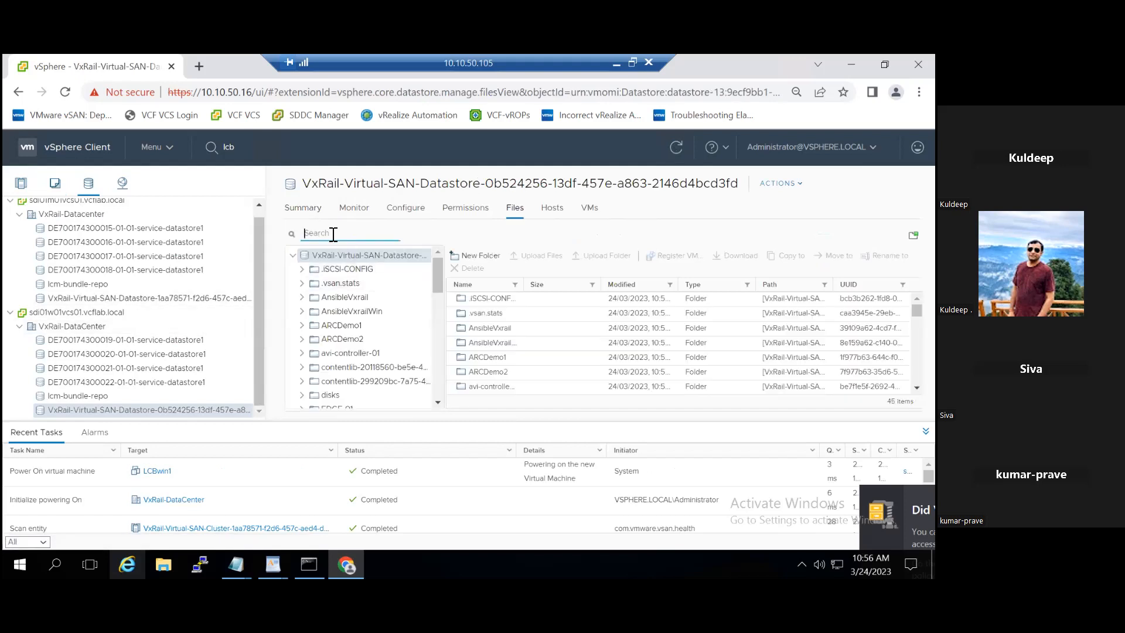
left_click_drag(440, 281, 450, 389)
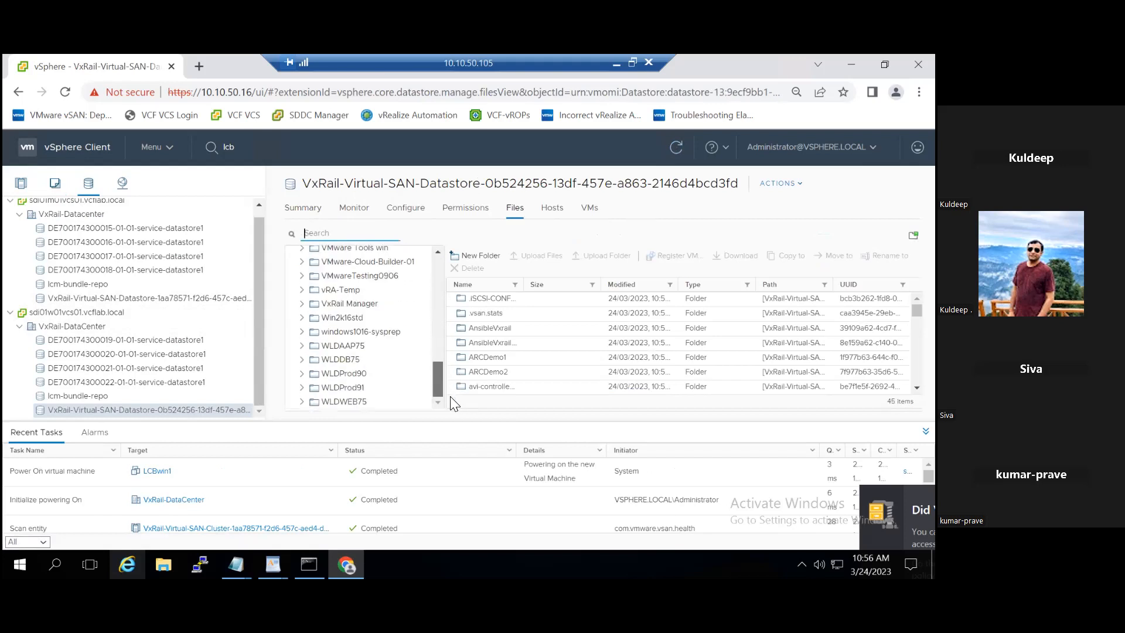
left_click_drag(450, 396, 444, 272)
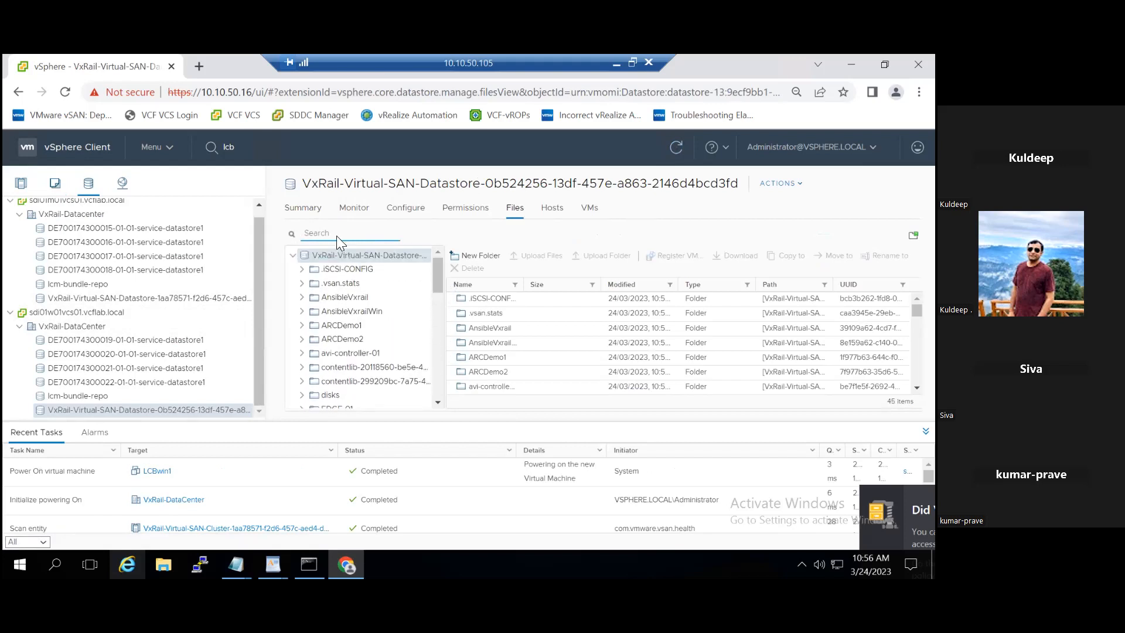
type("LCBwin1")
key("Return")
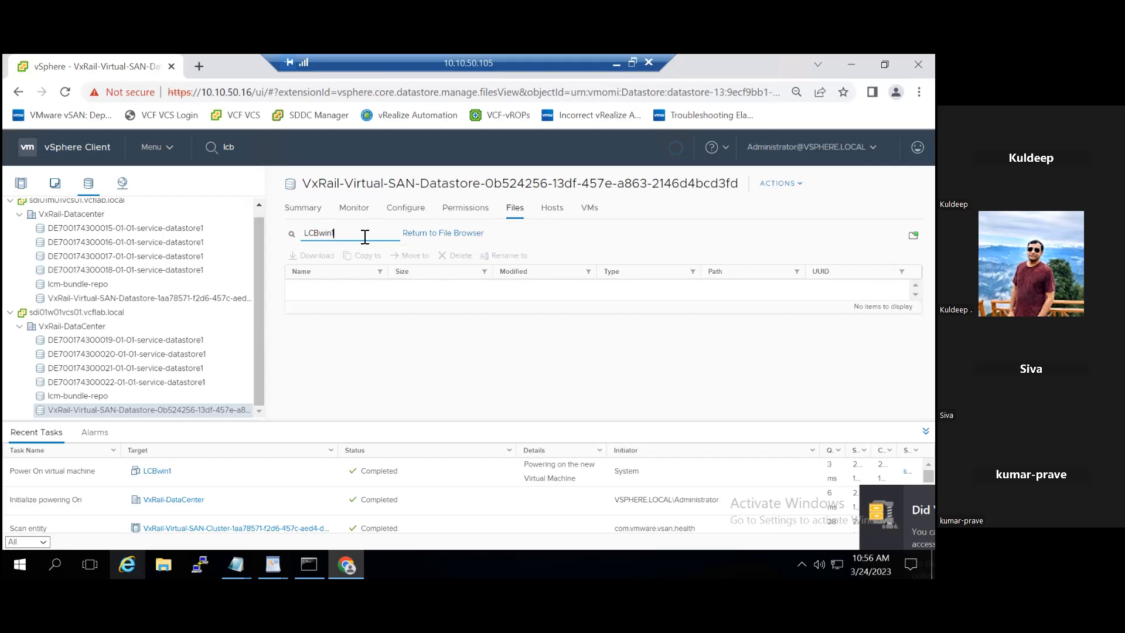
- Return to the file browser, scroll the folder tree, then switch to Hosts and Clusters
left_click(440, 244)
left_click_drag(439, 271, 445, 348)
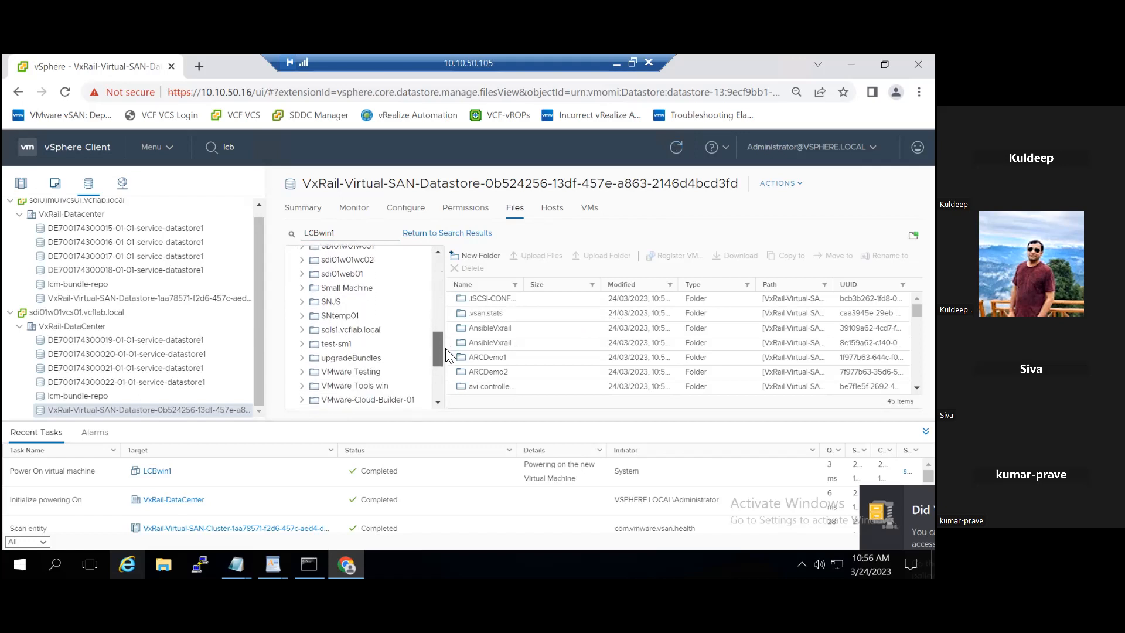
left_click_drag(445, 349, 443, 382)
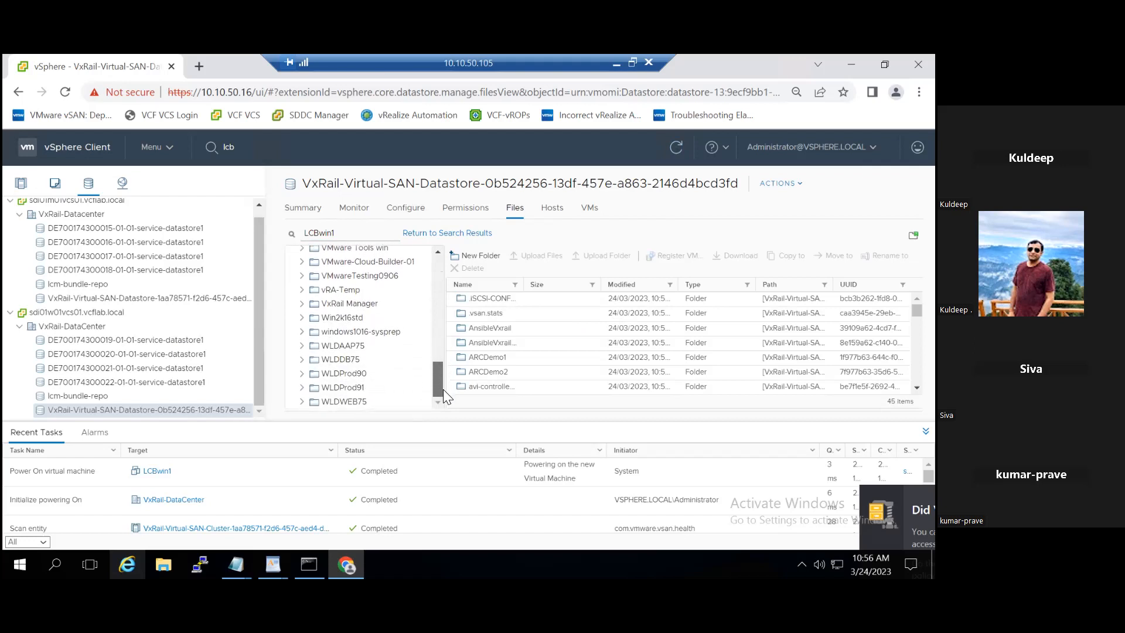
left_click(24, 184)
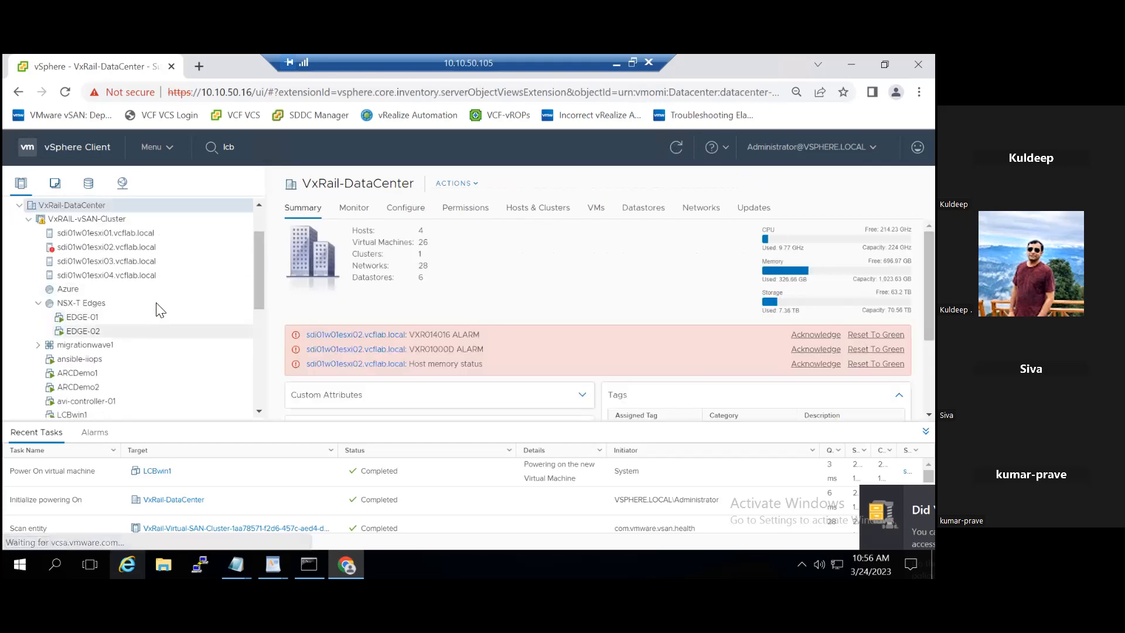
mouse_move(259, 278)
left_mouse_down()
mouse_move(260, 402)
mouse_move(255, 341)
mouse_move(268, 286)
left_mouse_up()
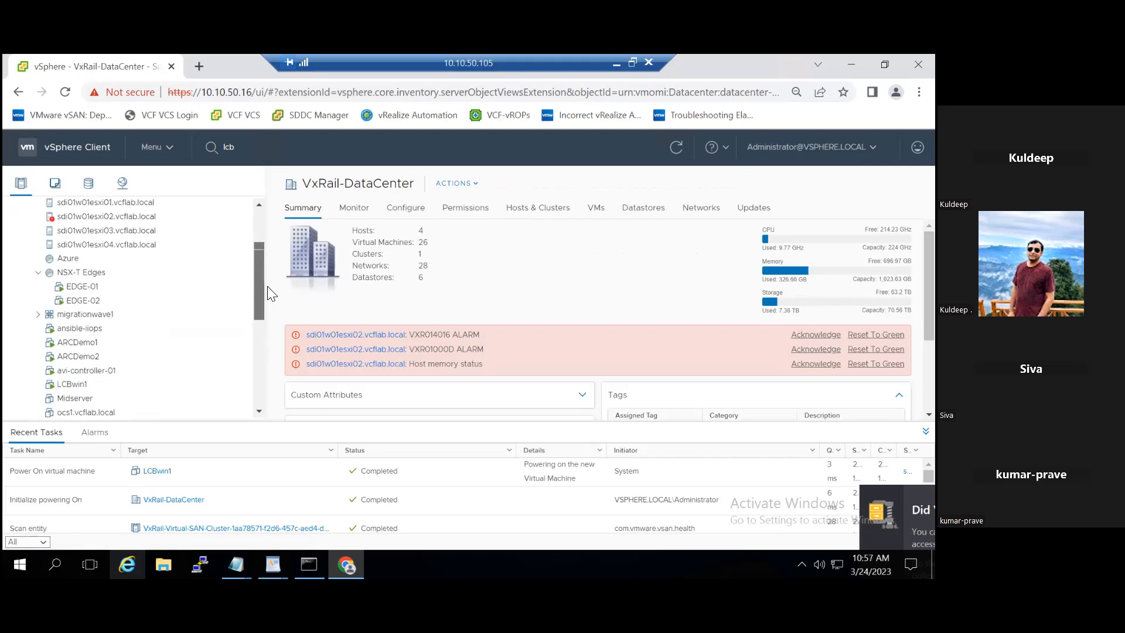
left_click_drag(267, 286, 267, 285)
right_click(267, 286)
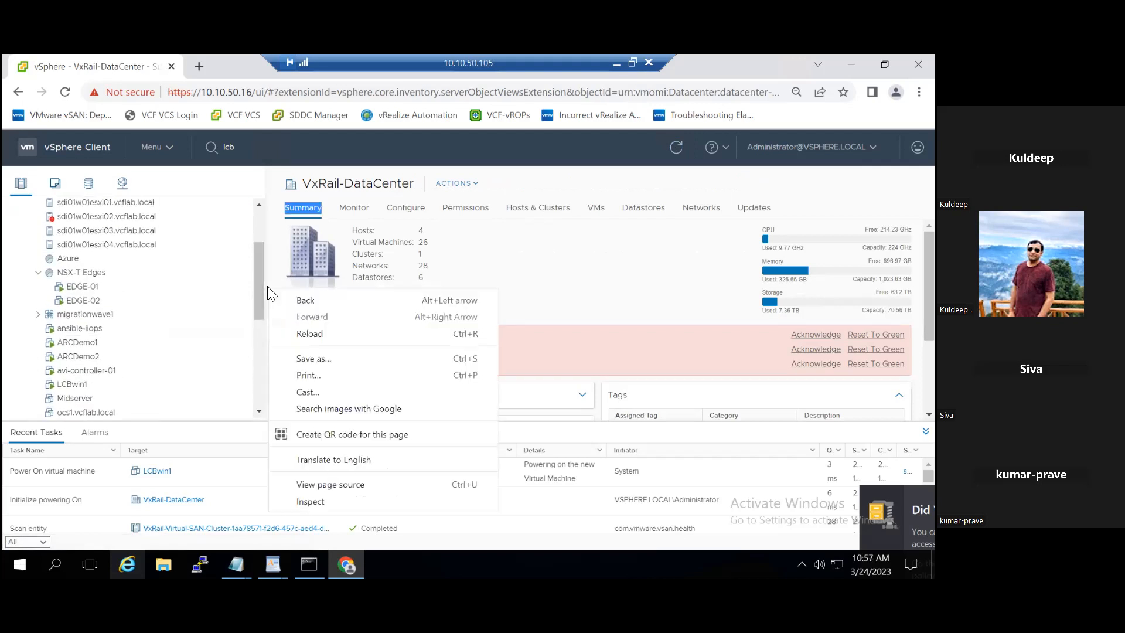
left_click(174, 284)
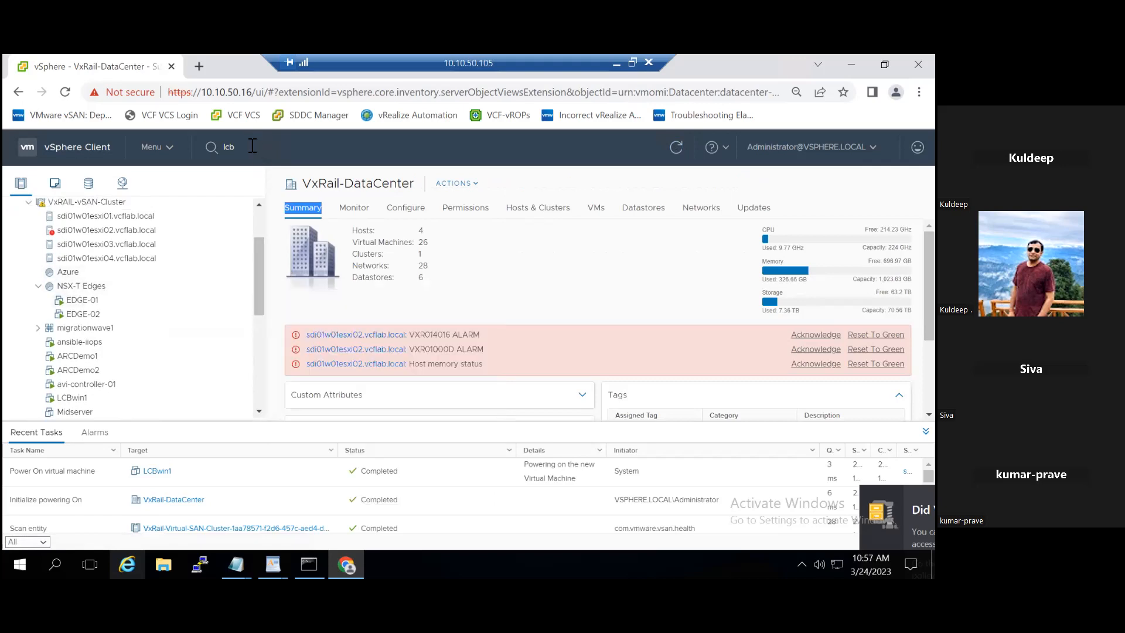
- Open LCBwin1's summary from the 'lcb' search results and scroll the inventory tree
left_click(252, 145)
left_click(261, 202)
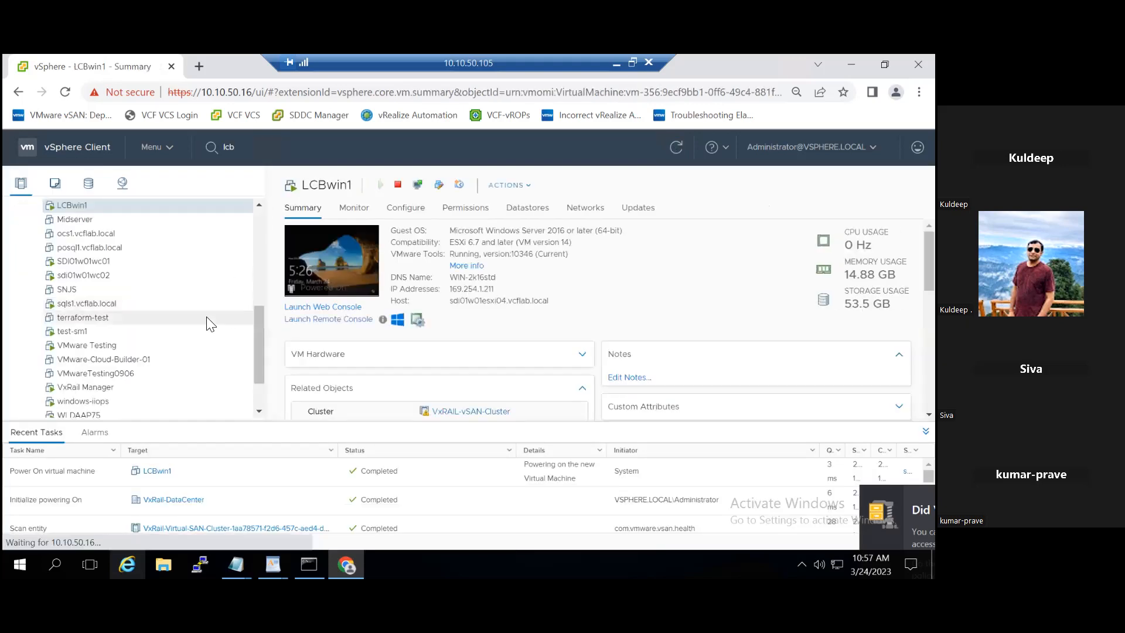
left_click_drag(259, 341, 259, 282)
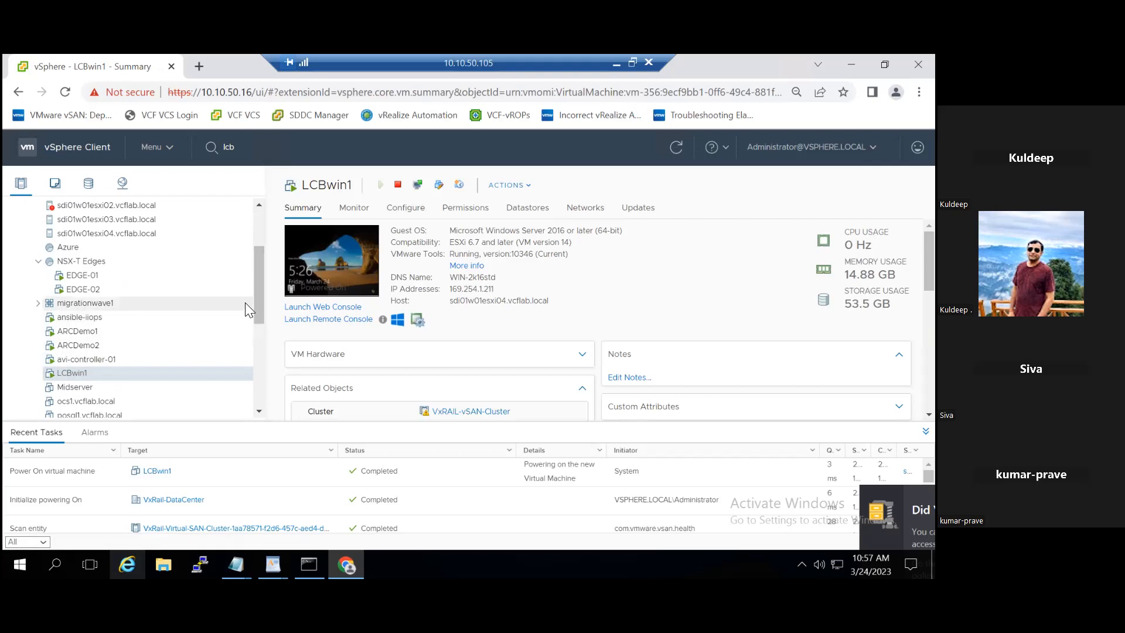
scroll(259, 298, "down", 1)
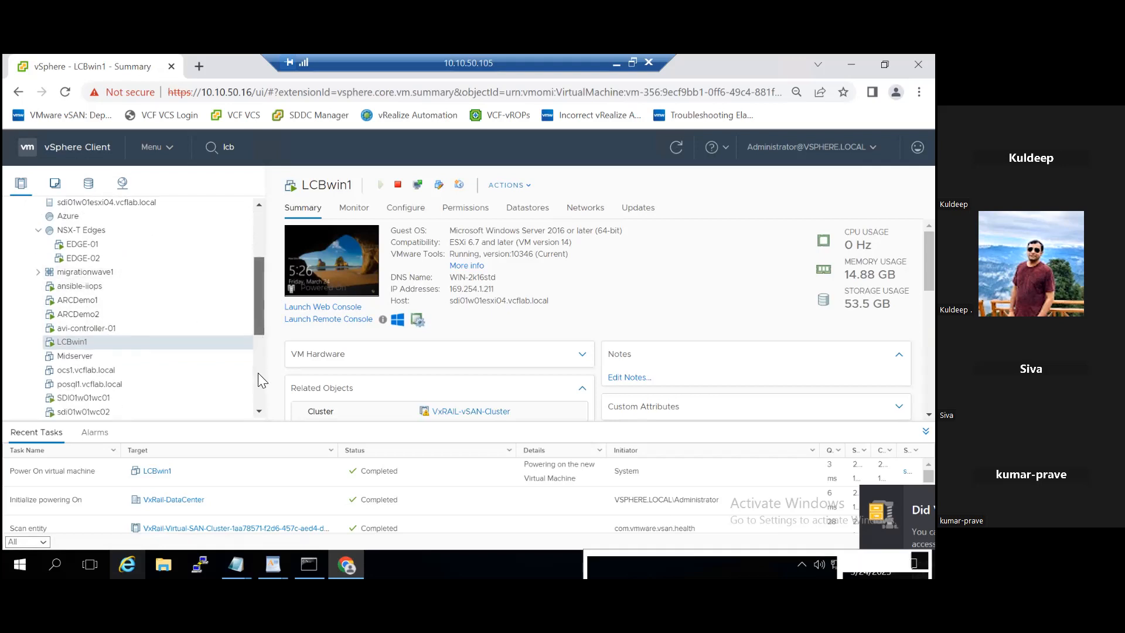
left_click_drag(257, 317, 258, 365)
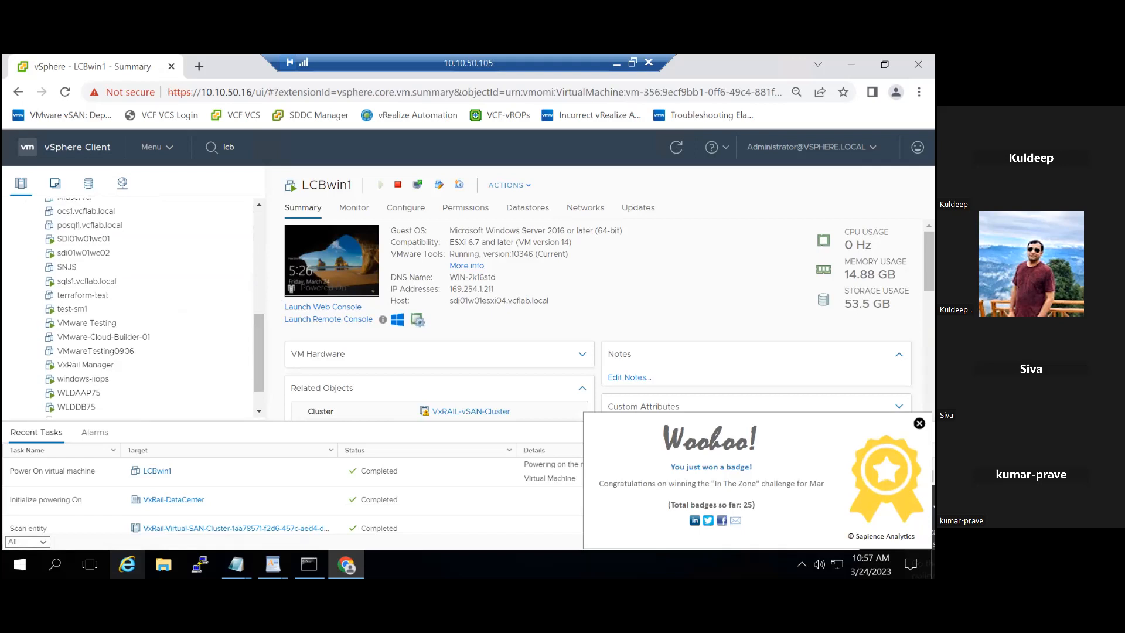
left_click_drag(261, 346, 261, 302)
- Move LCBwin1 into the Discovered virtual machine folder
right_click(142, 305)
mouse_move(143, 306)
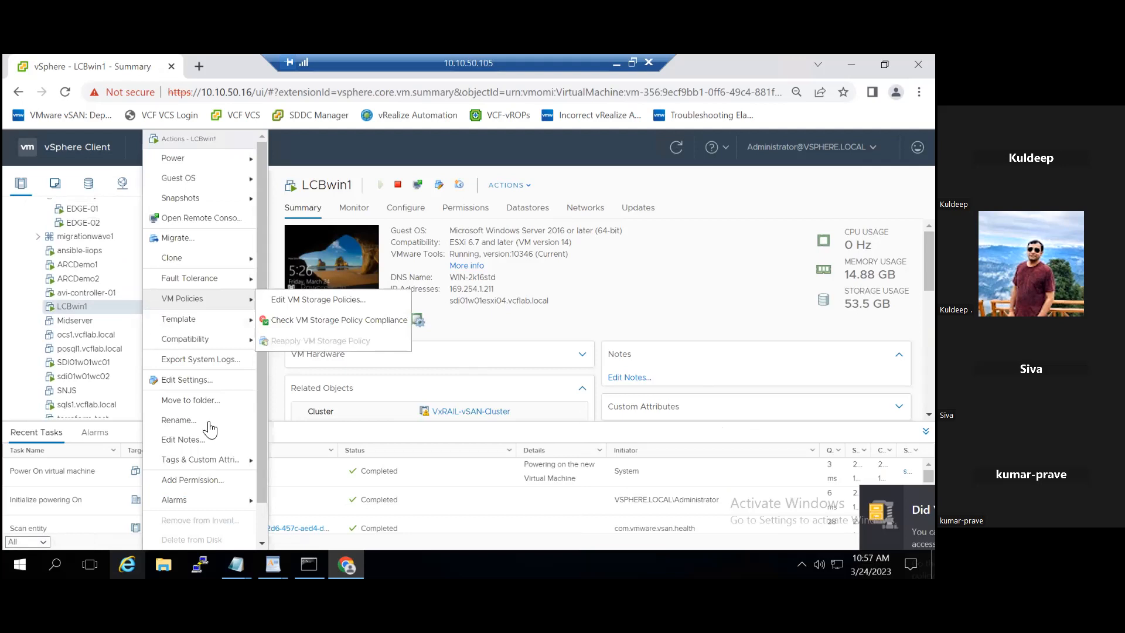
left_click(209, 401)
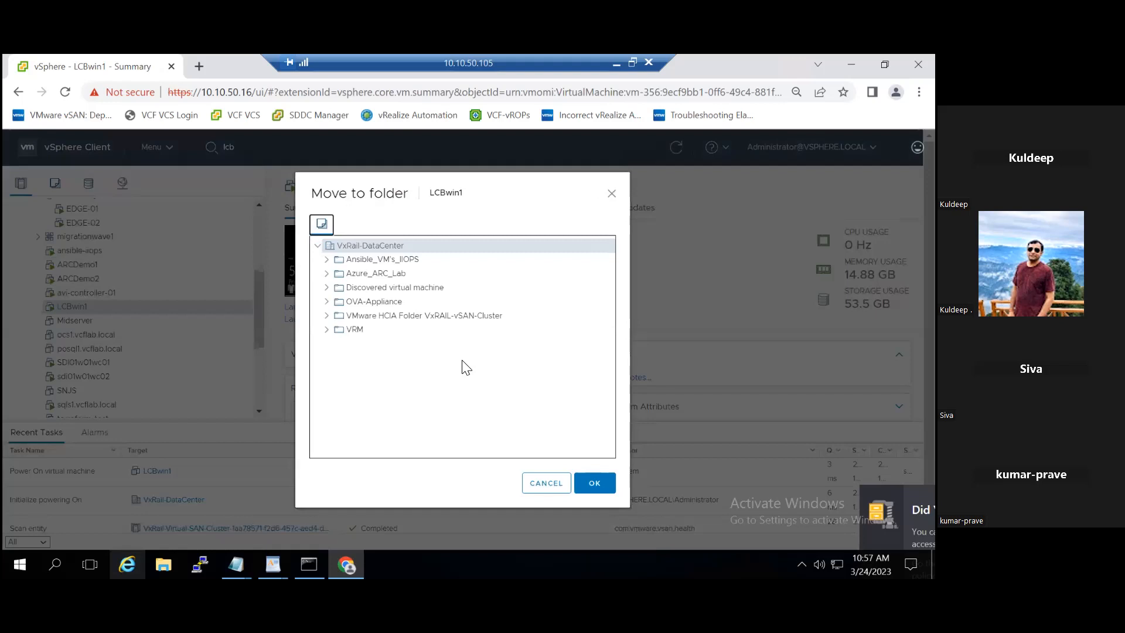
left_click(416, 288)
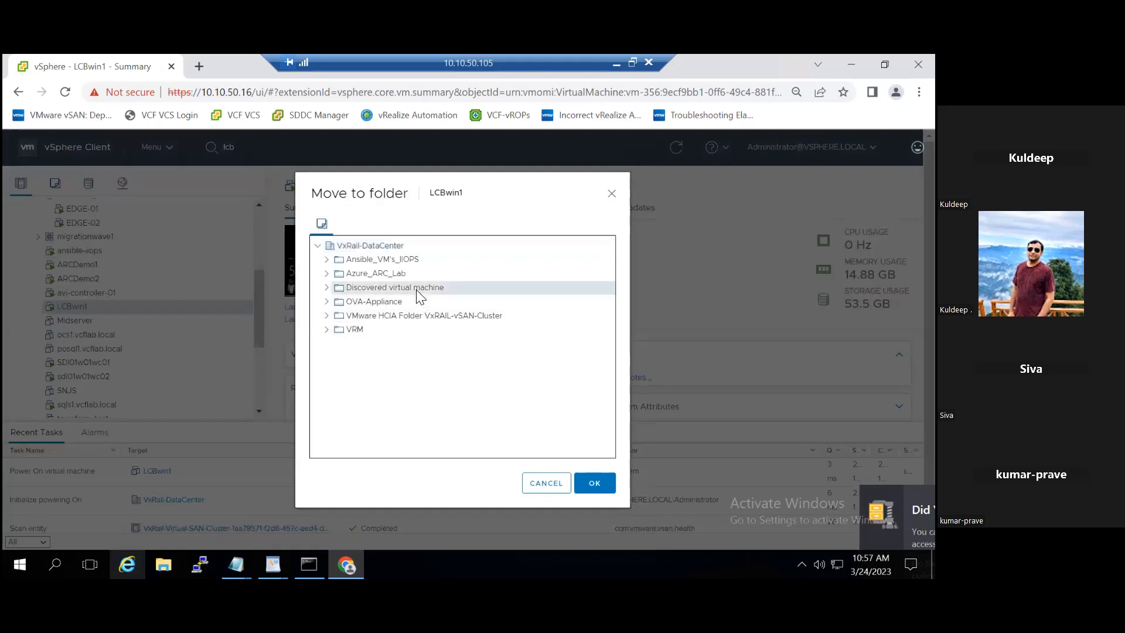
left_click(604, 495)
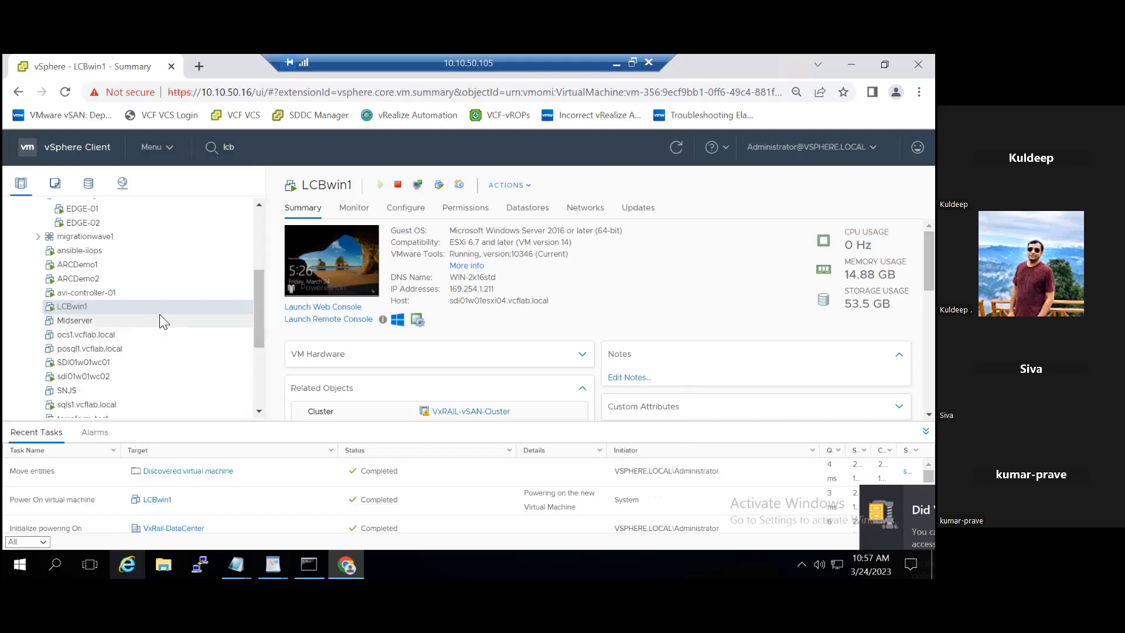
- Refresh the inventory, view the migrationwave1 vApp, and return to LCBwin1's summary
left_click(675, 147)
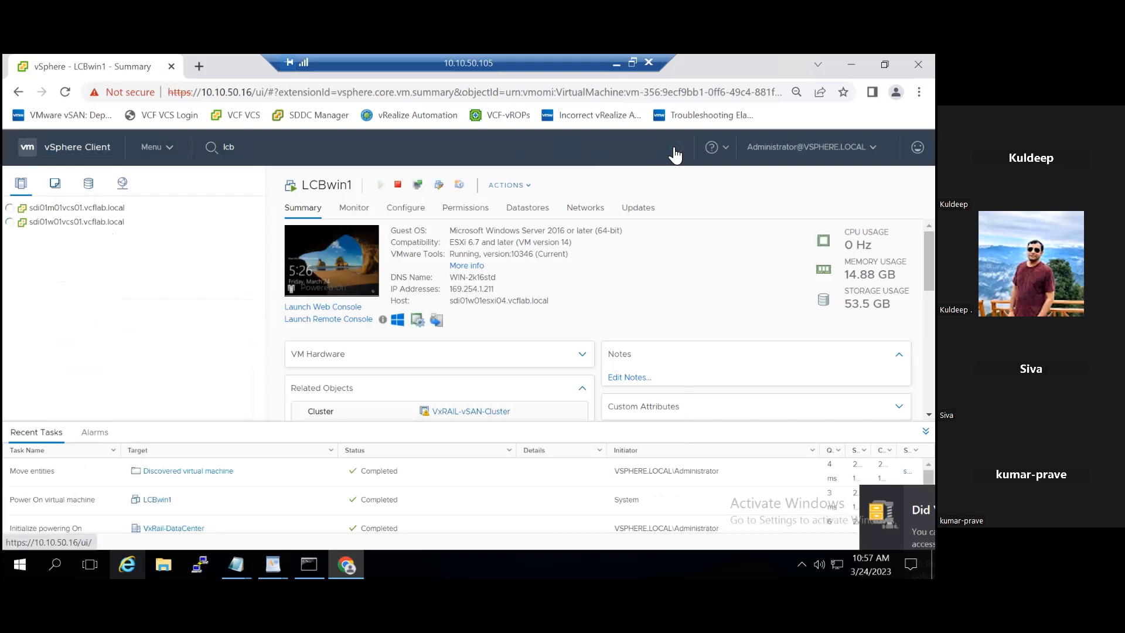
left_click_drag(259, 345, 259, 312)
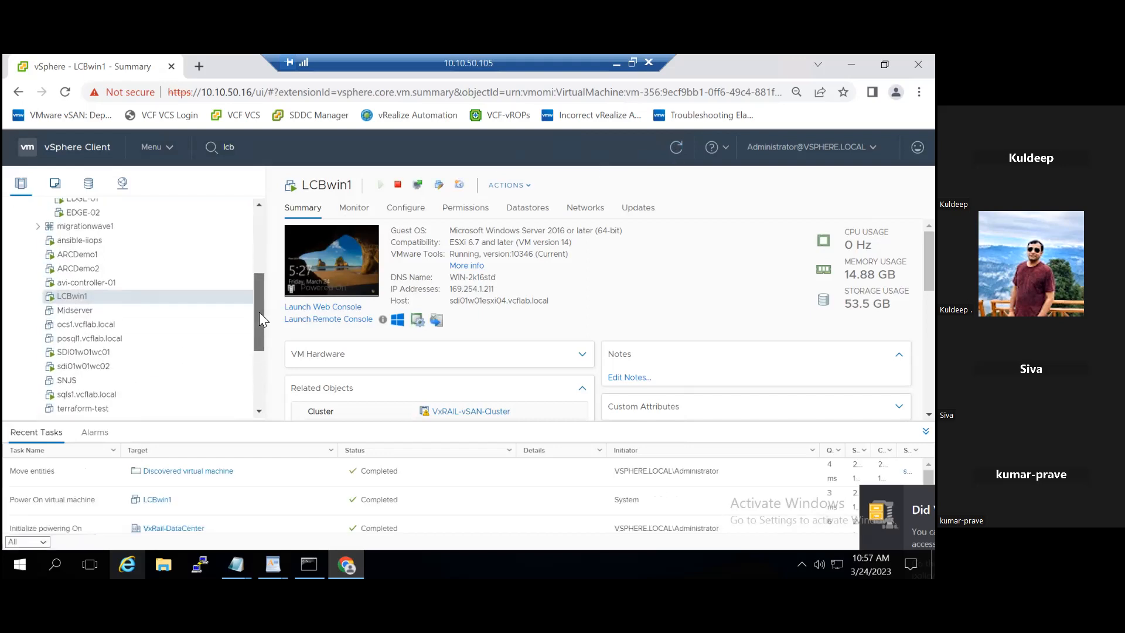
left_click_drag(259, 311, 255, 373)
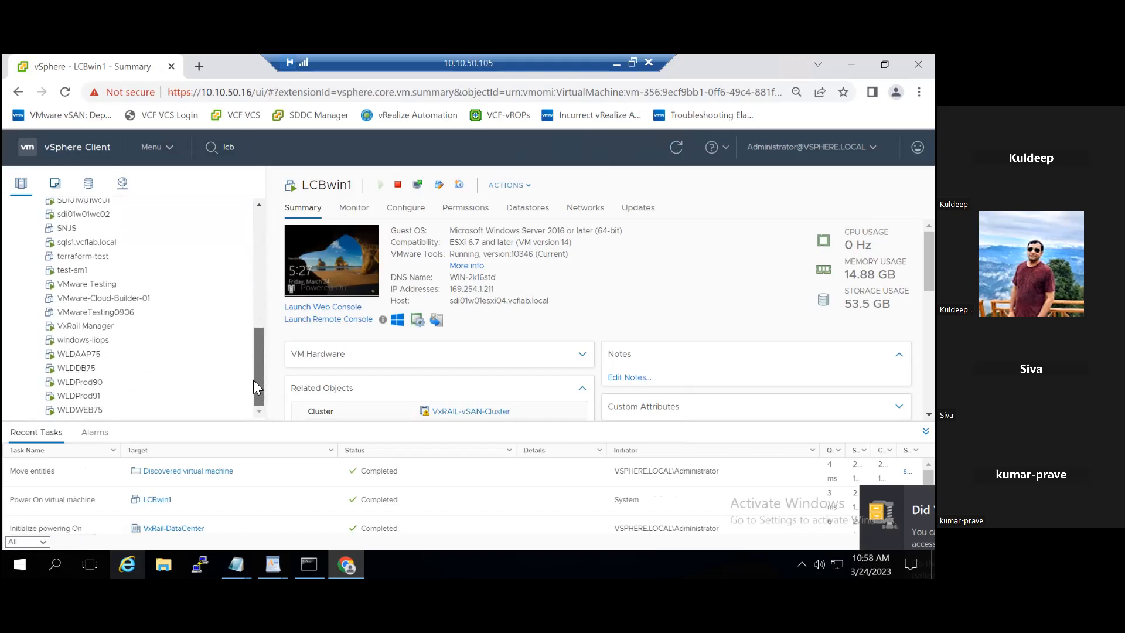
left_click_drag(253, 380, 254, 309)
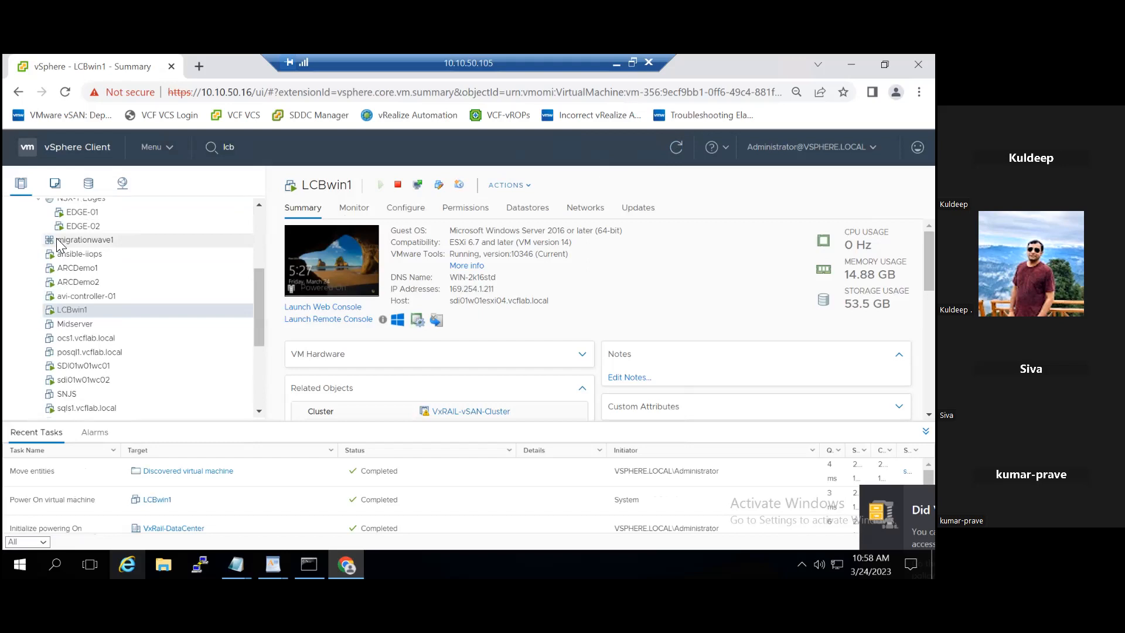
left_click(101, 241)
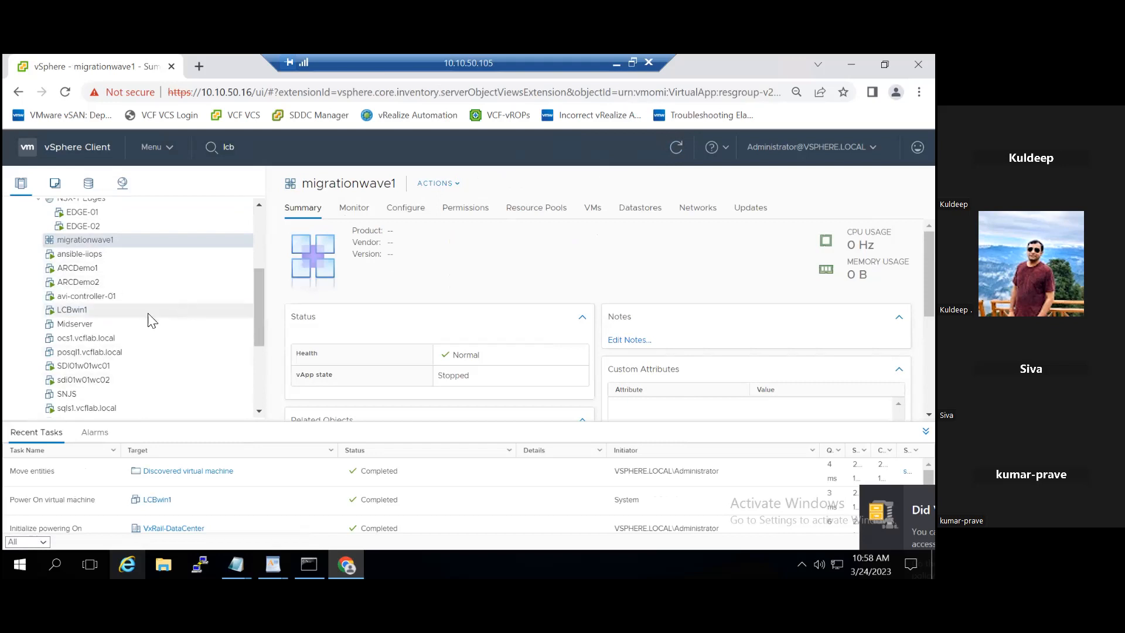
left_click(113, 309)
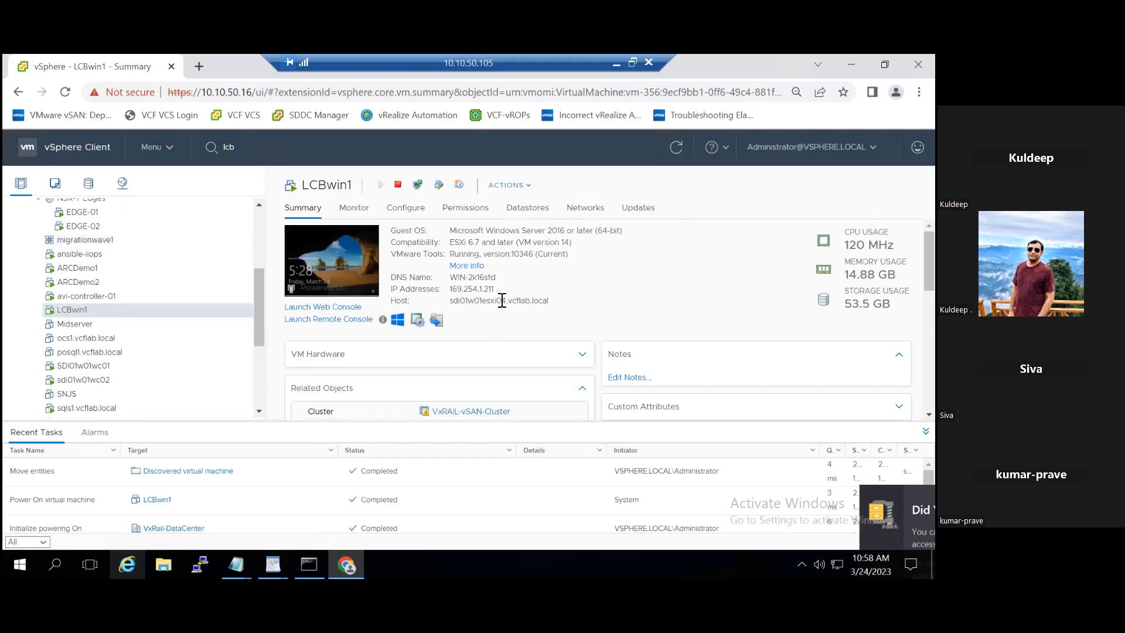
- Open LCBwin1's vSAN datastore from its Datastores tab and browse the LCBwin1 folder's files
left_click(526, 211)
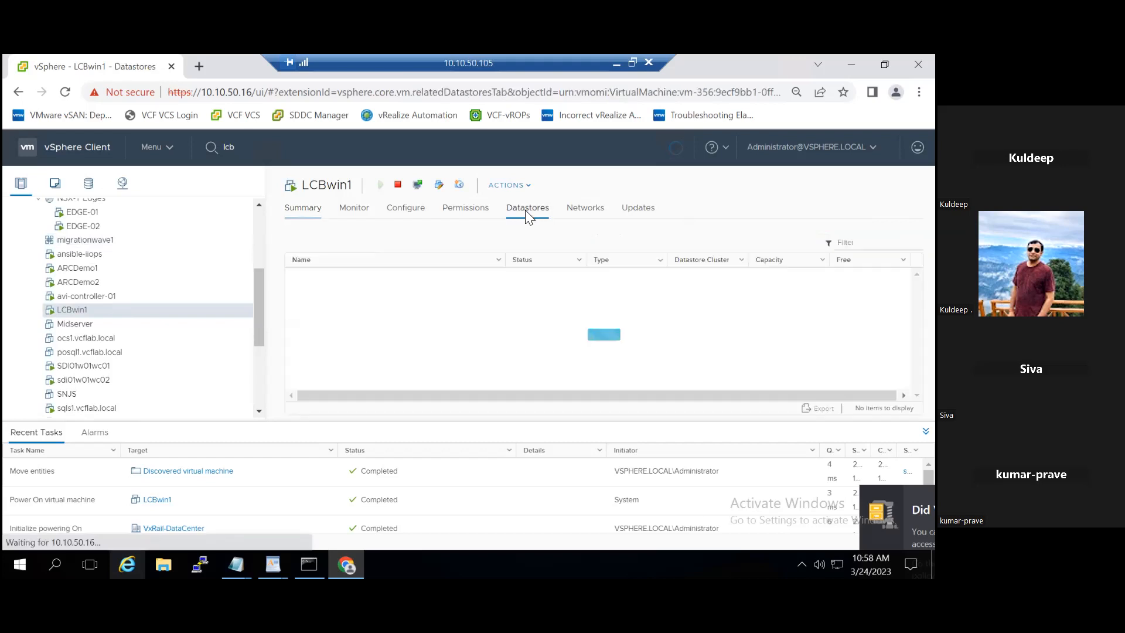
left_click(414, 279)
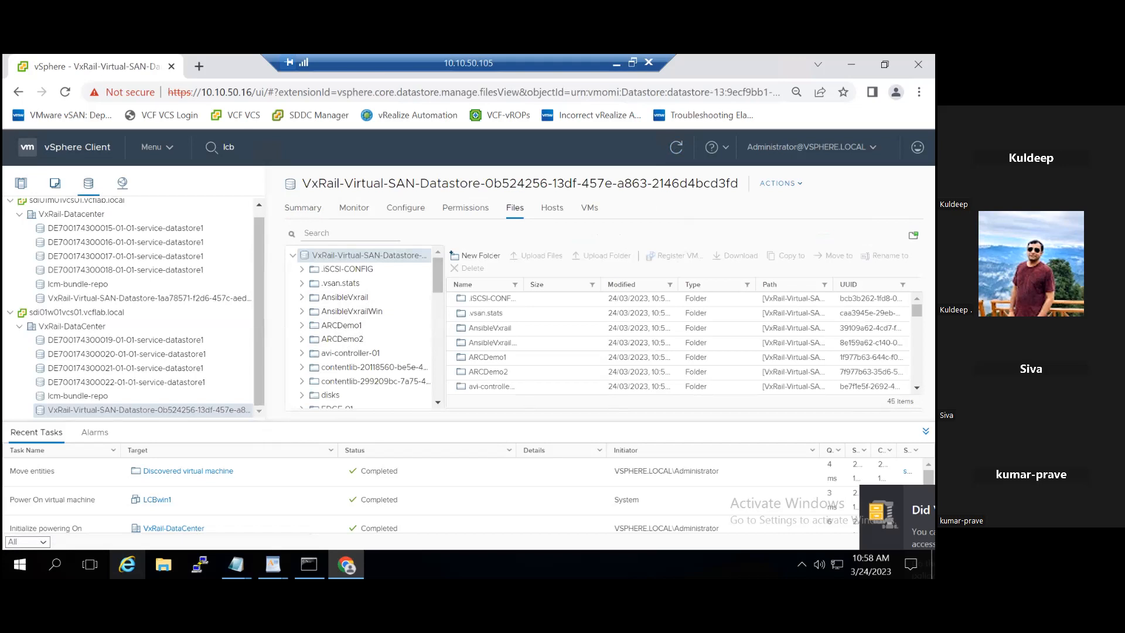
left_click(925, 431)
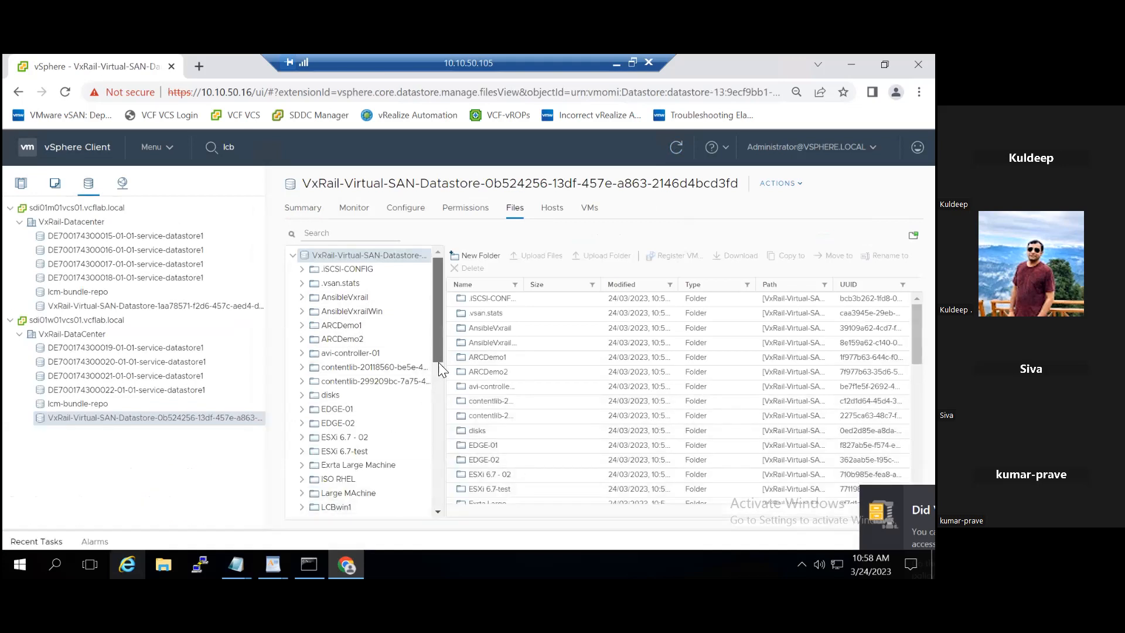
scroll(437, 367, "down", 1)
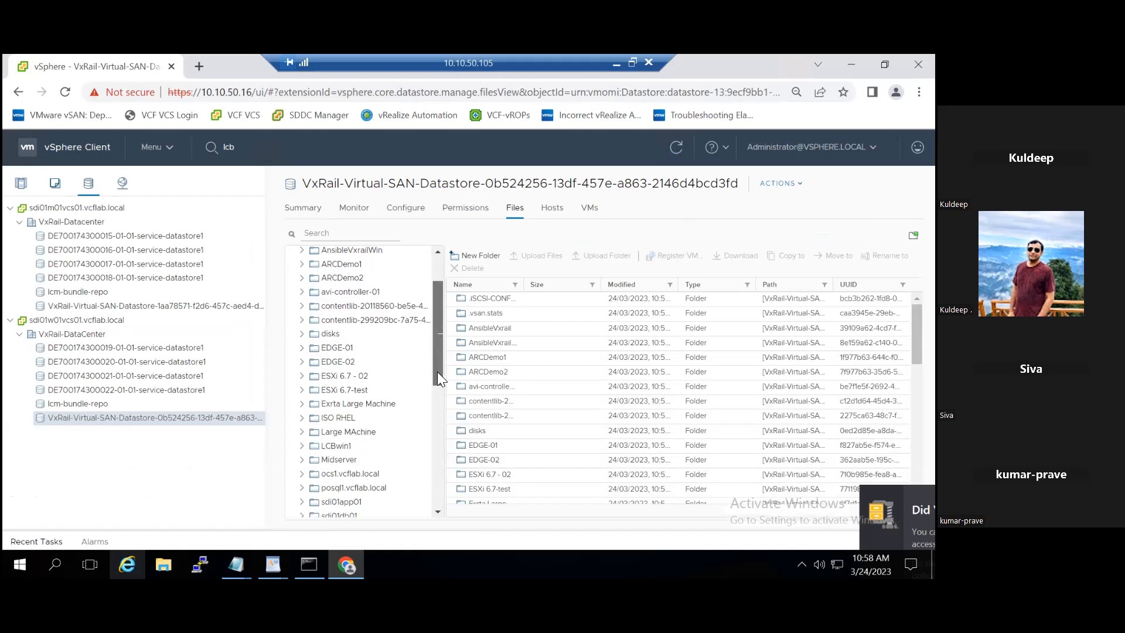
left_click(353, 450)
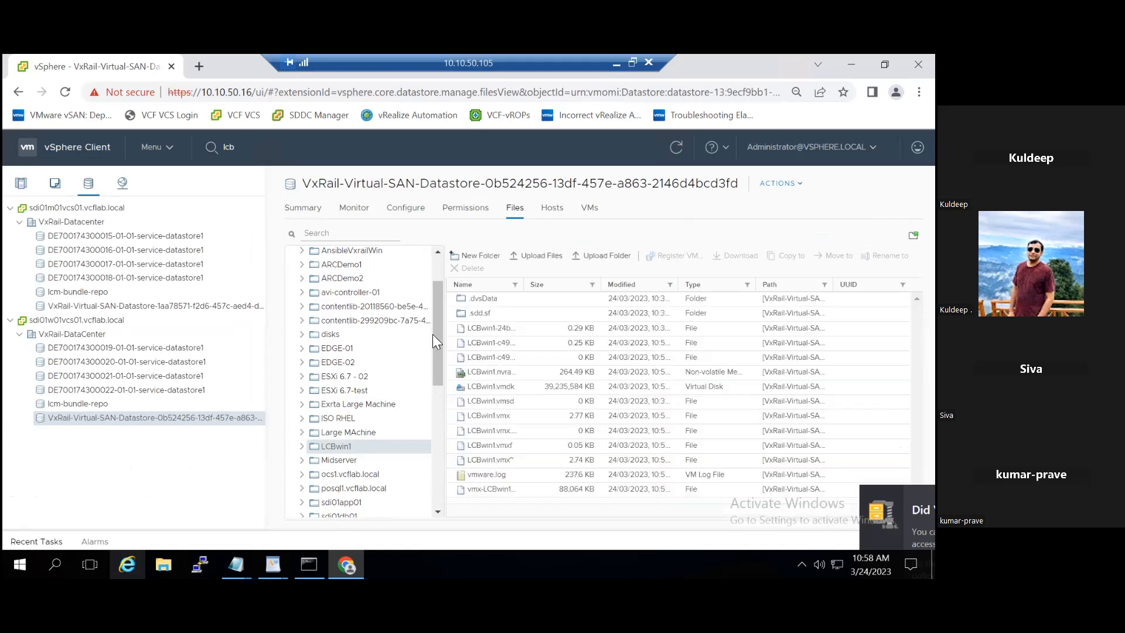
left_click(21, 185)
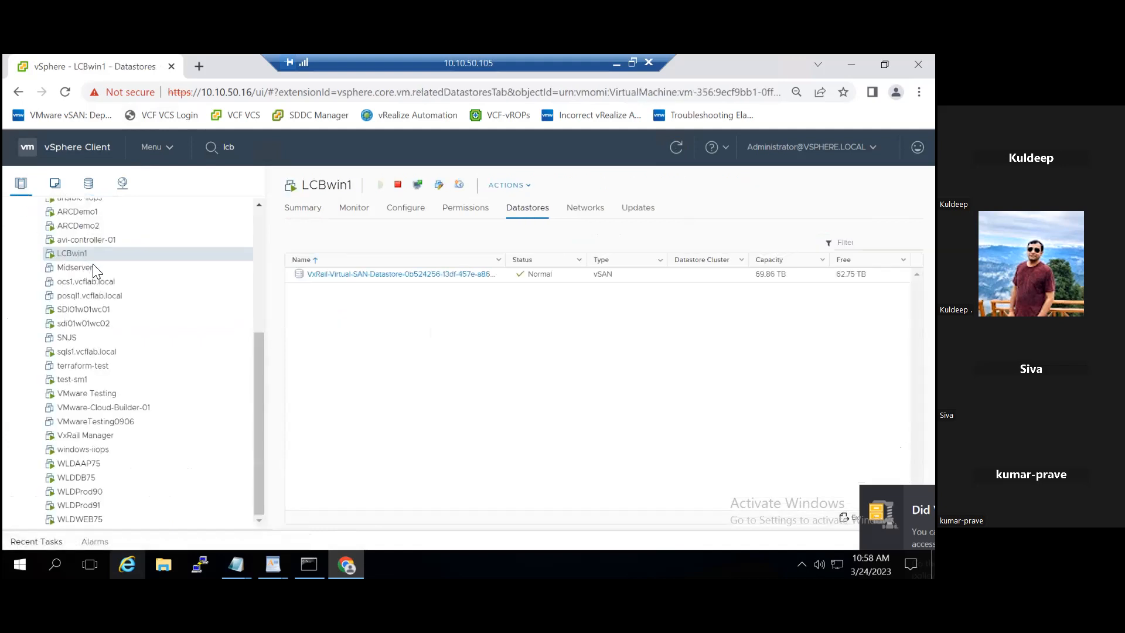
- Shut down LCBwin1's guest operating system
right_click(92, 259)
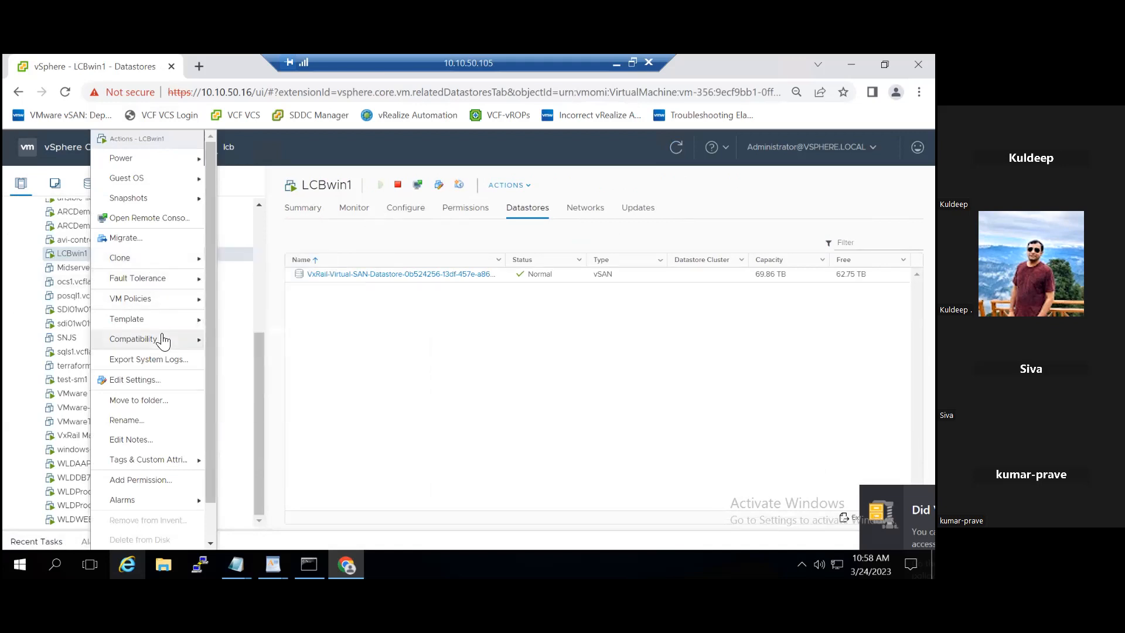
mouse_move(164, 159)
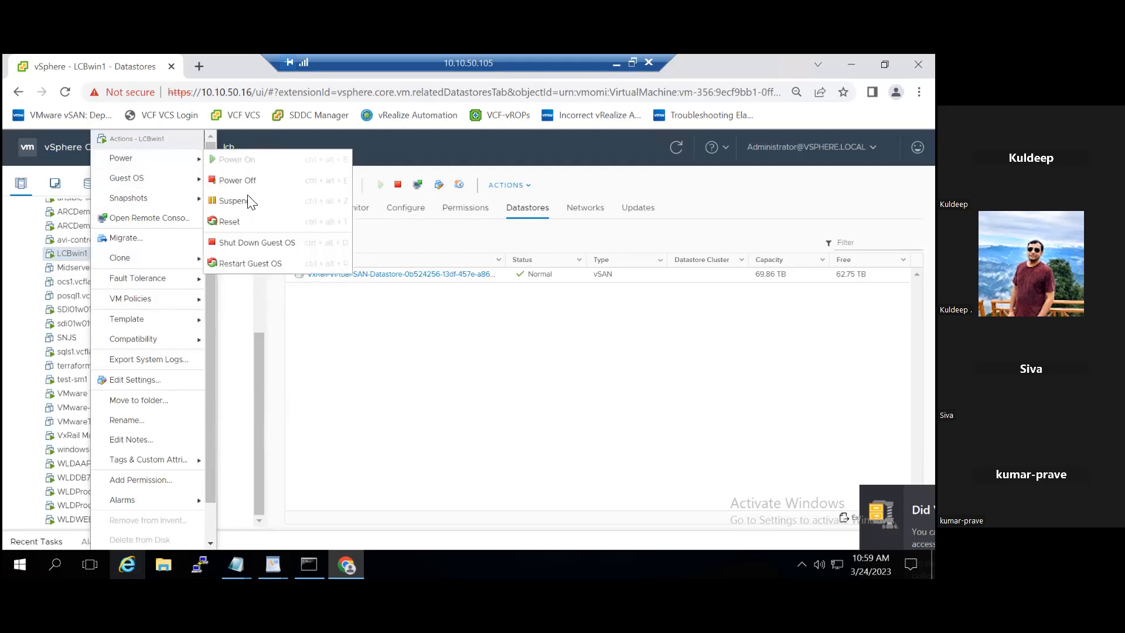
left_click(246, 242)
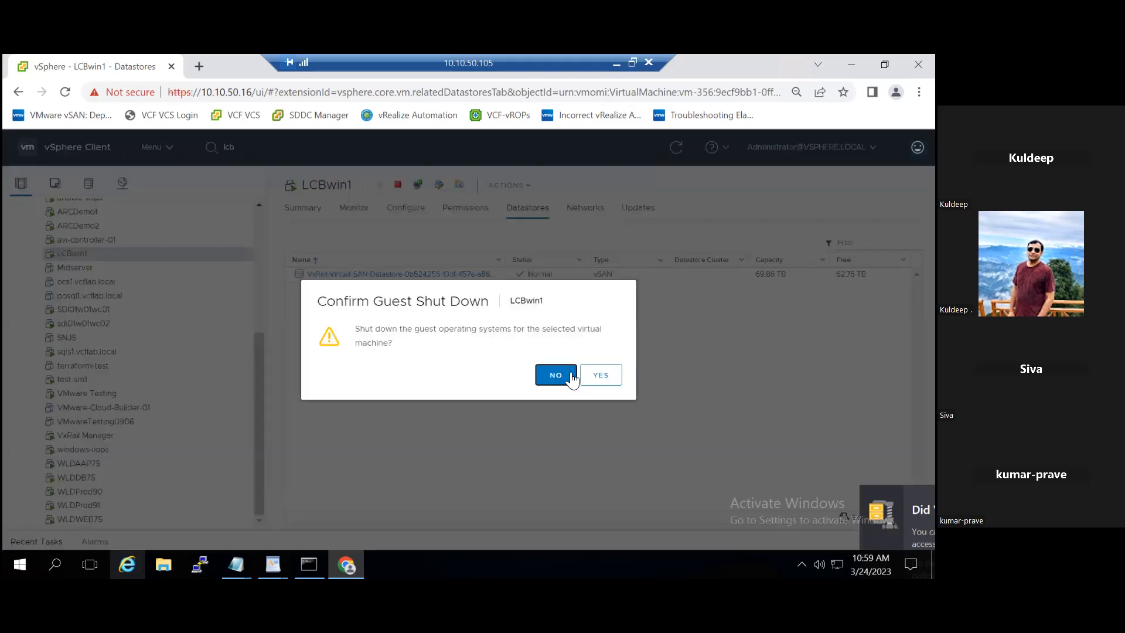
left_click(601, 374)
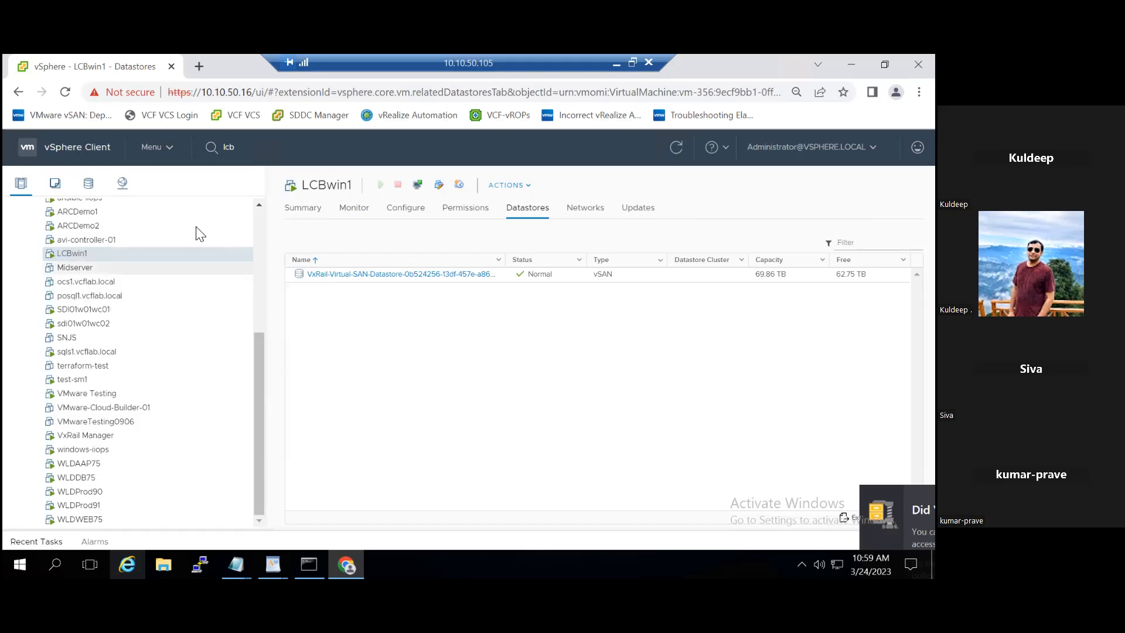
- Refresh the inventory and remove LCBwin1 from it, confirming the removal
left_click(679, 152)
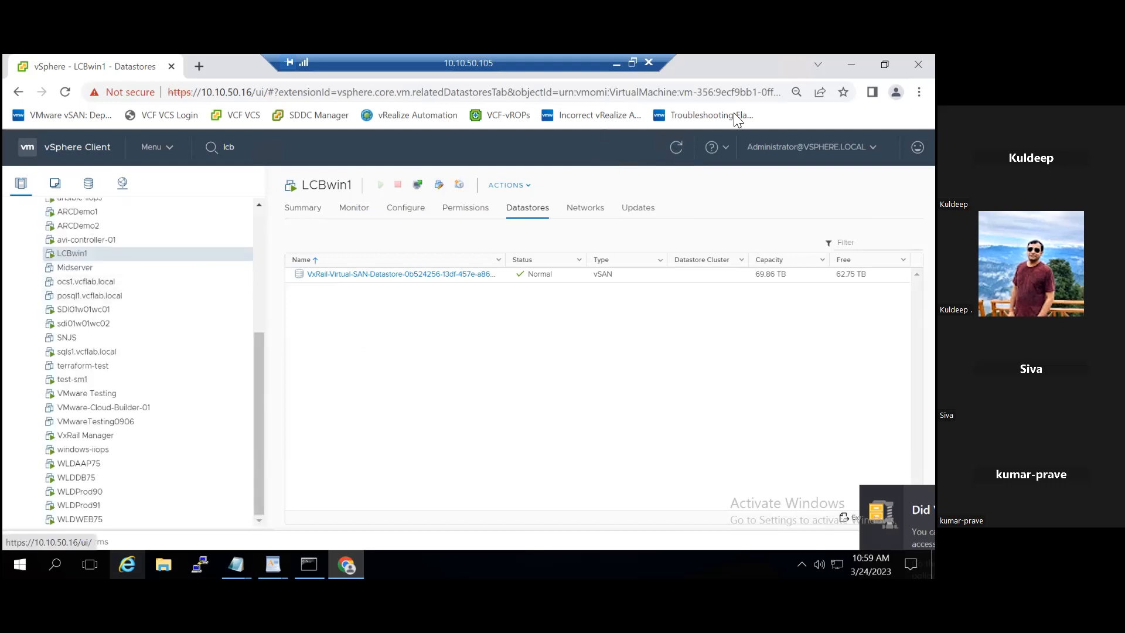
left_click(679, 149)
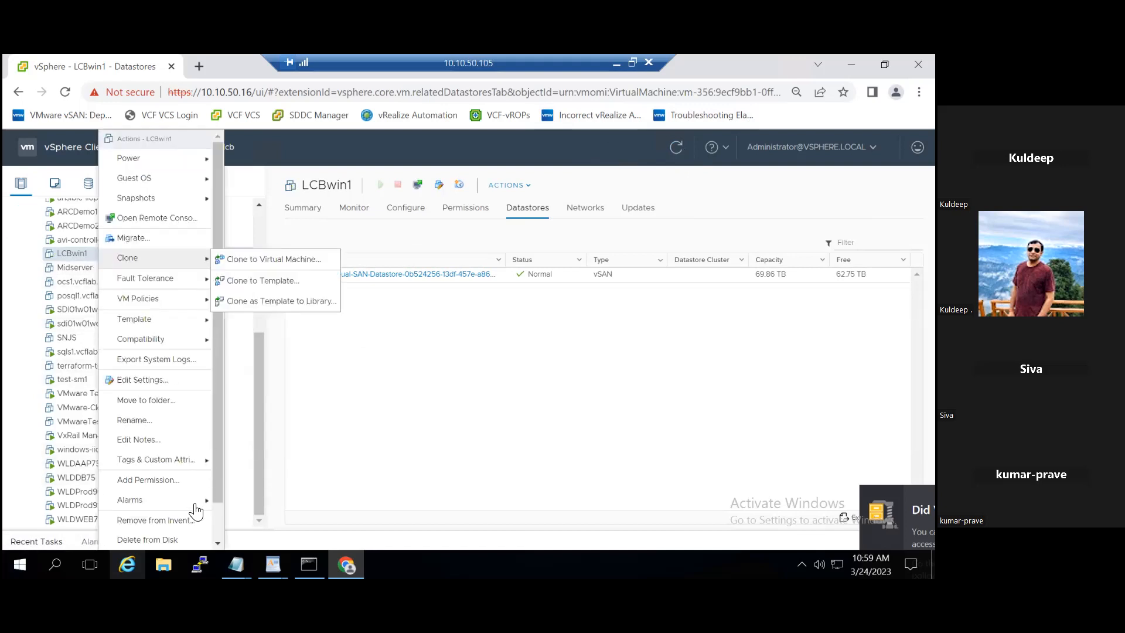
left_click(178, 520)
left_click(607, 375)
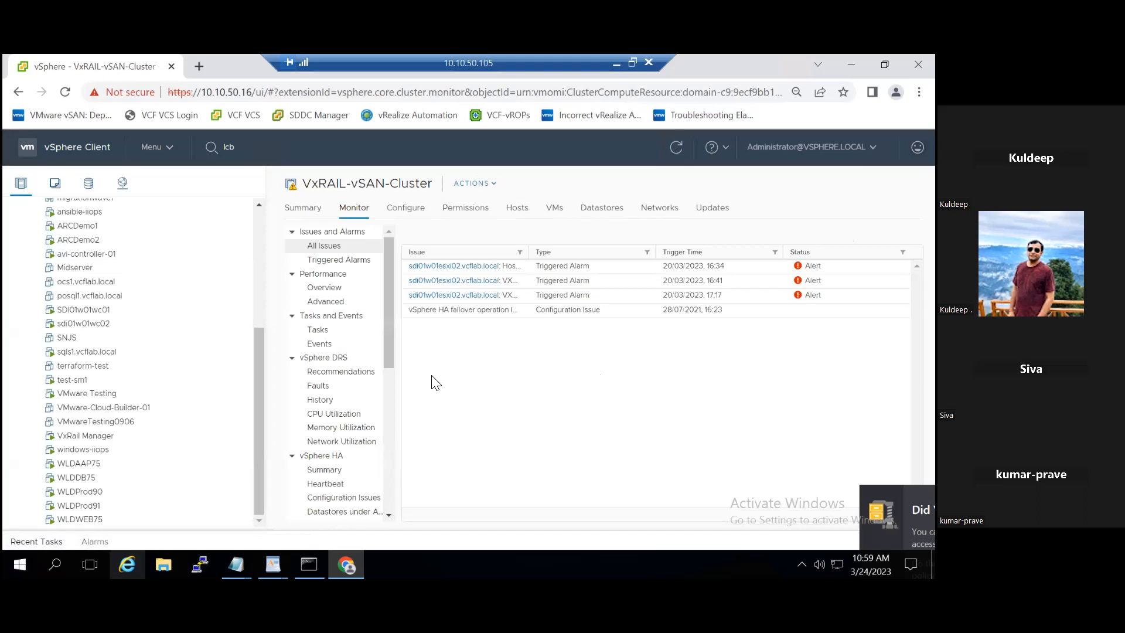
- In the datastore view, open the LCBwin1 folder and select LCBwin1.vmx
left_click_drag(257, 372, 255, 259)
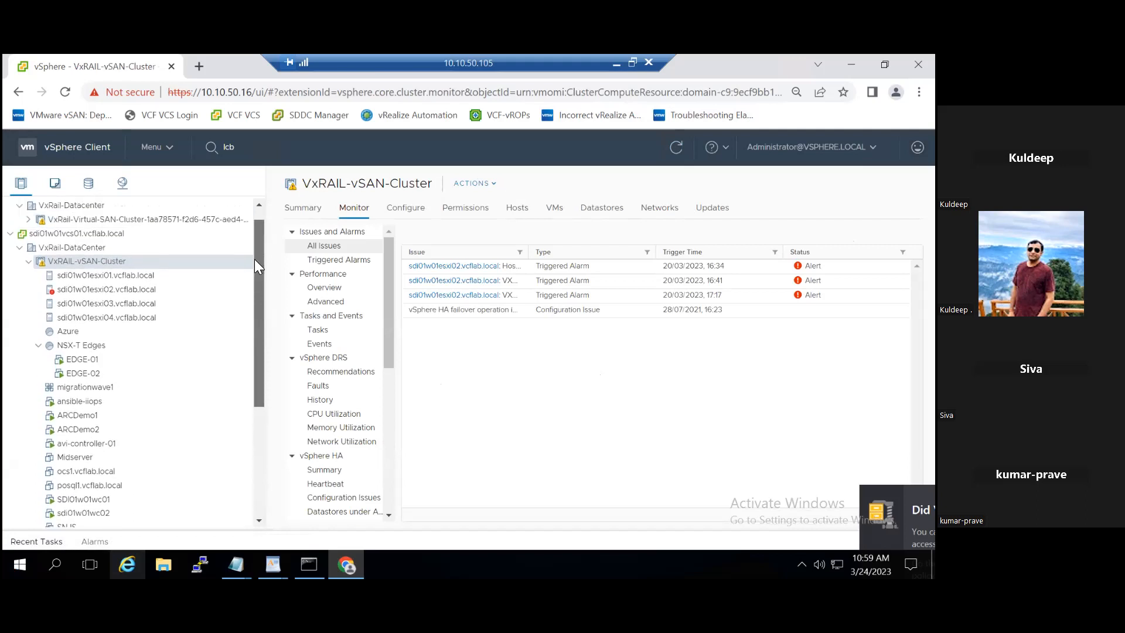
left_click(88, 183)
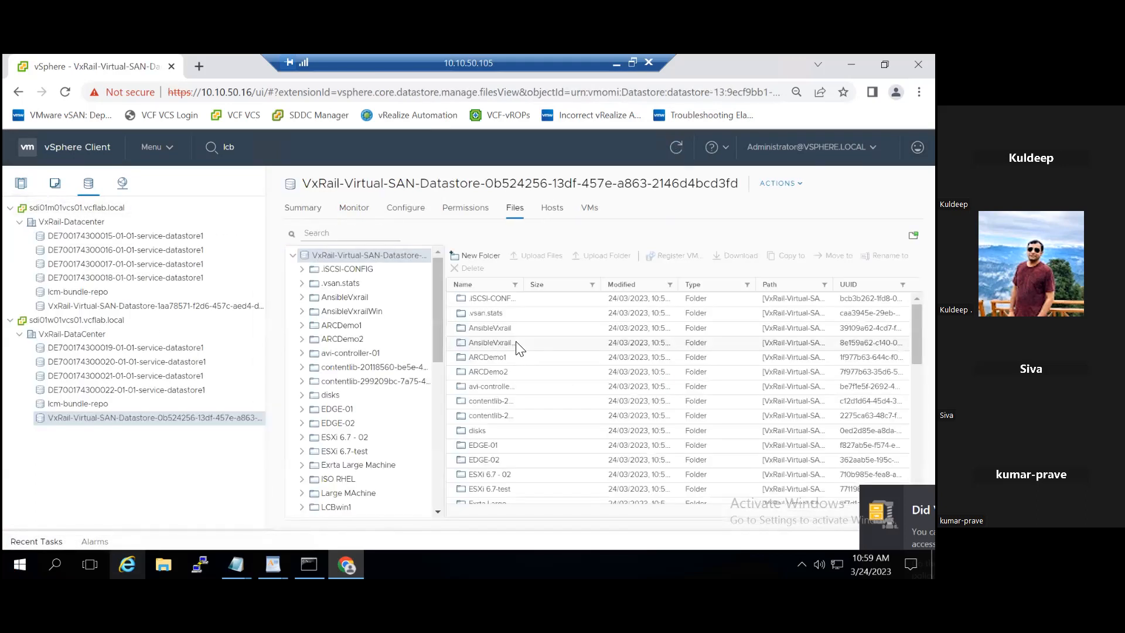
left_click(355, 507)
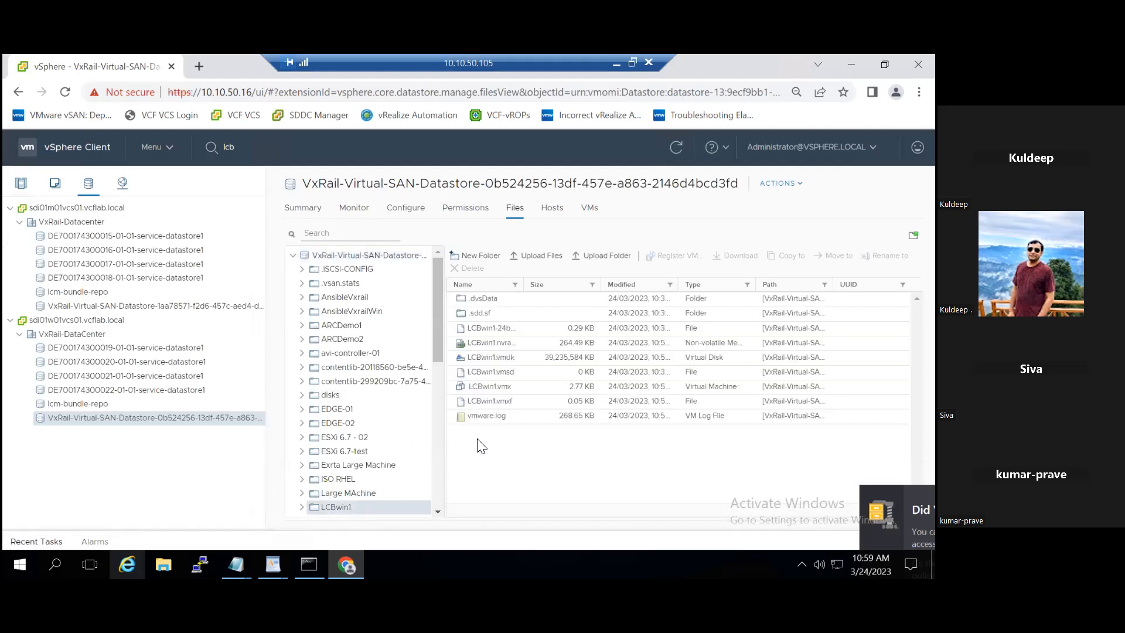
right_click(515, 391)
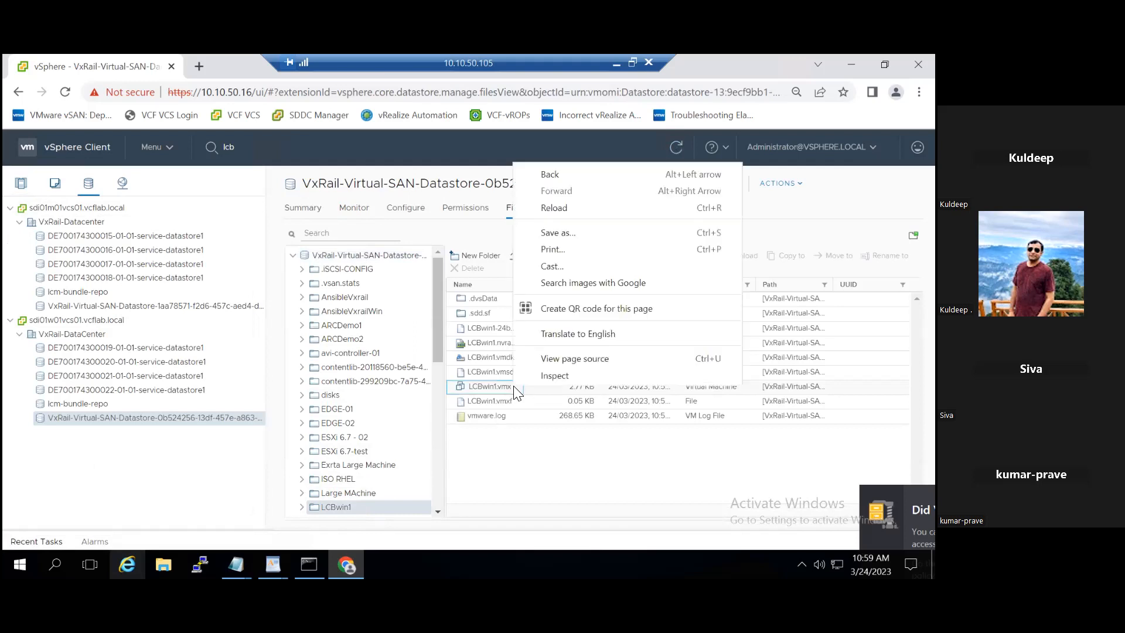
left_click(511, 385)
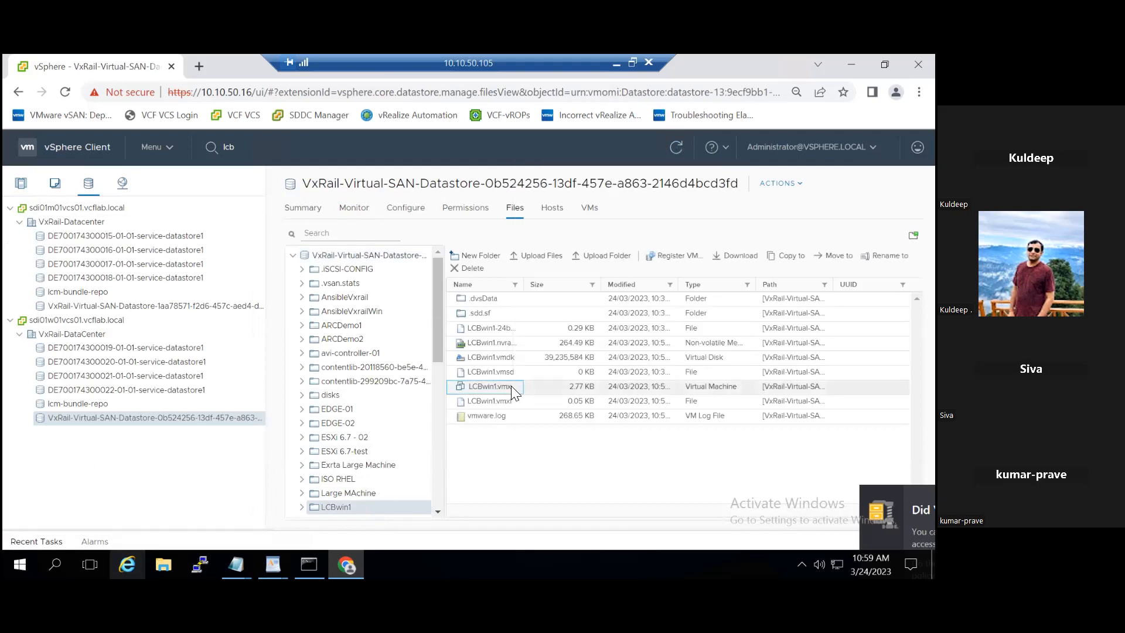
- Register LCBwin1.vmx as a VM in VxRail-DataCenter on VxRAIL-vSAN-Cluster
left_click(669, 258)
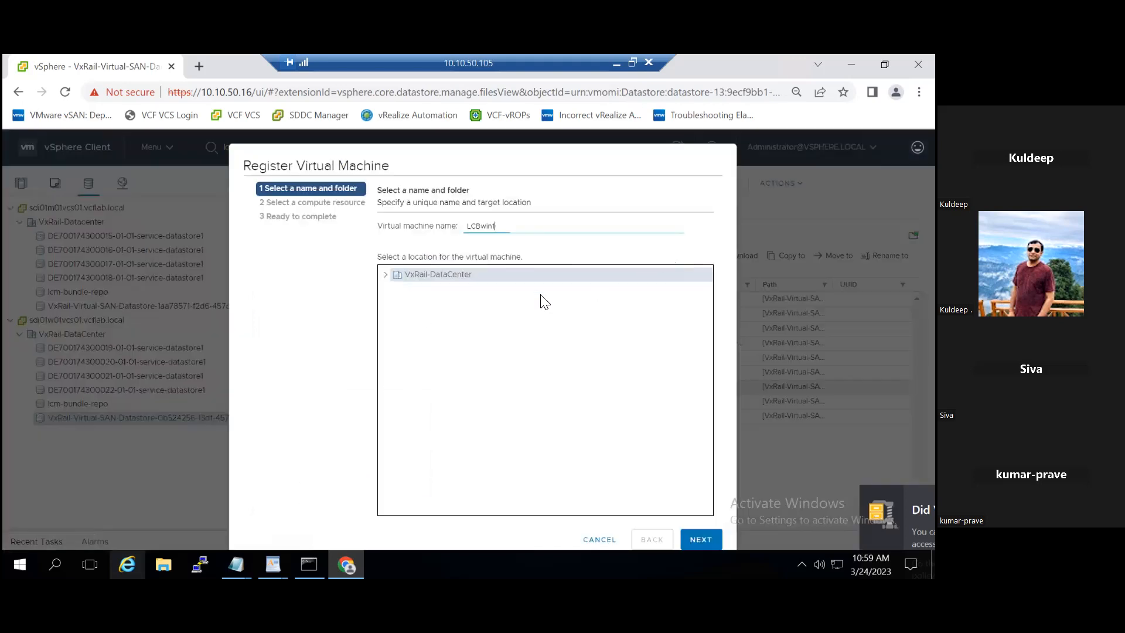
left_click(386, 275)
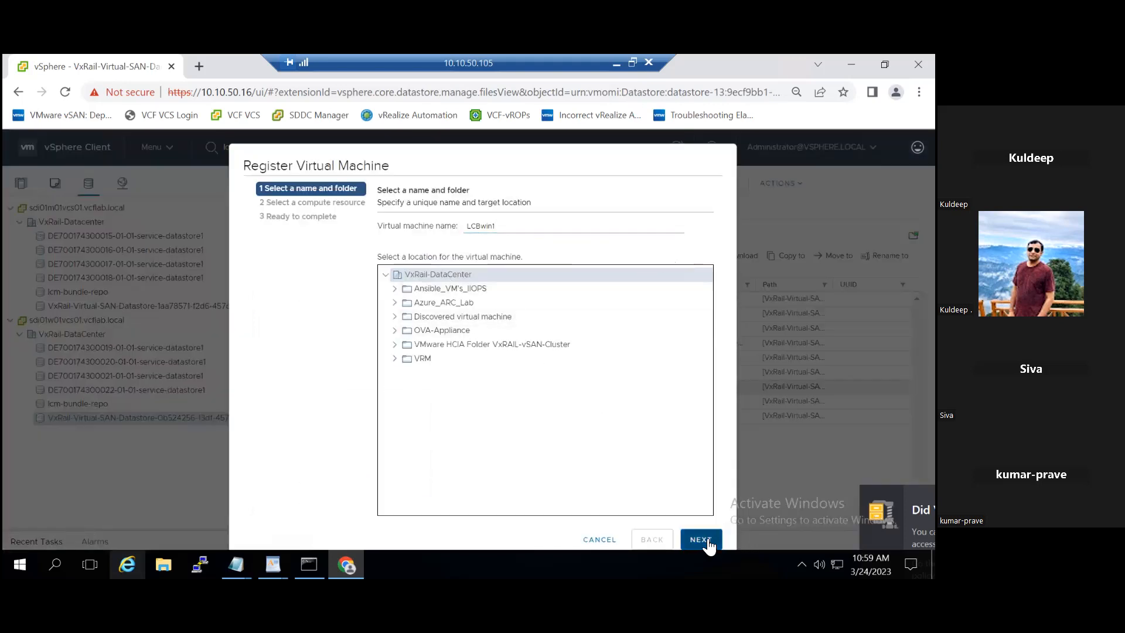
left_click(705, 541)
left_click(707, 542)
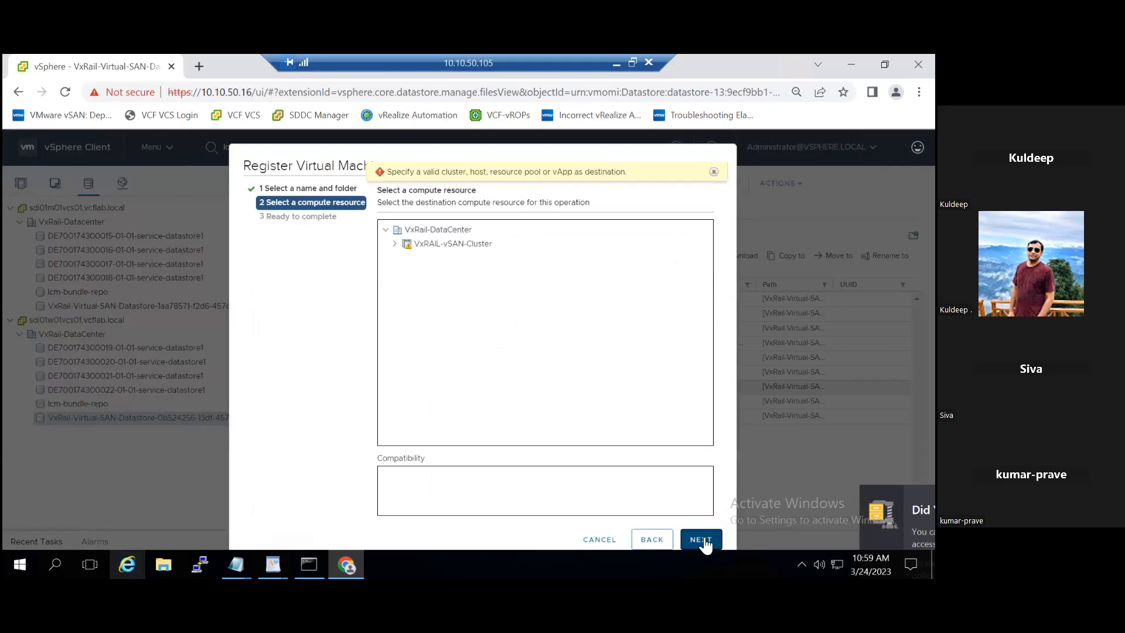
left_click(475, 243)
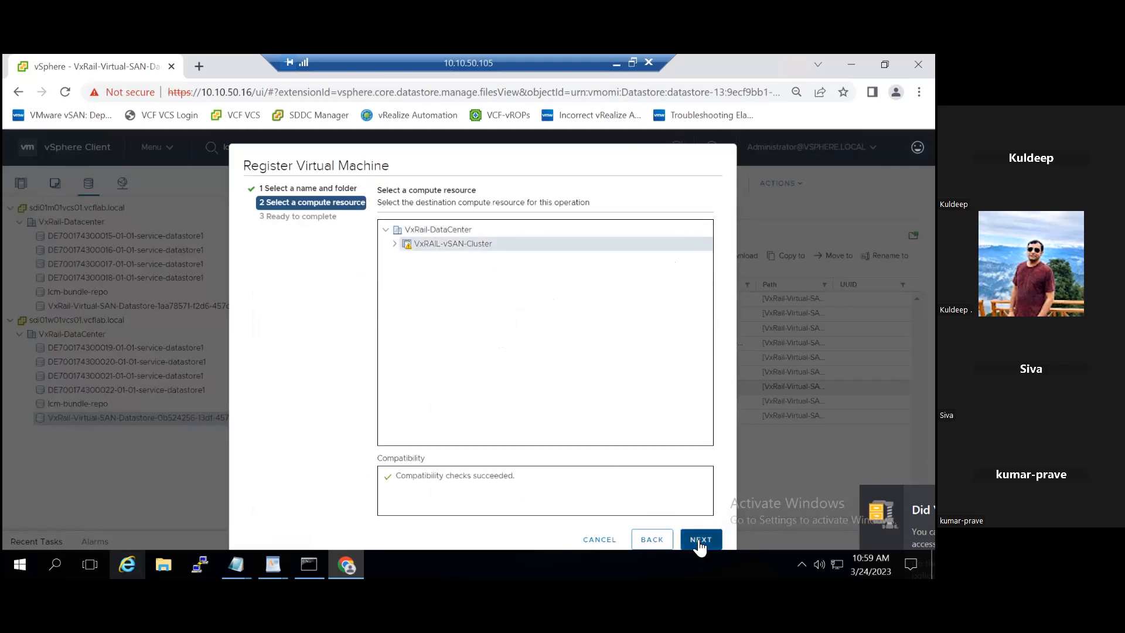
left_click(700, 540)
left_click(701, 539)
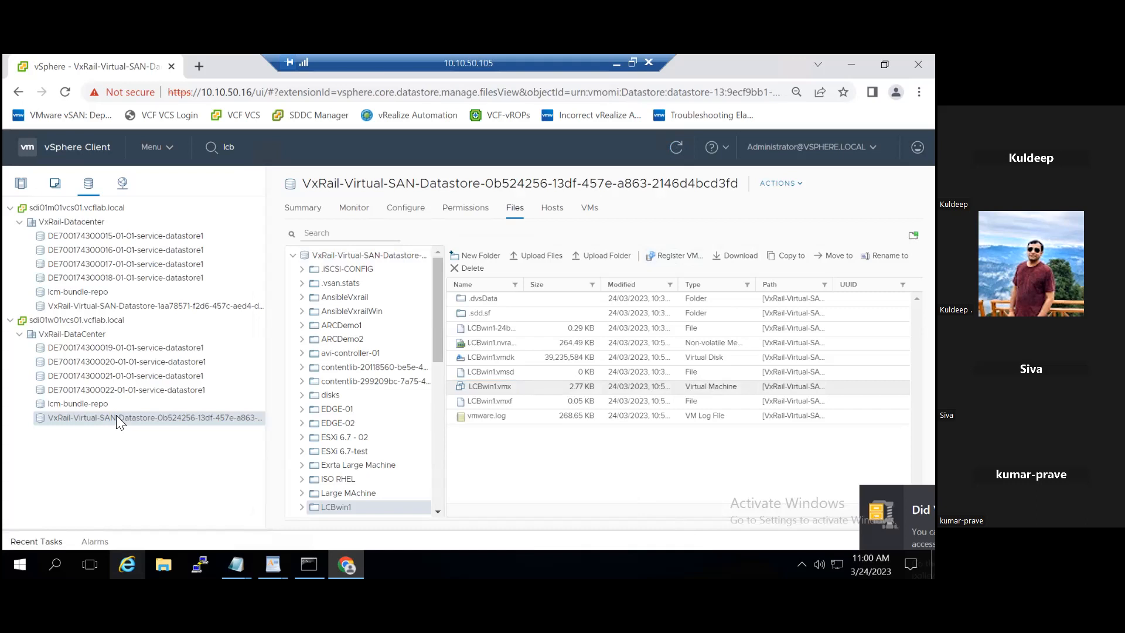
- Open the re-registered LCBwin1 in Hosts and Clusters and bring up its actions menu
left_click(21, 183)
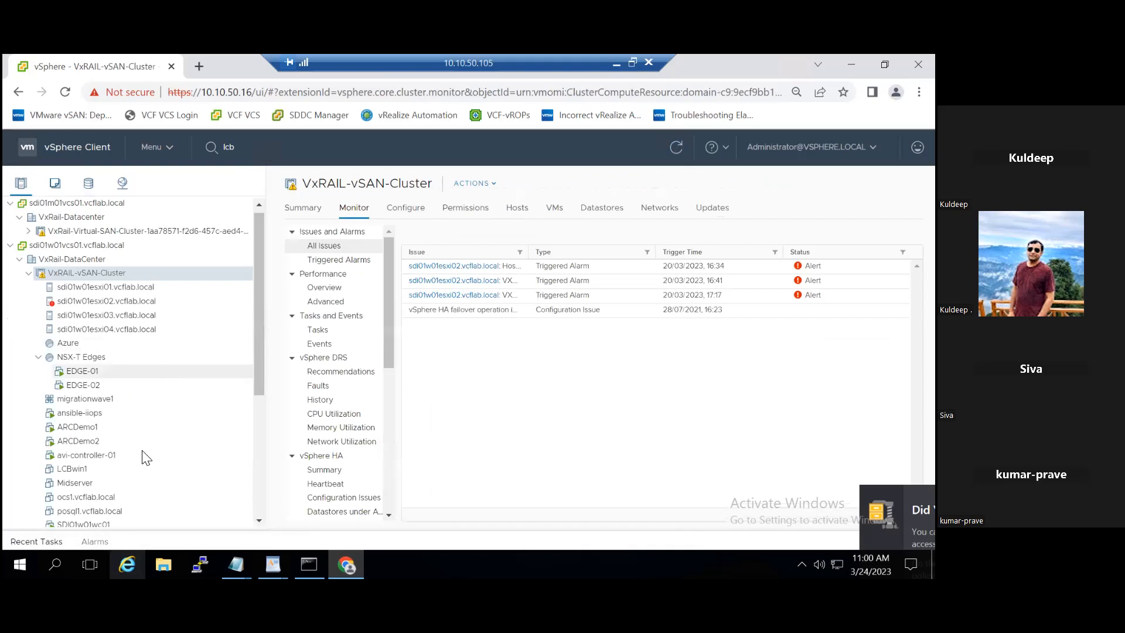
left_click(75, 473)
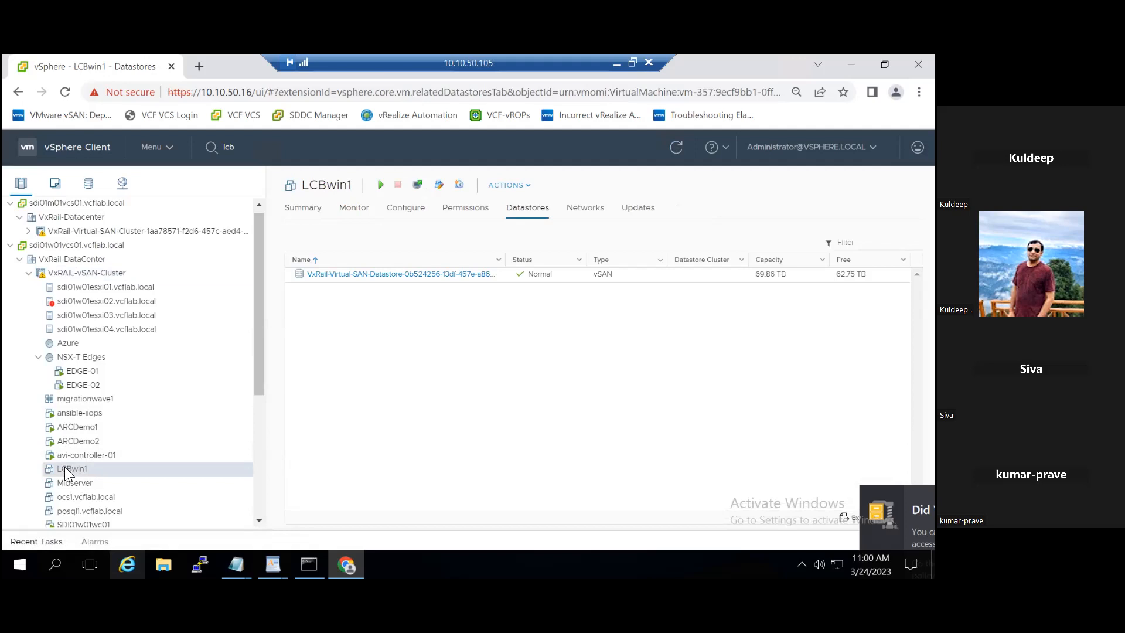
right_click(64, 466)
mouse_move(69, 461)
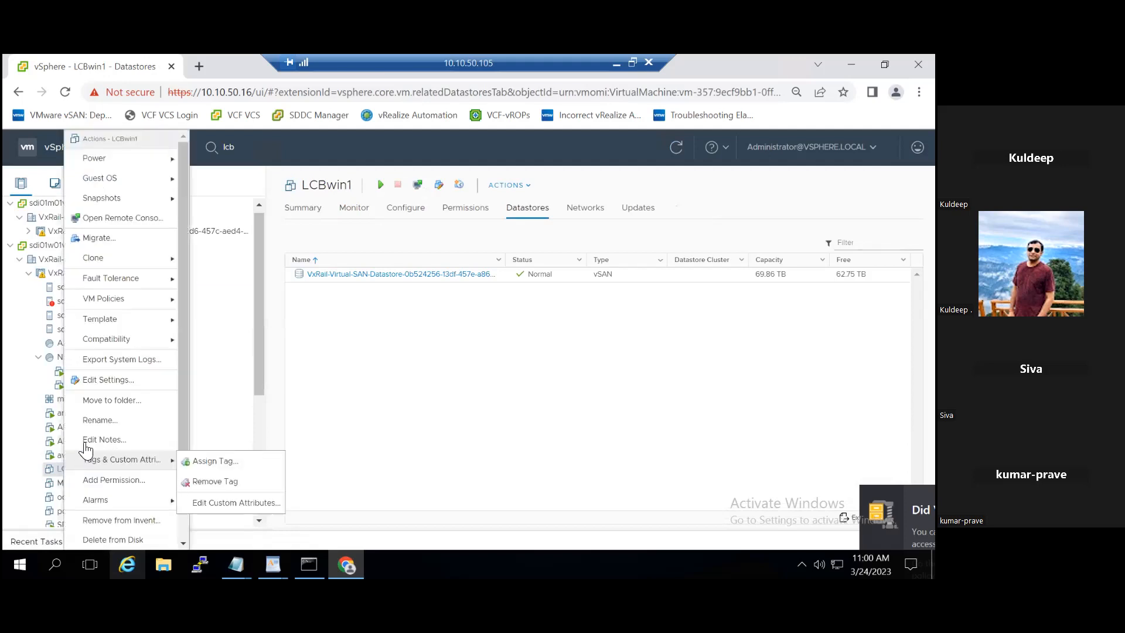
- Delete LCBwin1 from disk and confirm the deletion
left_click(120, 540)
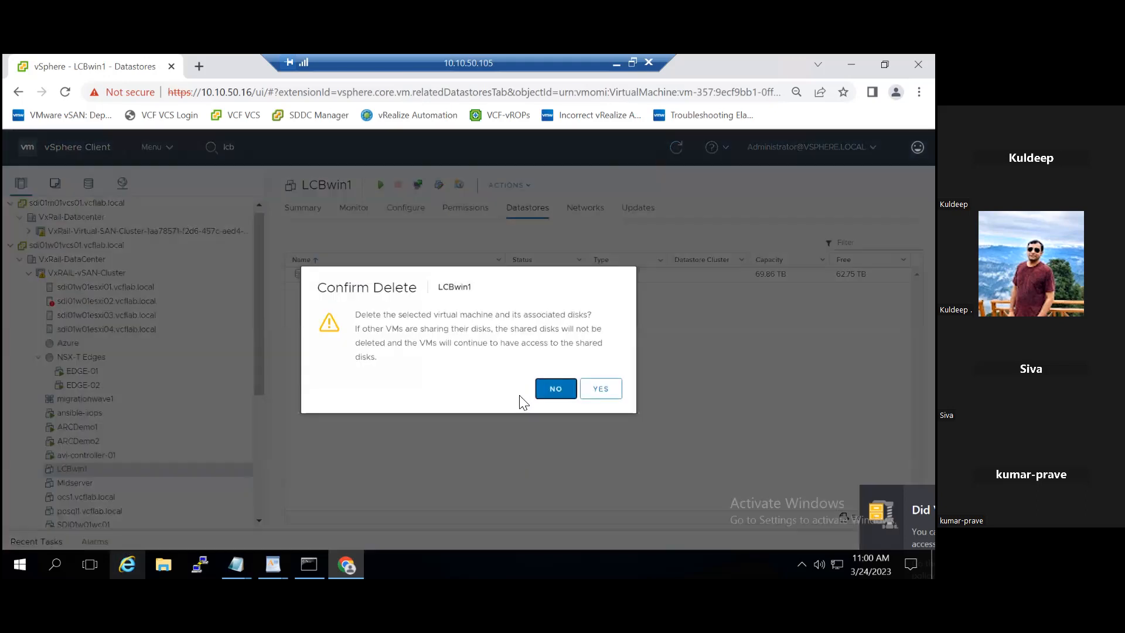
left_click(599, 399)
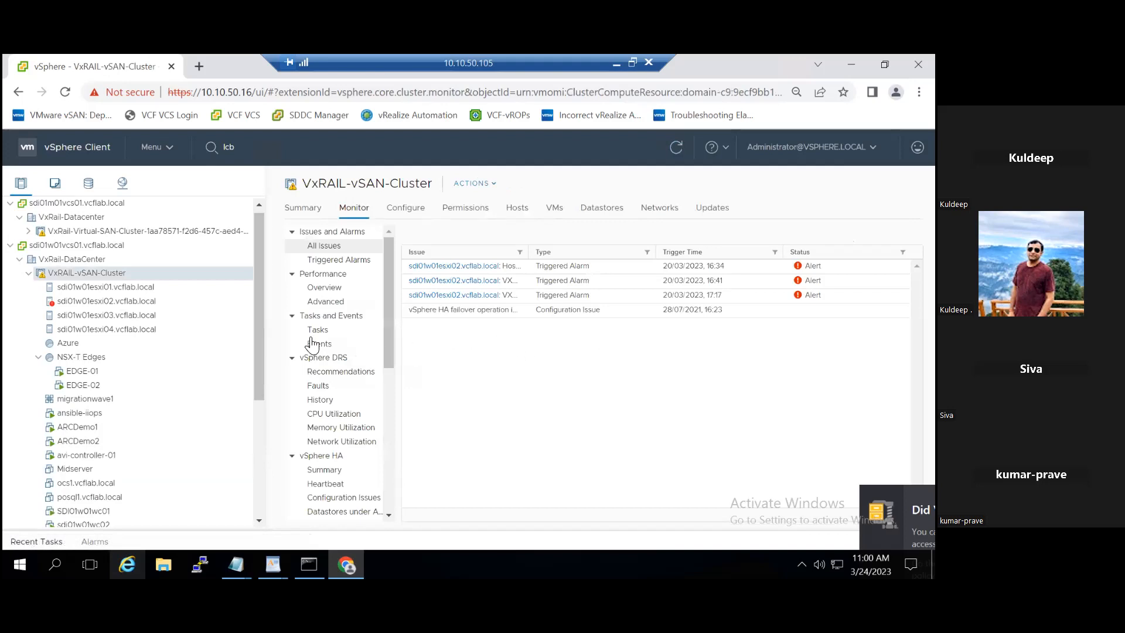
left_click(89, 183)
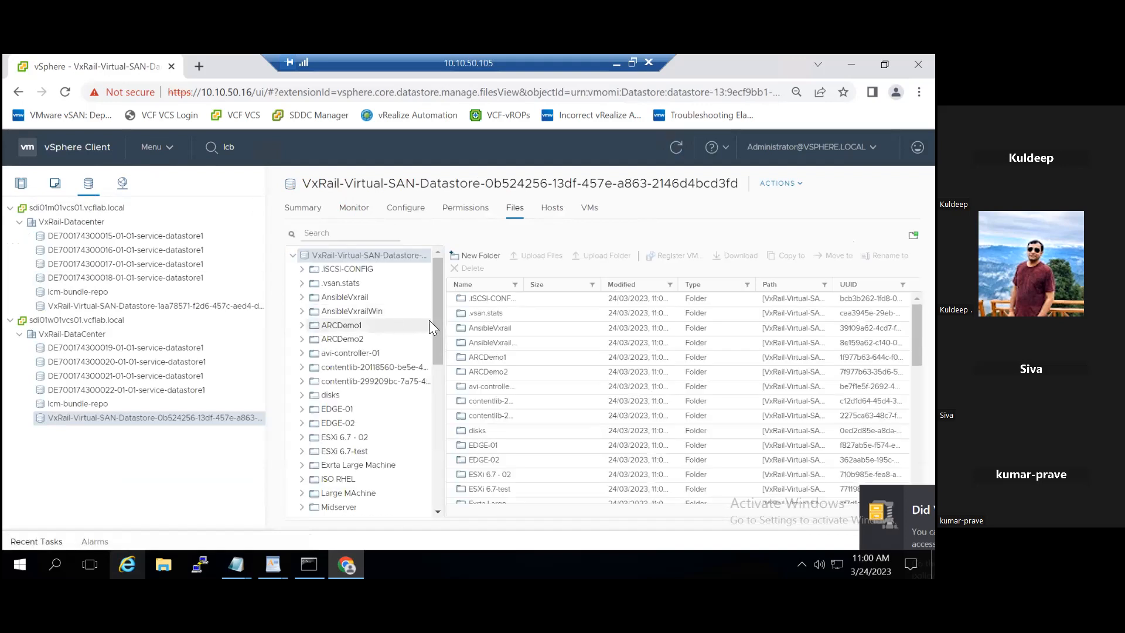
scroll(437, 366, "down", 3)
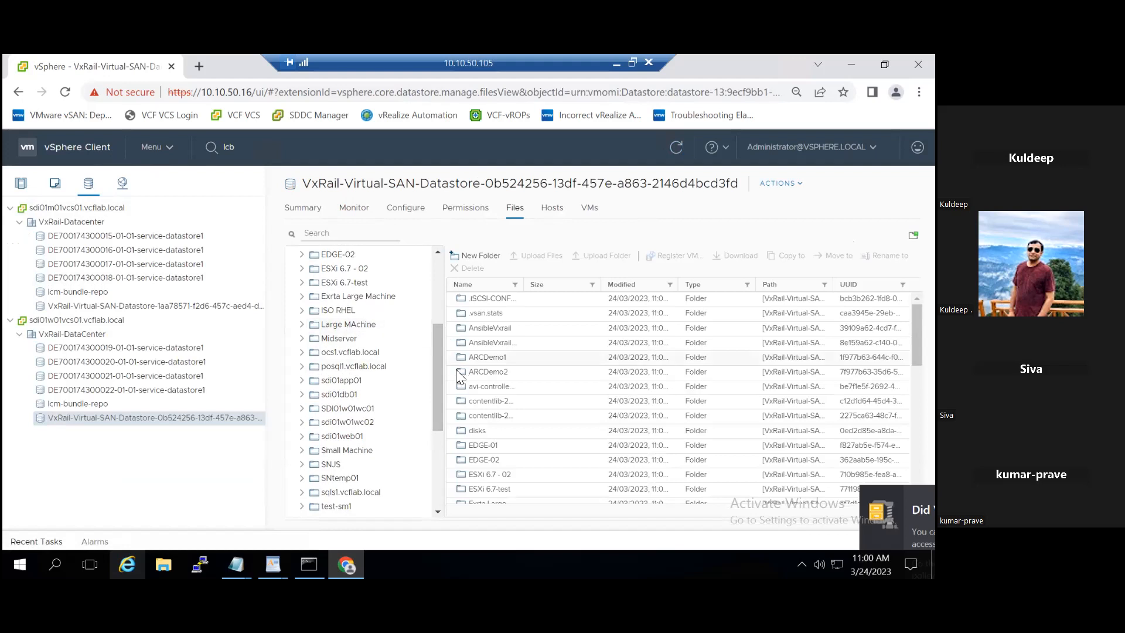
left_click_drag(437, 377, 435, 487)
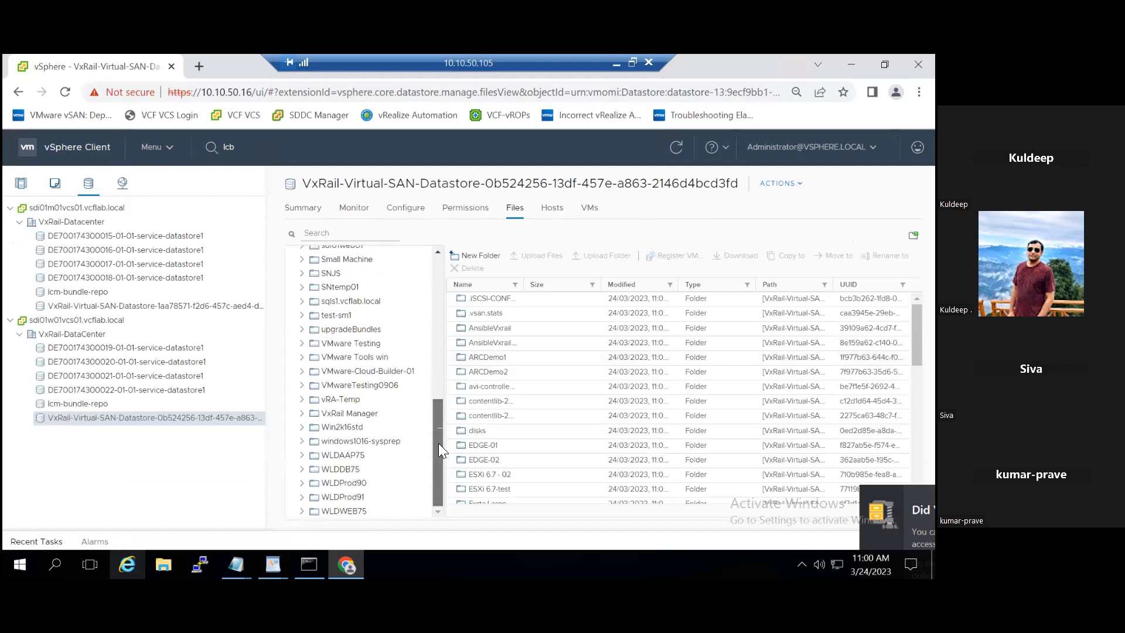
left_click_drag(439, 449, 445, 253)
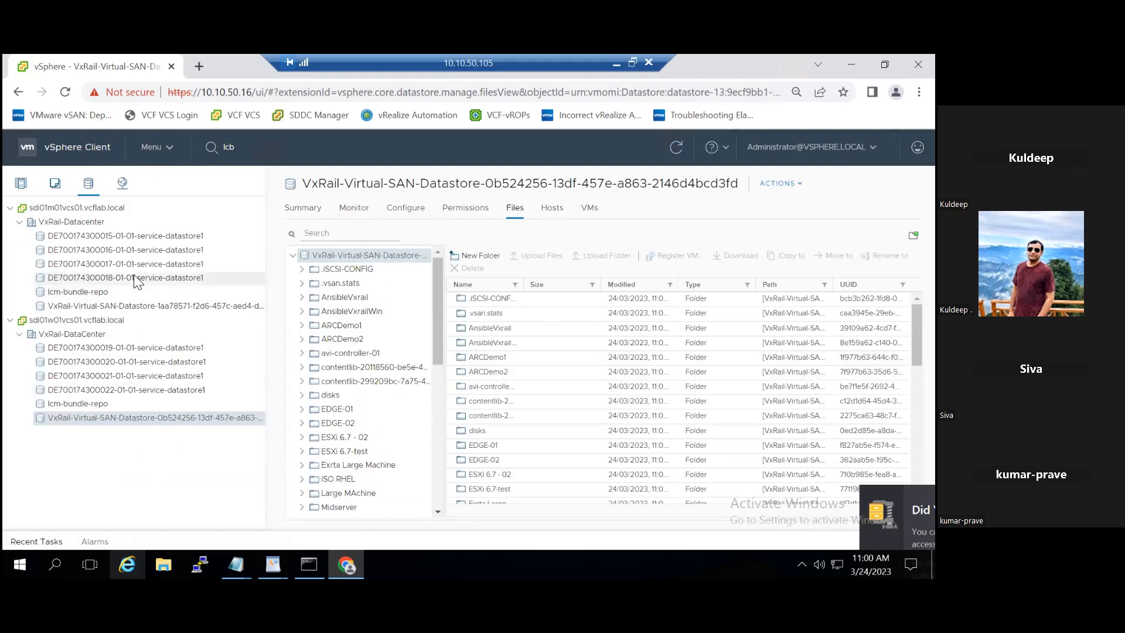
left_click(153, 308)
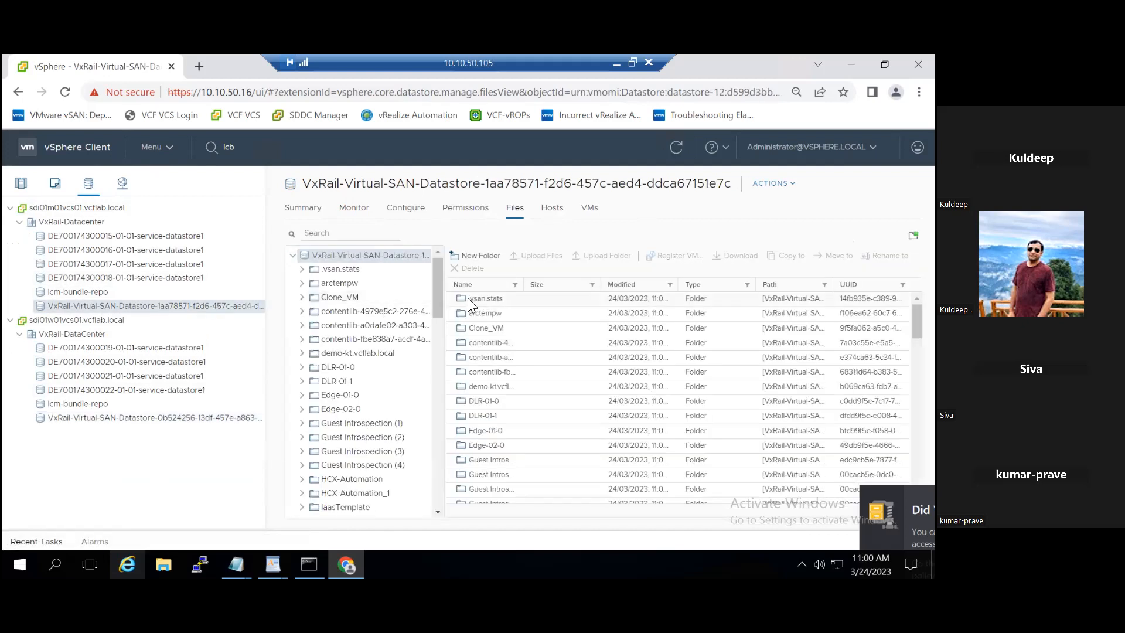
left_click_drag(437, 299, 438, 494)
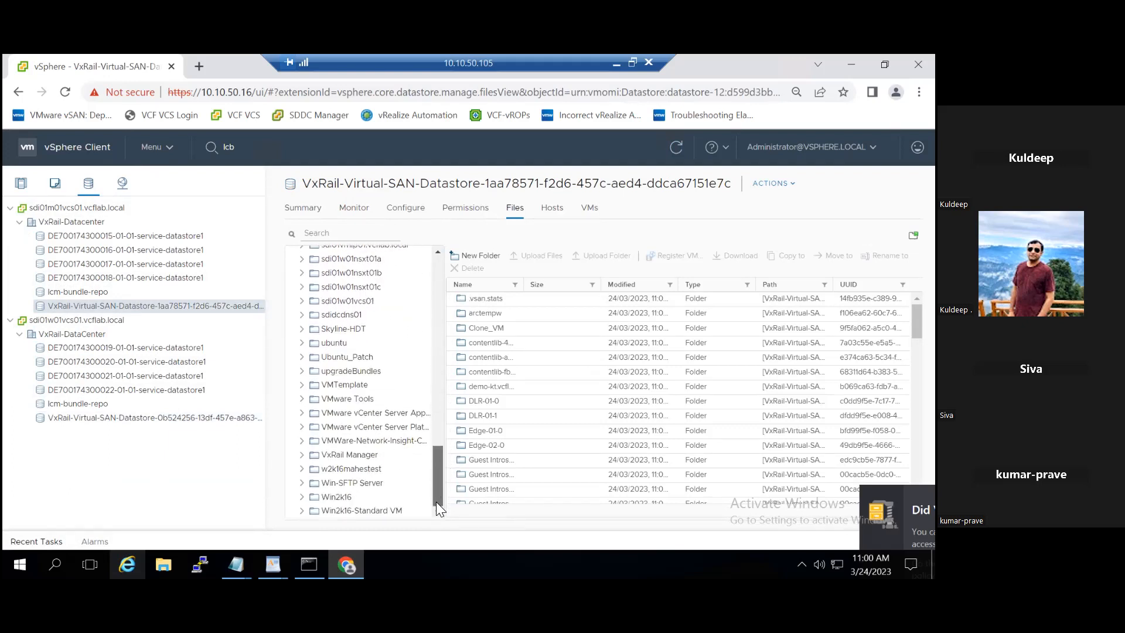
left_click_drag(437, 502, 441, 375)
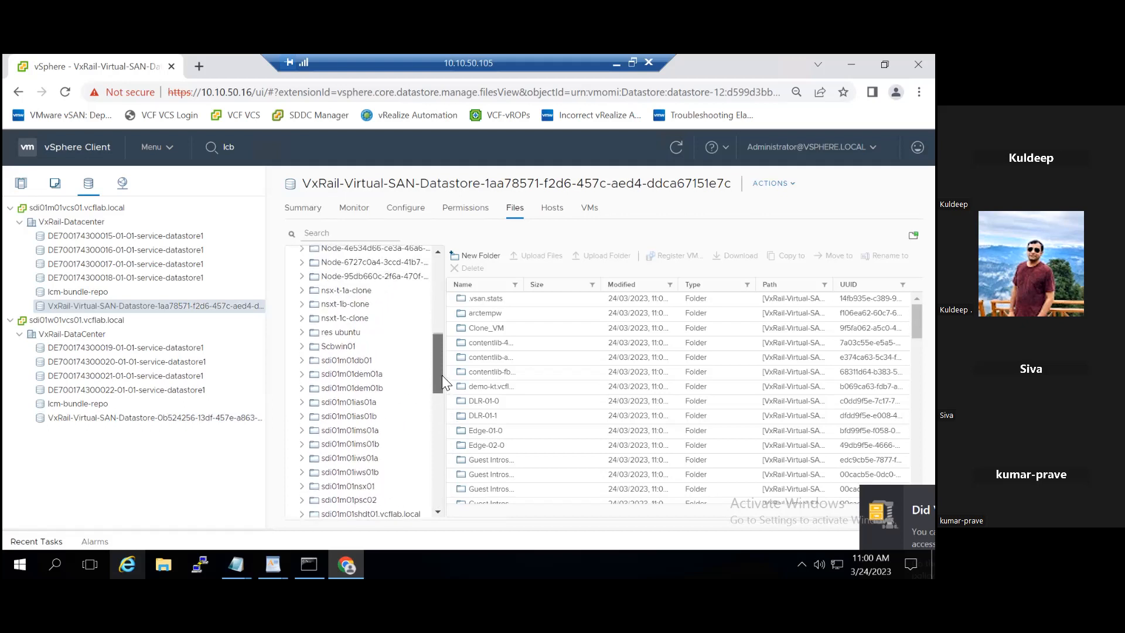
left_click_drag(441, 375, 449, 278)
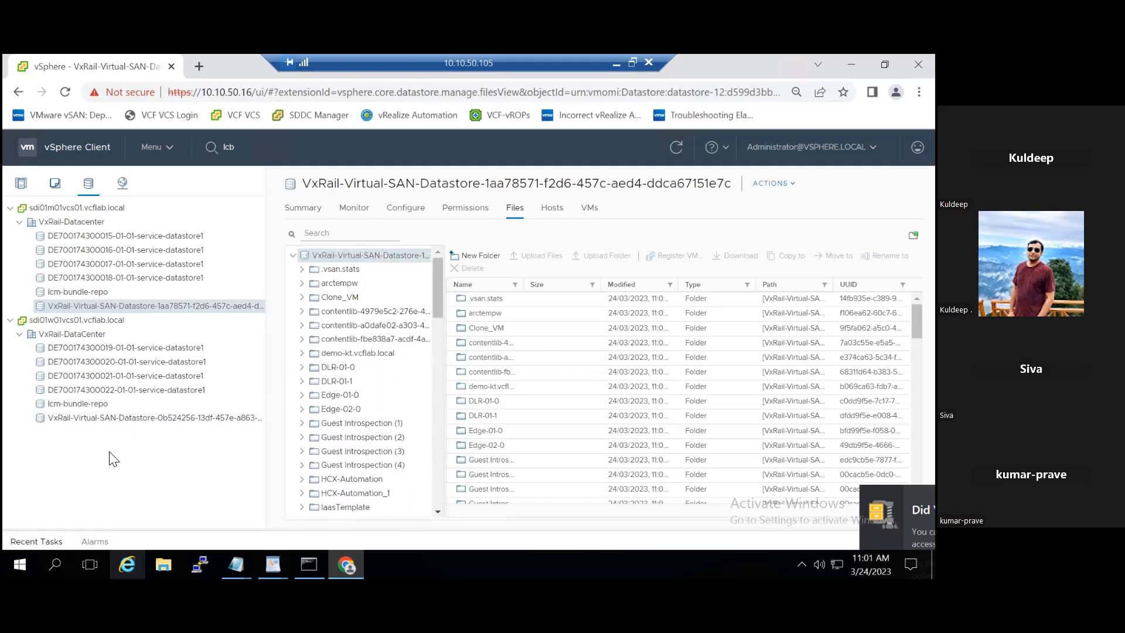
left_click(20, 182)
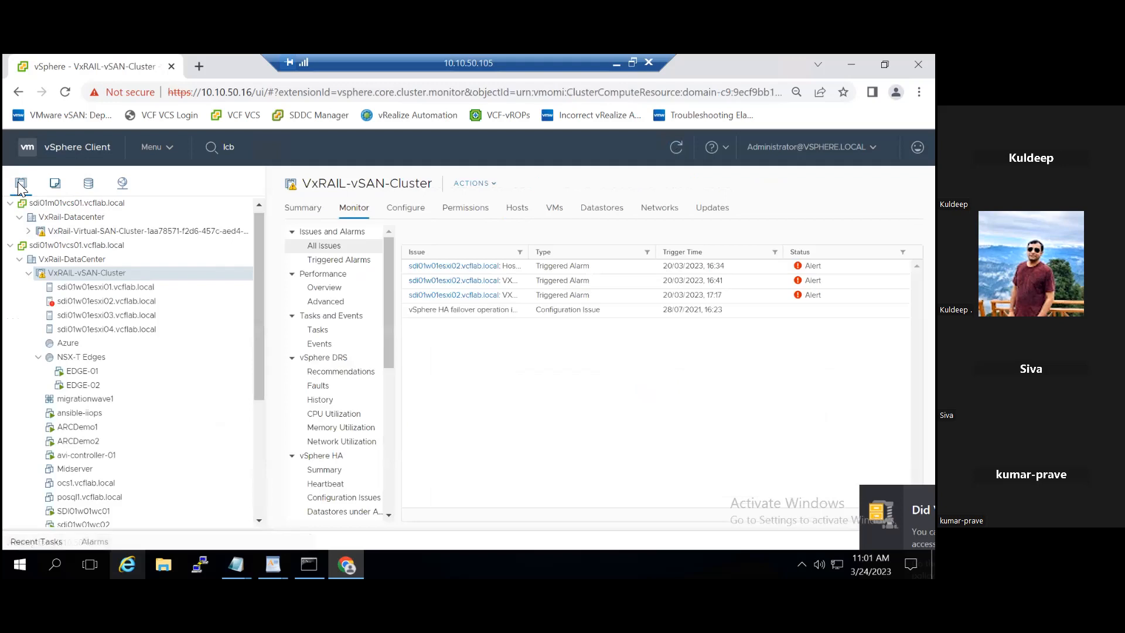
left_click_drag(259, 385, 256, 527)
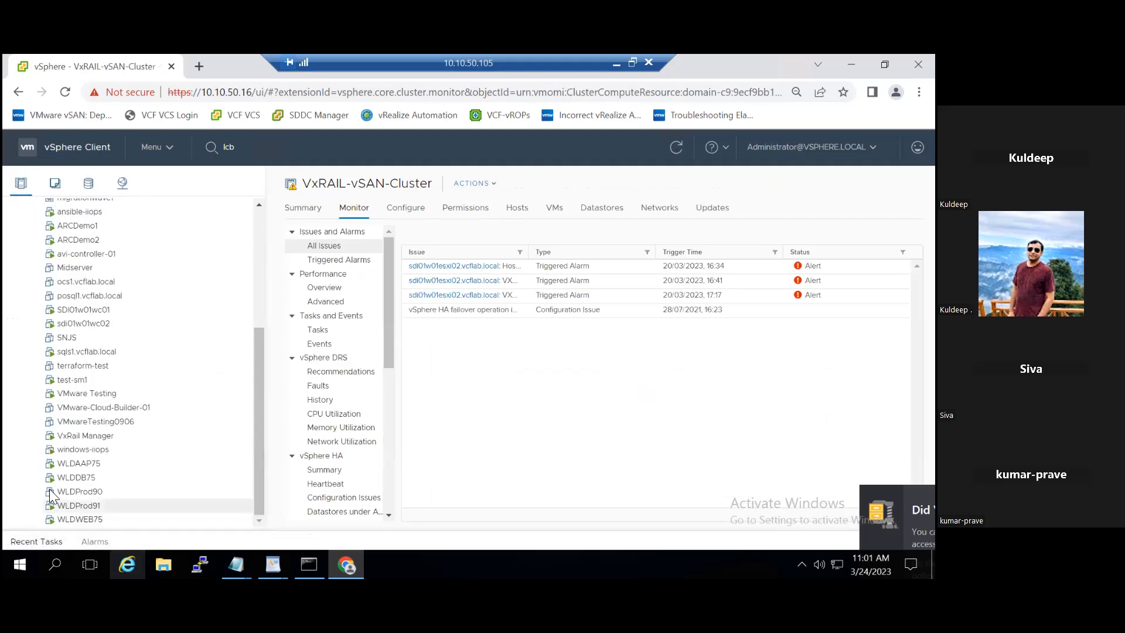
- Open Edit Settings for the WLDDB75 virtual machine
left_click(76, 477)
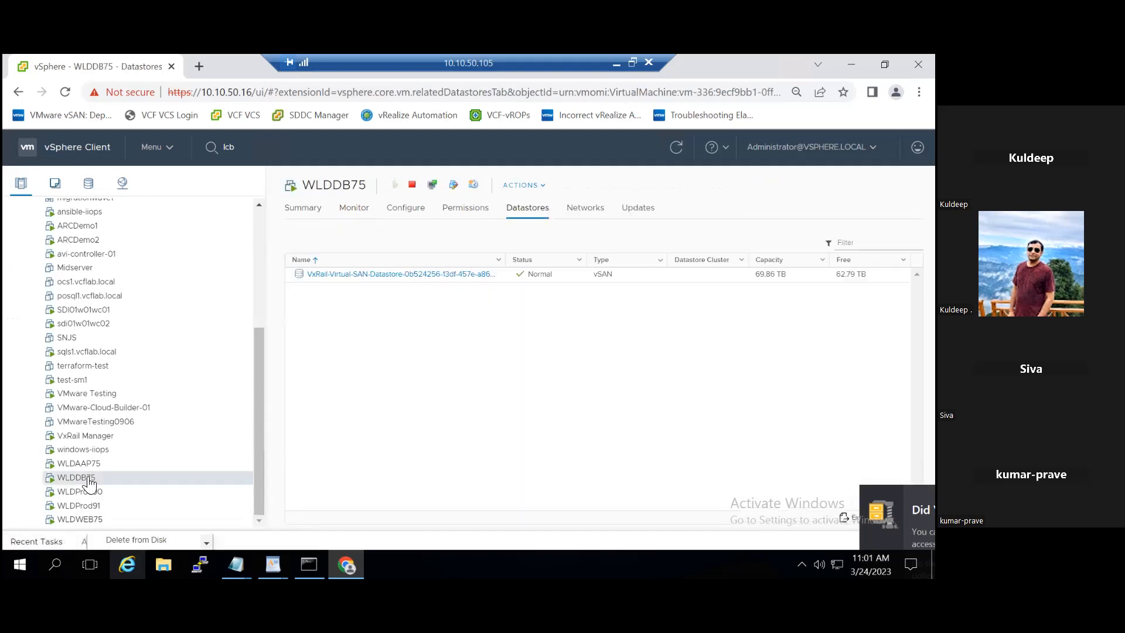
right_click(76, 478)
left_click(131, 379)
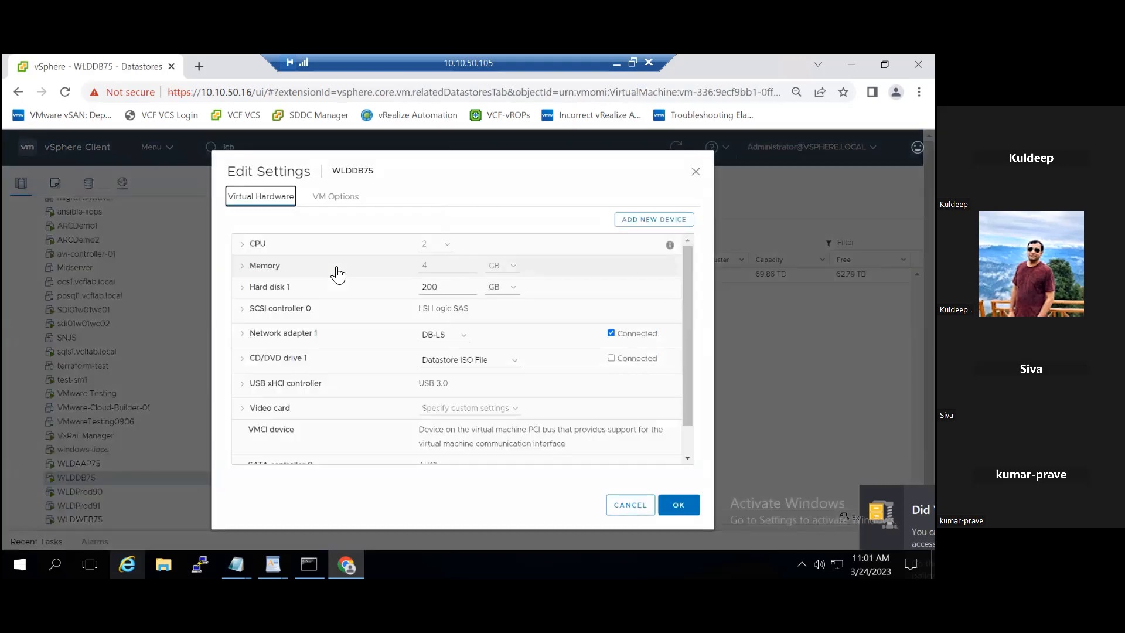
- Expand and collapse Memory, select the 200 GB Hard disk 1 size, and open the new device list
left_click(242, 267)
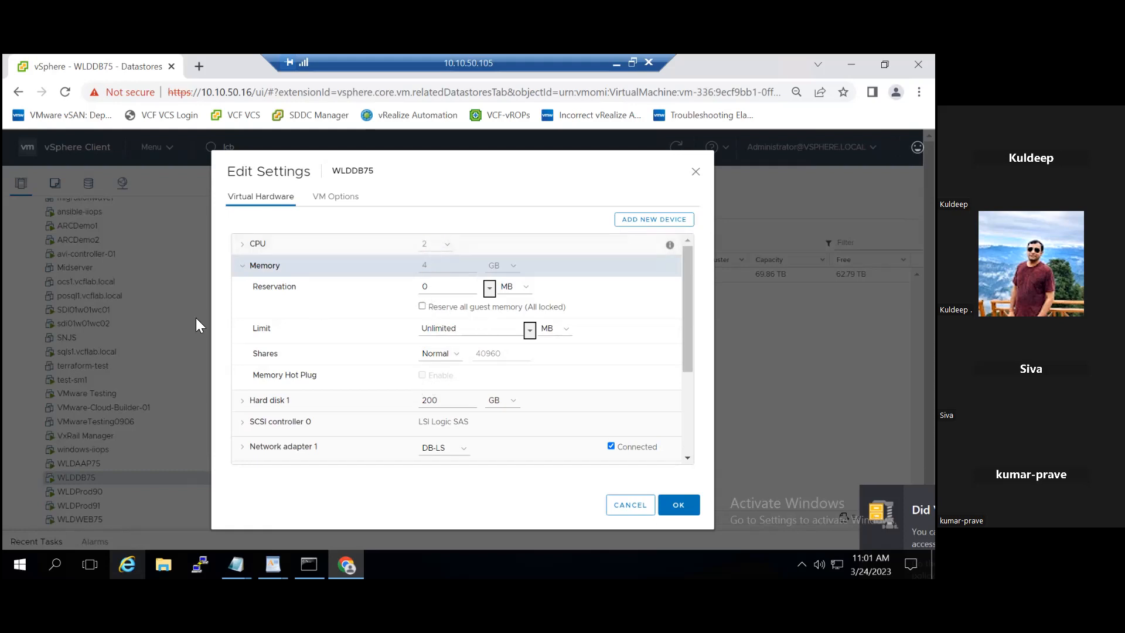
left_click(242, 267)
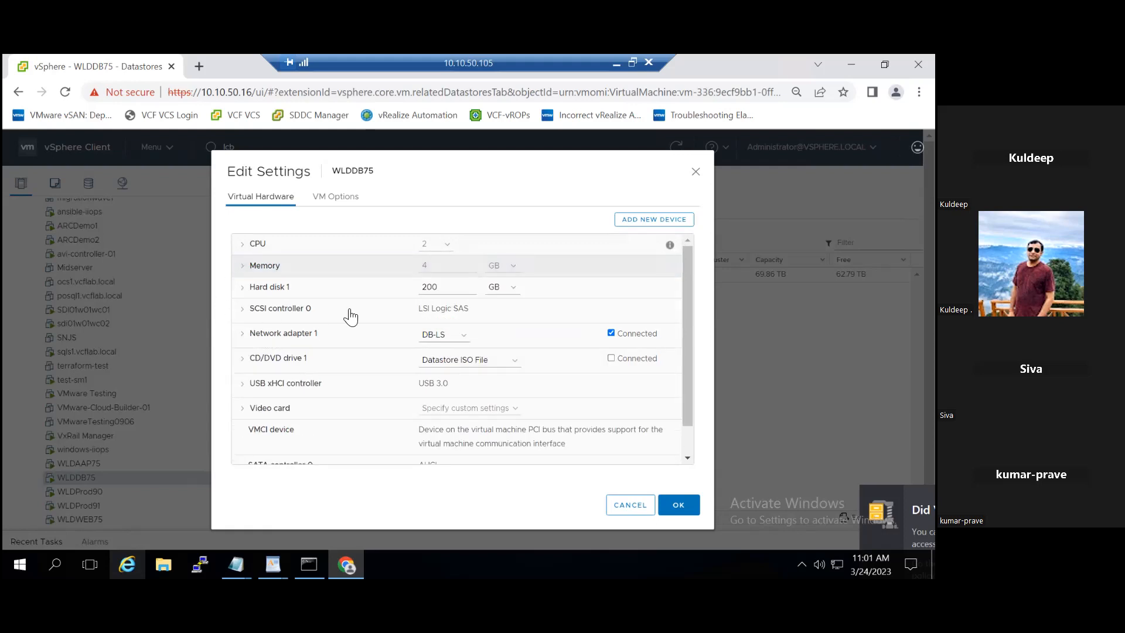
left_click_drag(443, 288, 431, 288)
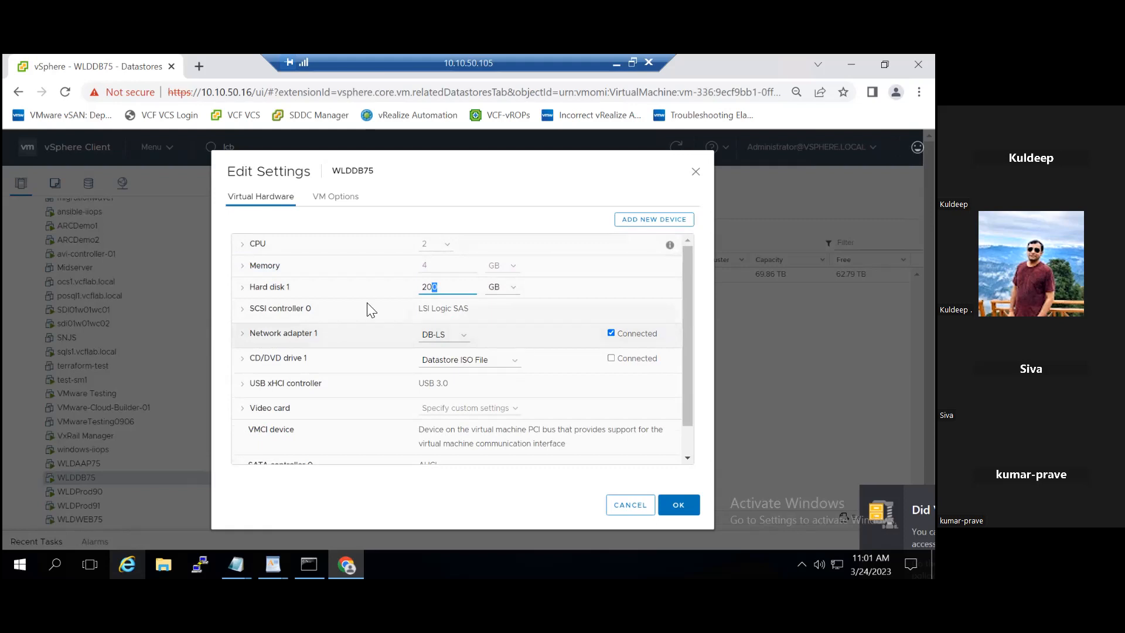
left_click(659, 219)
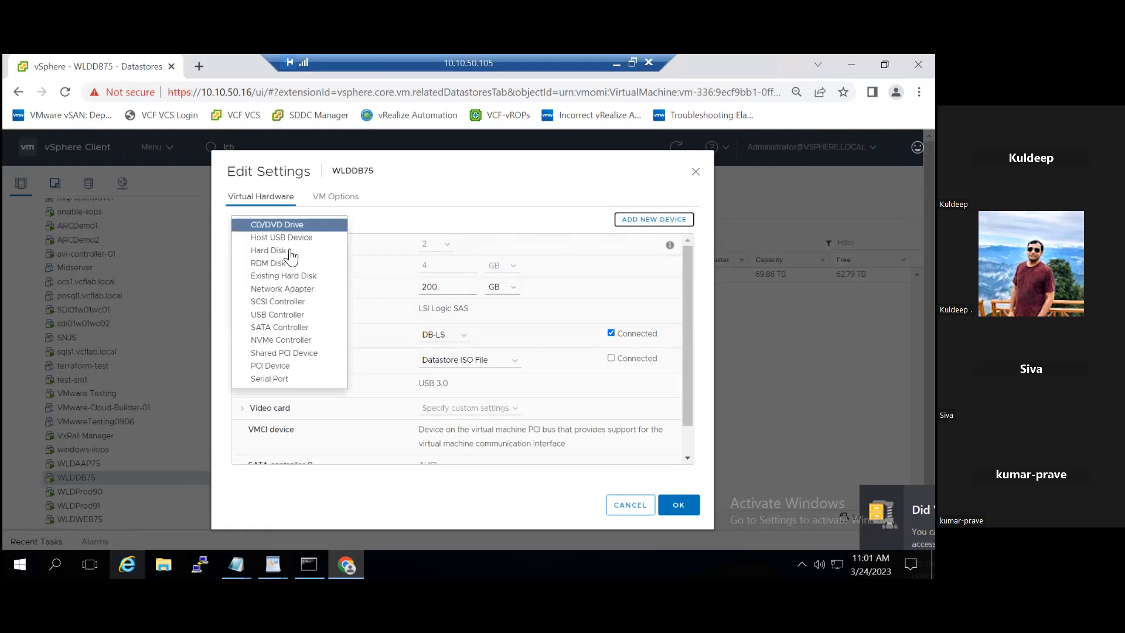
- Add a new 40 GB hard disk to WLDDB75's virtual hardware
left_click(277, 250)
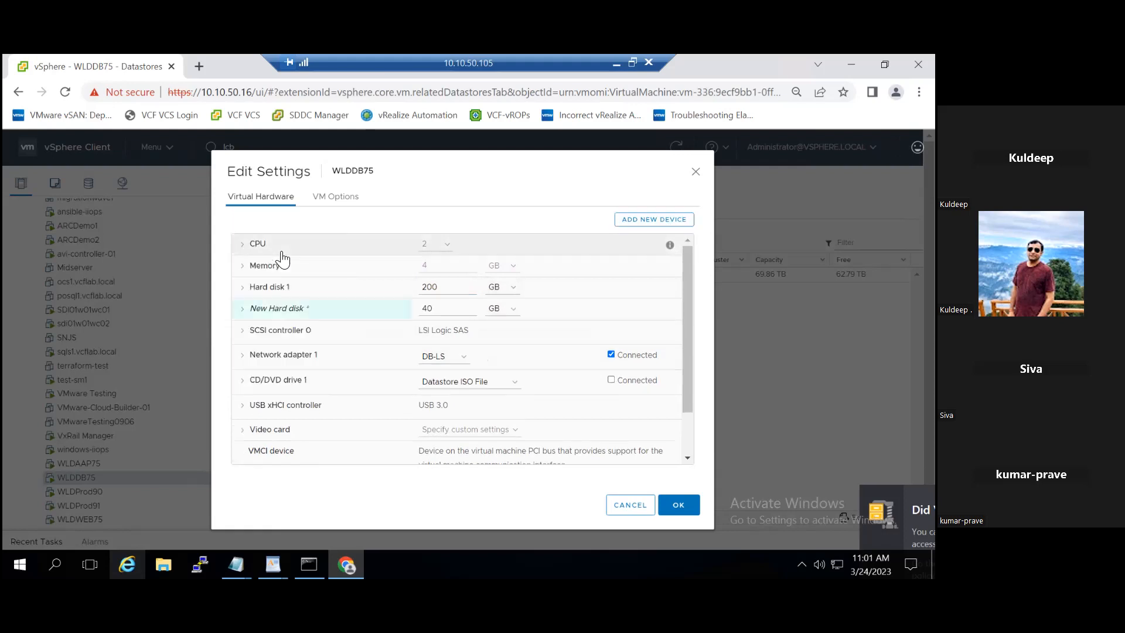
left_click(251, 314)
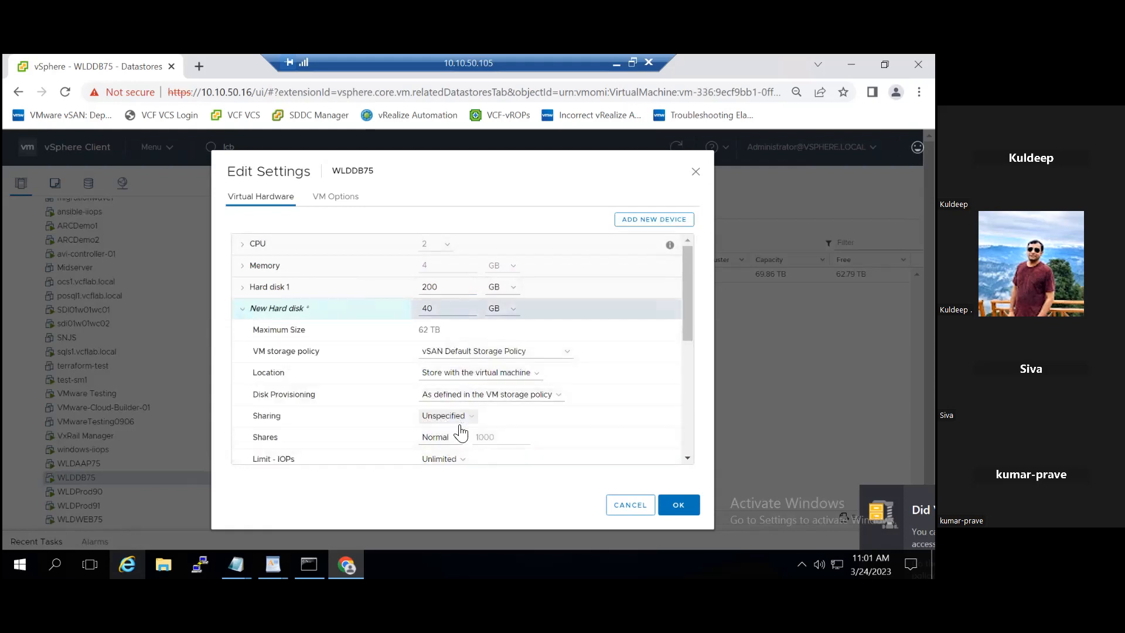
left_click(243, 314)
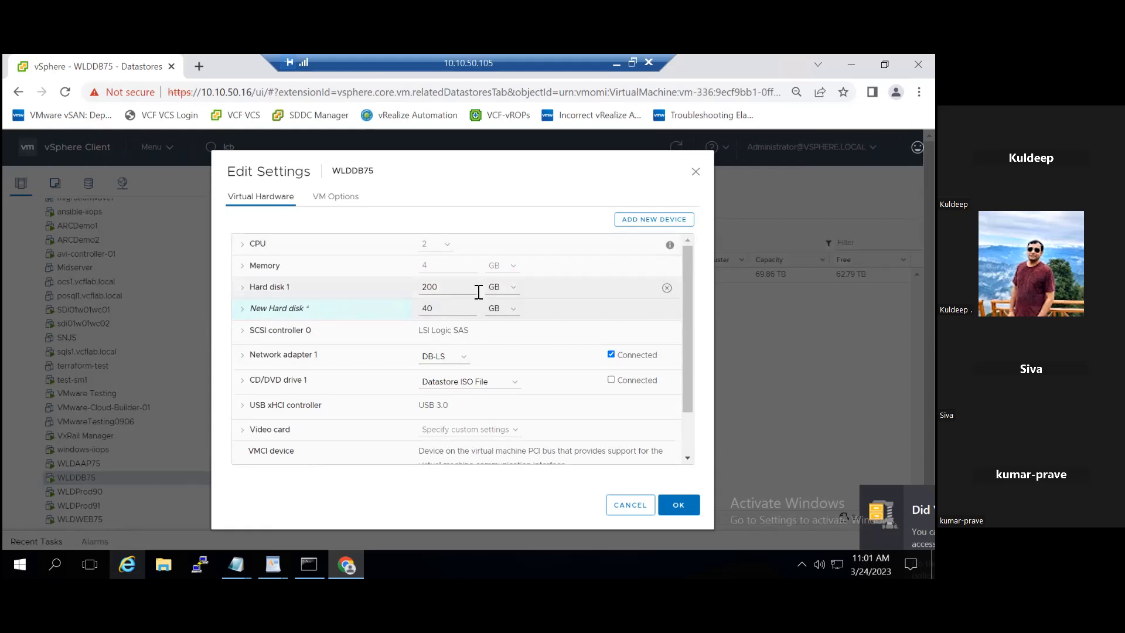
- Change Hard disk 1's size from 200 to 250 GB and save the VM settings
left_click(433, 287)
left_click_drag(432, 286, 439, 288)
type("50")
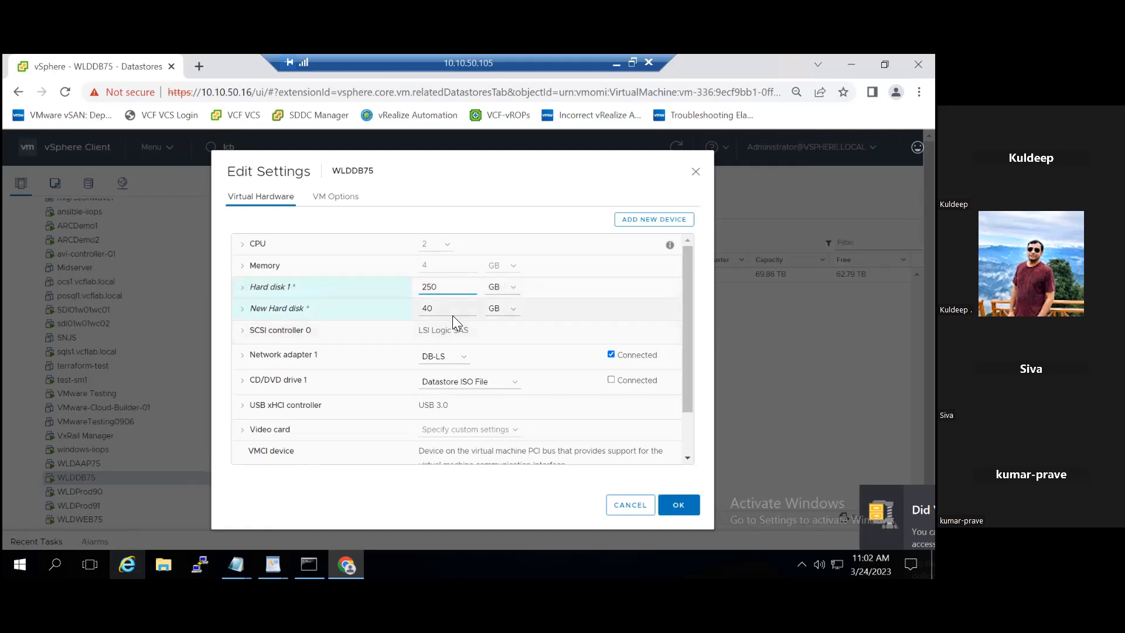
left_click(682, 510)
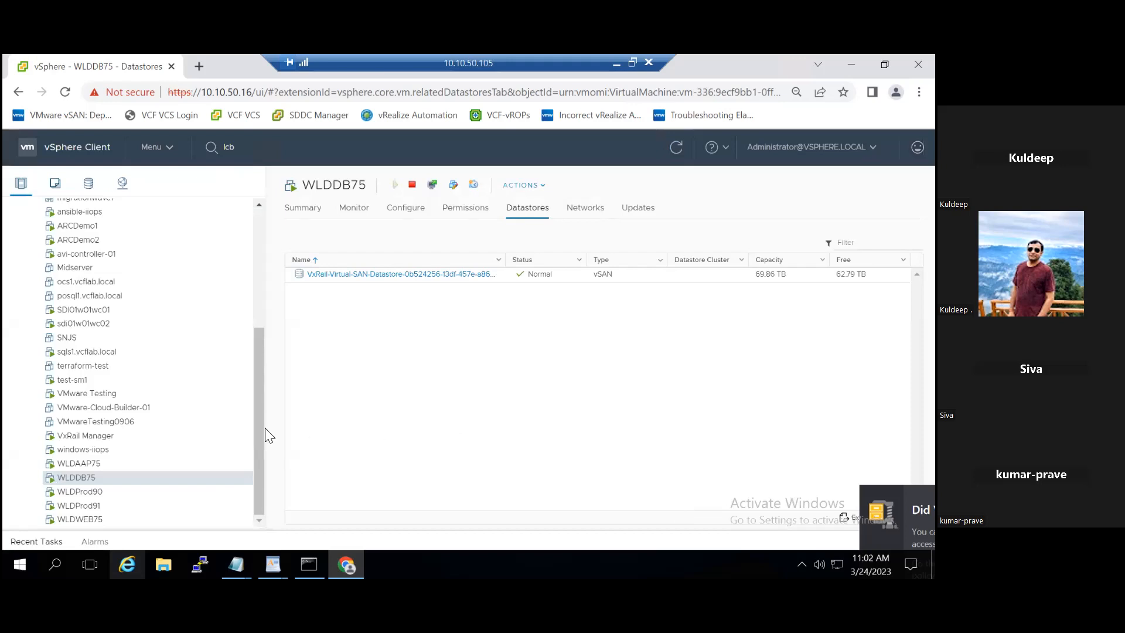
- Launch the WLDDB75 web console from the VM's Summary page
left_click(302, 209)
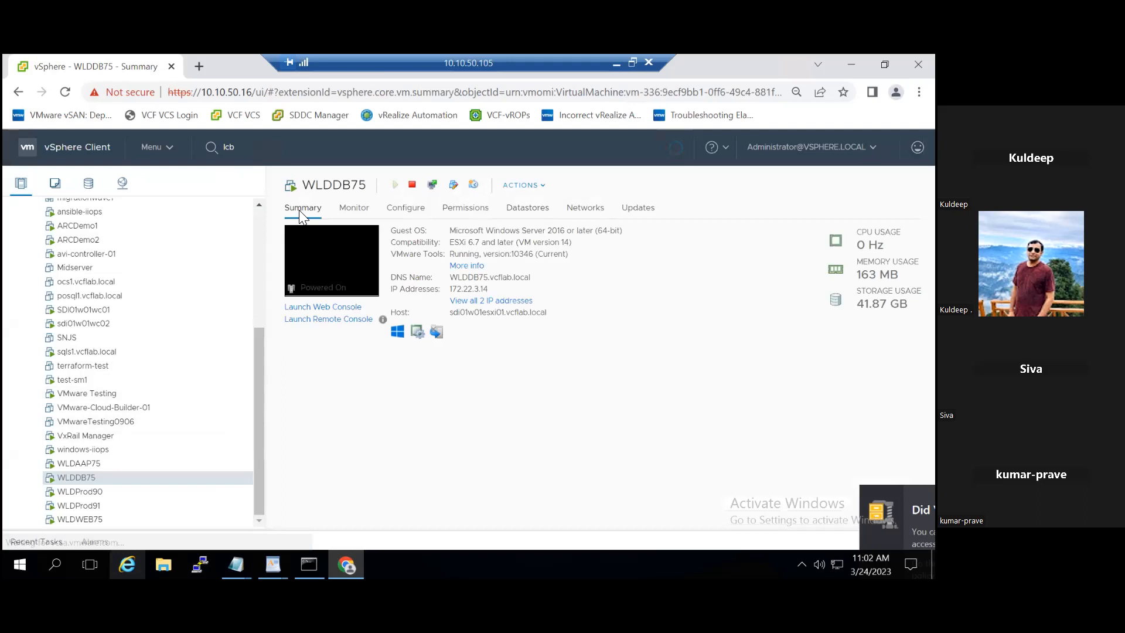
left_click(339, 308)
left_click(598, 396)
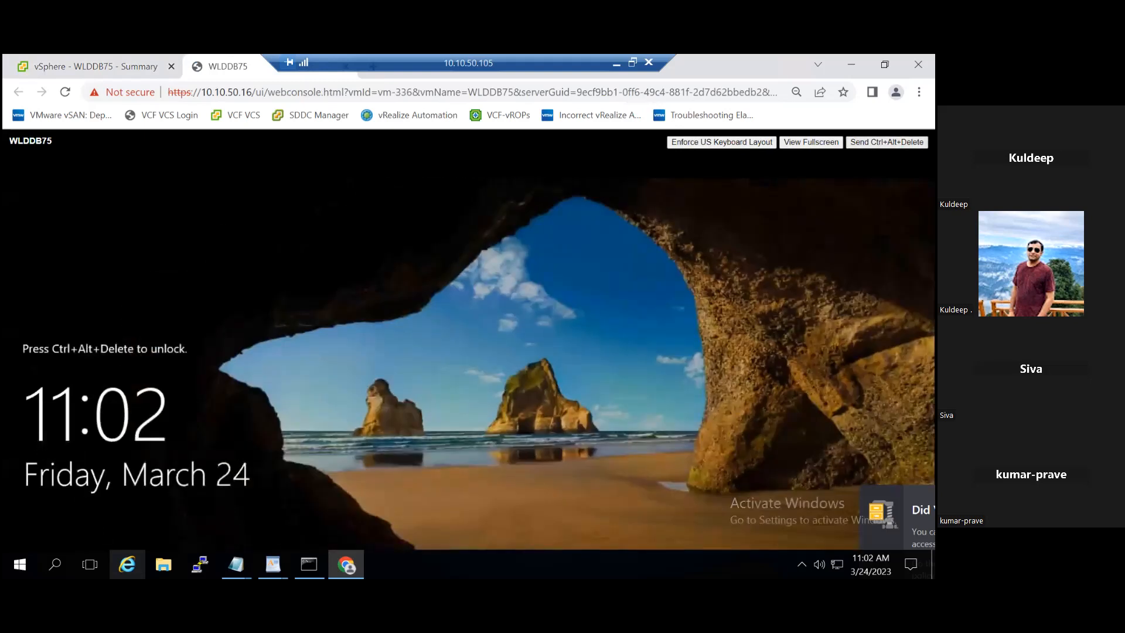
- Try signing in as Administrator twice; both passwords are rejected as incorrect
left_click(886, 143)
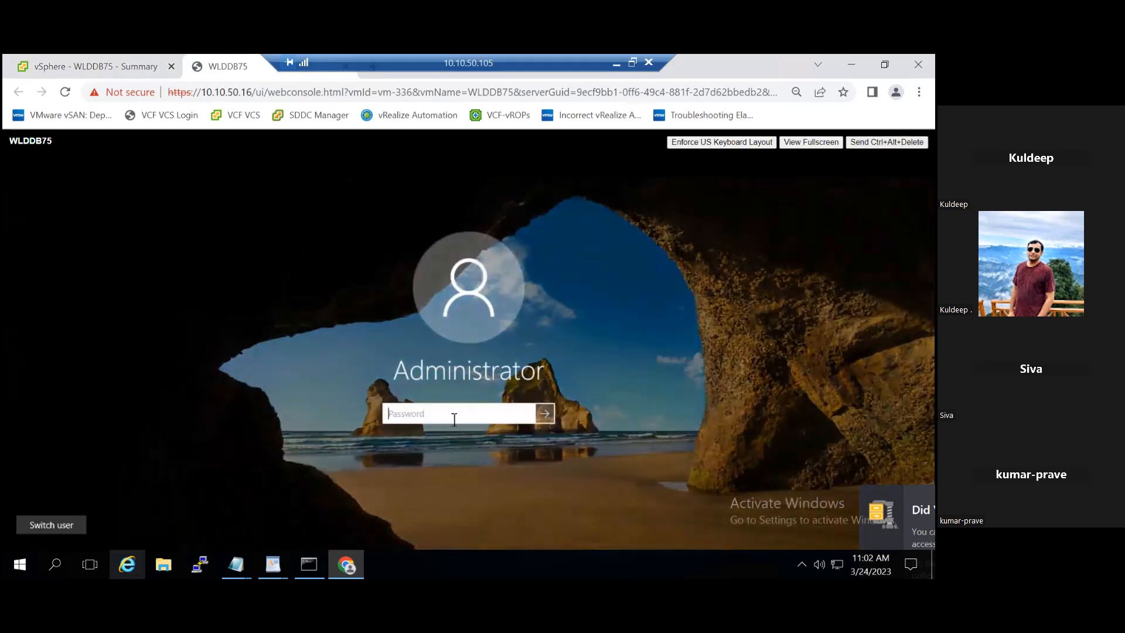
type("•••••••••")
left_click(540, 414)
left_click(468, 435)
type("••••••••••")
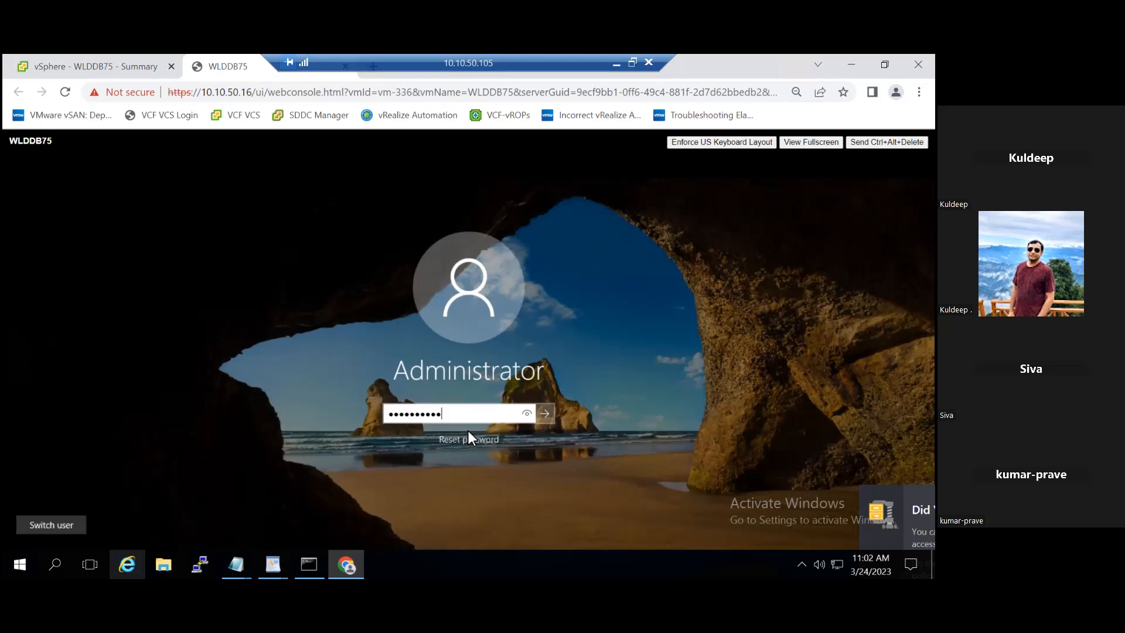
left_click(545, 414)
left_click(474, 436)
- Switch to Other user and enter the username 'administrator'
left_click(79, 526)
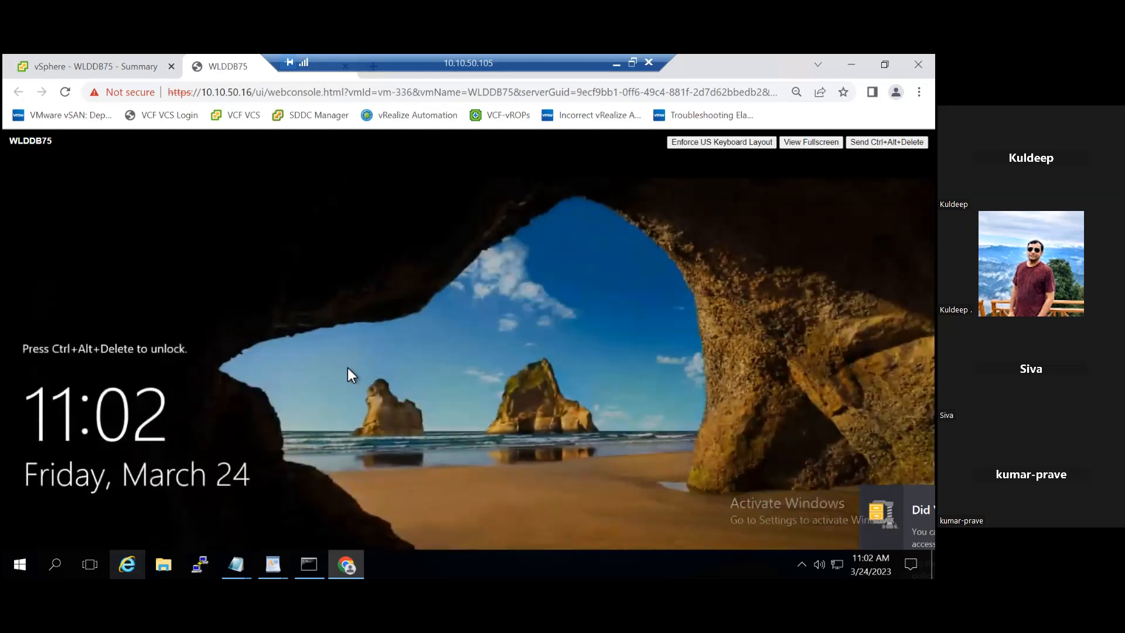
left_click(886, 142)
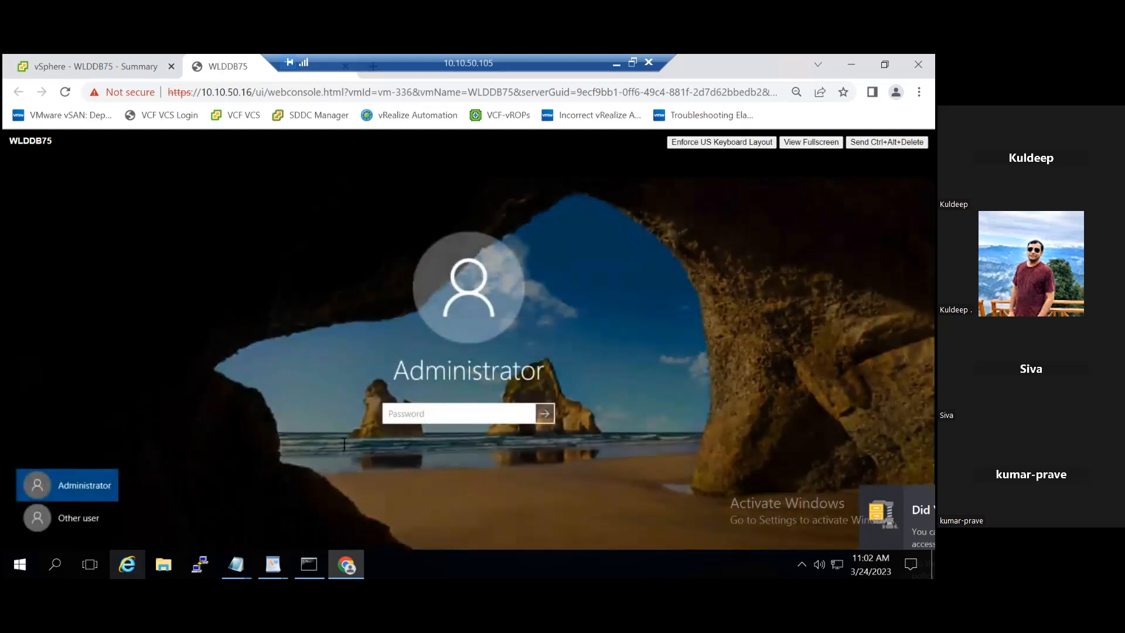
left_click(91, 521)
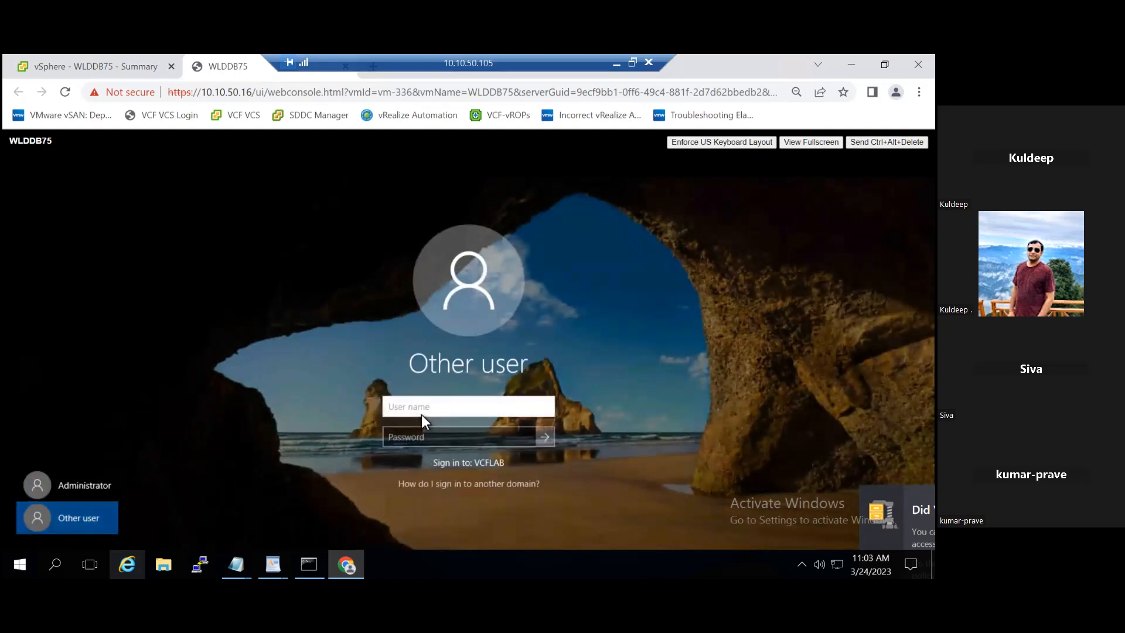
type("administrator")
left_click(436, 436)
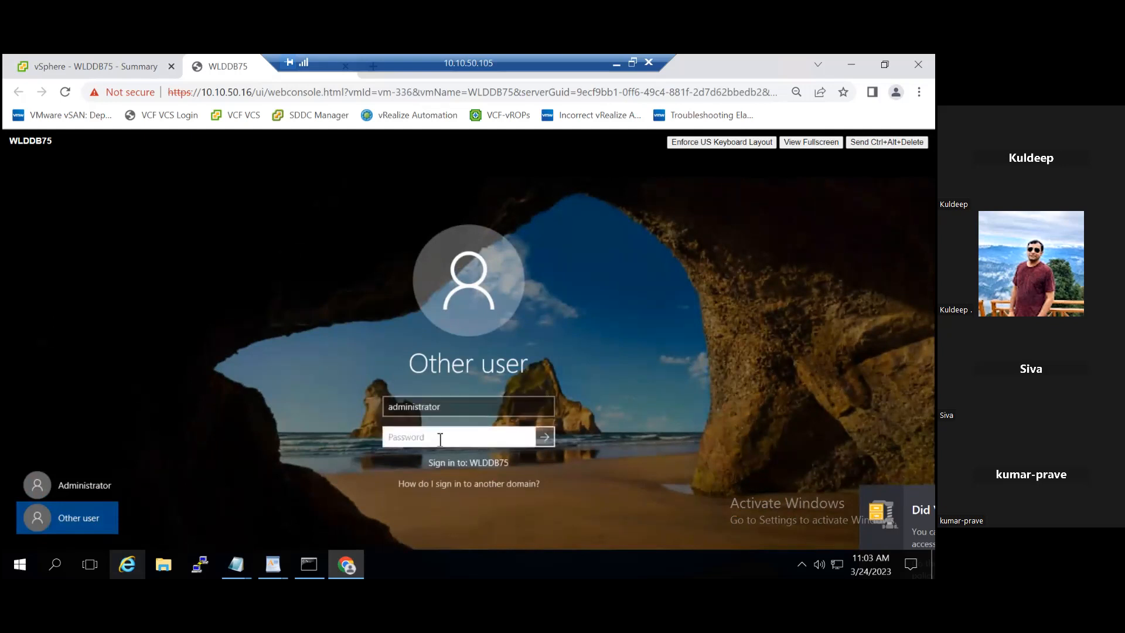
- Sign in with the administrator password, check Local Server (4 GB RAM, 199.45 GB disk), and open Computer Management
type("•••••••••••")
type("*")
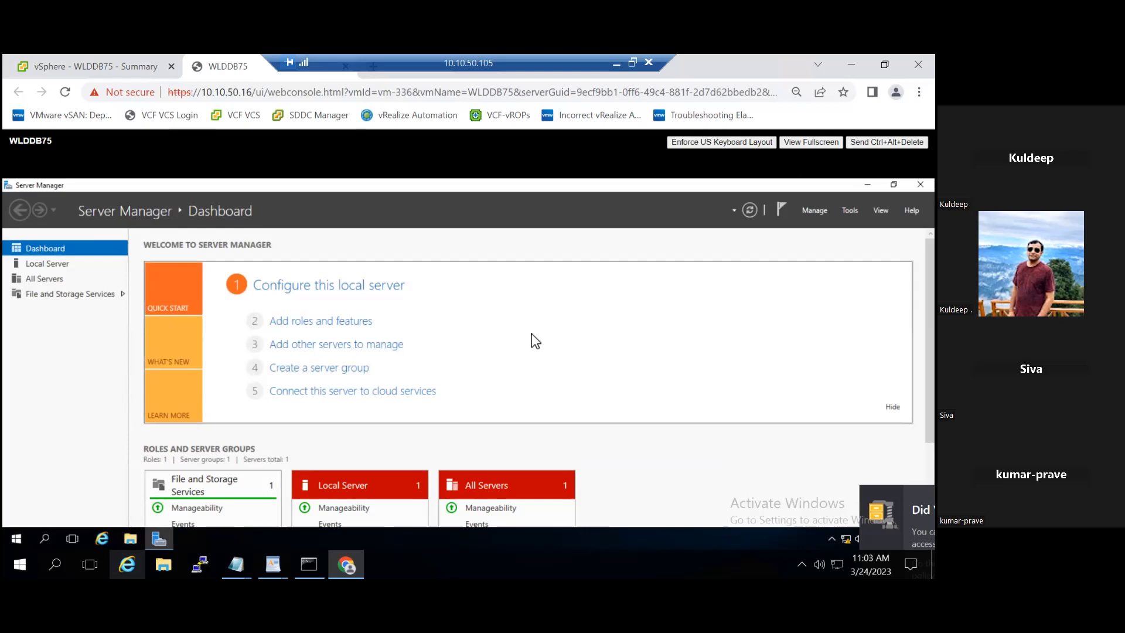
left_click(51, 264)
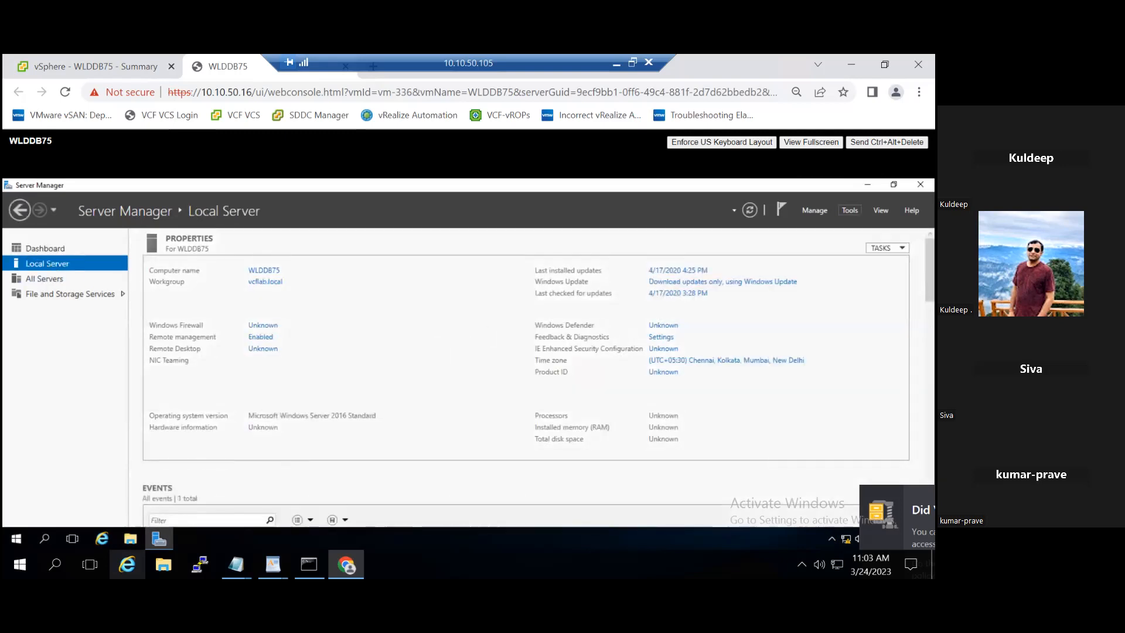
left_click(849, 209)
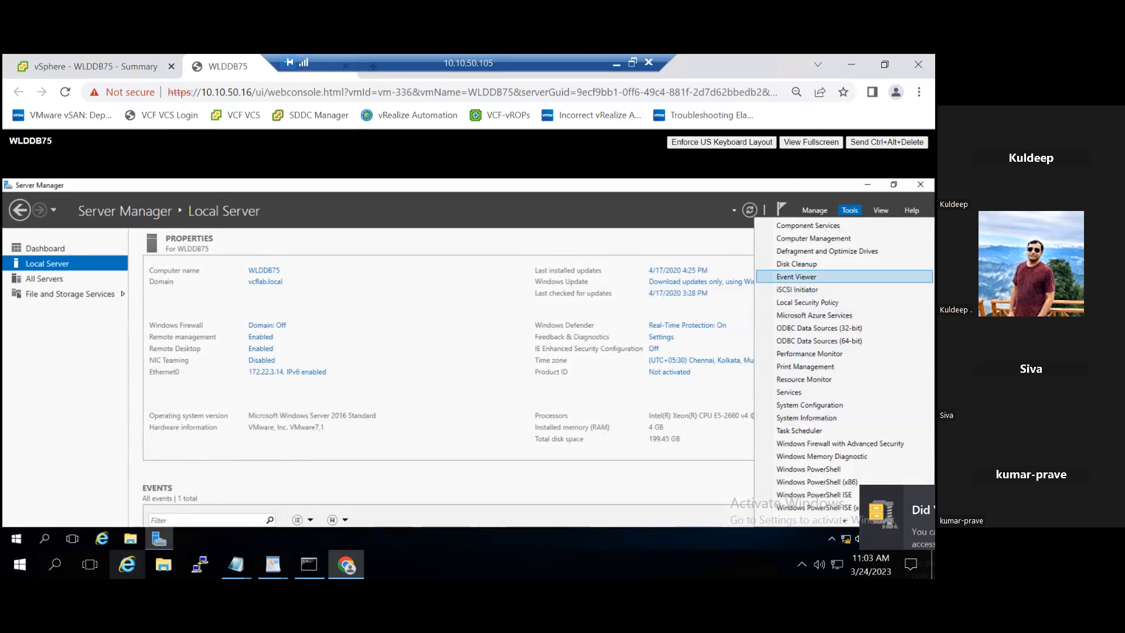
left_click(813, 238)
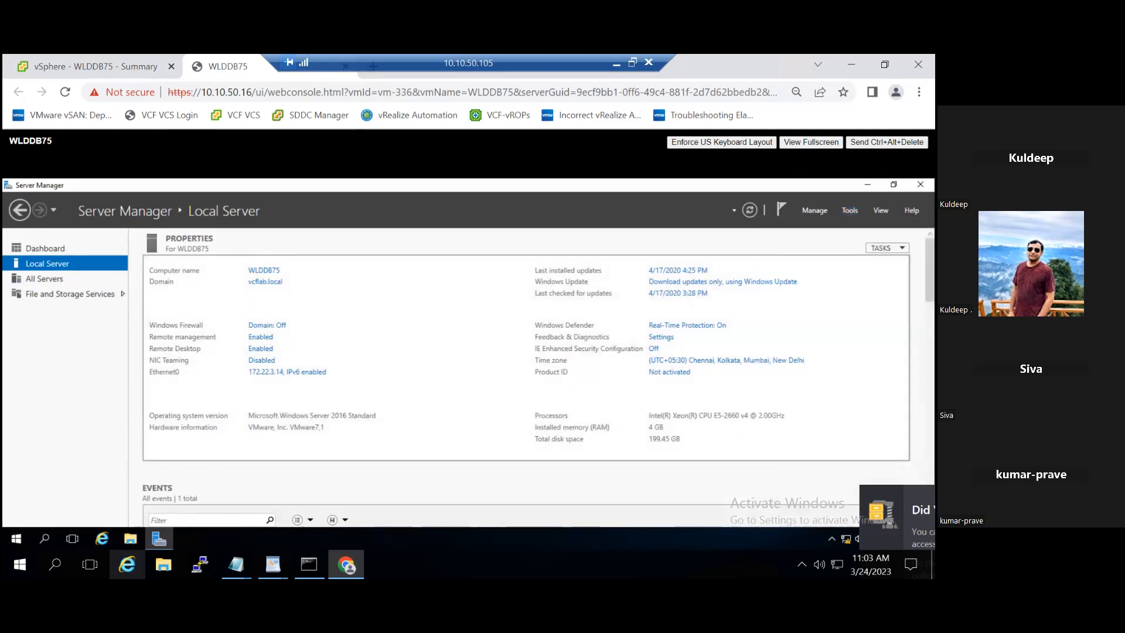
- Refresh Disk Management so it detects the enlarged 250 GB disk
left_click(77, 340)
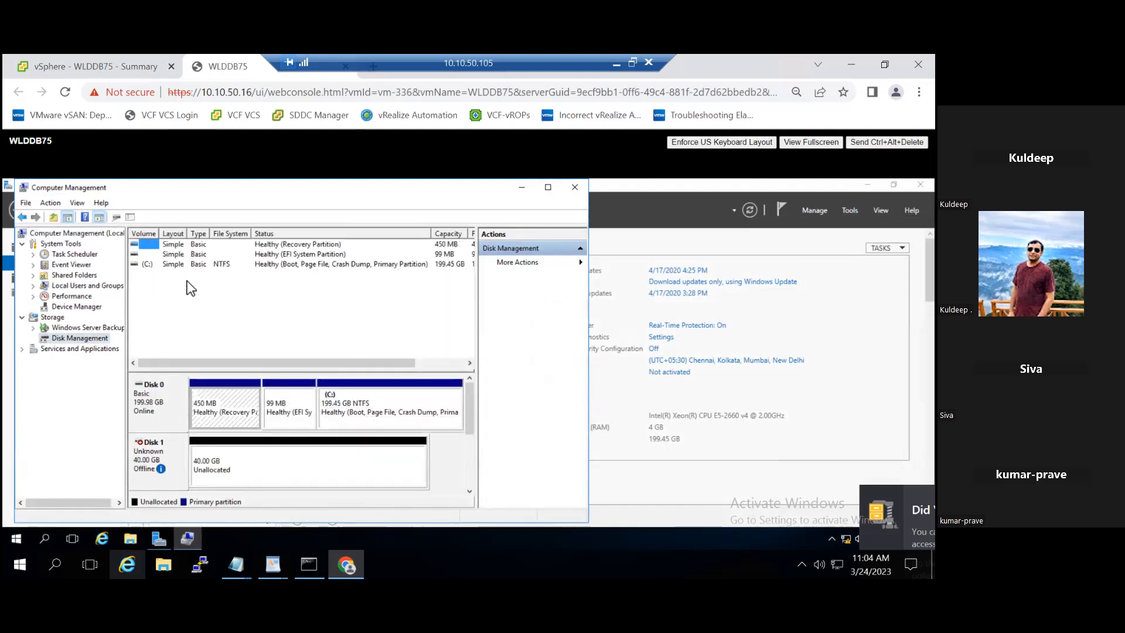
left_click(50, 202)
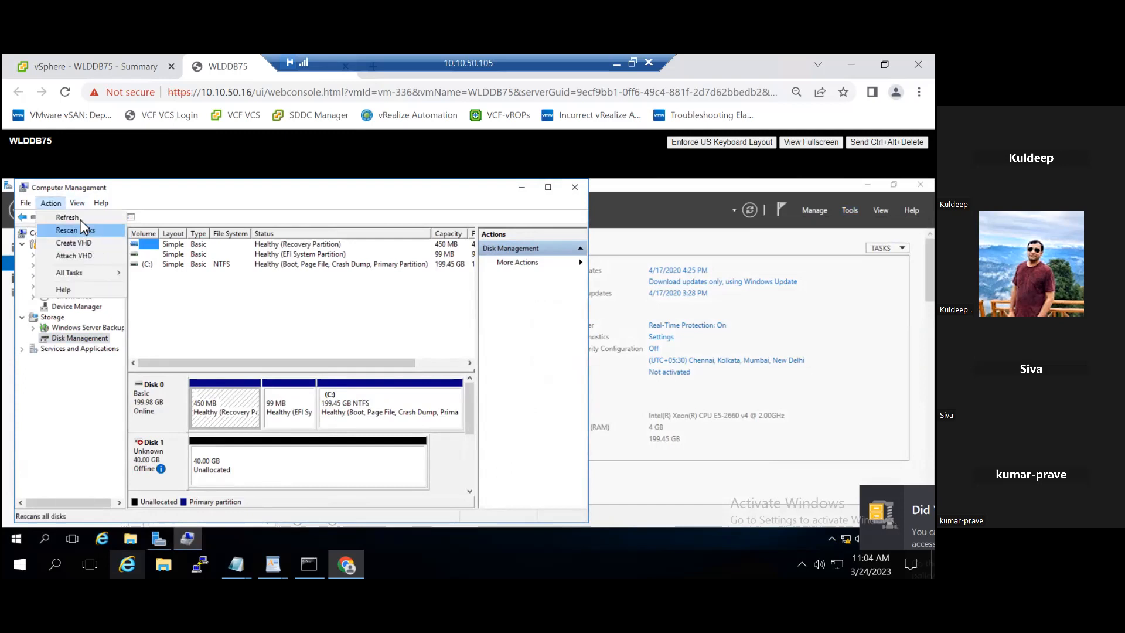
left_click(80, 220)
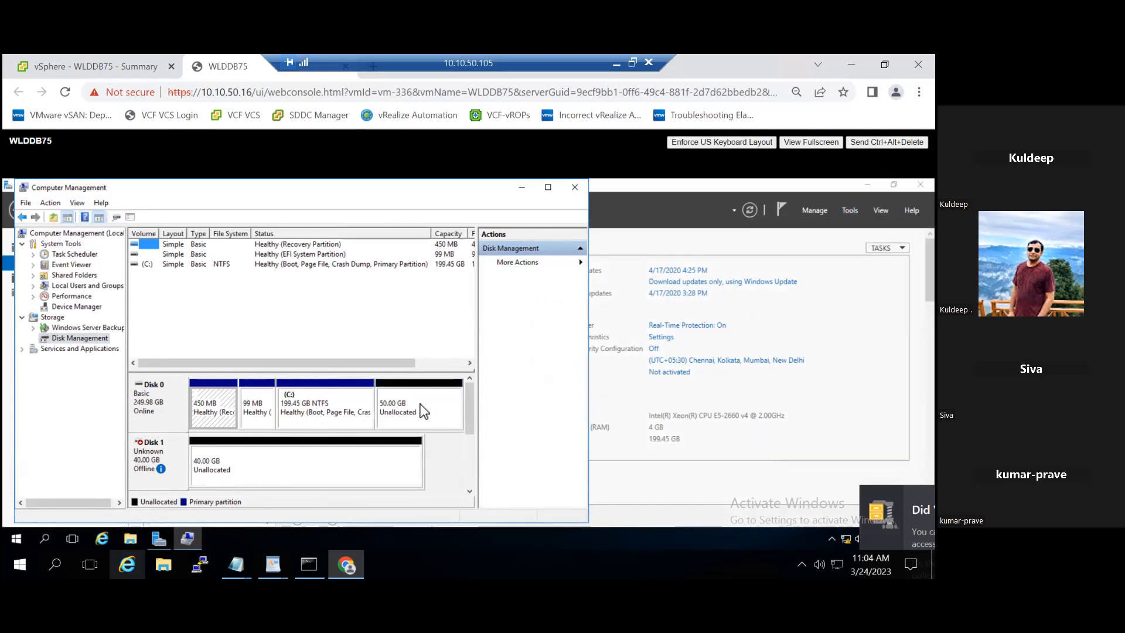
- Extend C: by all 51199 MB of unallocated space, making it 249.45 GB
left_click(339, 416)
right_click(315, 406)
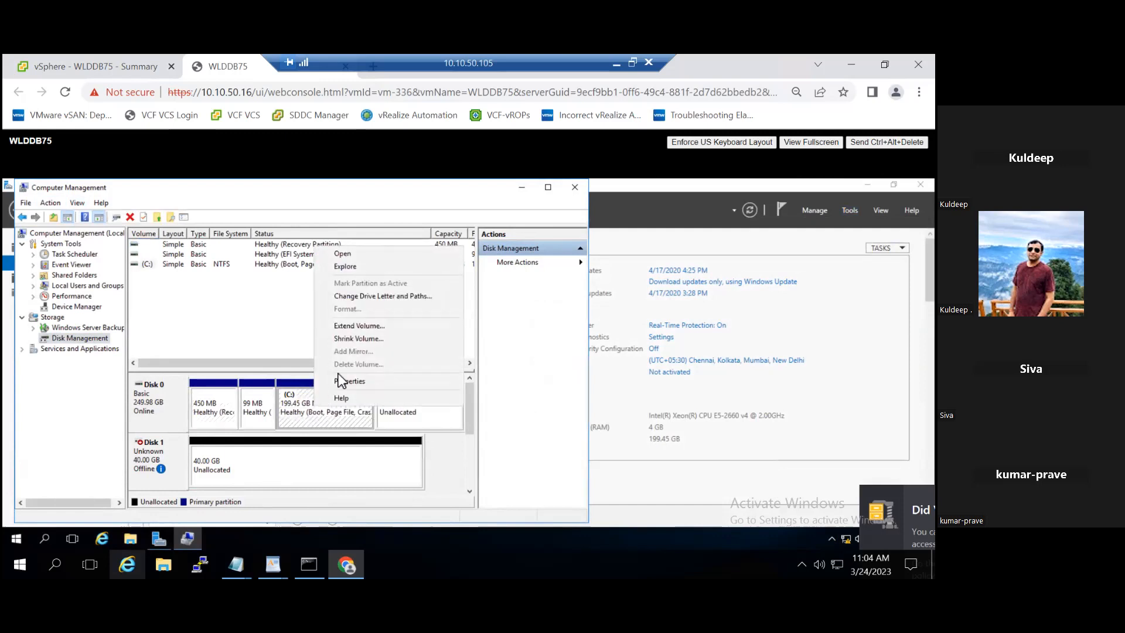
left_click(369, 326)
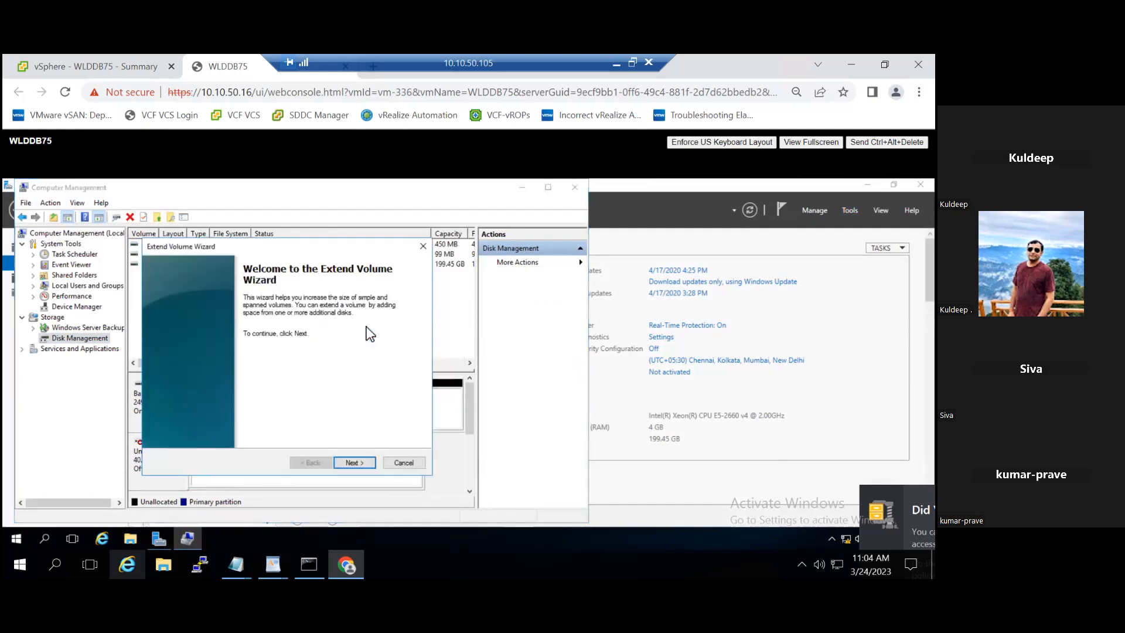
left_click(352, 462)
left_click(366, 464)
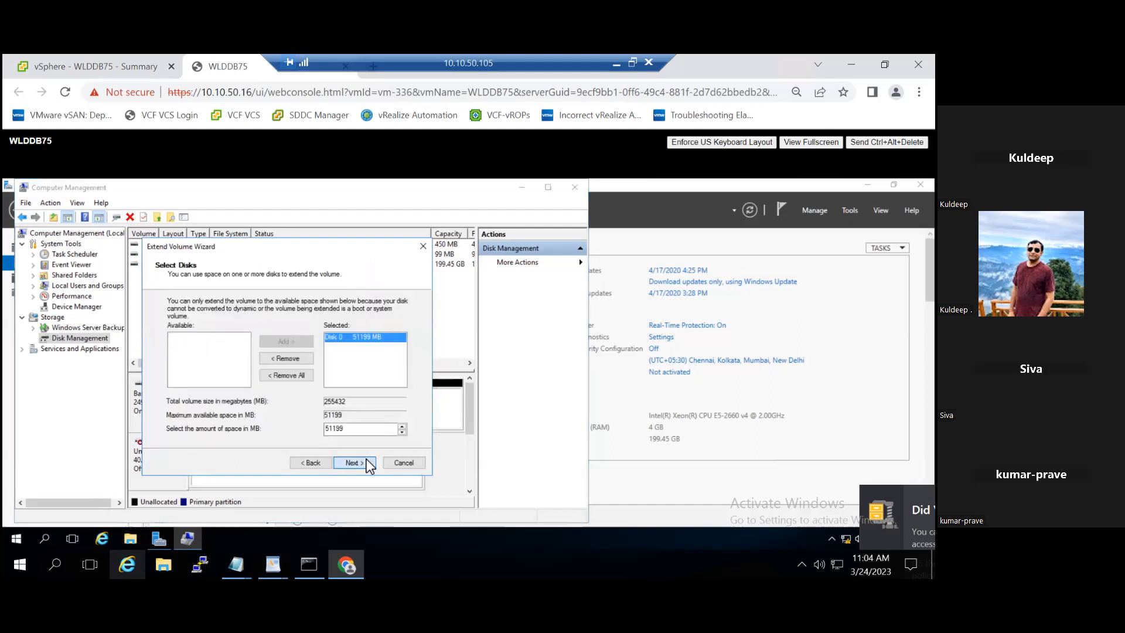
left_click(365, 463)
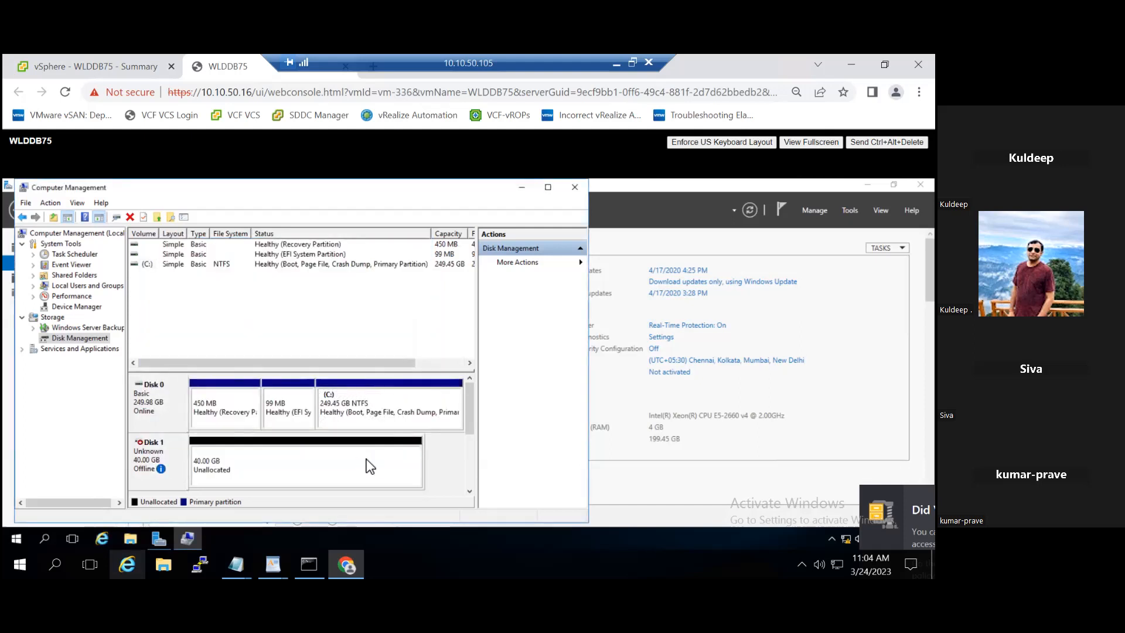
- Bring Disk 1 online and initialize it with the MBR partition style
right_click(173, 453)
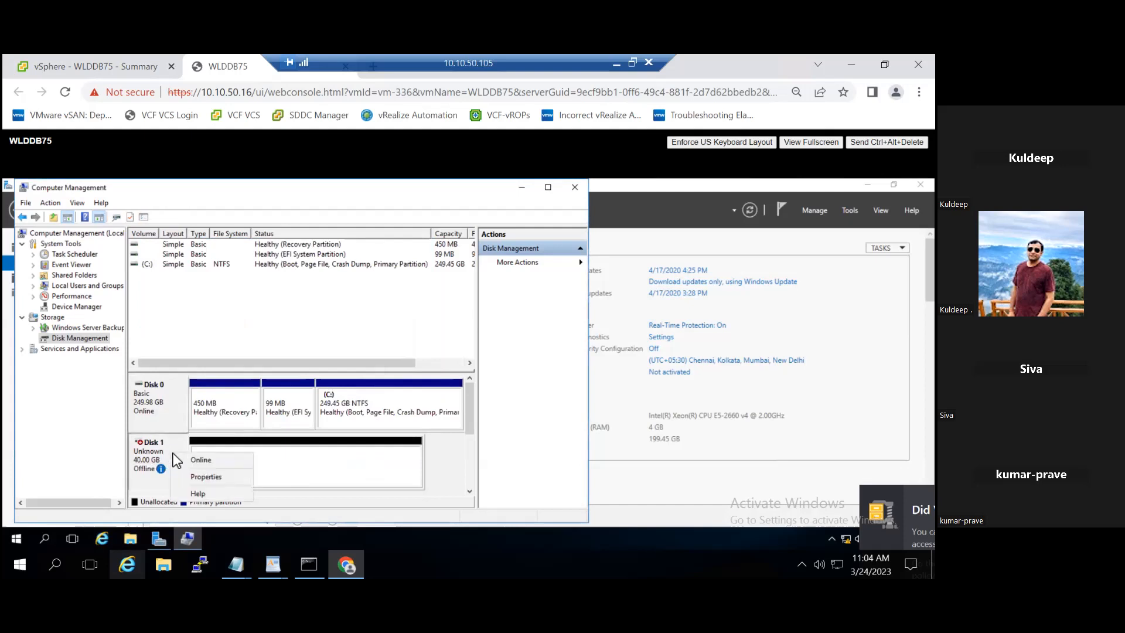
left_click(205, 460)
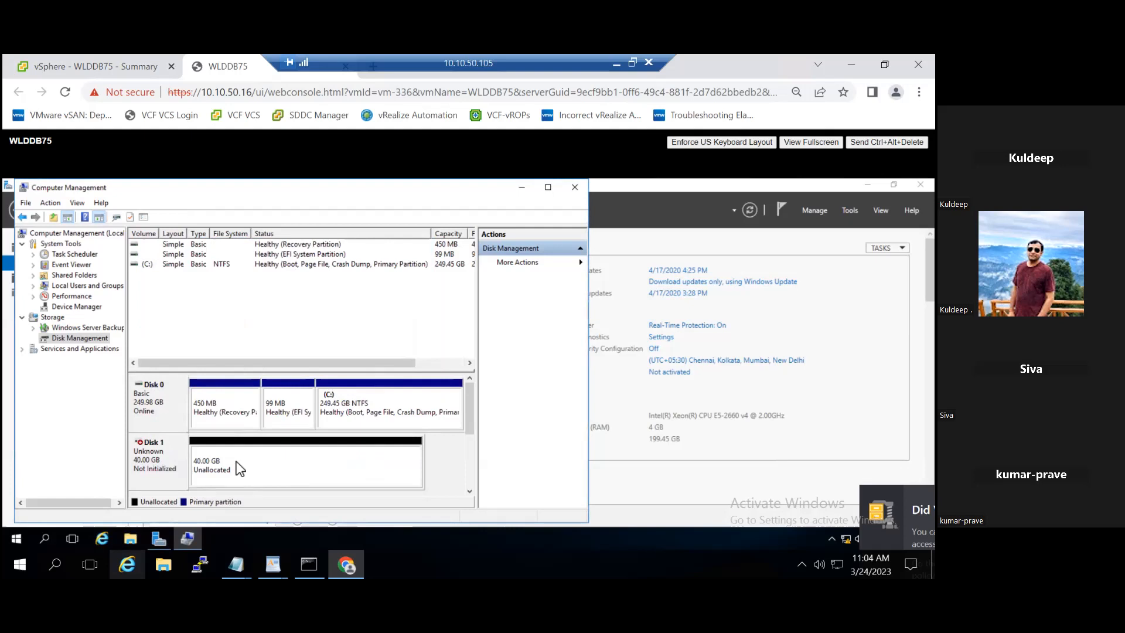
right_click(174, 457)
left_click(211, 463)
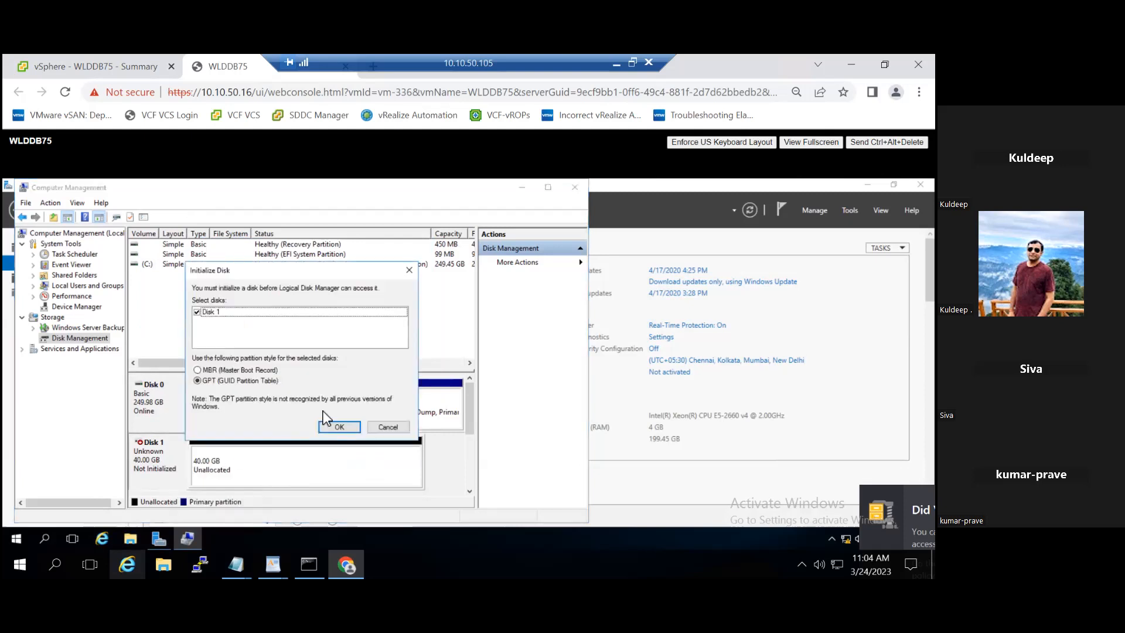
left_click(256, 370)
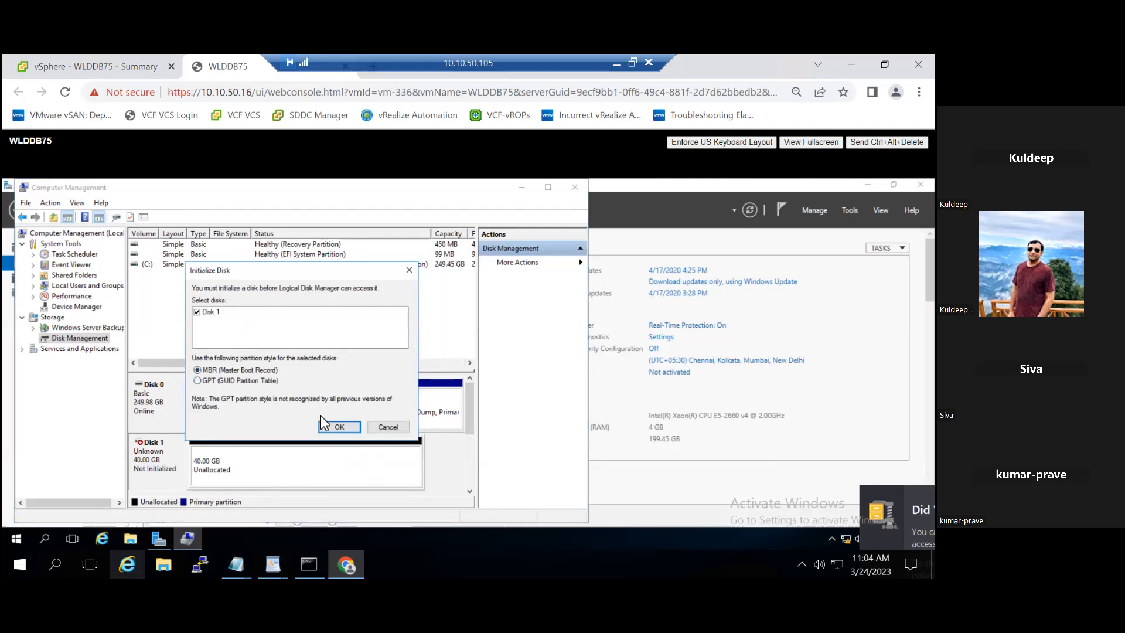
left_click(339, 426)
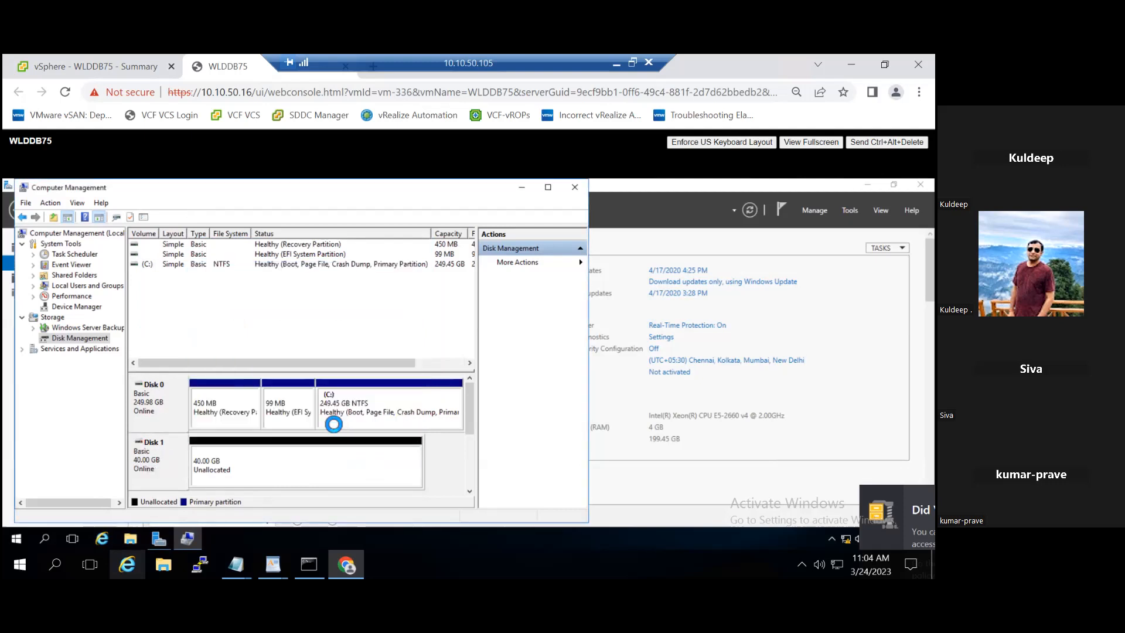
- Create a 40957 MB simple volume on Disk 1 as drive E with default formatting
right_click(324, 464)
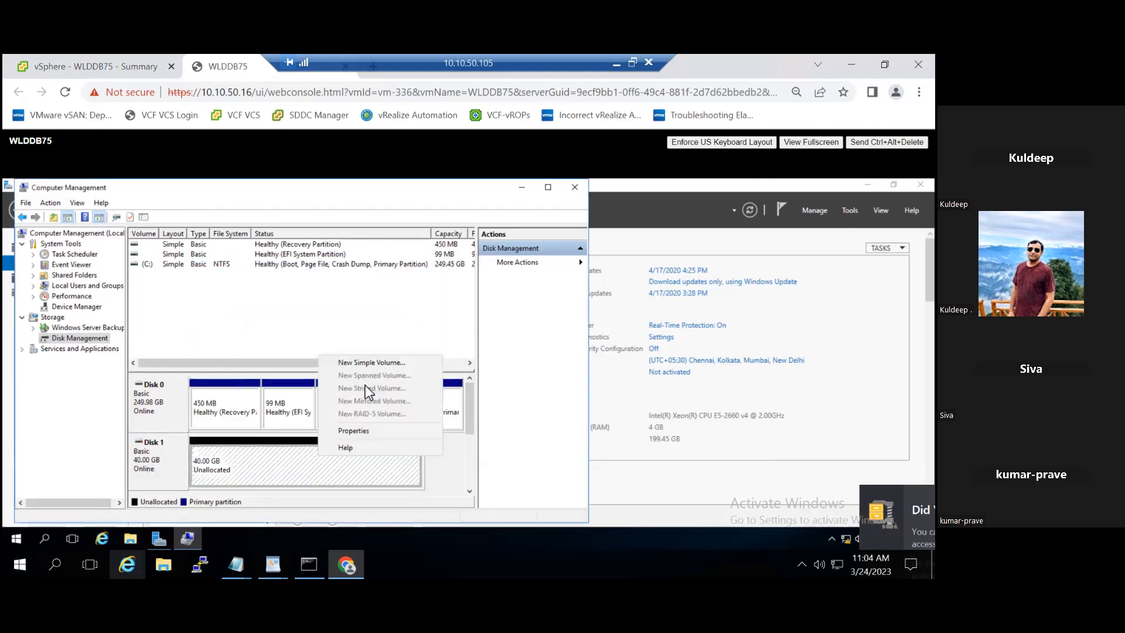
left_click(369, 362)
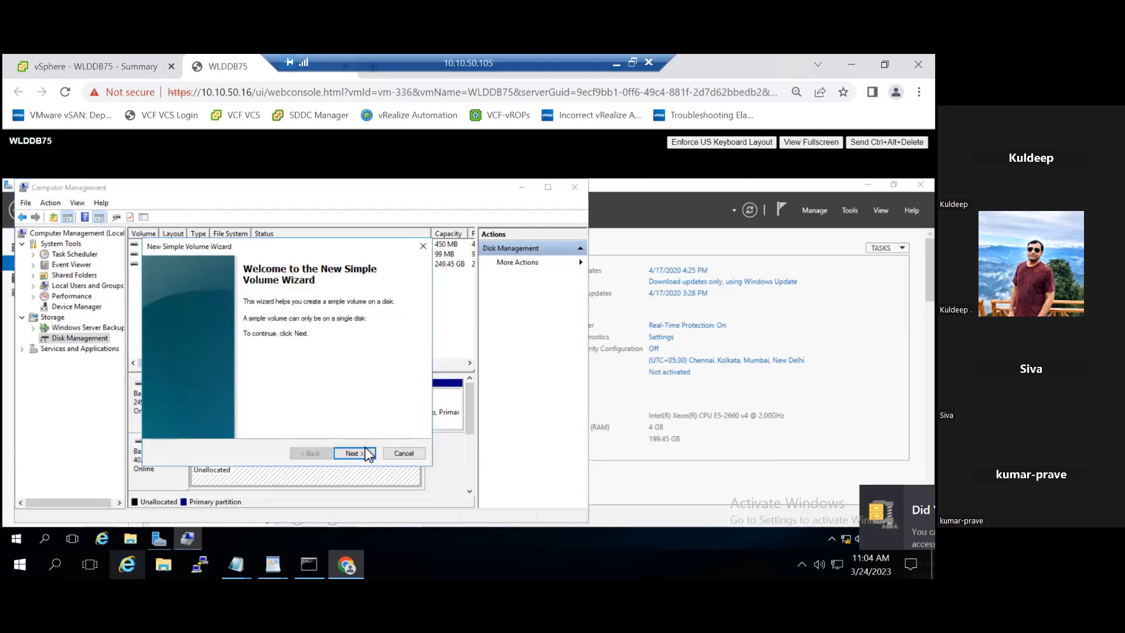
left_click(365, 452)
left_click(352, 452)
left_click(352, 452)
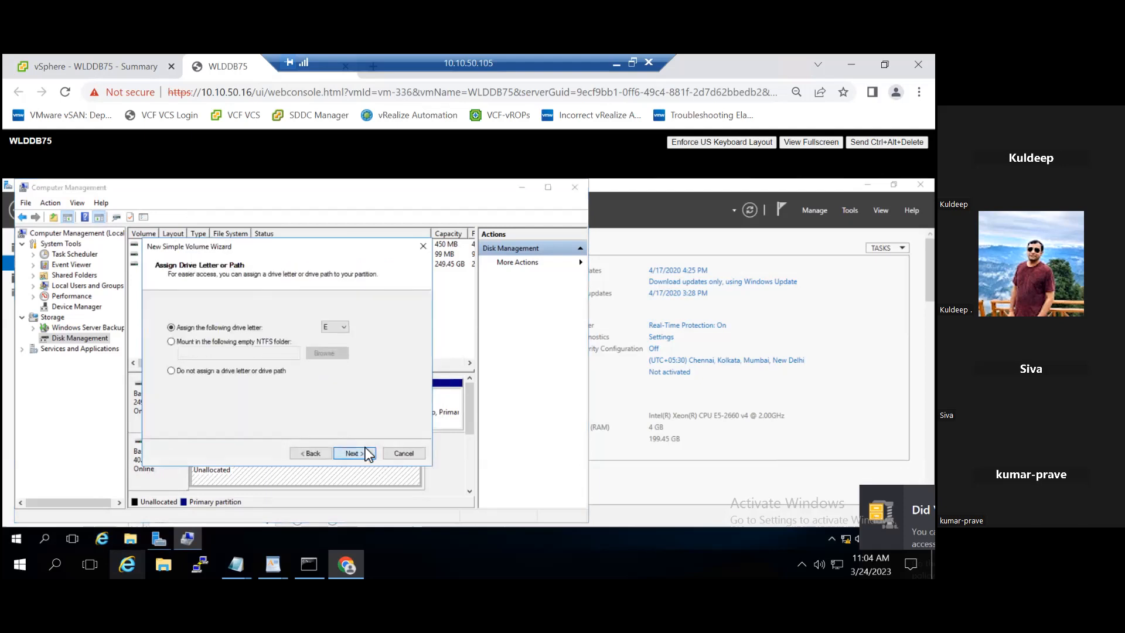
left_click(352, 452)
left_click(354, 453)
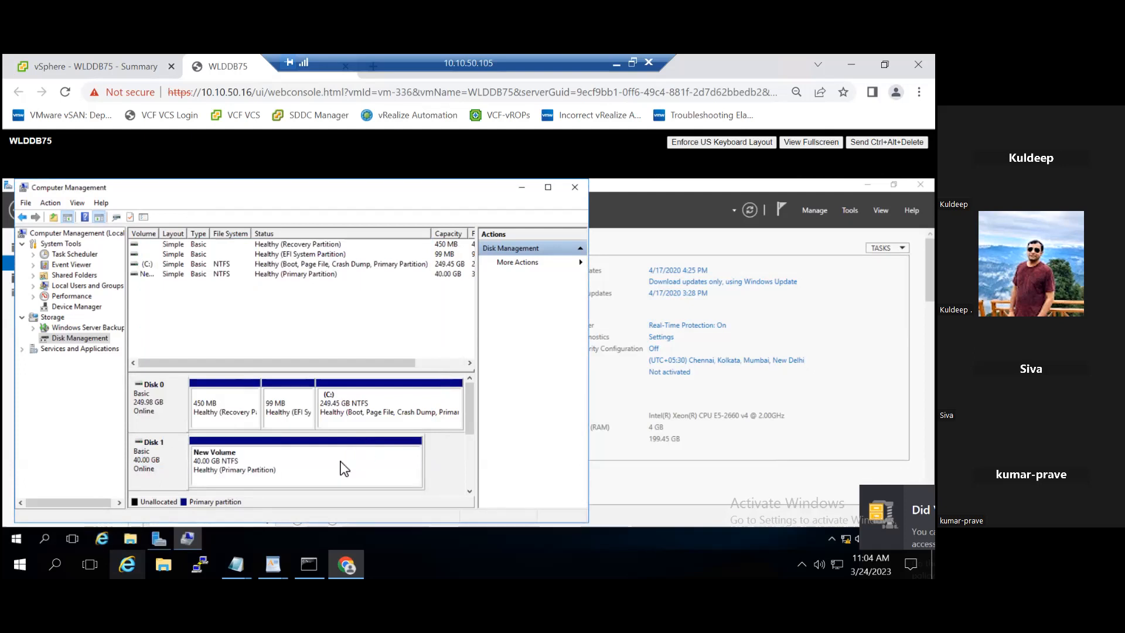
- Shrink E: by the maximum amount to 3.05 GB, then return to the vSphere WLDDB75 summary
right_click(344, 468)
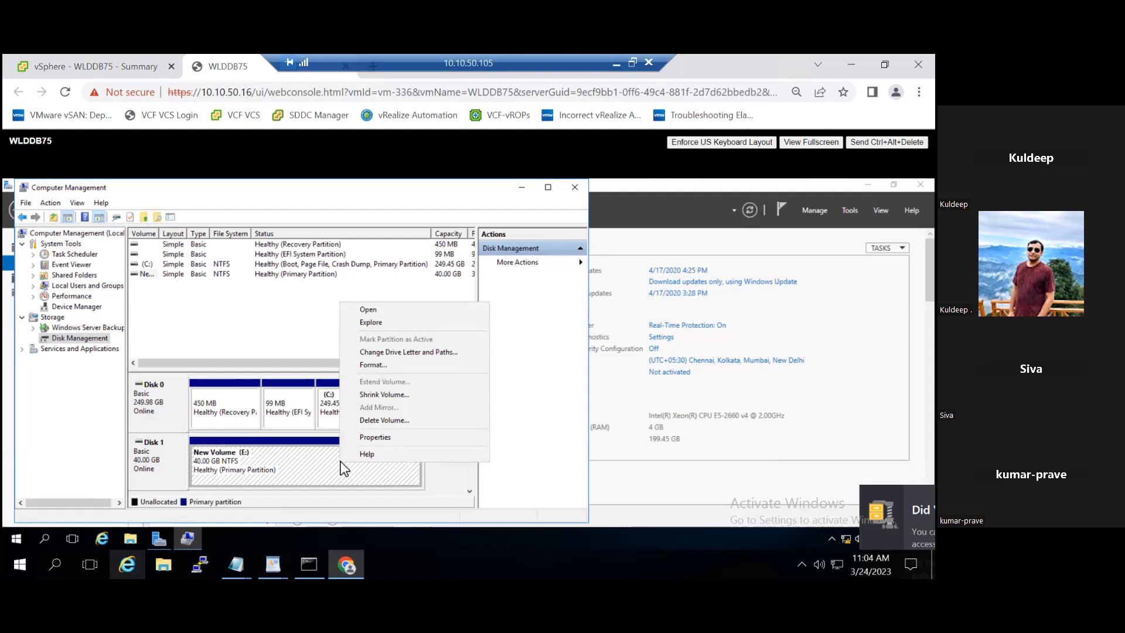
left_click(382, 395)
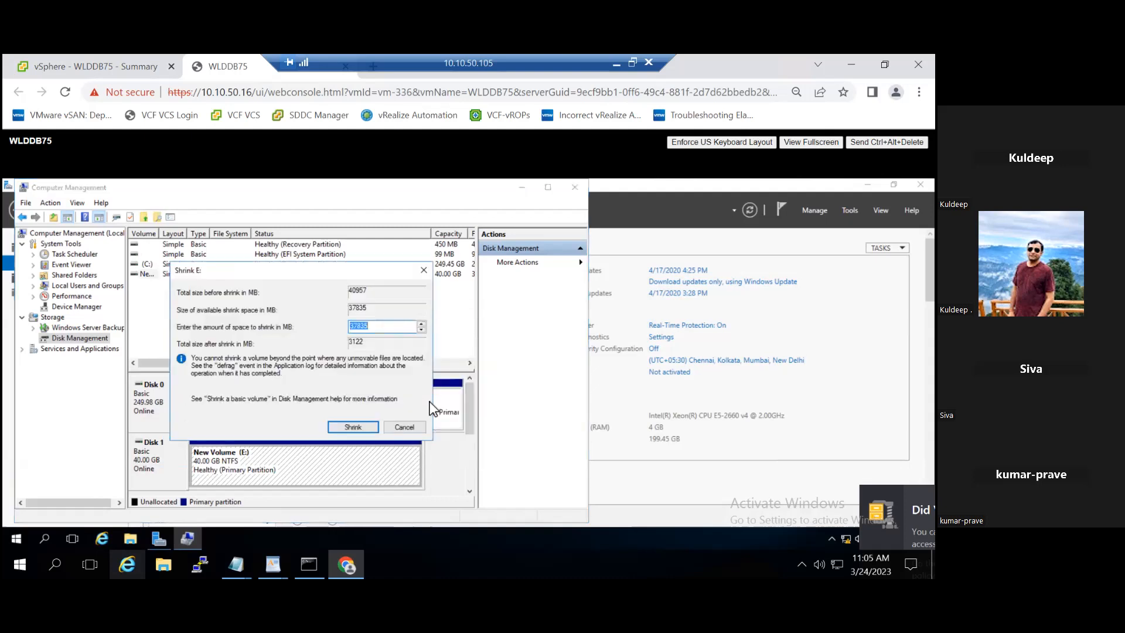
left_click(351, 426)
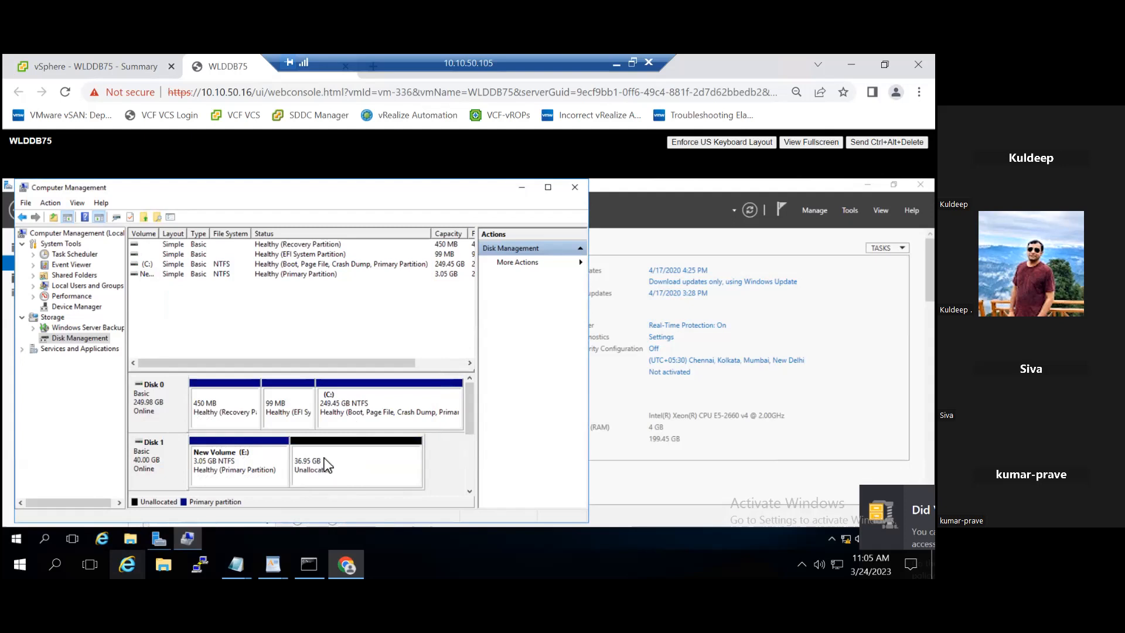
left_click(100, 62)
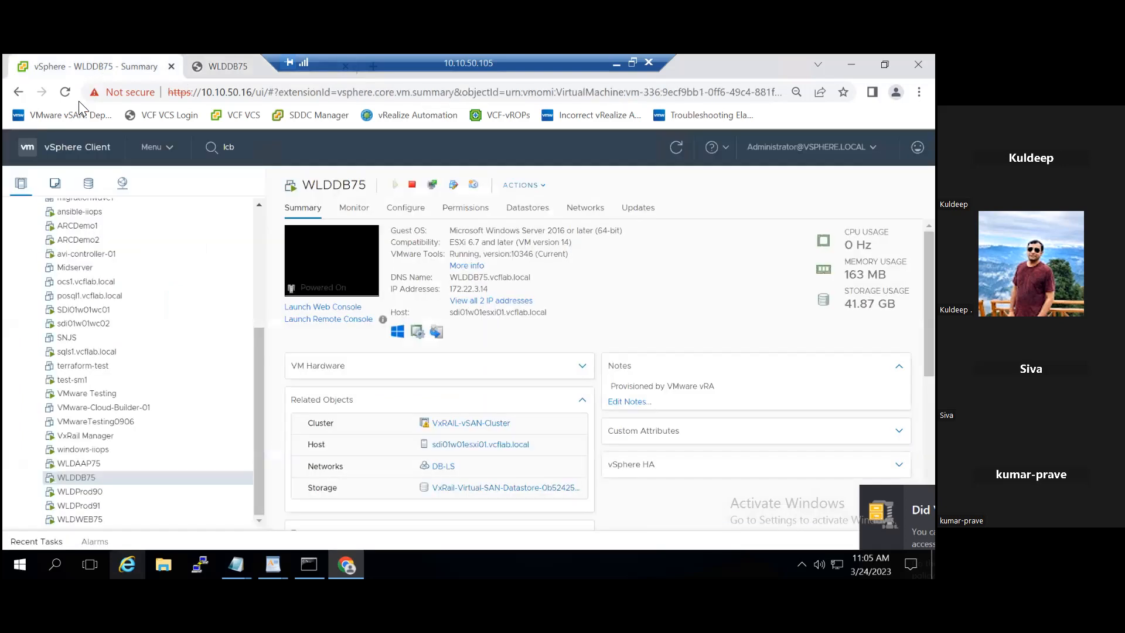
right_click(133, 479)
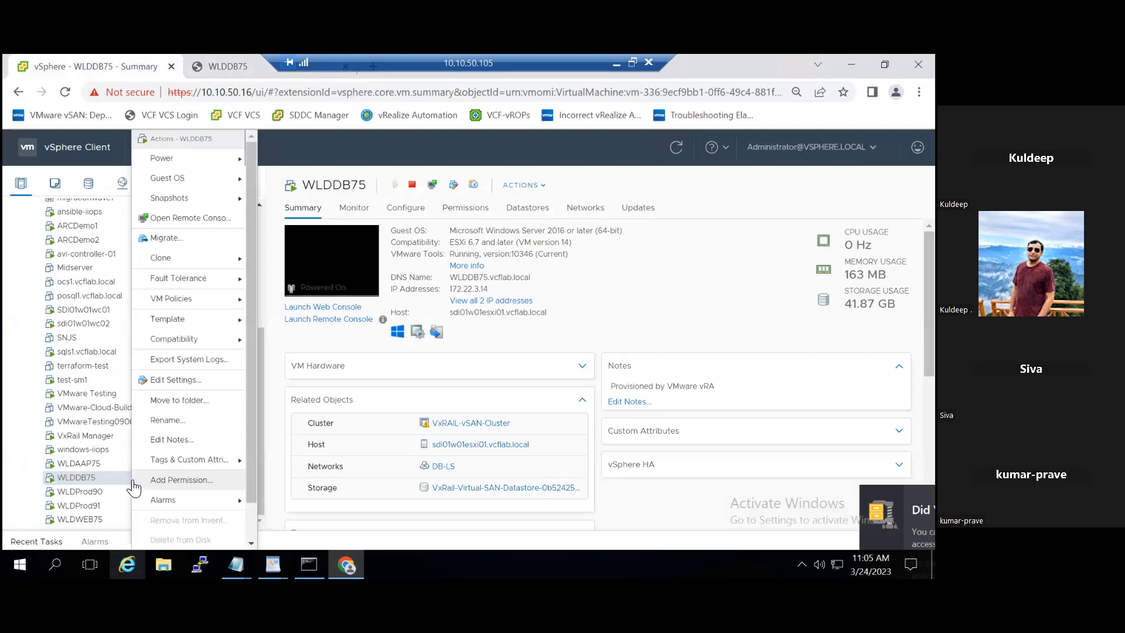
left_click(170, 382)
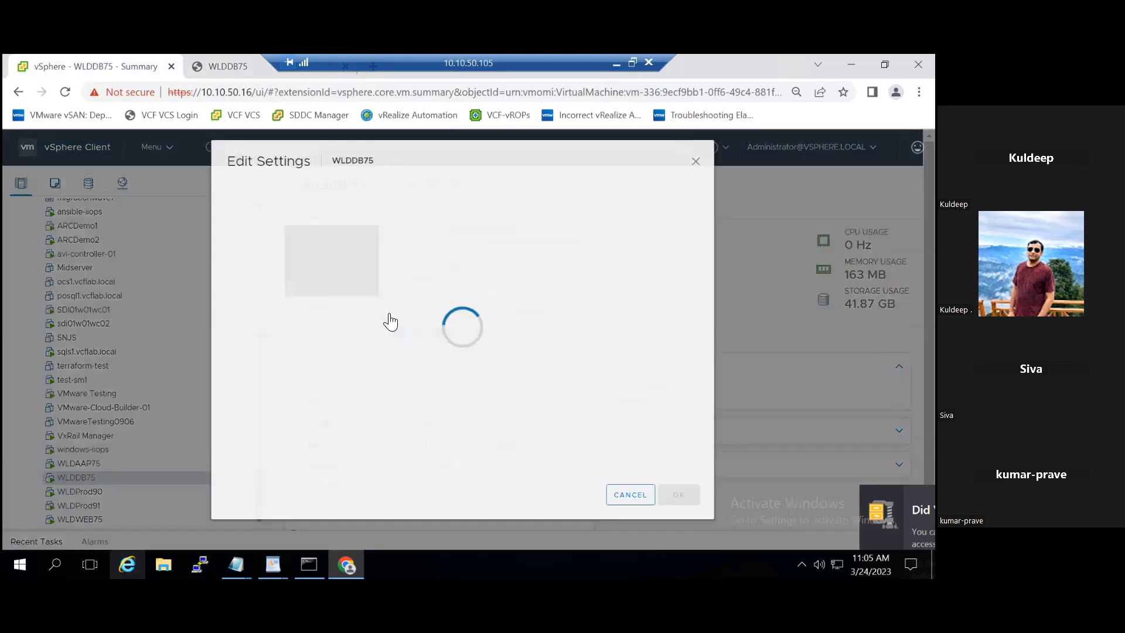
double_click(431, 308)
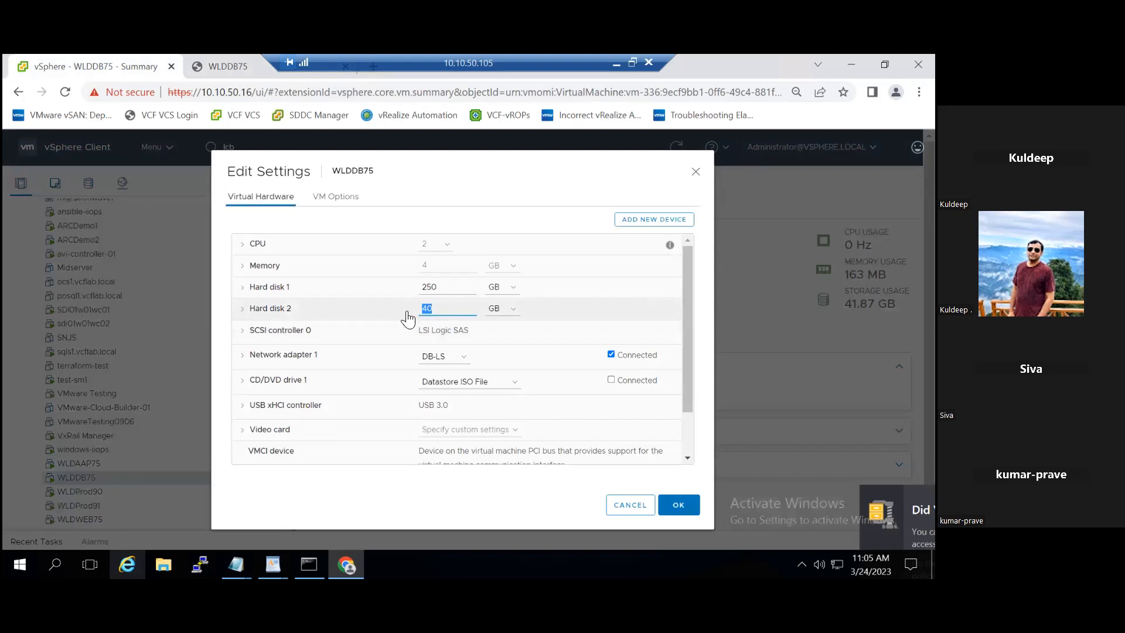
type("3")
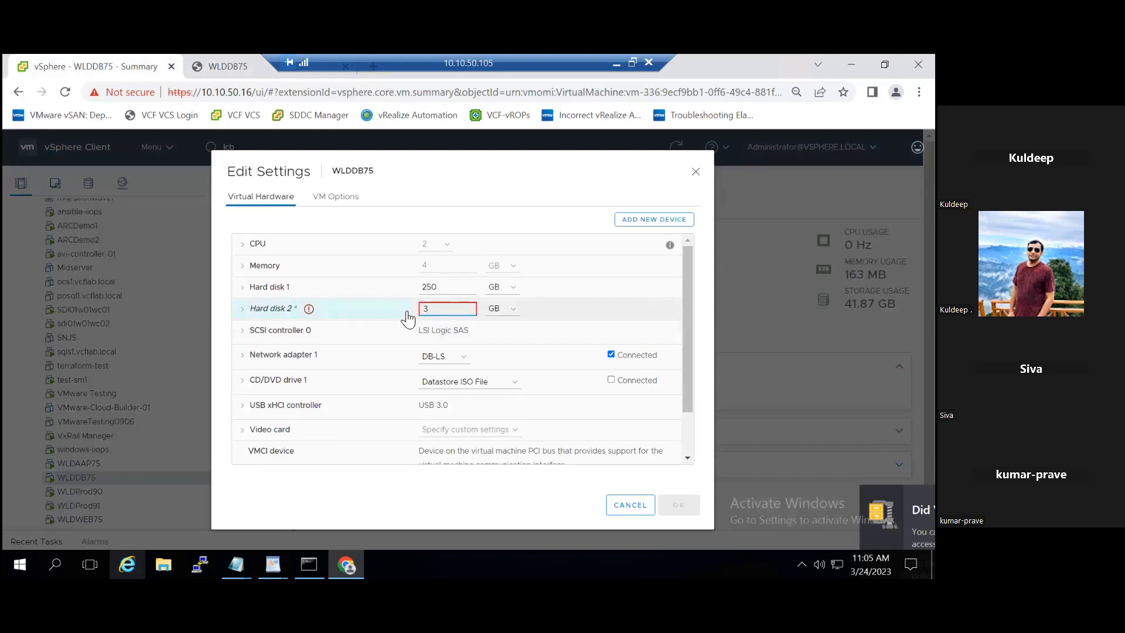
type("0")
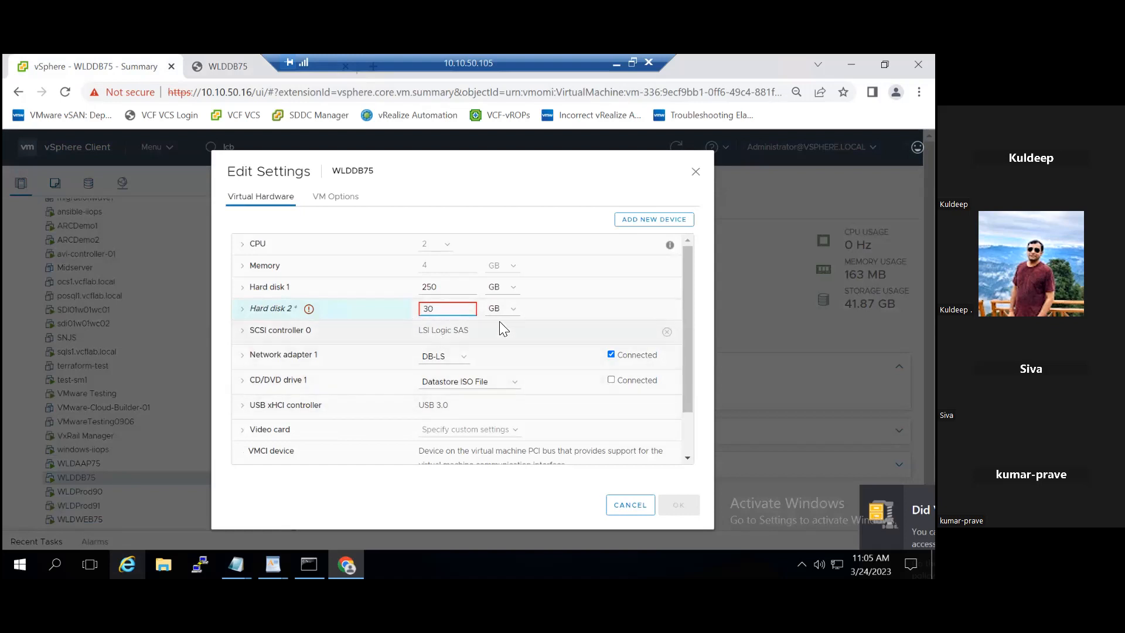
left_click(459, 310)
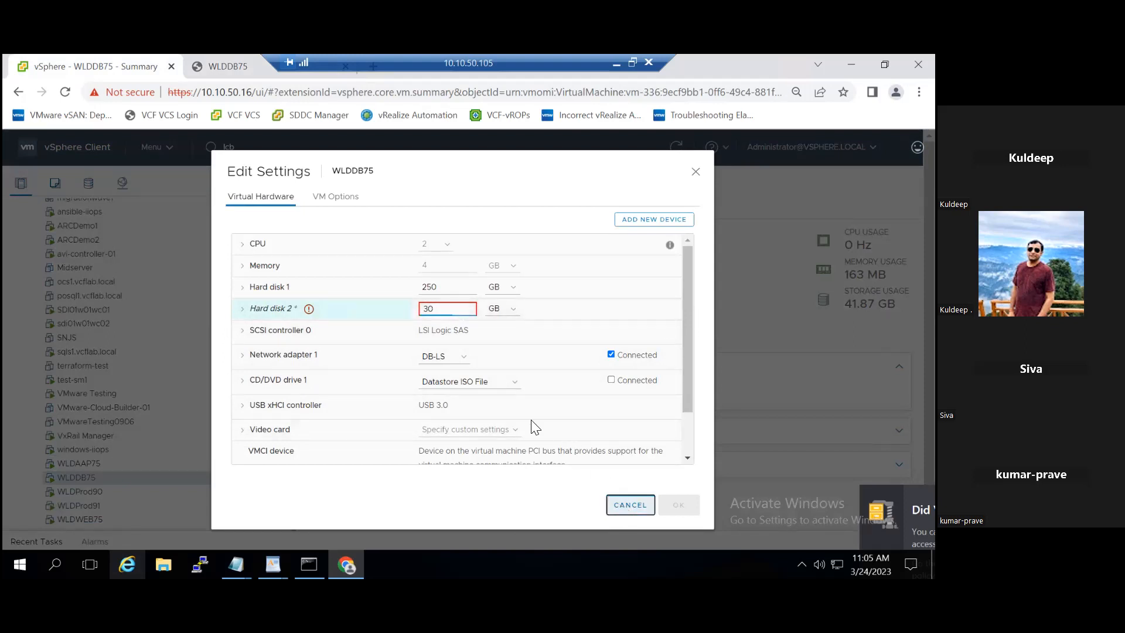
key("Escape")
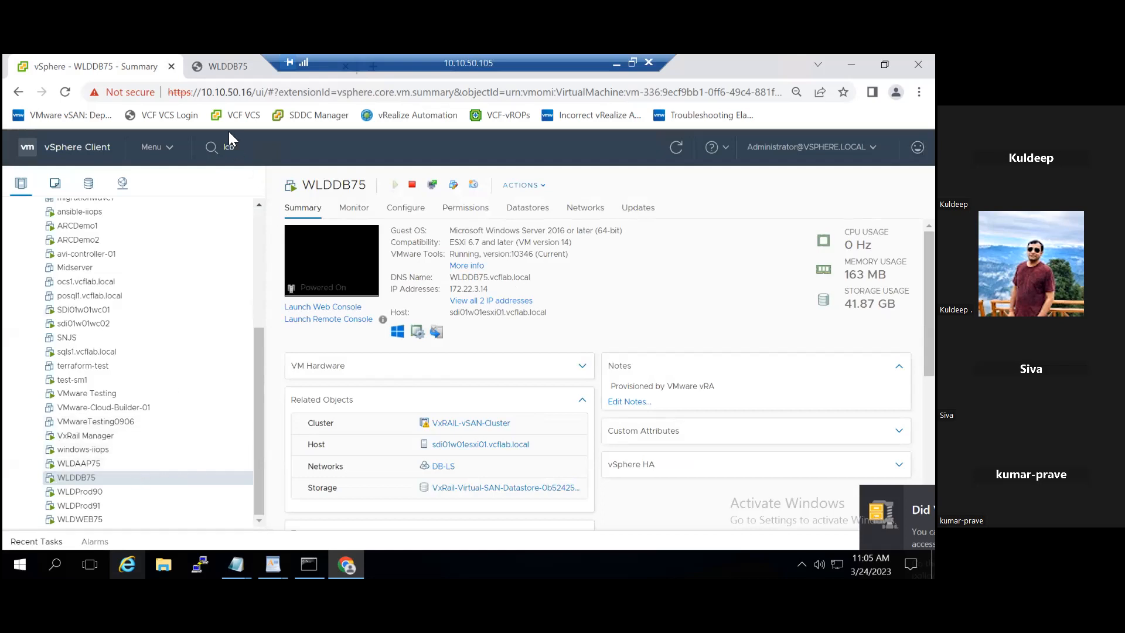
left_click(220, 75)
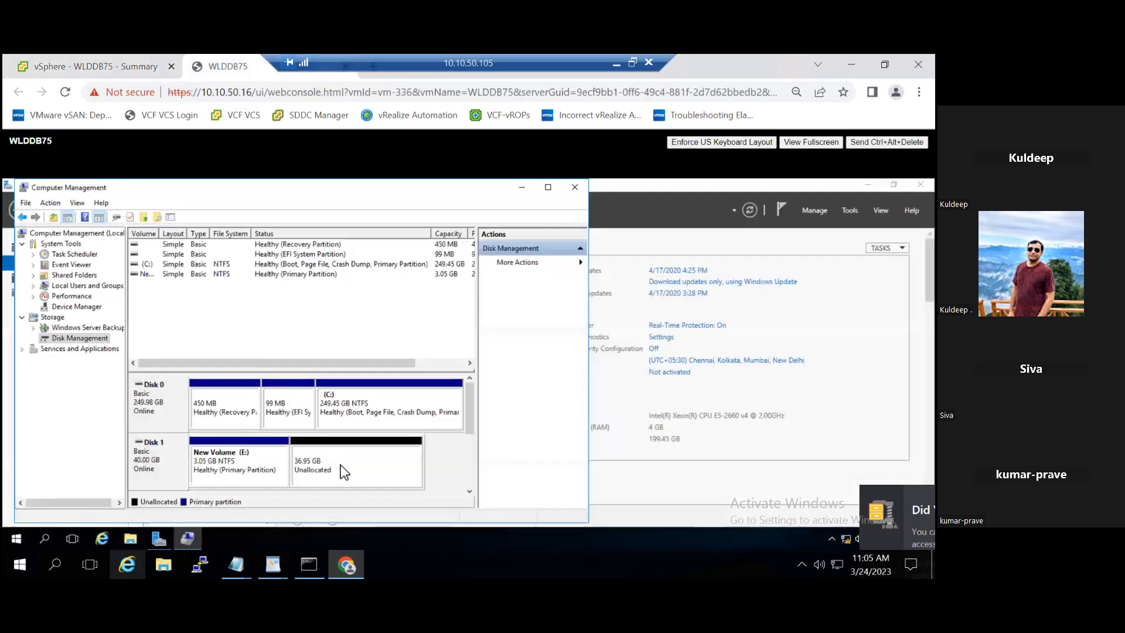
left_click(97, 72)
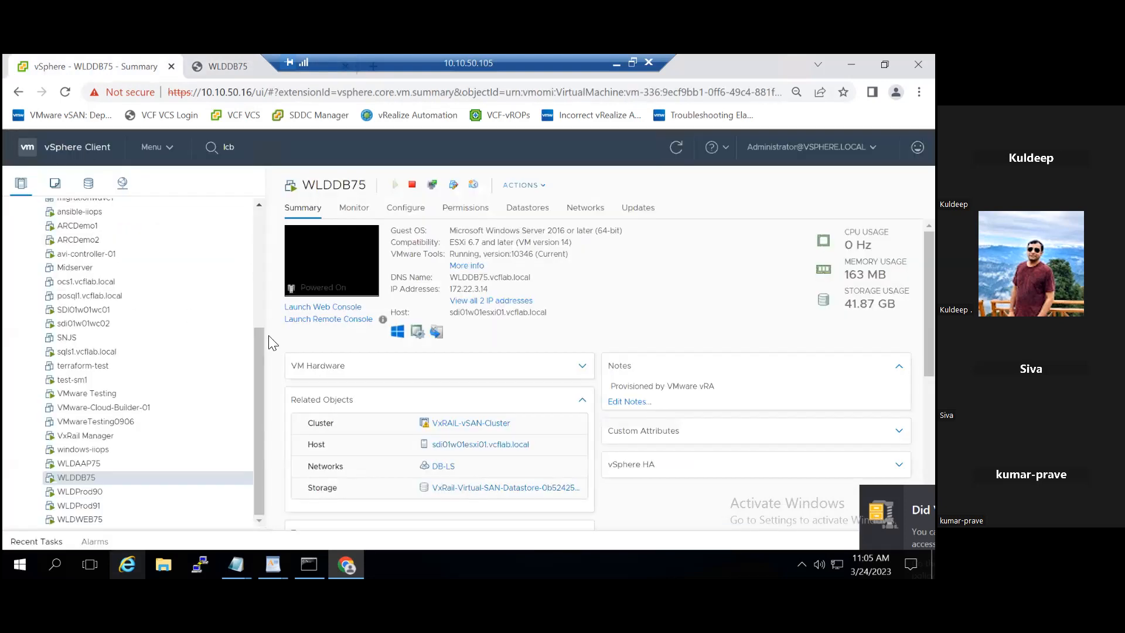
right_click(158, 475)
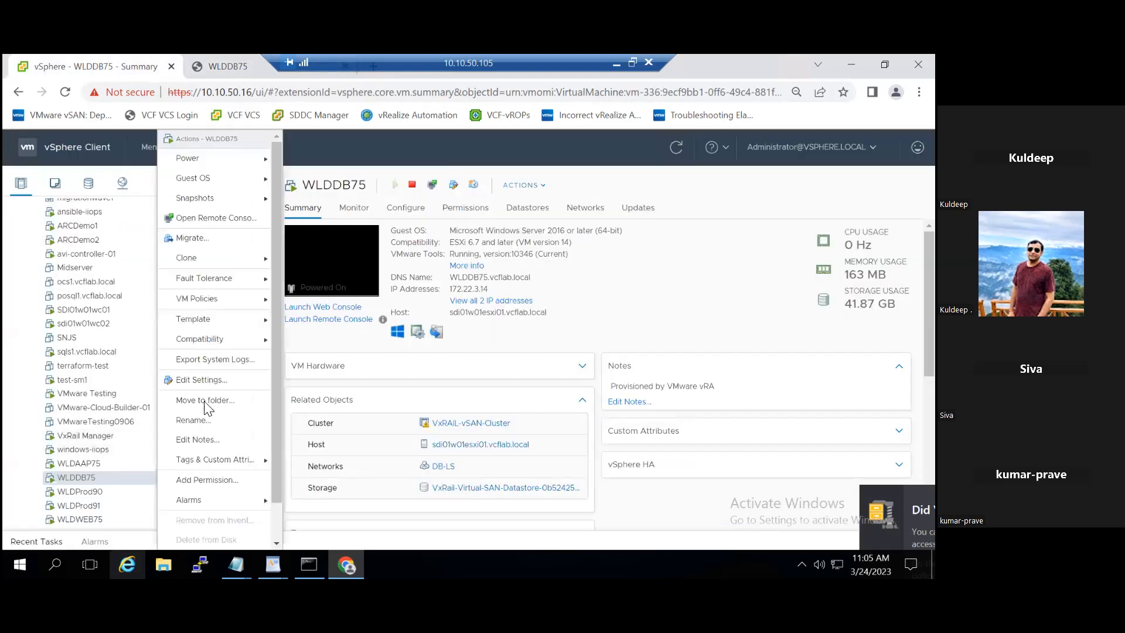
left_click(203, 380)
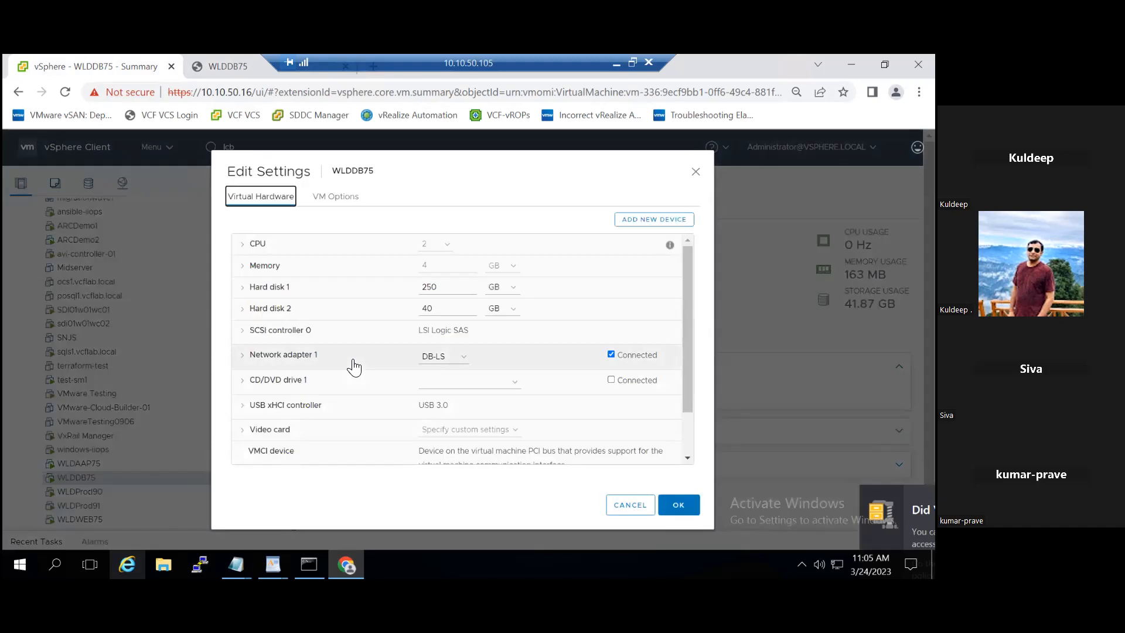
left_click_drag(431, 310, 414, 310)
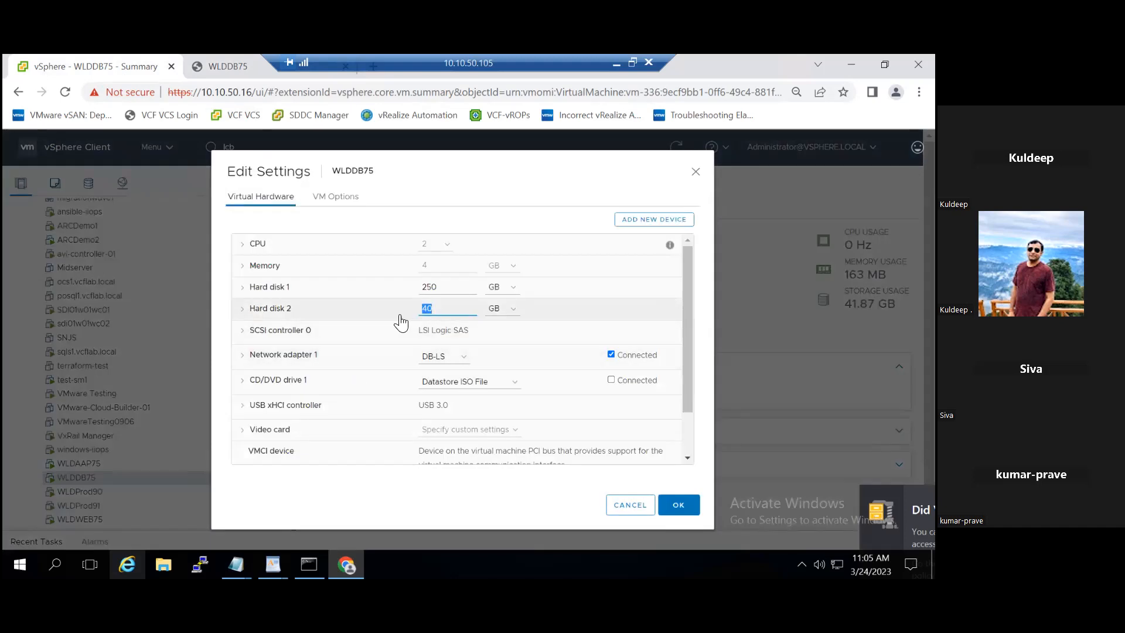
left_click(220, 66)
type("1")
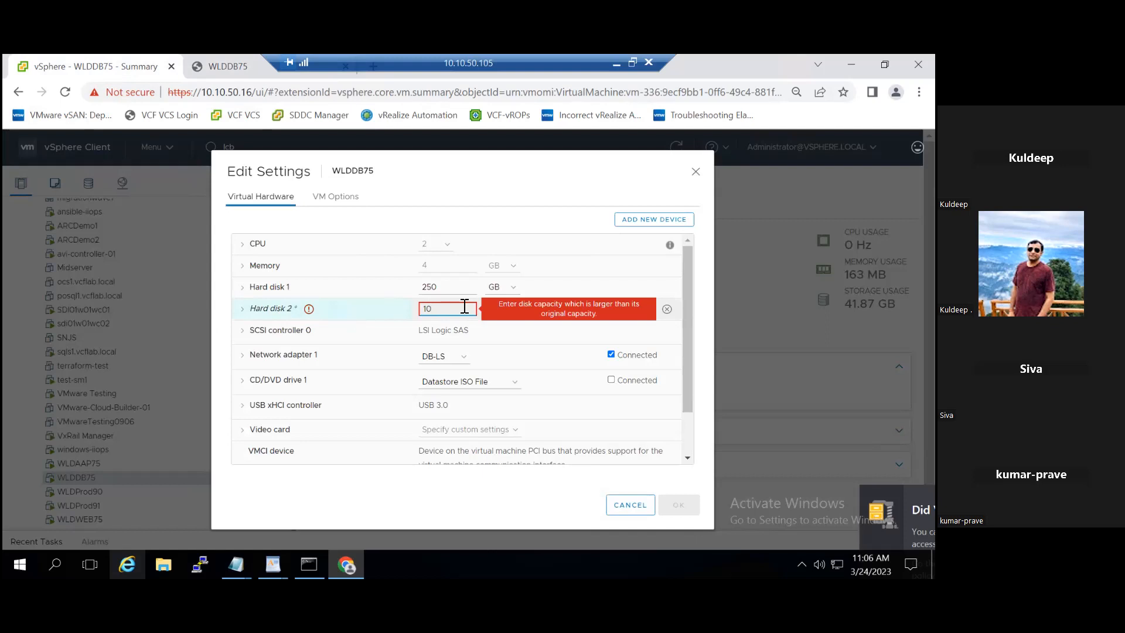
left_click_drag(465, 306, 424, 309)
left_click(630, 504)
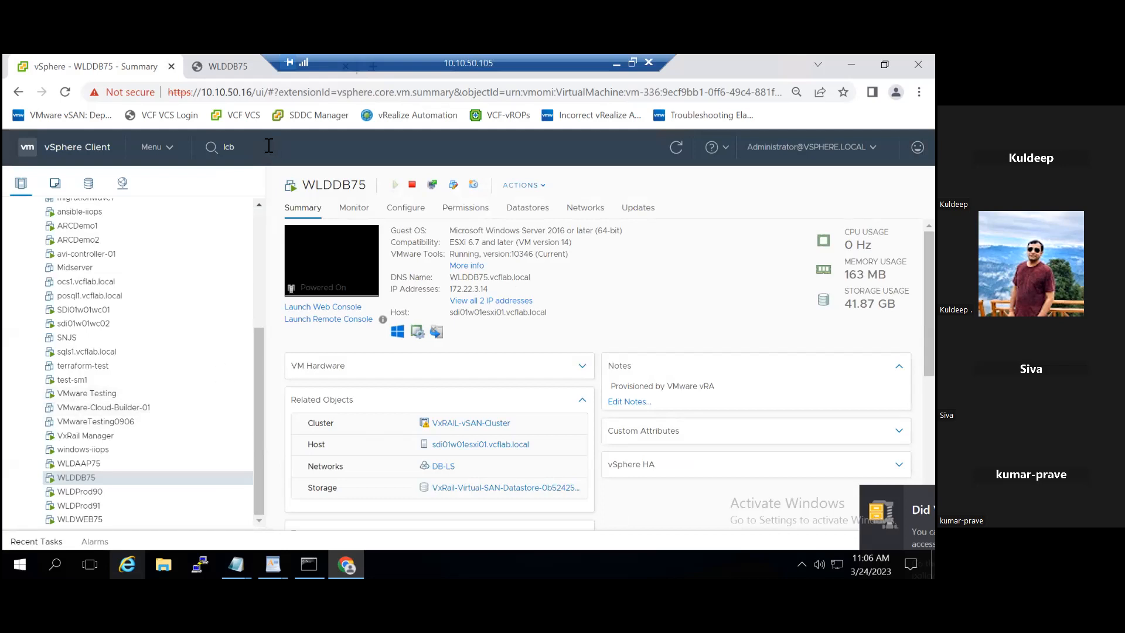
- In the WLDDB75 console, delete New Volume (E:), then go back to the vSphere summary
right_click(136, 477)
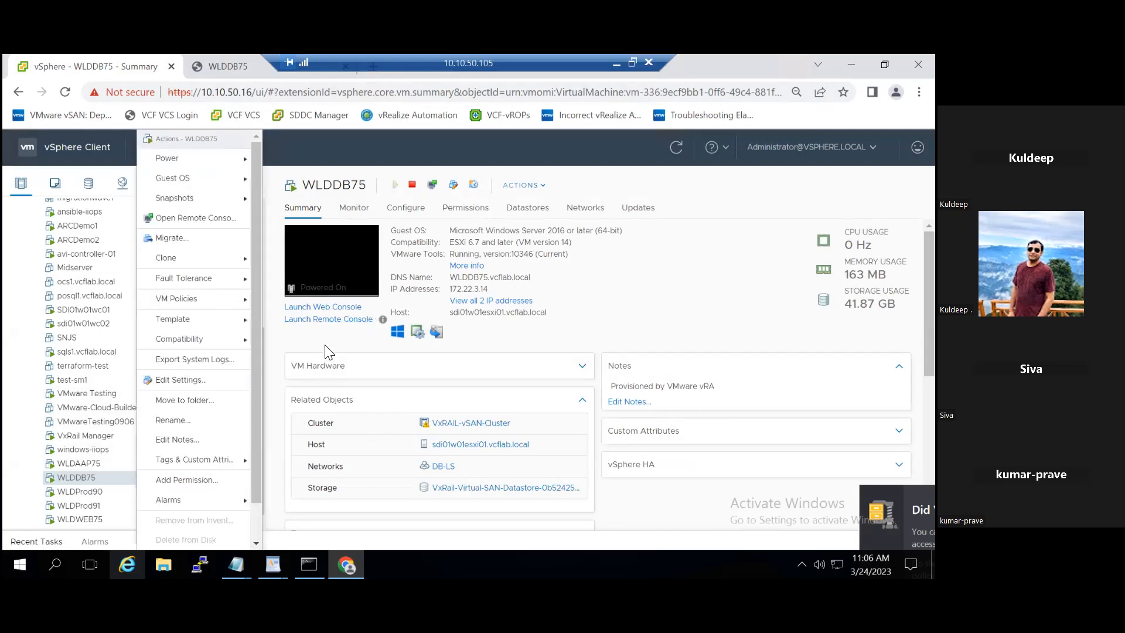
left_click(224, 66)
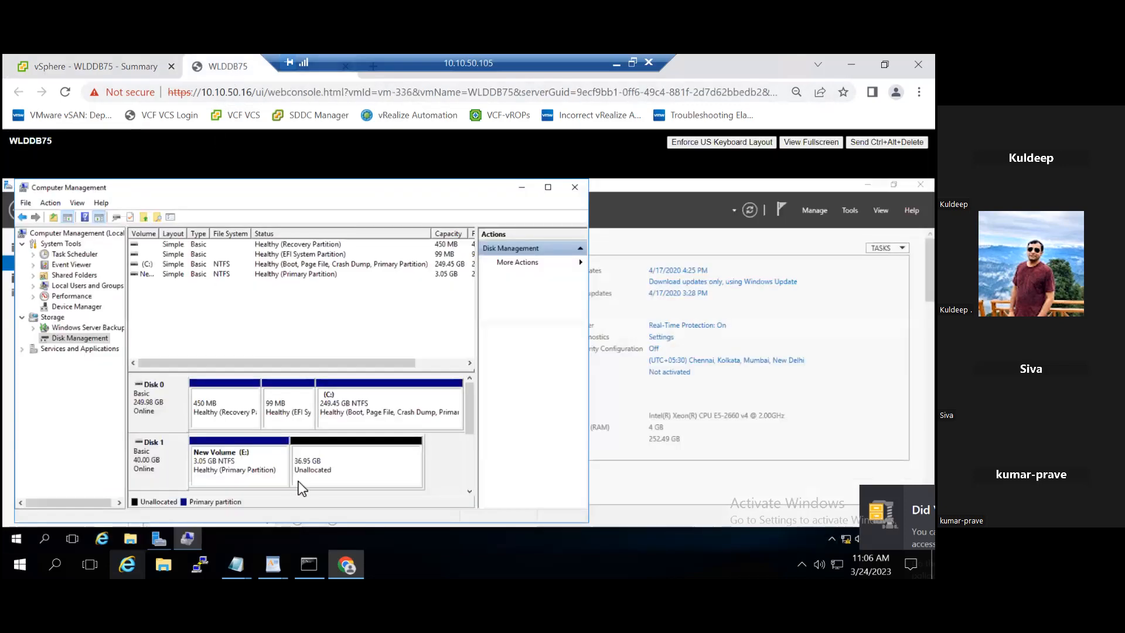
left_click(274, 472)
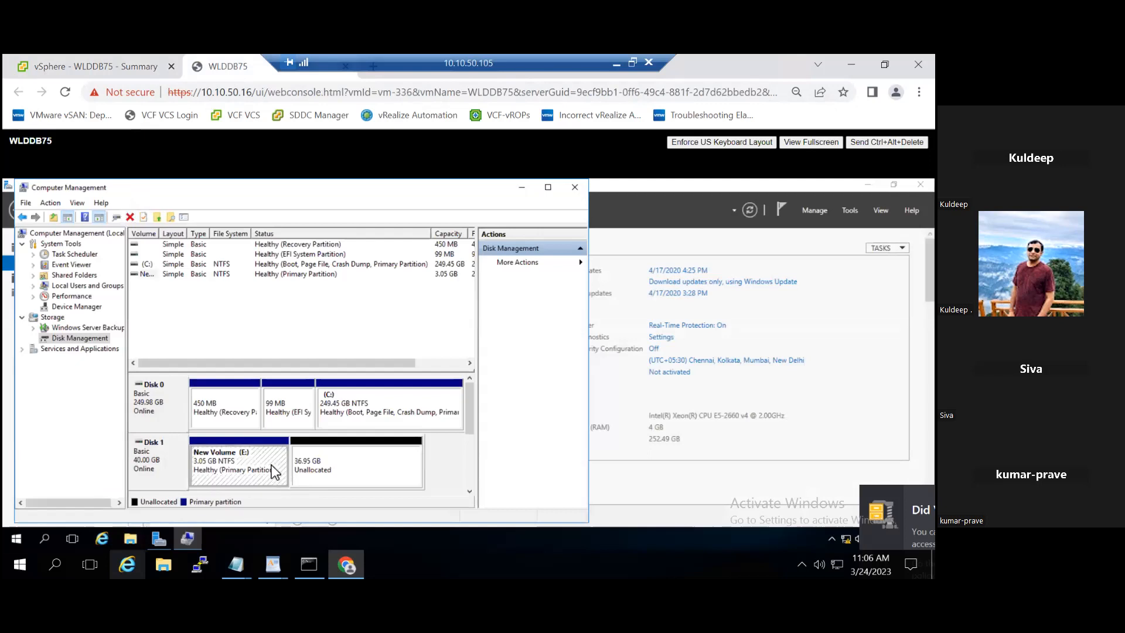
right_click(273, 471)
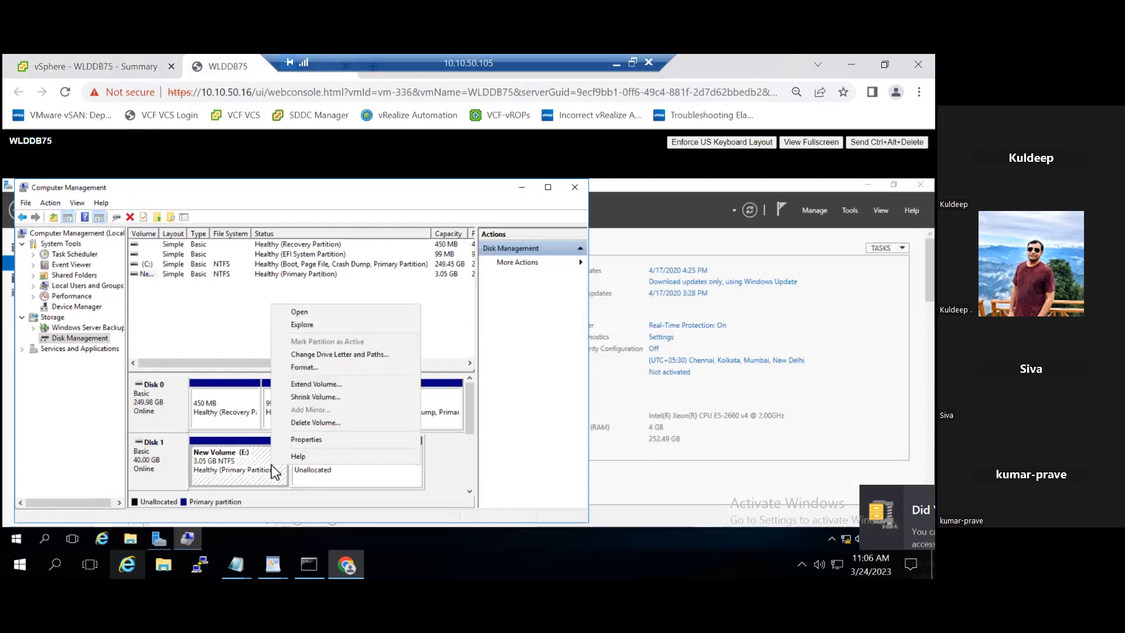
left_click(298, 424)
left_click(539, 403)
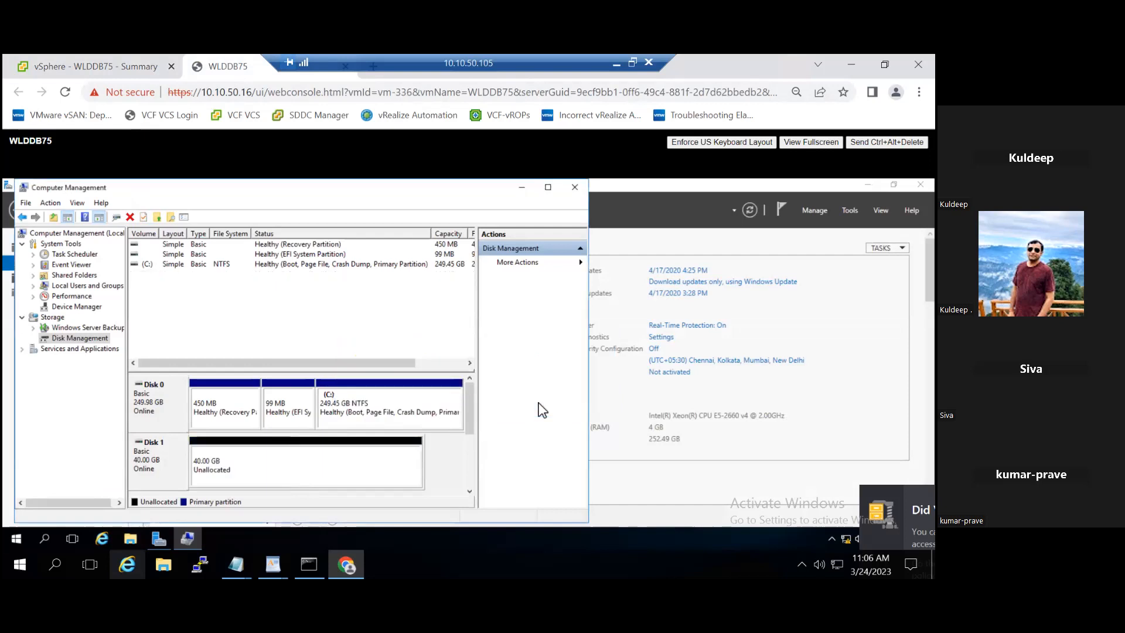
left_click(103, 69)
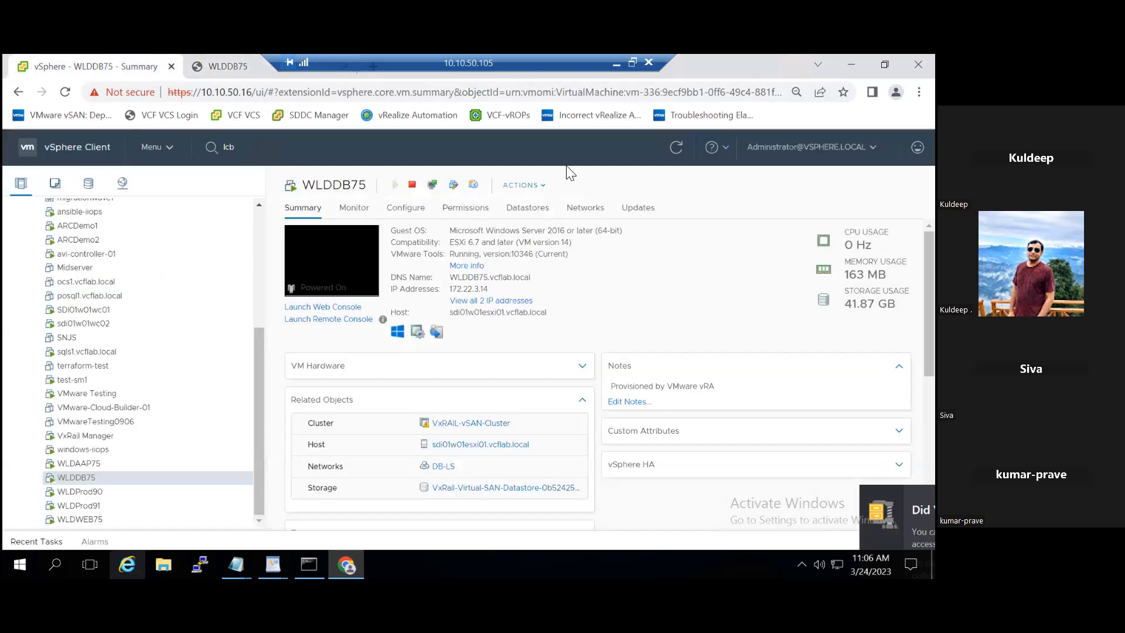
left_click(675, 149)
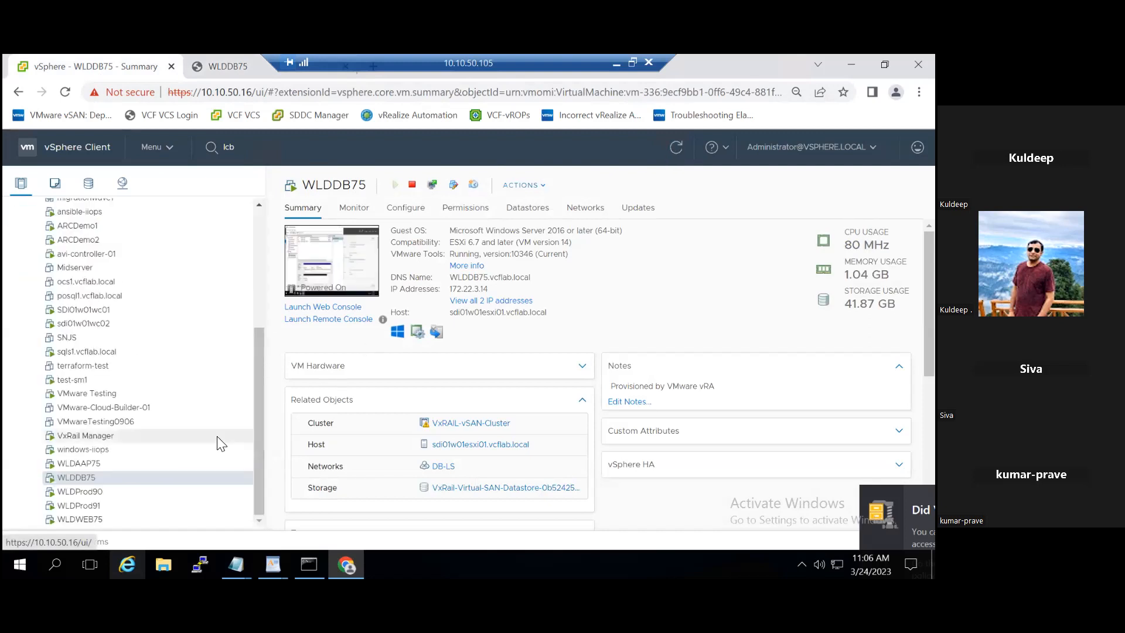
right_click(208, 476)
left_click(250, 380)
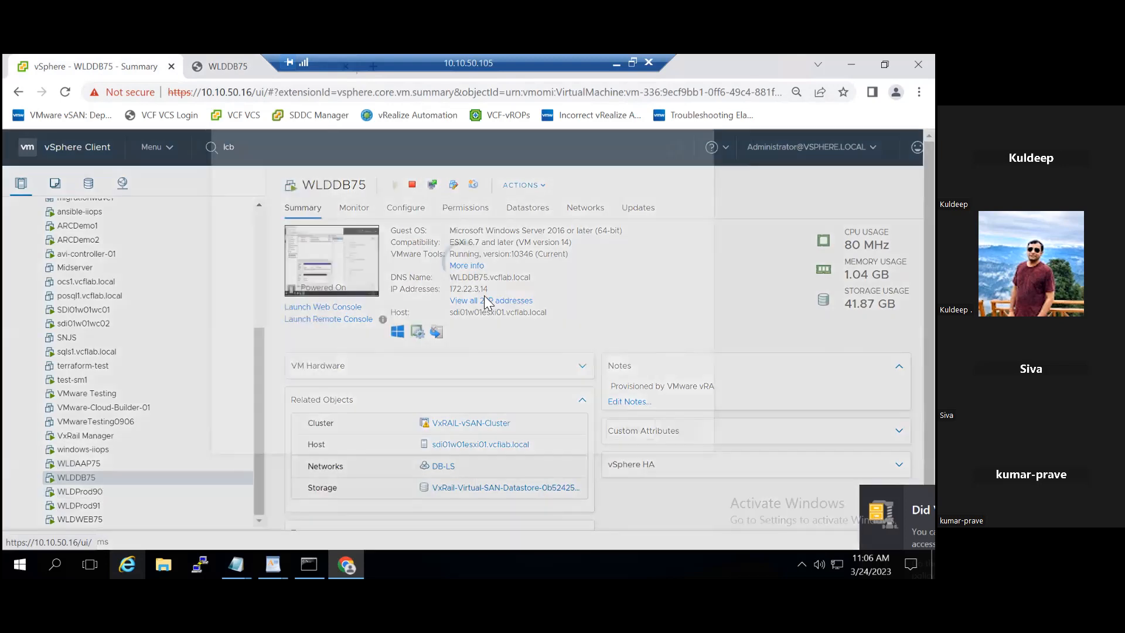
double_click(430, 309)
type("10")
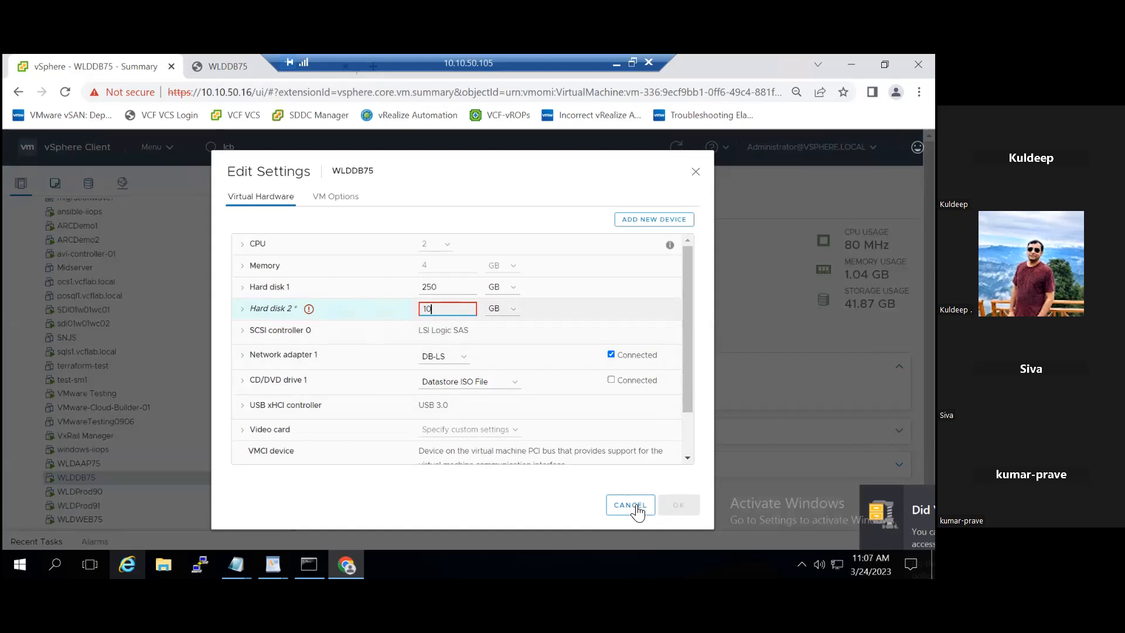
left_click(631, 505)
double_click(635, 509)
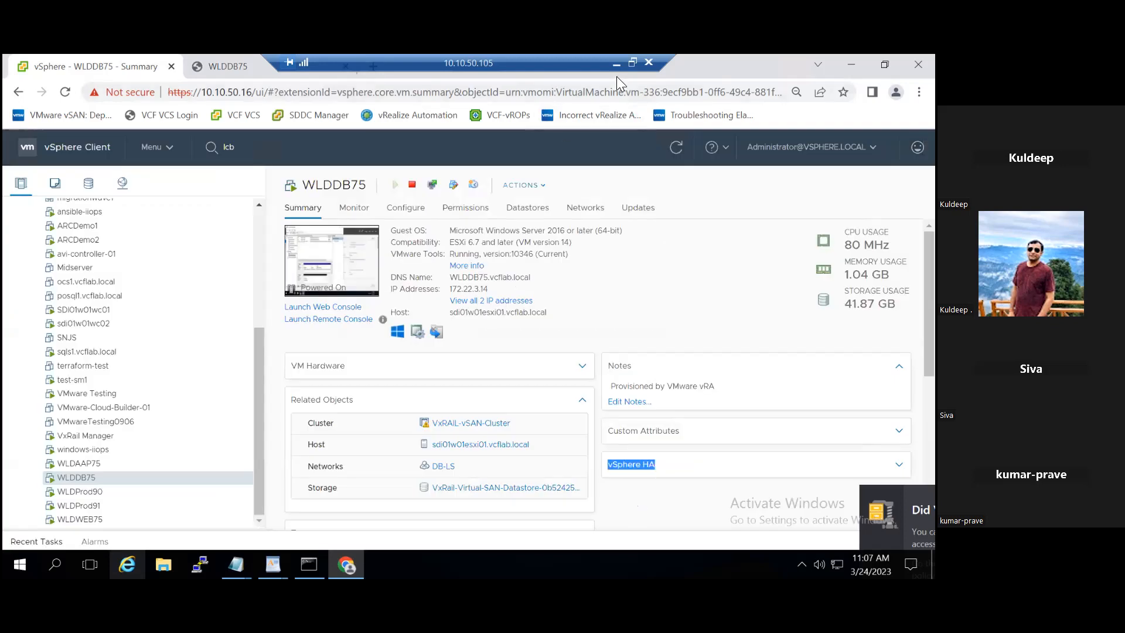